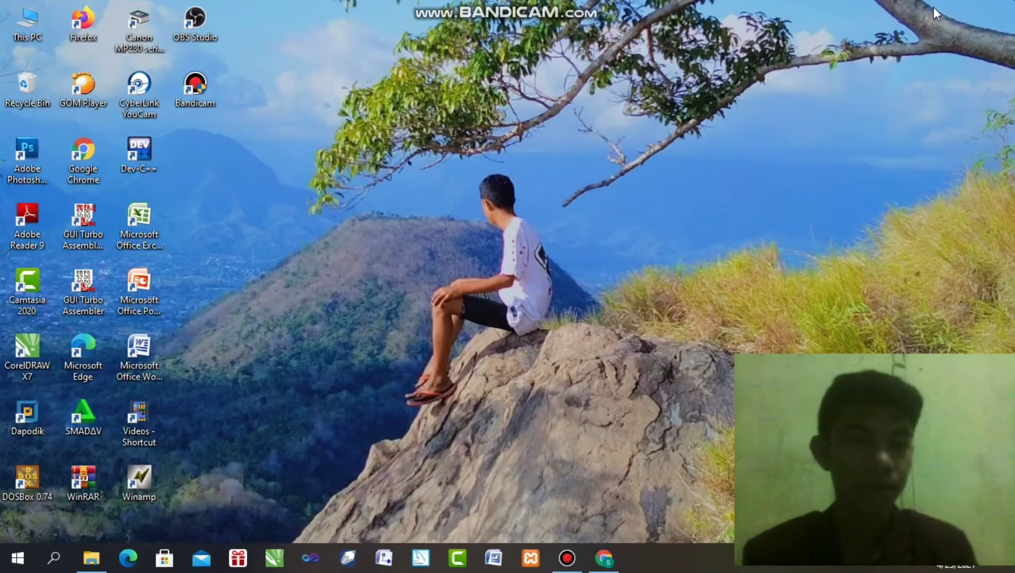
Refresh the desktop and launch the XAMPP Control Panel
right_click(474, 53)
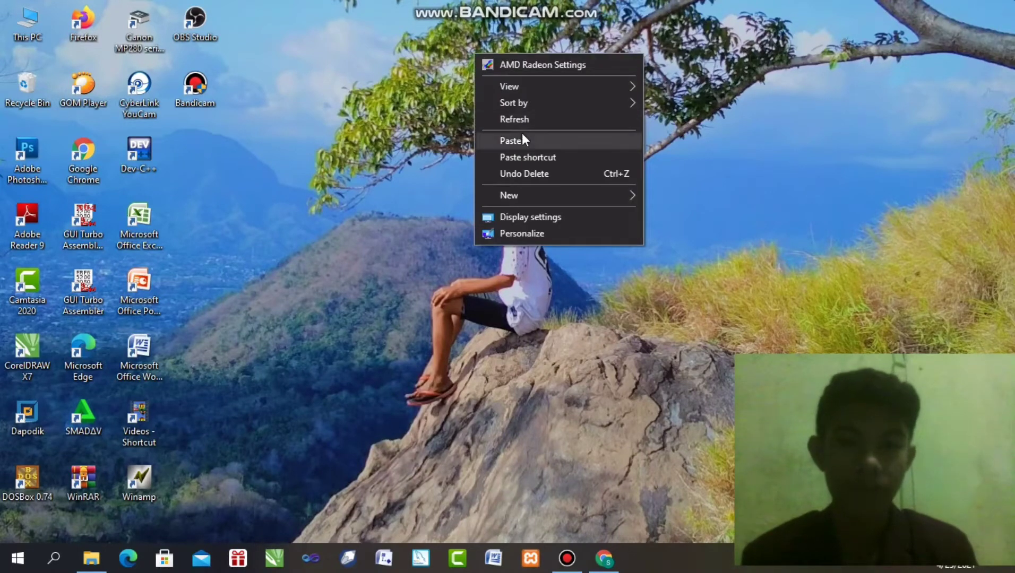
left_click(525, 123)
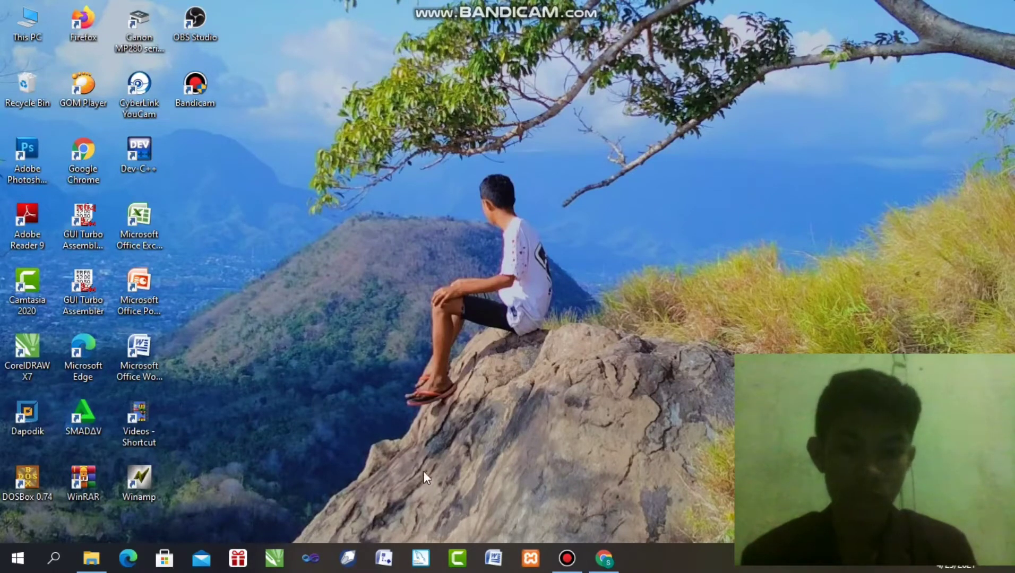
left_click(524, 555)
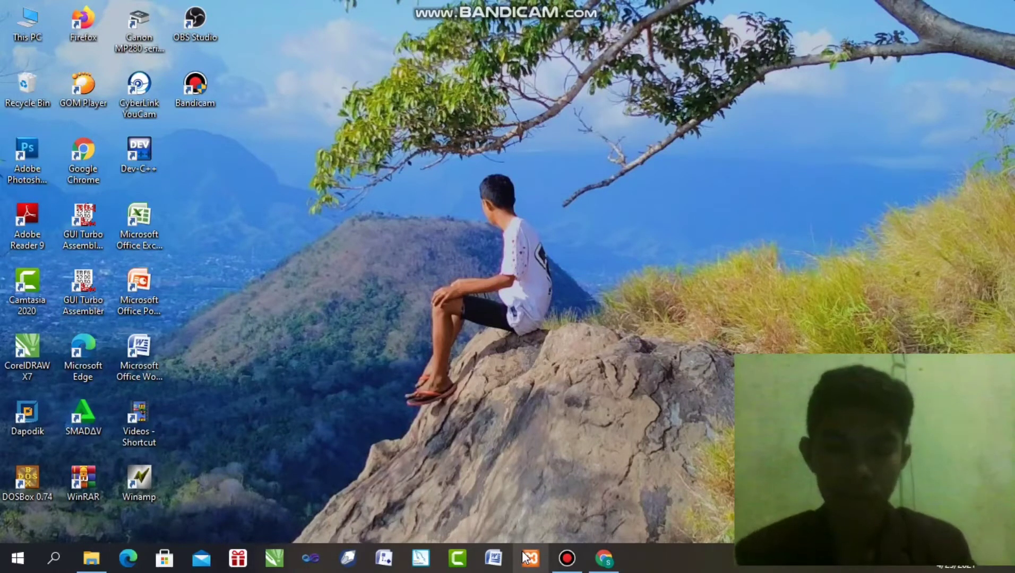
Start the Apache and MySQL servers, then minimize the XAMPP Control Panel
left_click(530, 558)
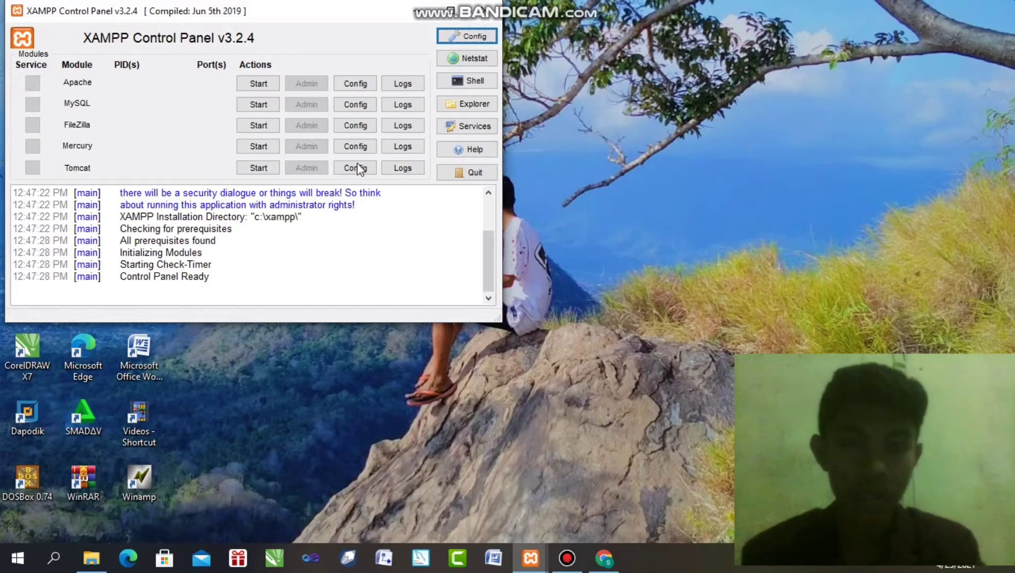
left_click(248, 86)
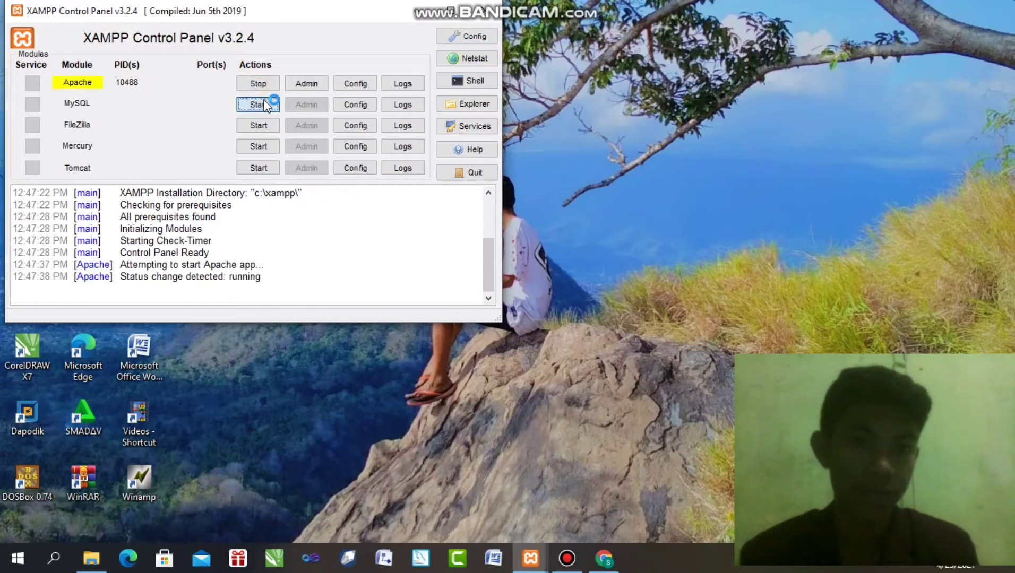
left_click(264, 105)
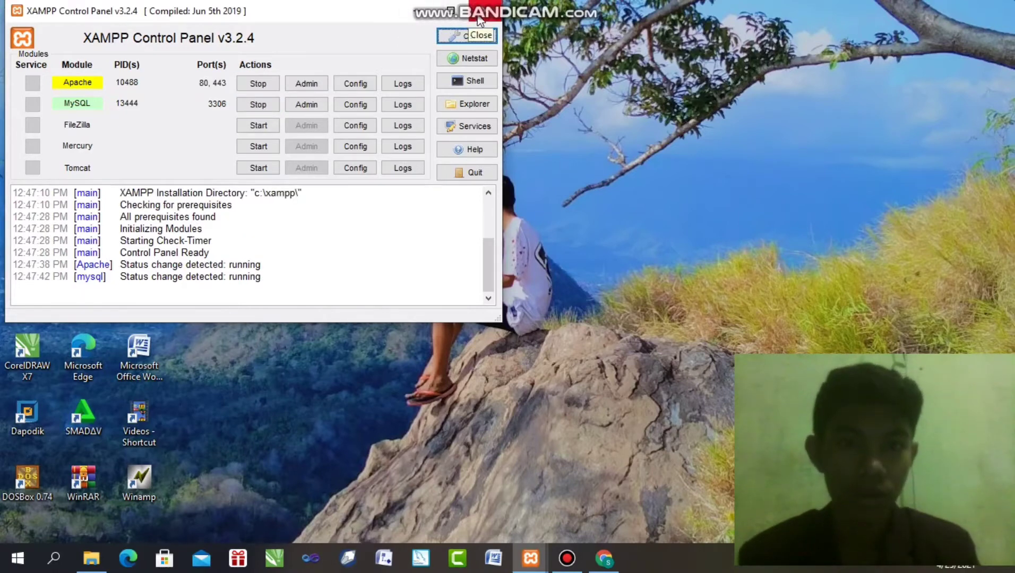
left_click(415, 11)
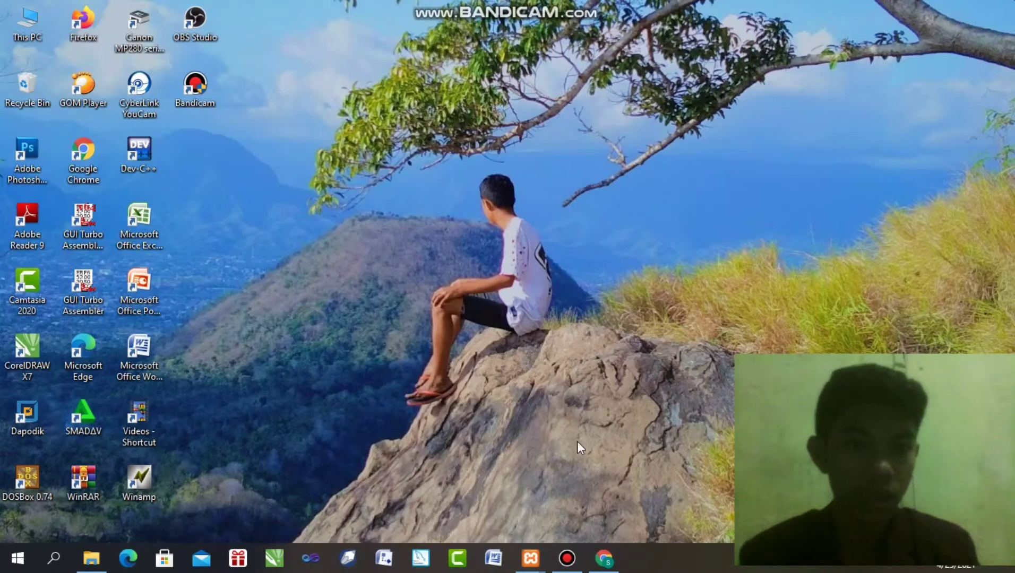
In Chrome, go to localhost to load the XAMPP dashboard
left_click(605, 562)
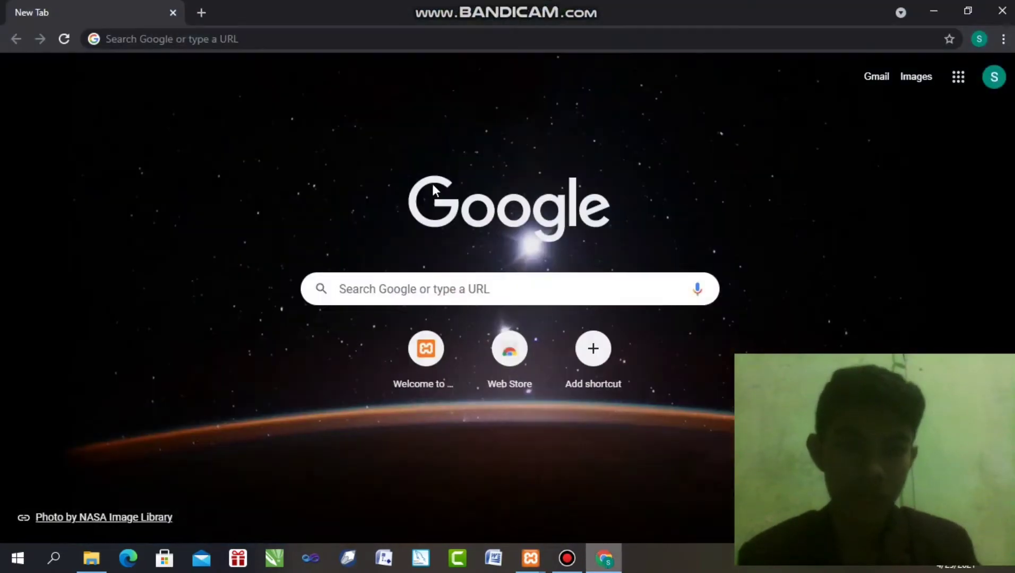
left_click(315, 33)
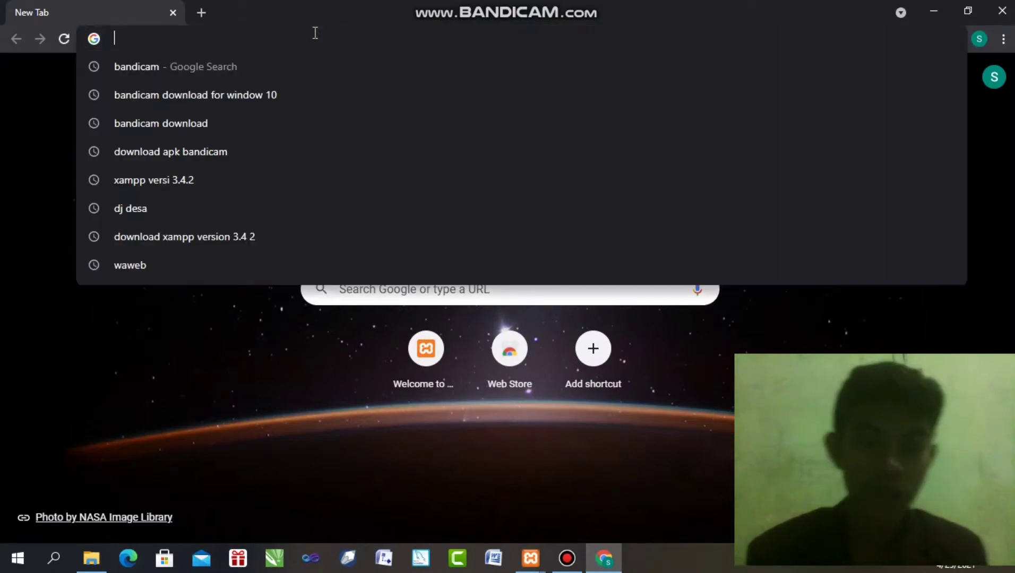
type("local")
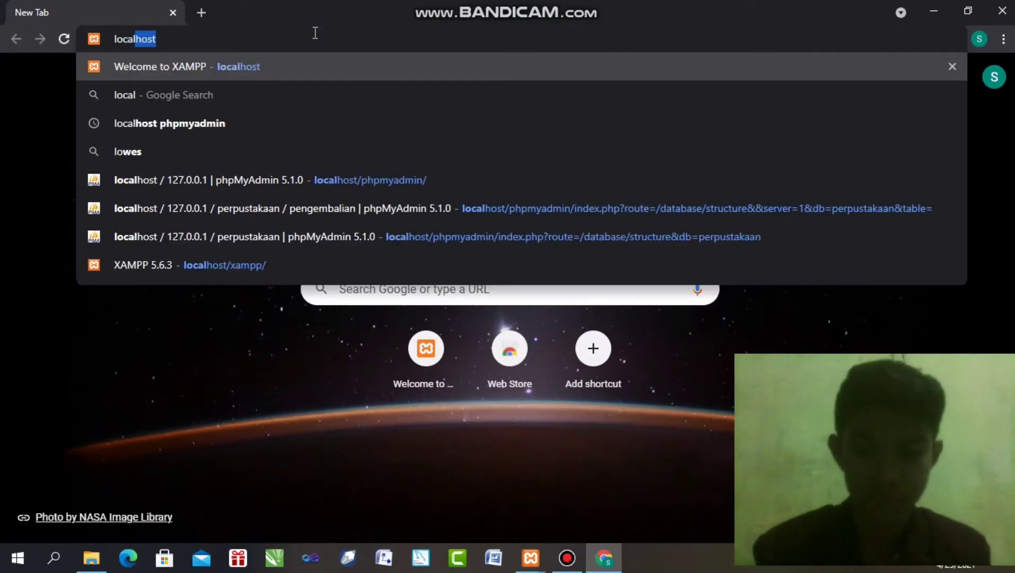
type("host")
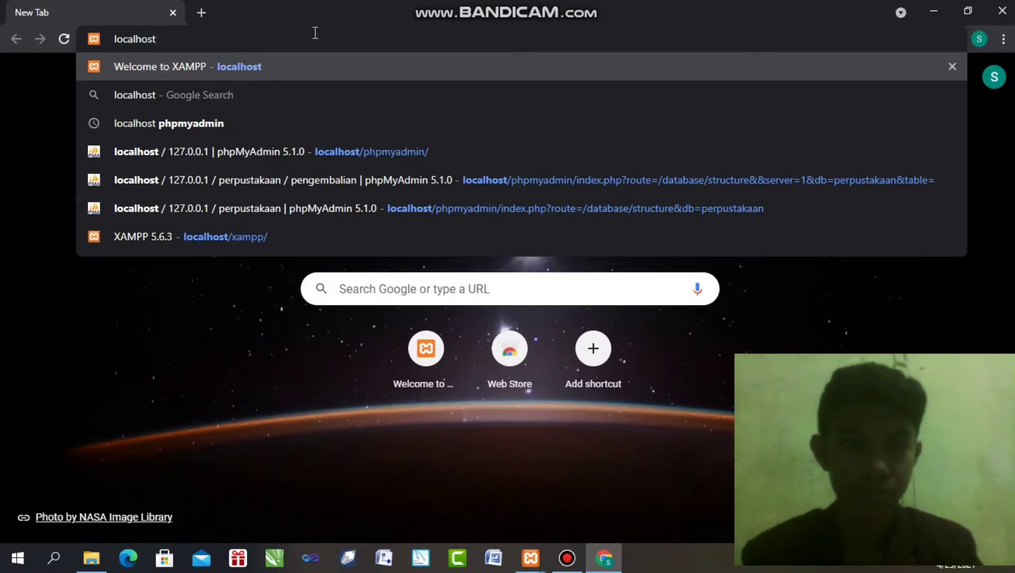
key("Return")
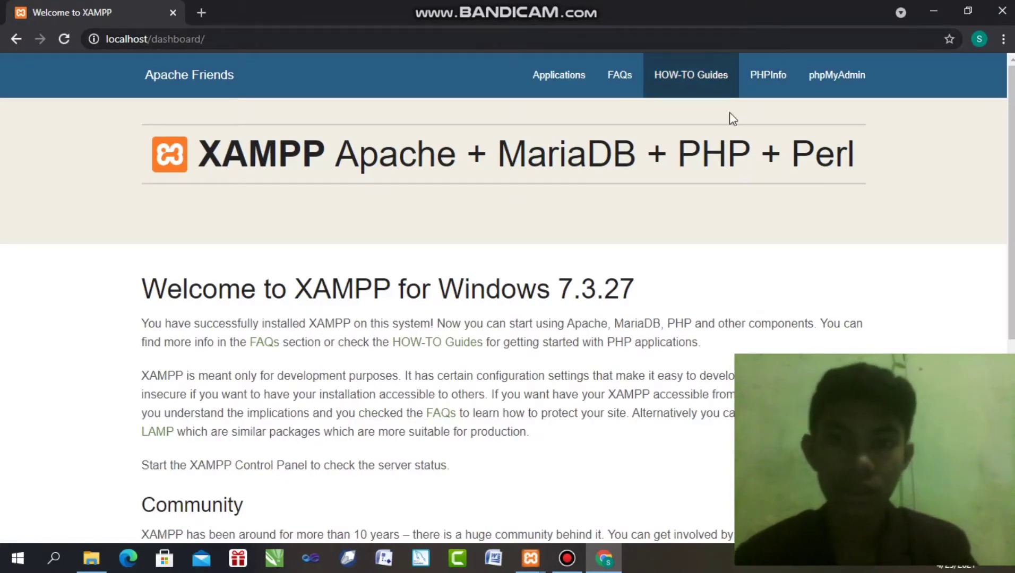
Open phpMyAdmin and expand perpustakaan in the sidebar to list its tables
left_click(832, 78)
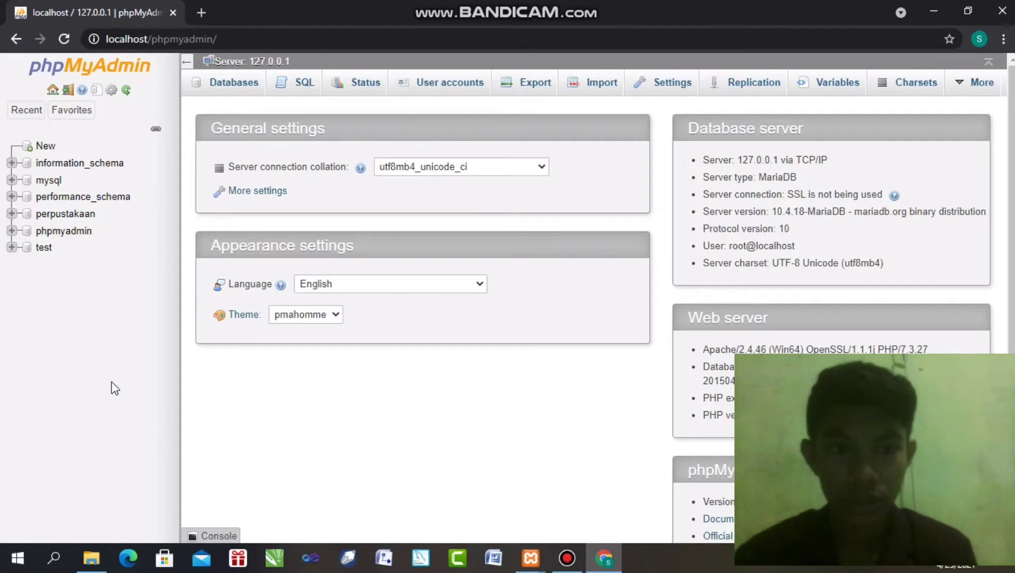
right_click(46, 215)
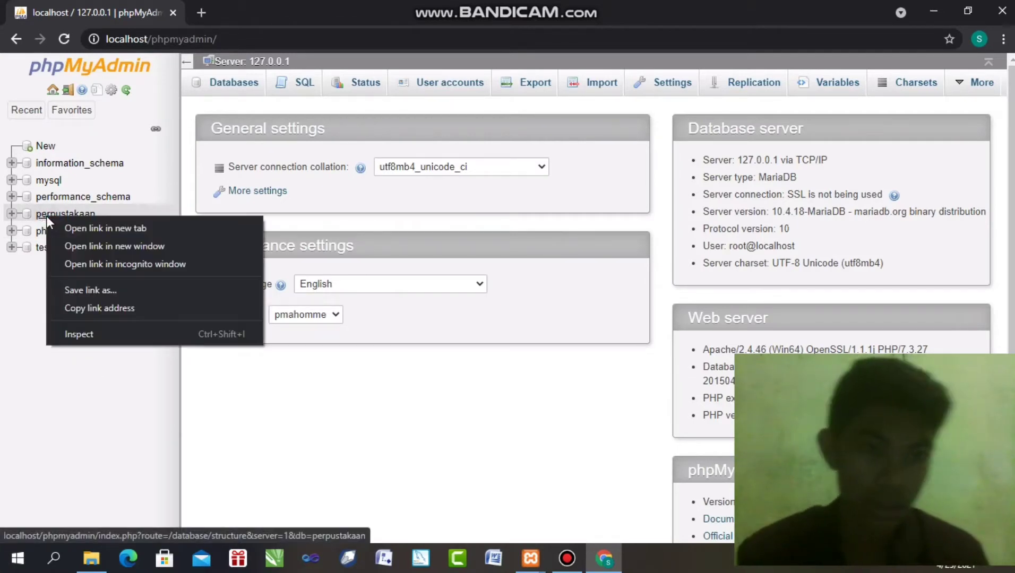
left_click(42, 321)
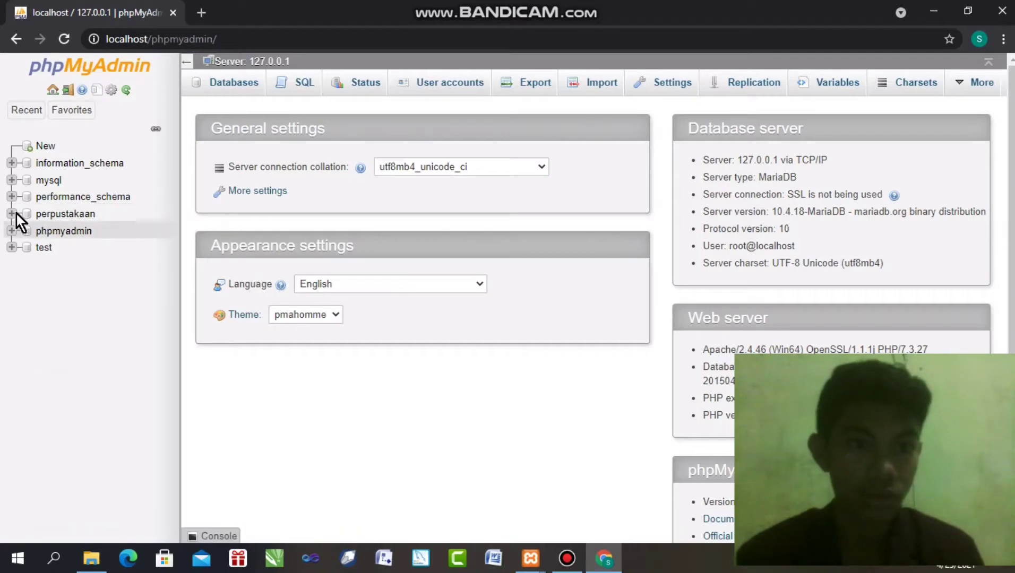
left_click(82, 214)
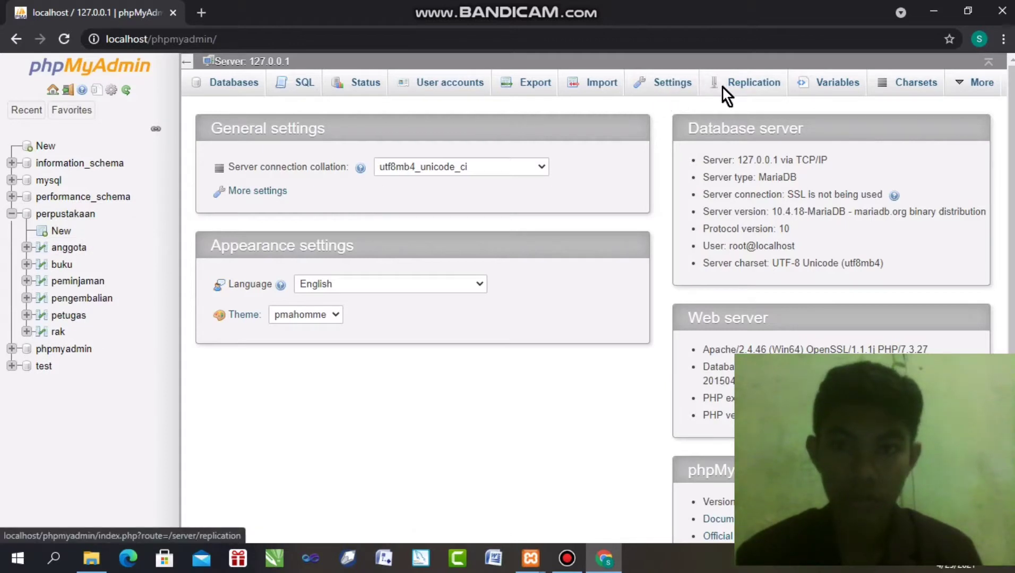
View the perpustakaan database's table overview, then its Operations page
left_click(662, 92)
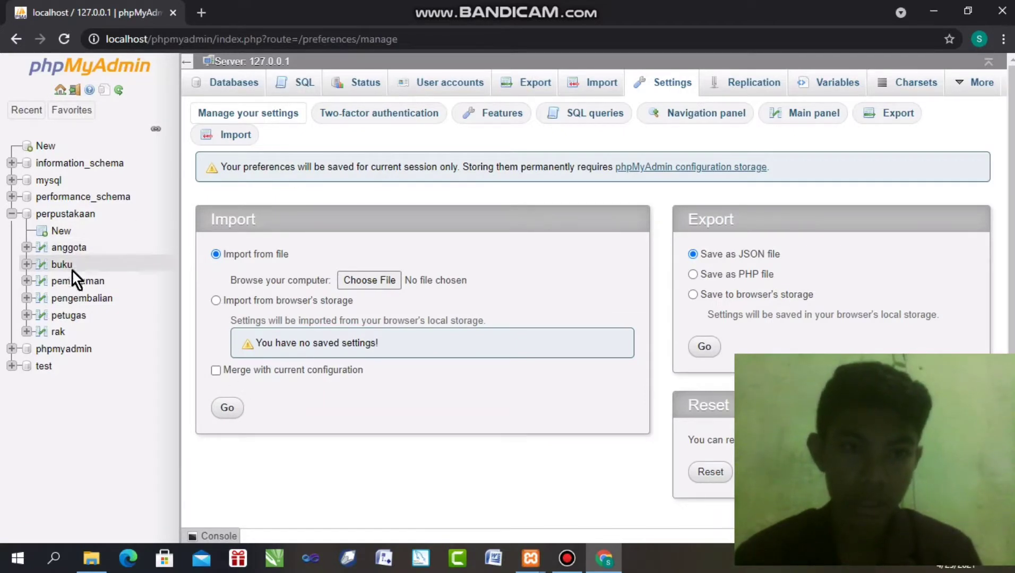
left_click(60, 214)
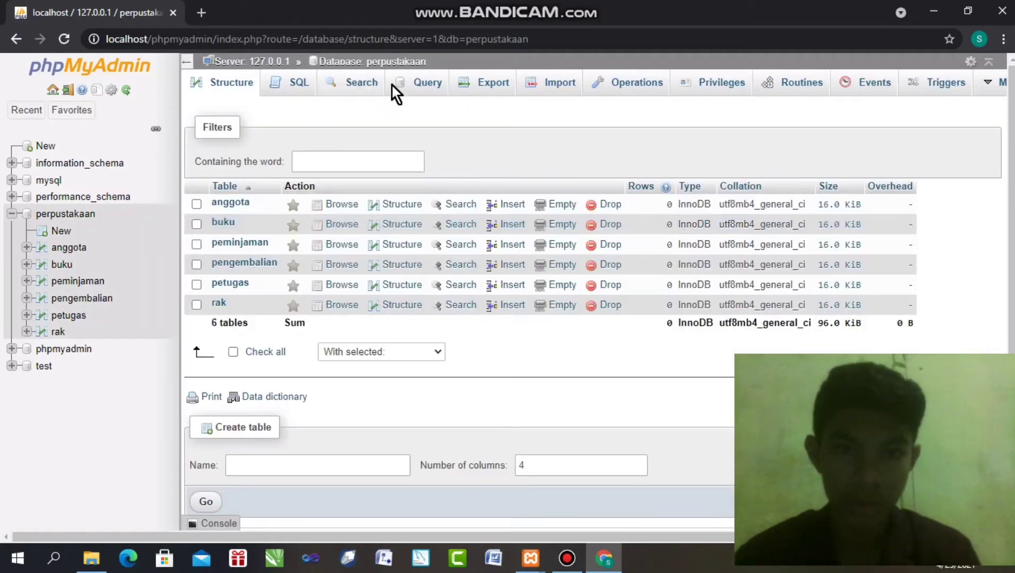
left_click(636, 81)
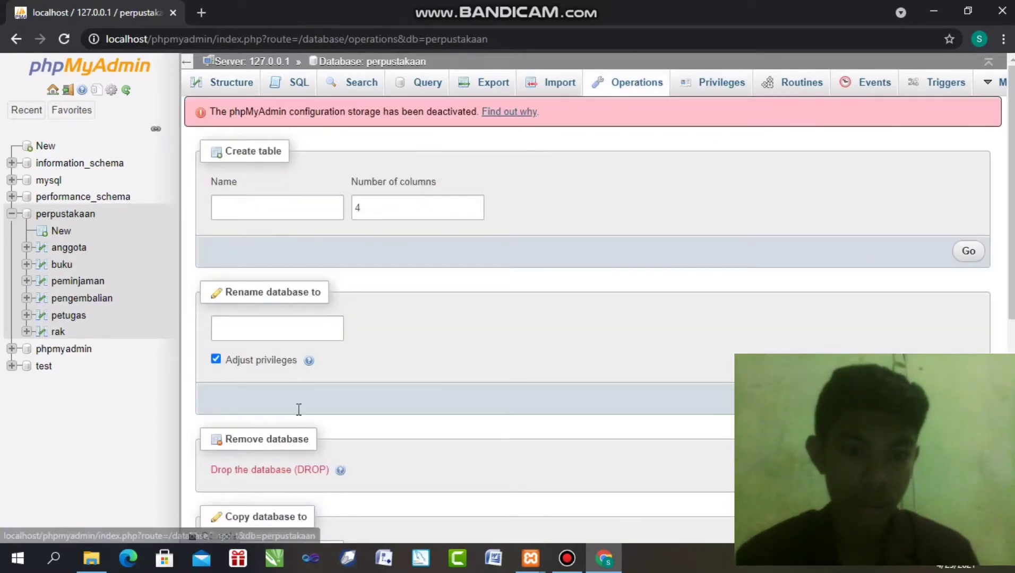
Drop the perpustakaan database, confirm with OK, and return to the new-database page
right_click(284, 471)
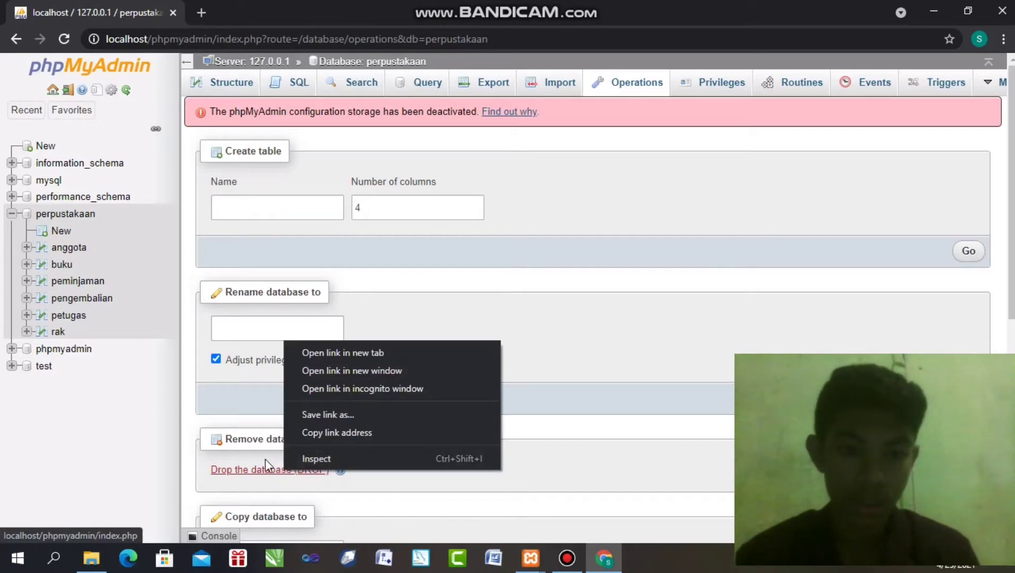
left_click(259, 468)
left_click(259, 470)
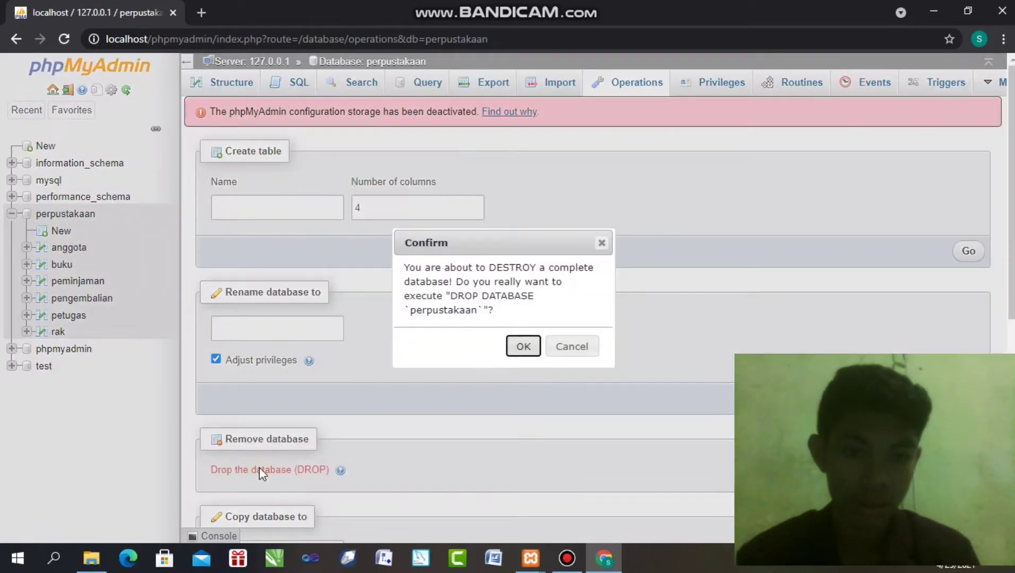
left_click(523, 346)
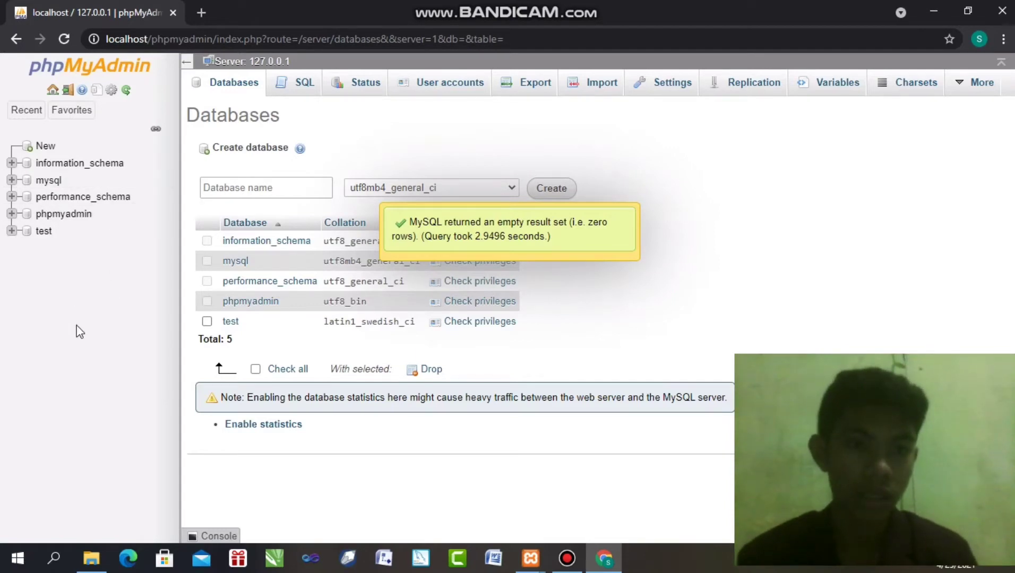
left_click(29, 151)
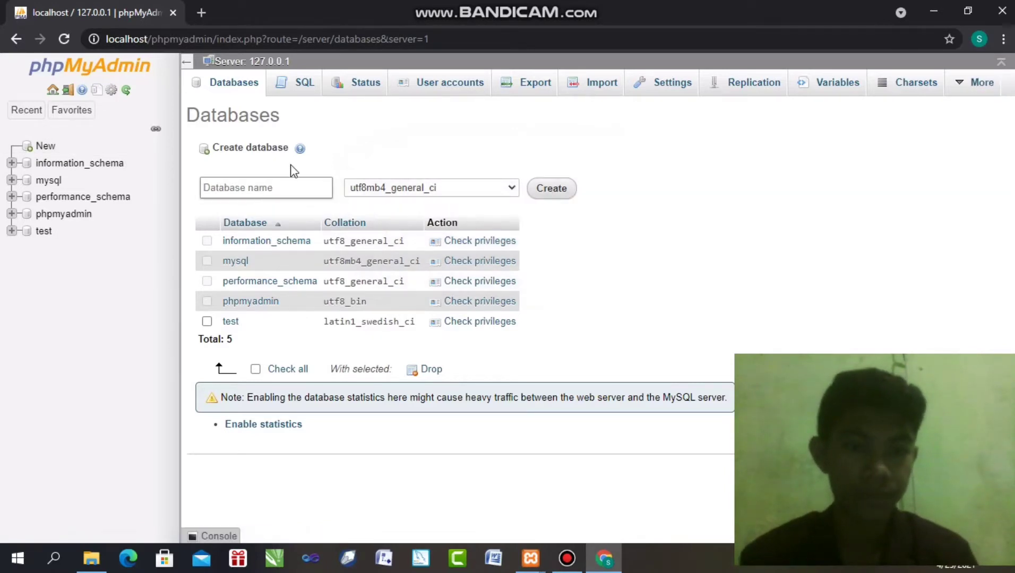
Create a new database named perpustakaan
left_click(272, 184)
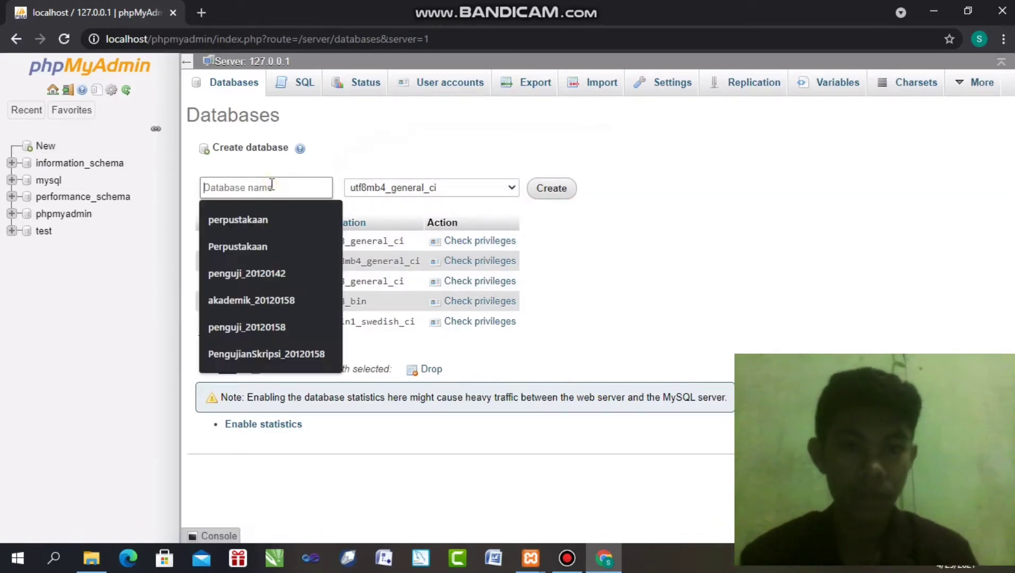
left_click(285, 213)
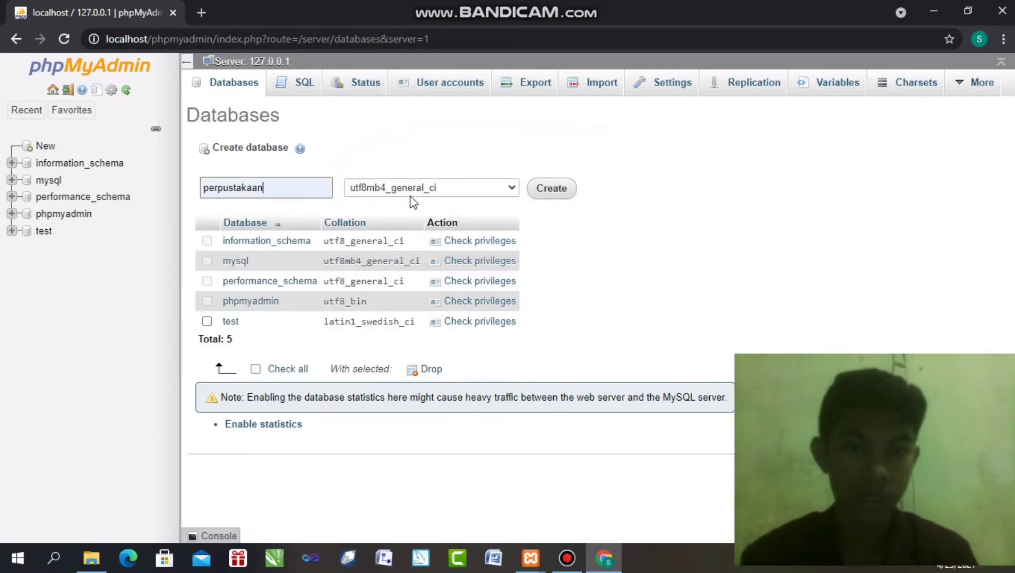
left_click(549, 187)
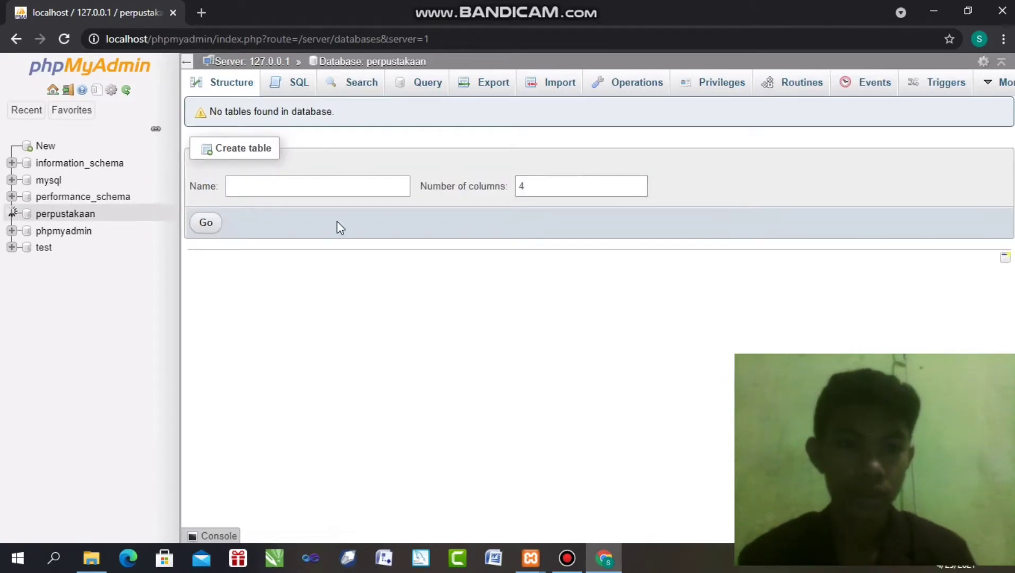
Start a new table named petugas with 5 columns
left_click(318, 179)
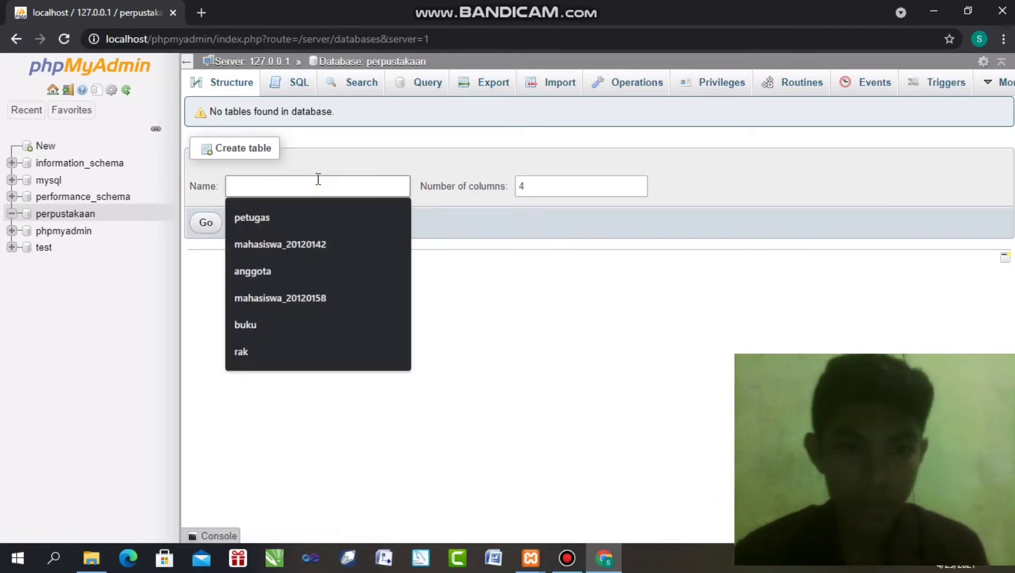
left_click(308, 207)
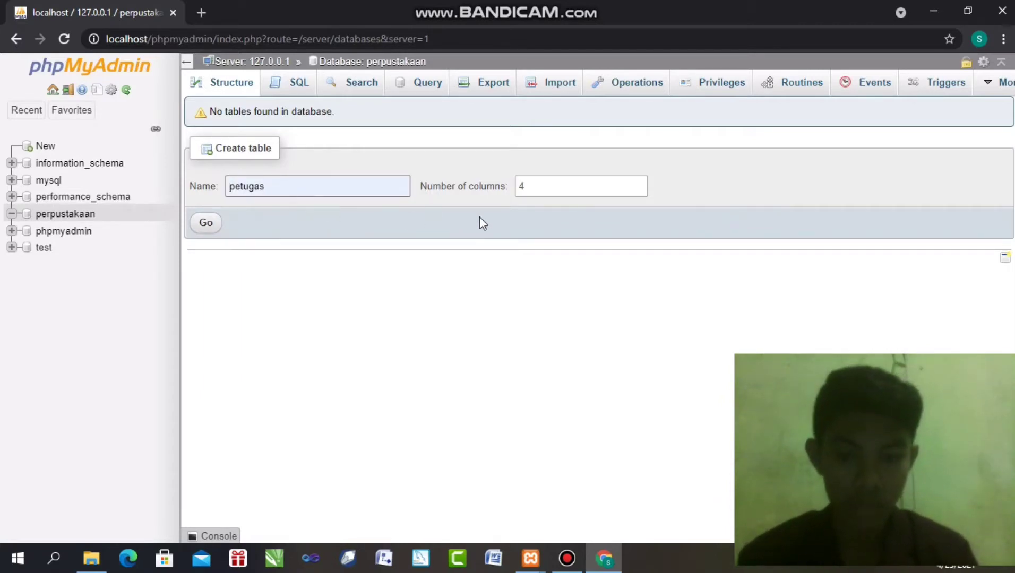
left_click(638, 181)
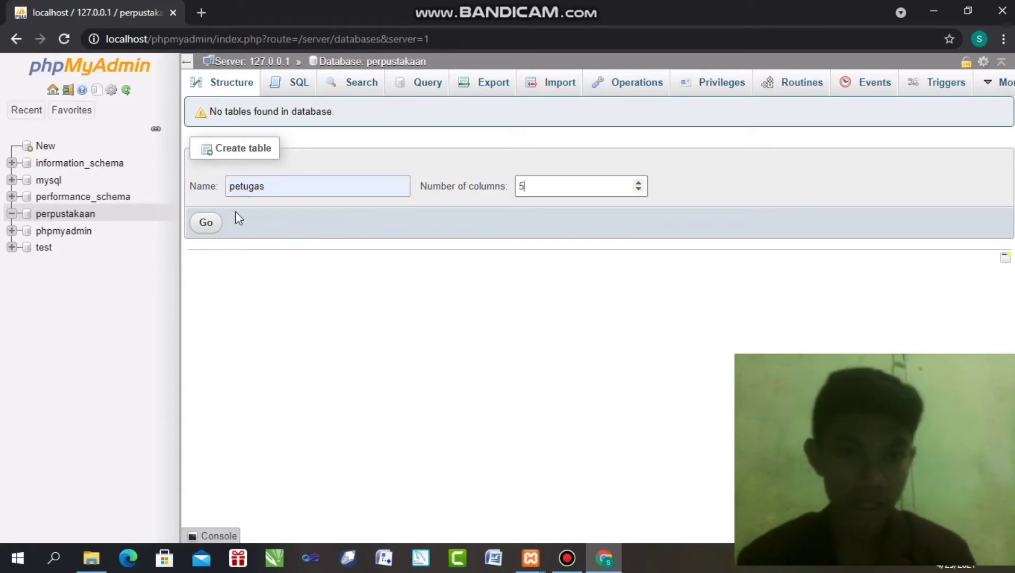
left_click(207, 225)
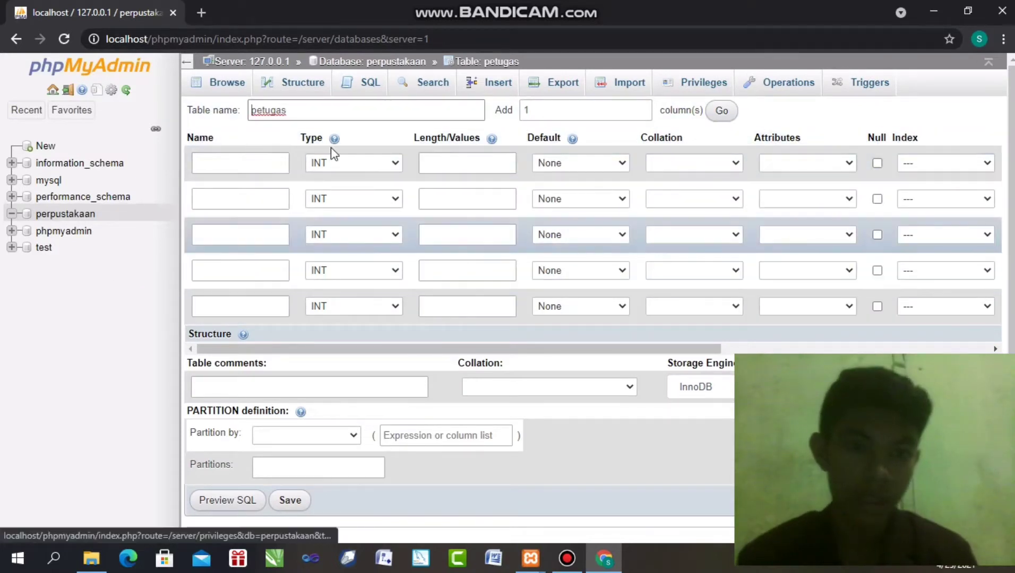
Name the columns id_petugas, nama_petugas, jabatan_petugas, no_tlp_petugas and alamat_petugas
left_click(214, 161)
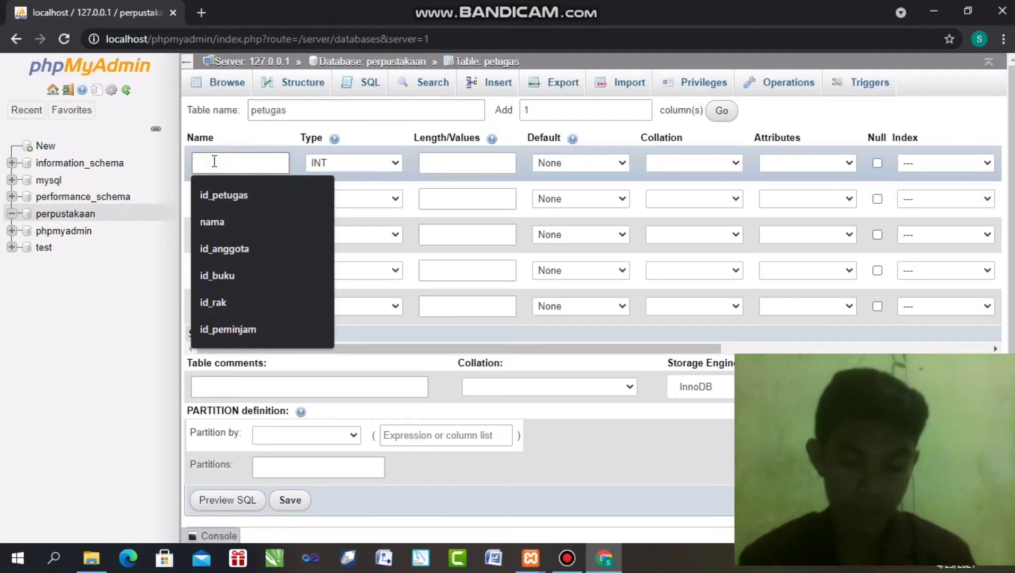
left_click(219, 196)
left_click(220, 199)
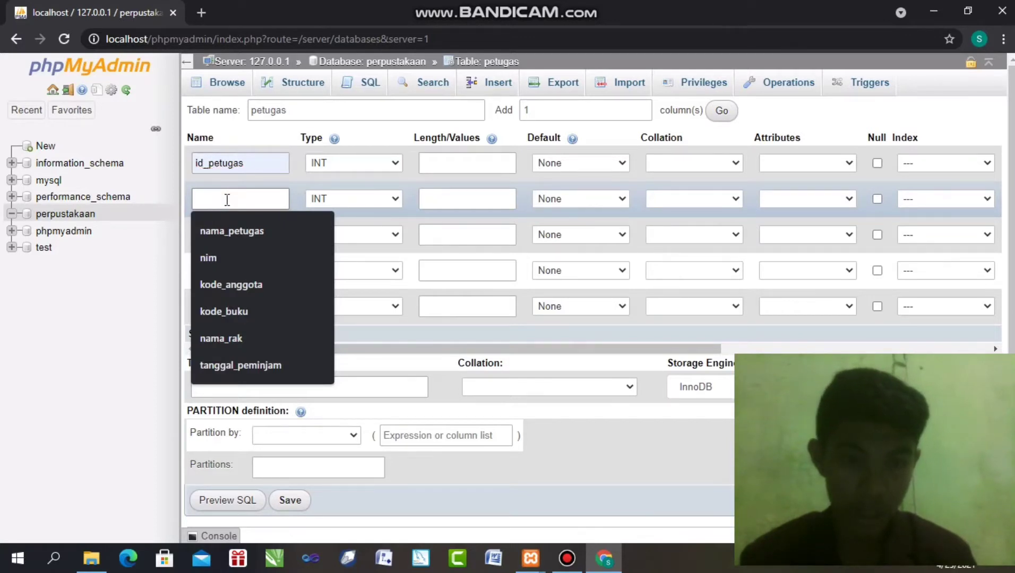
left_click(242, 229)
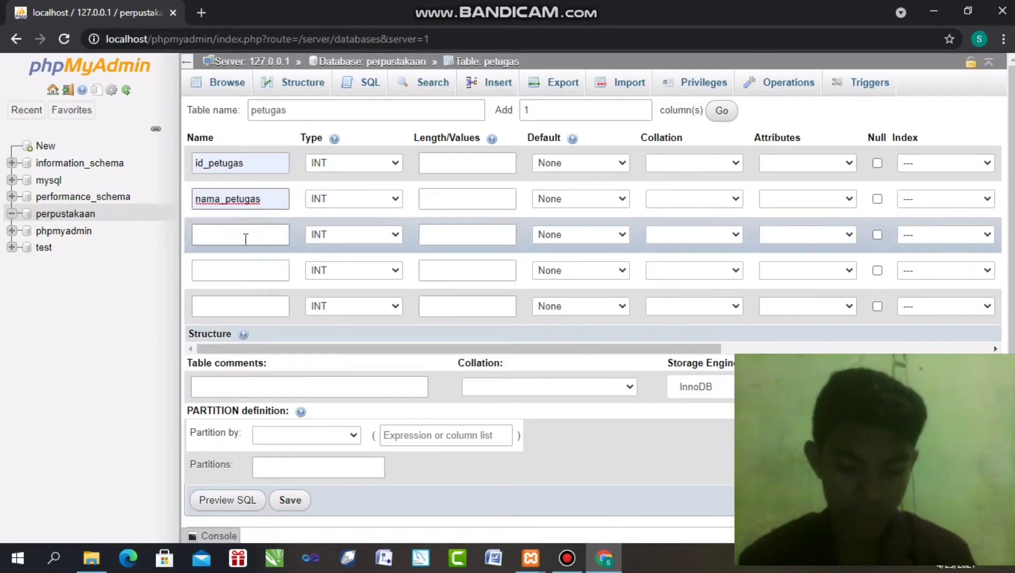
left_click(237, 233)
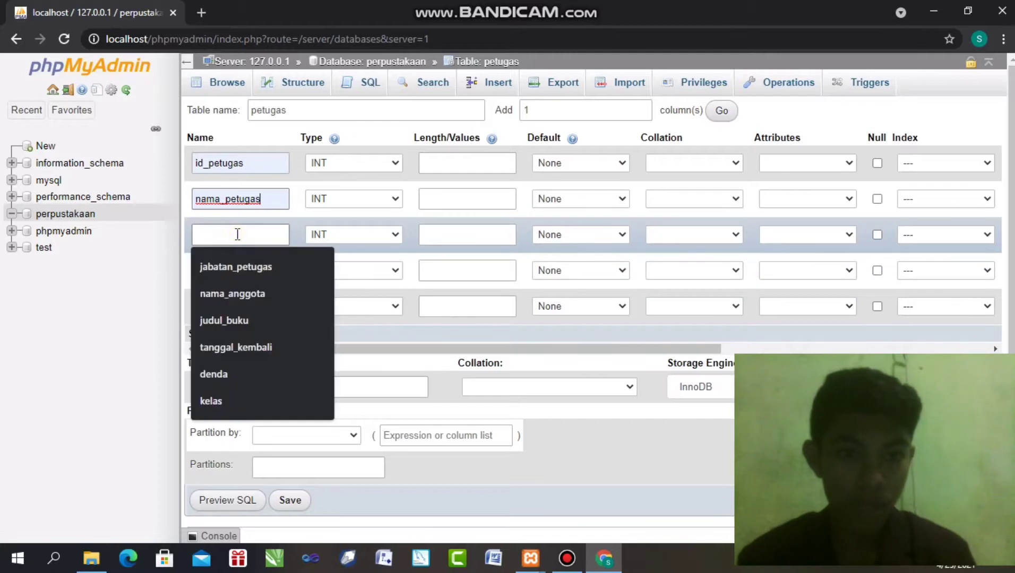
left_click(237, 263)
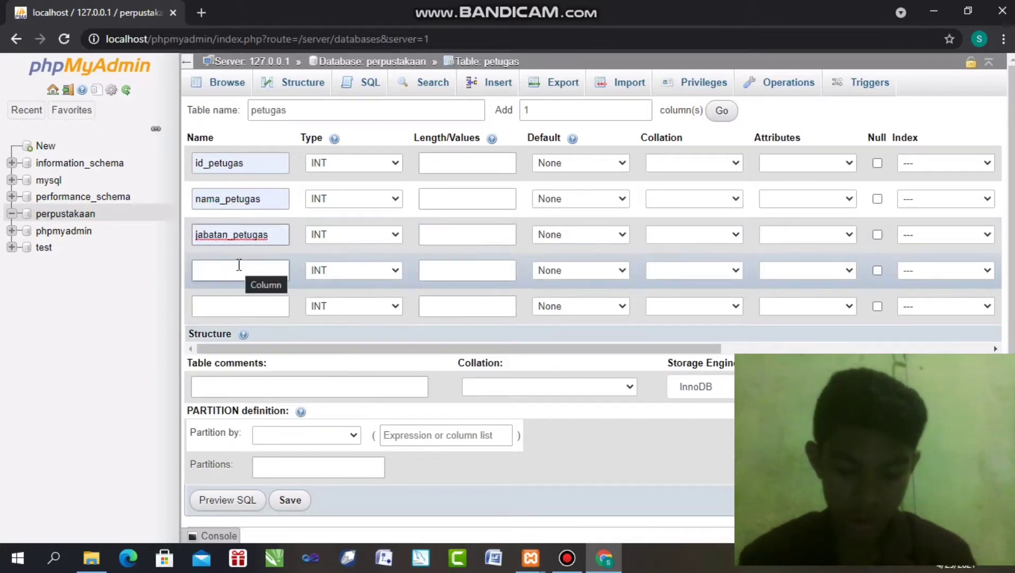
left_click(241, 274)
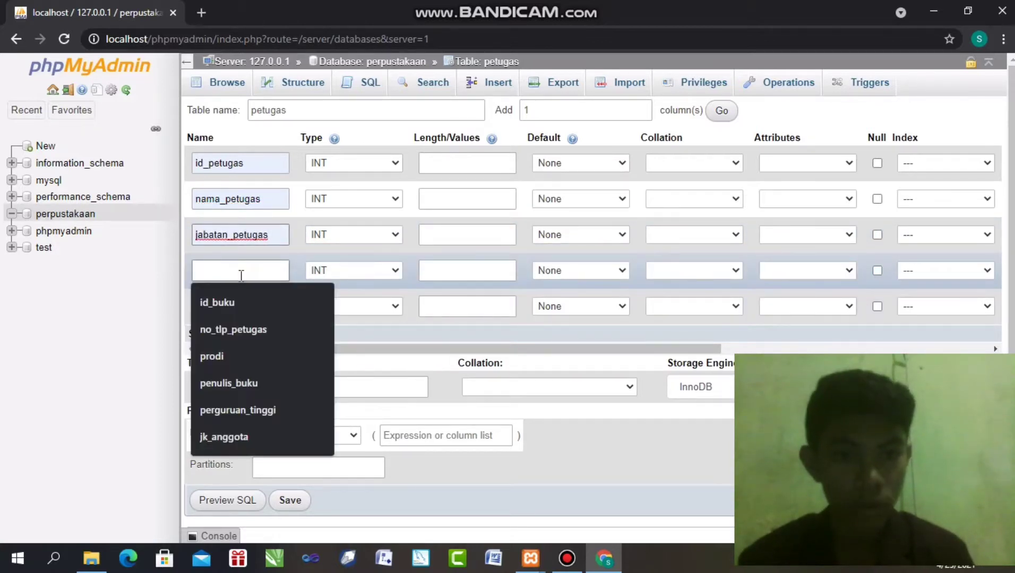
left_click(235, 329)
left_click(234, 307)
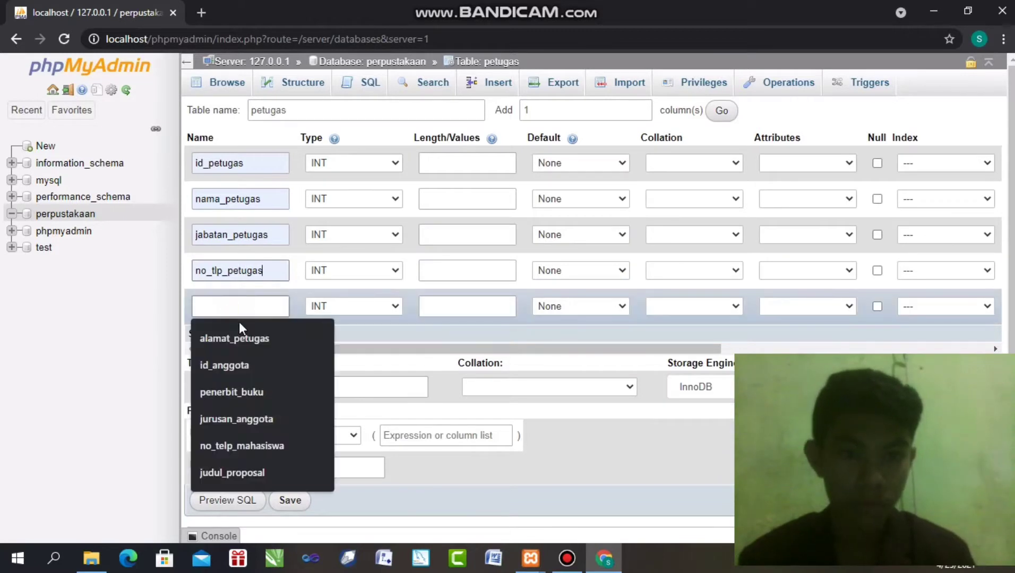
left_click(243, 337)
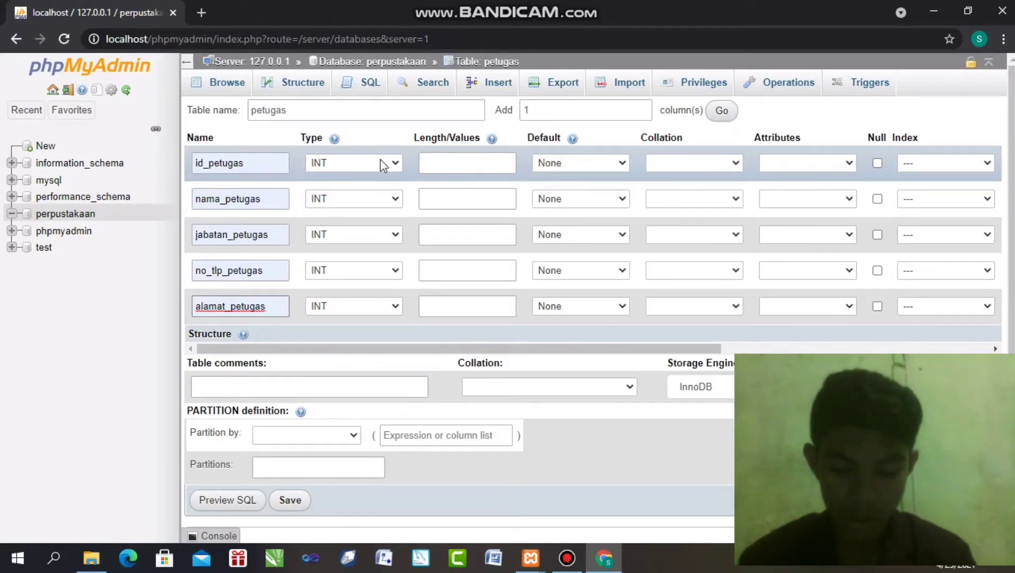
Set types: nama_petugas and jabatan_petugas VARCHAR, no_tlp_petugas CHAR, alamat_petugas TEXT
left_click(357, 198)
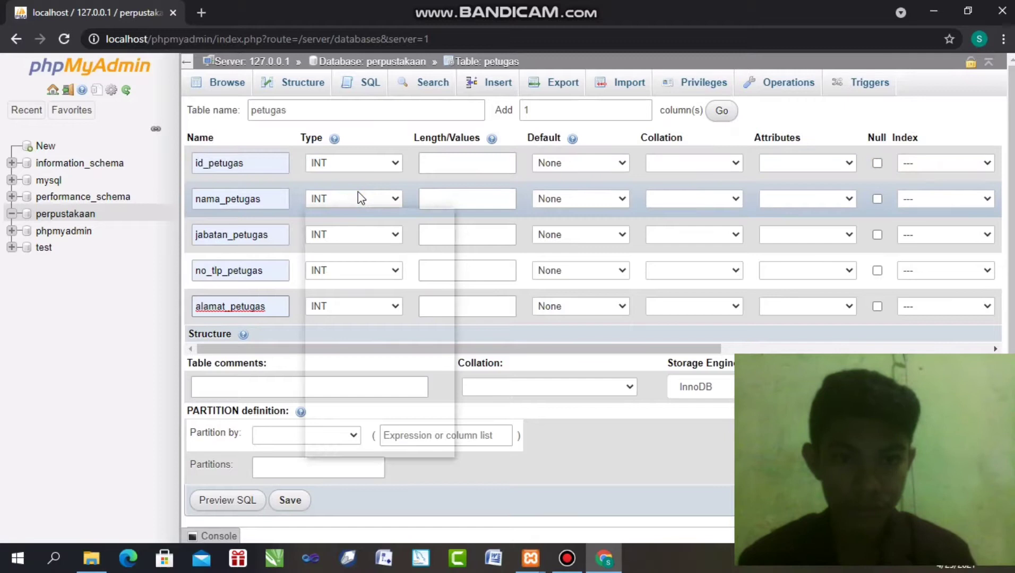
left_click(361, 226)
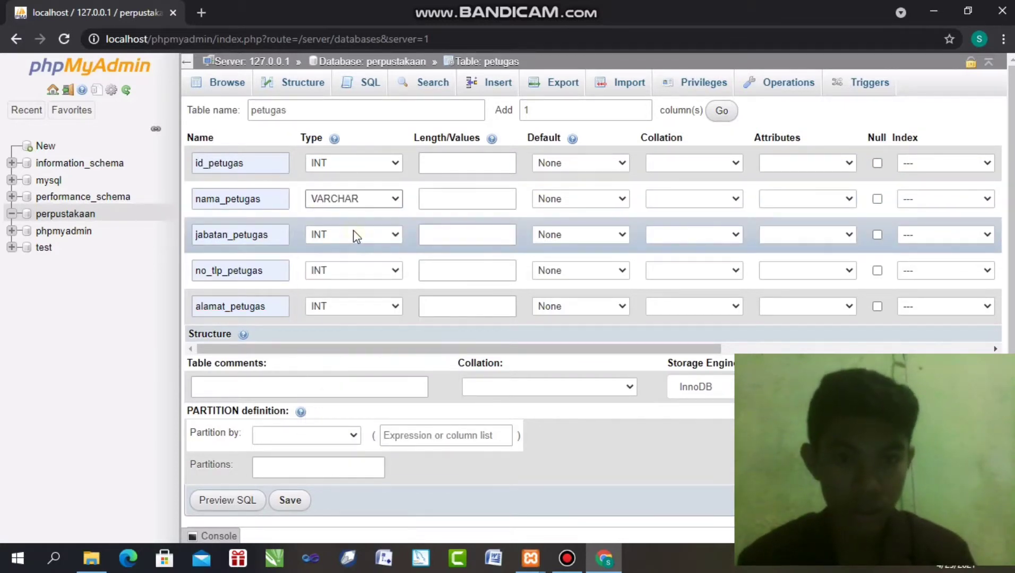
left_click(353, 231)
left_click(375, 263)
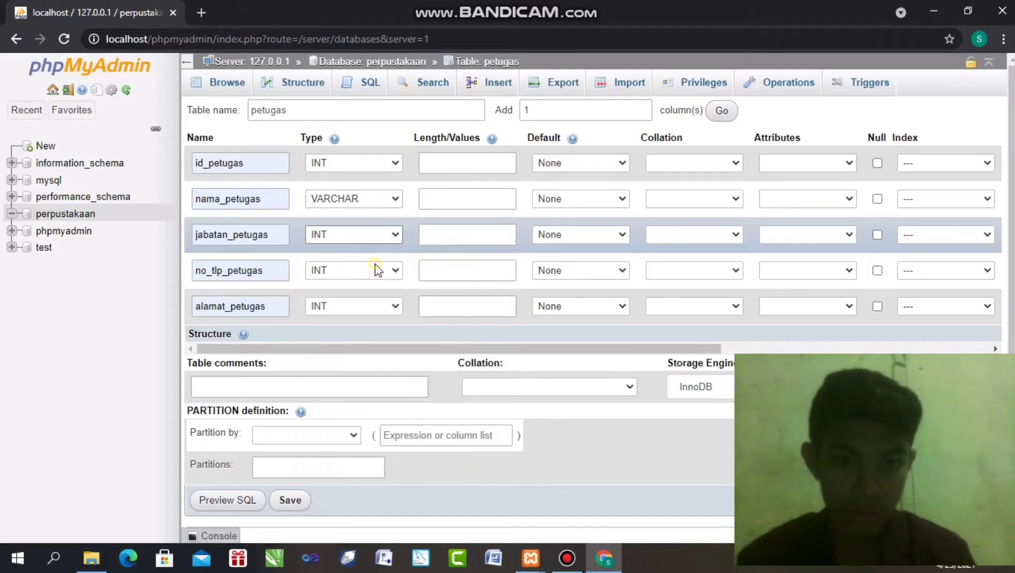
left_click(351, 270)
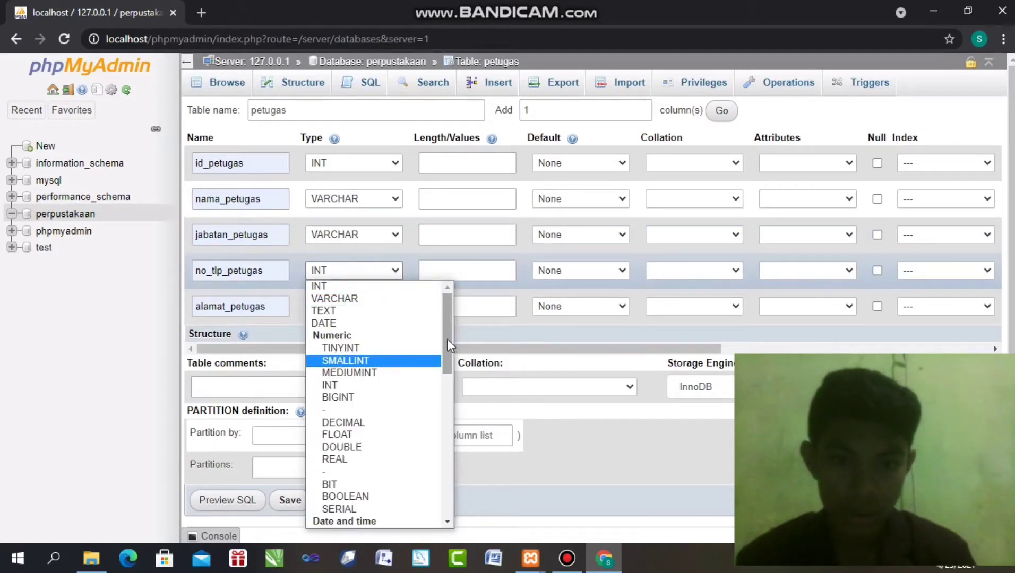
left_click_drag(444, 341, 425, 413)
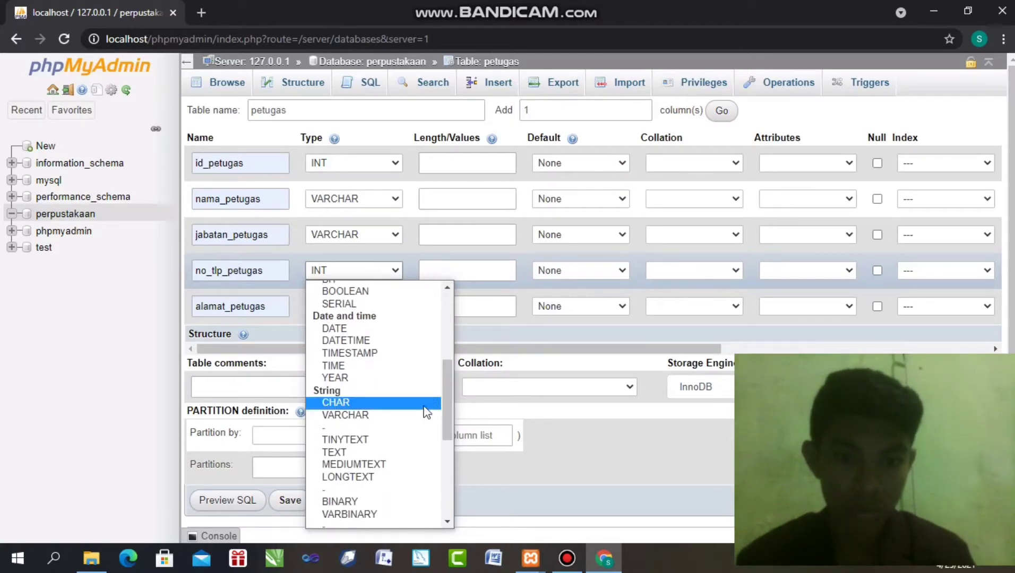
left_click(392, 403)
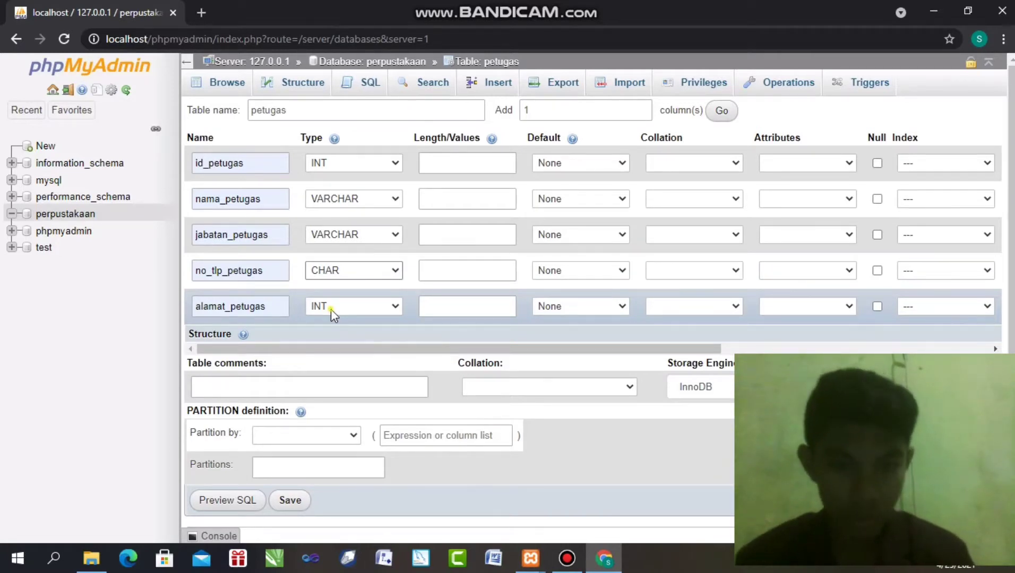
left_click(331, 309)
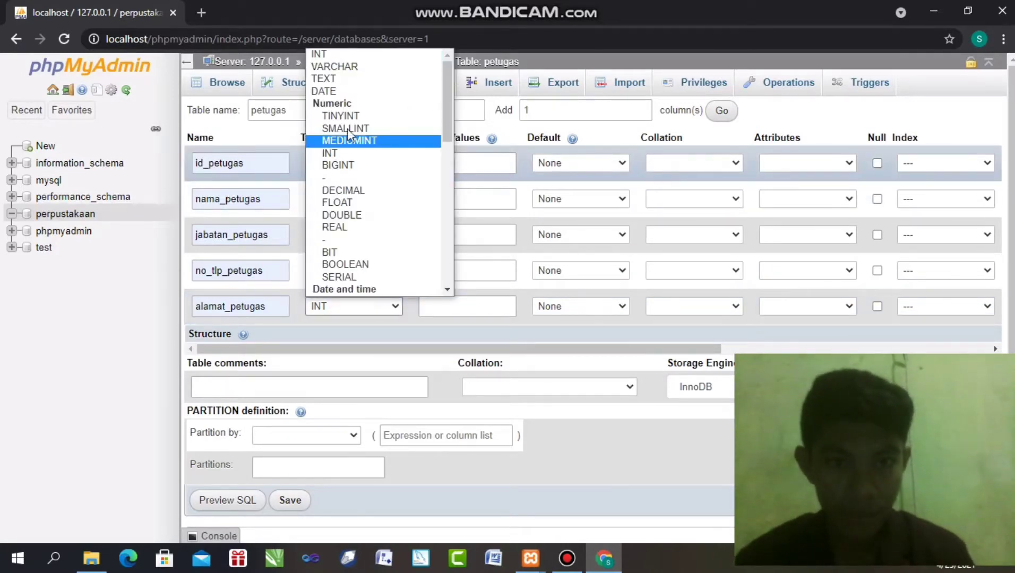
left_click(367, 81)
Set column lengths to 11, 50, 50, 12 and 50 respectively
left_click(444, 165)
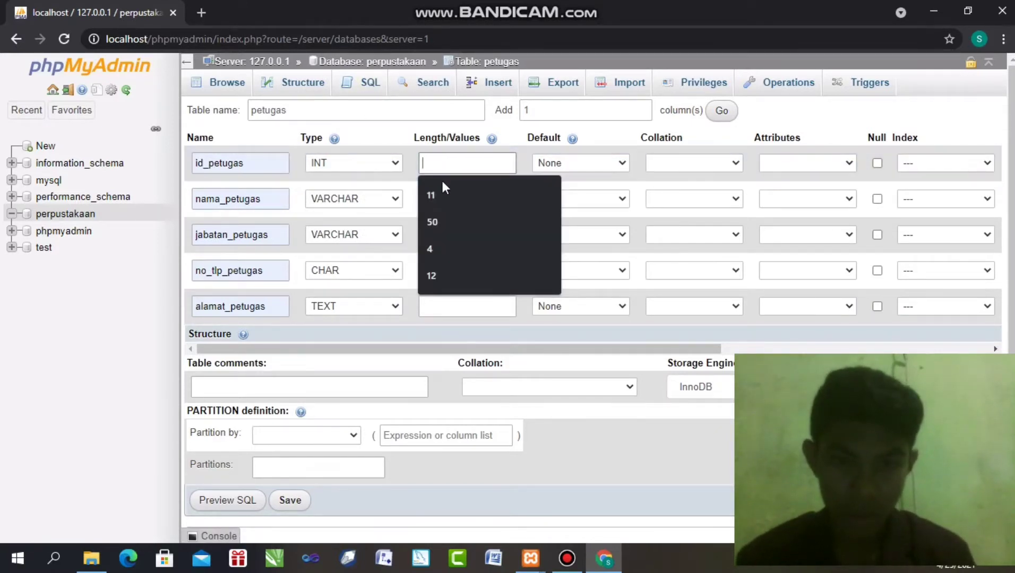
left_click(447, 194)
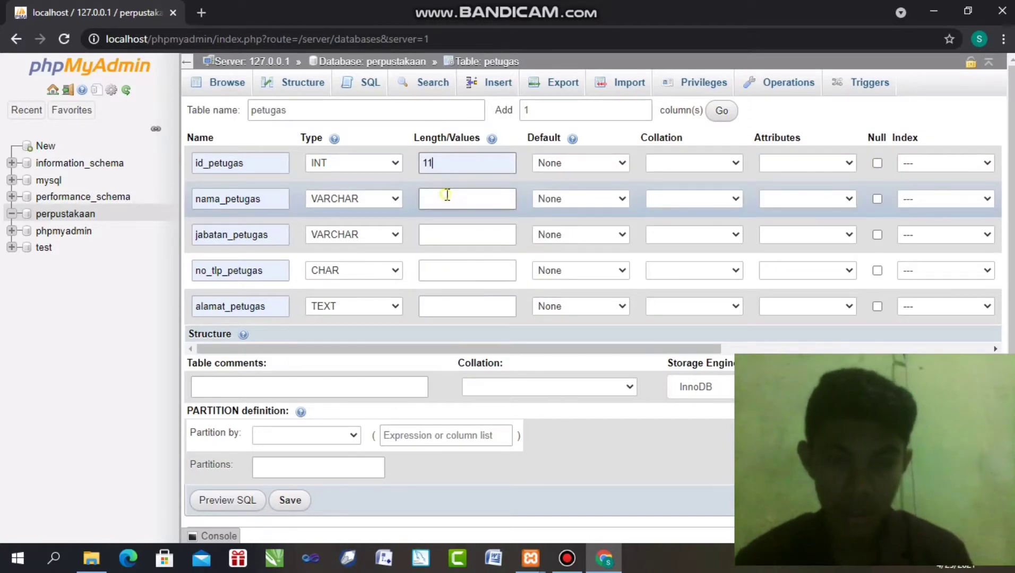
left_click(447, 195)
left_click(447, 234)
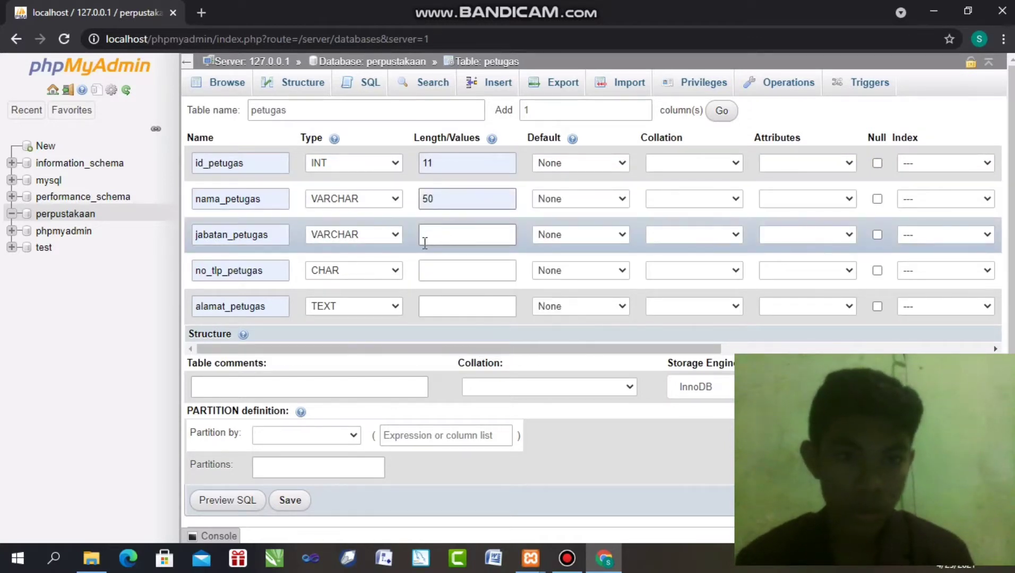
left_click(428, 240)
left_click(443, 257)
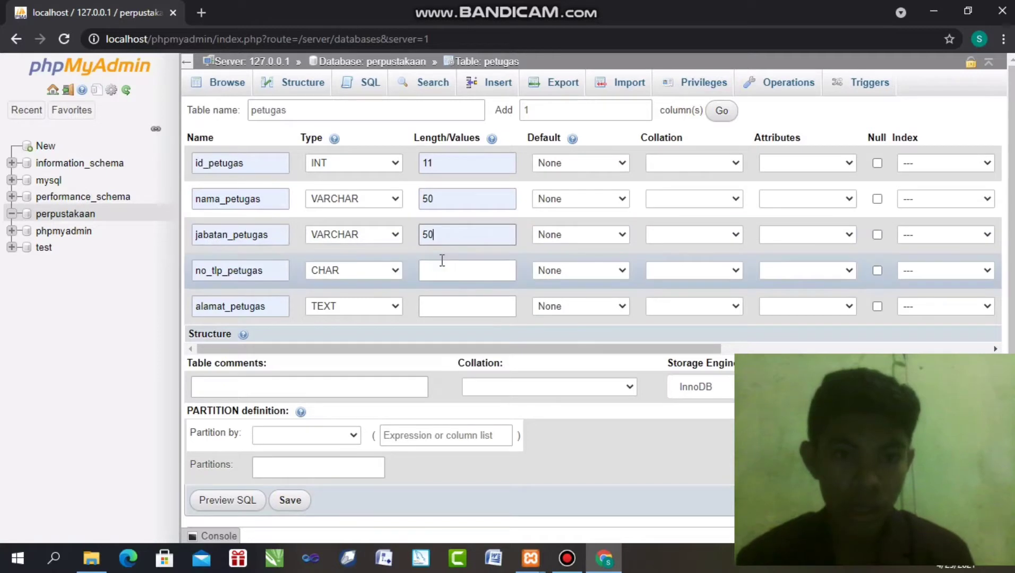
left_click(442, 262)
type("12")
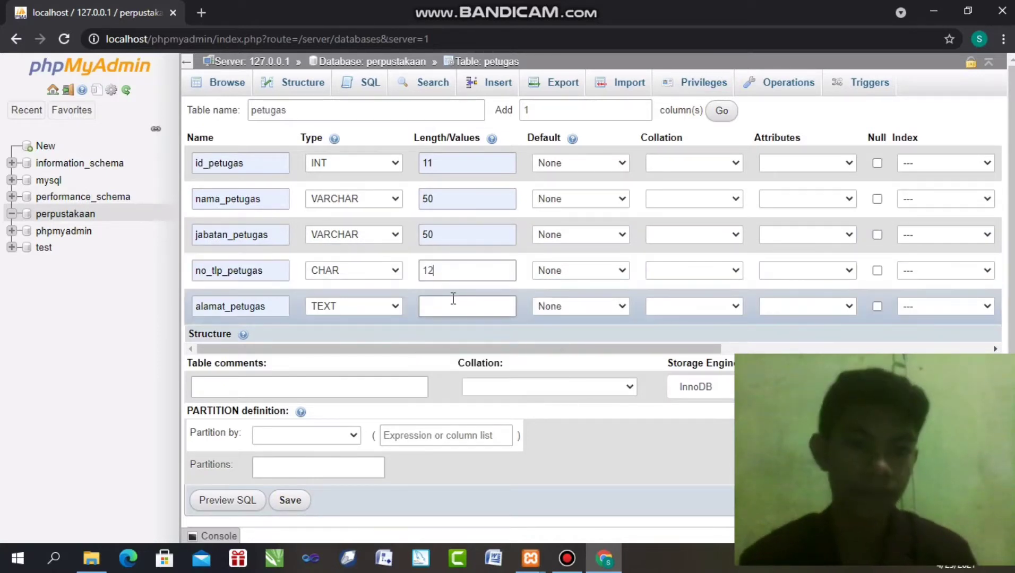
left_click(453, 302)
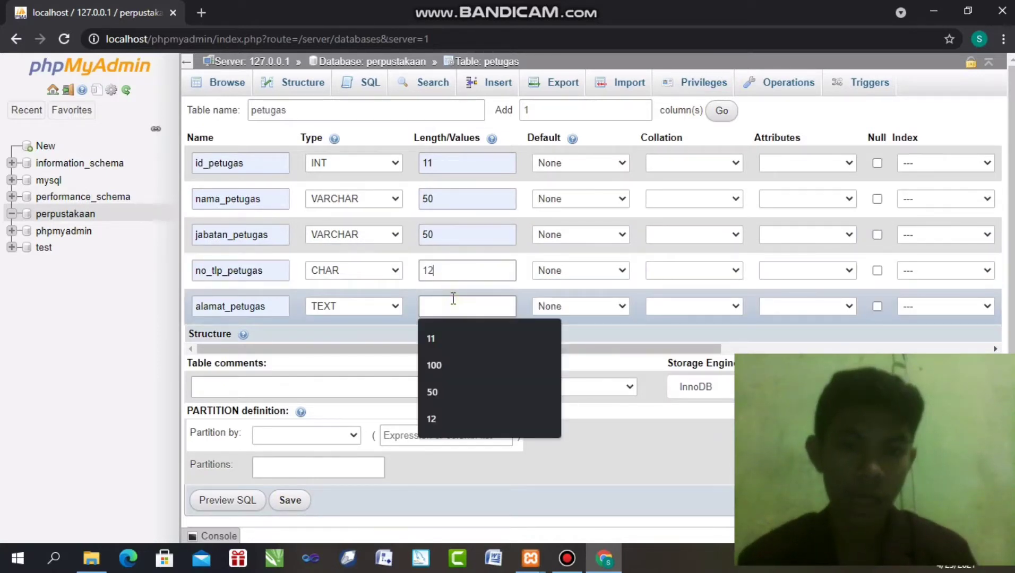
left_click(451, 390)
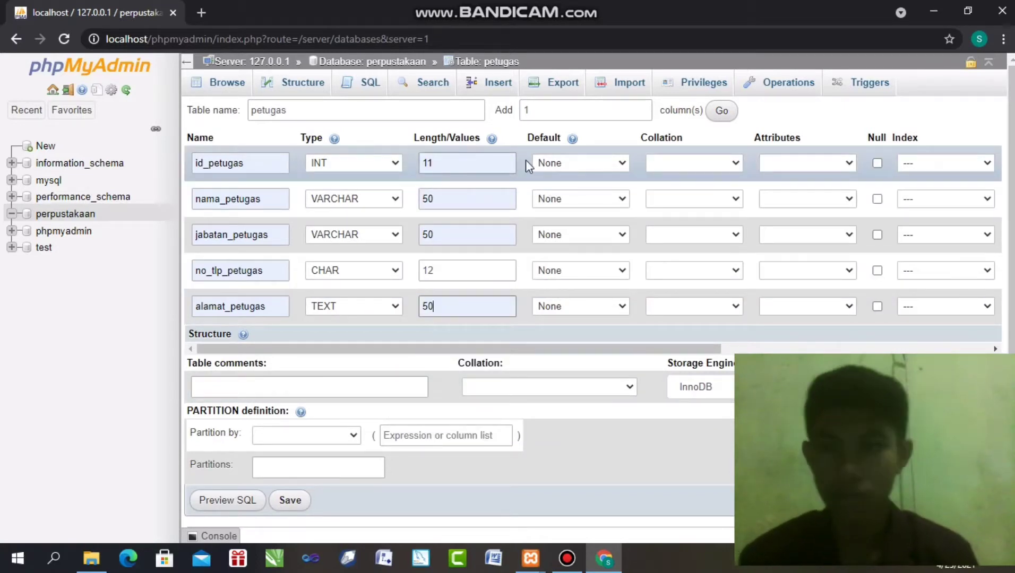
Make id_petugas the PRIMARY index and enable its auto-increment (A_I)
left_click(915, 168)
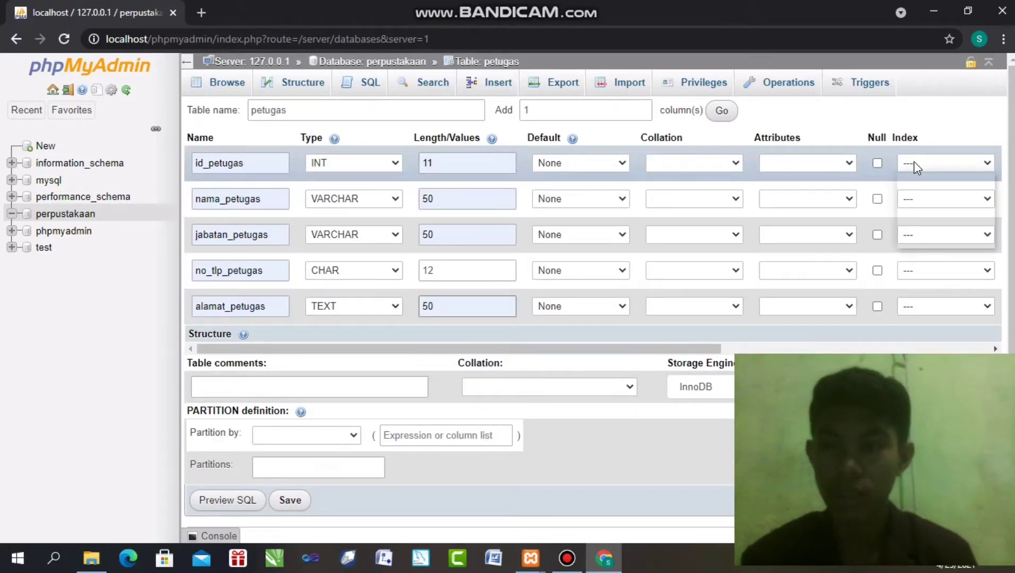
left_click(925, 191)
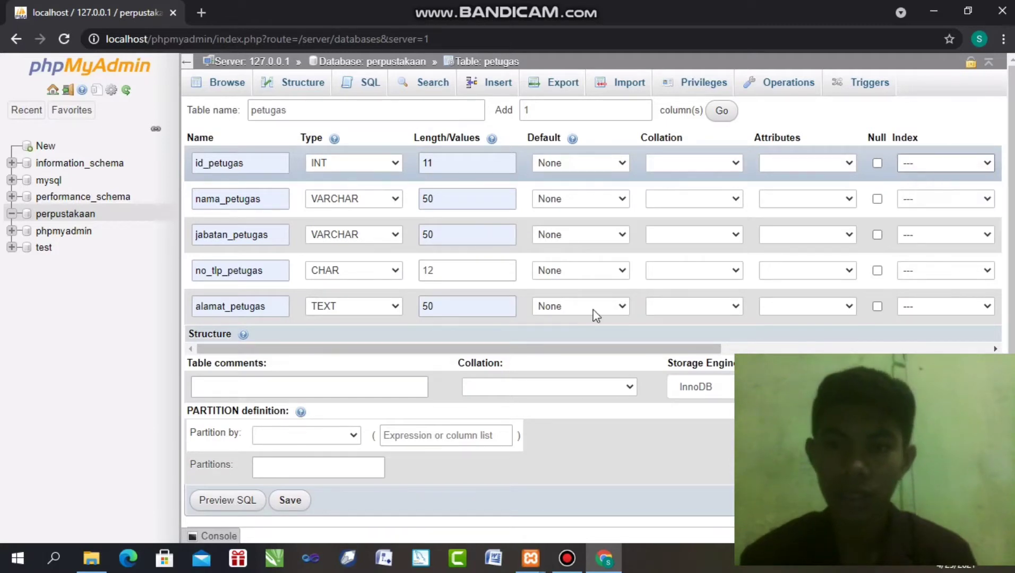
left_click_drag(462, 348, 561, 354)
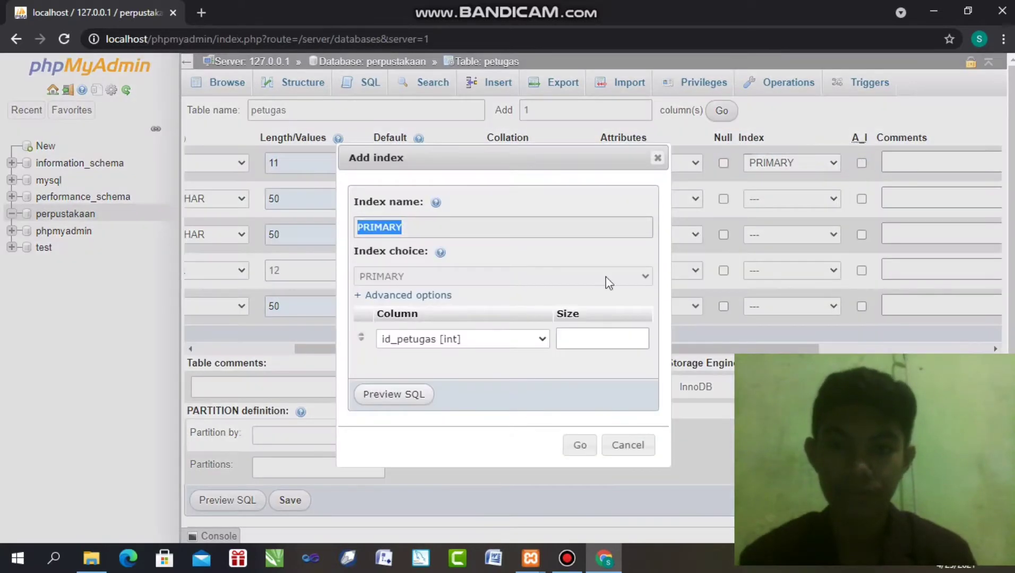
left_click(577, 441)
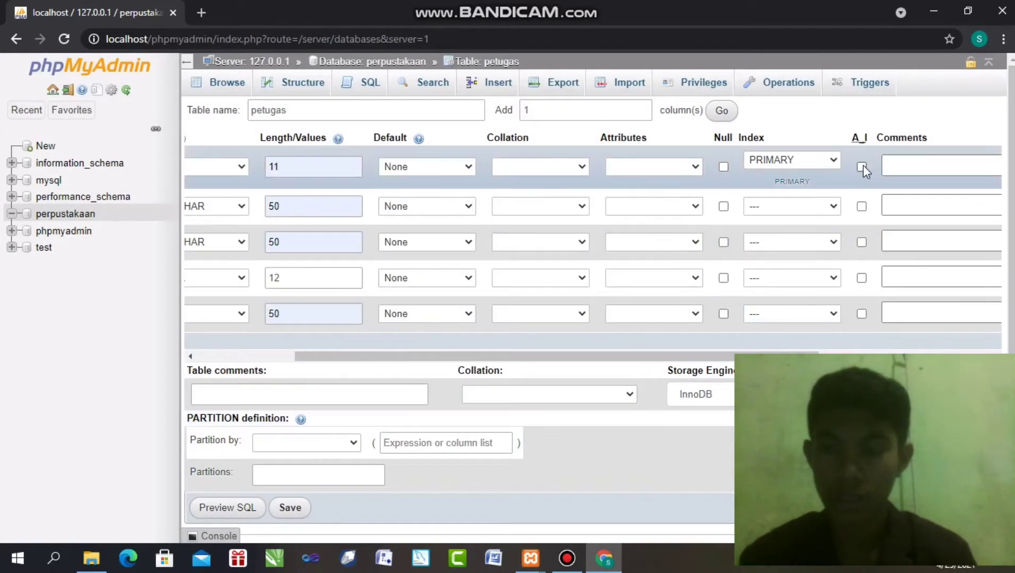
left_click(861, 167)
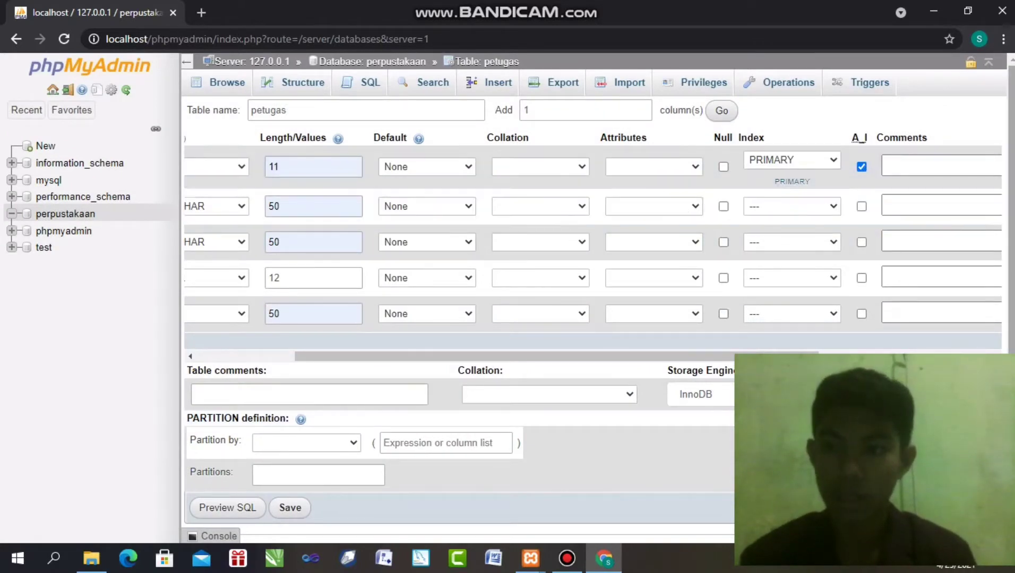
scroll(242, 470, "down", 2)
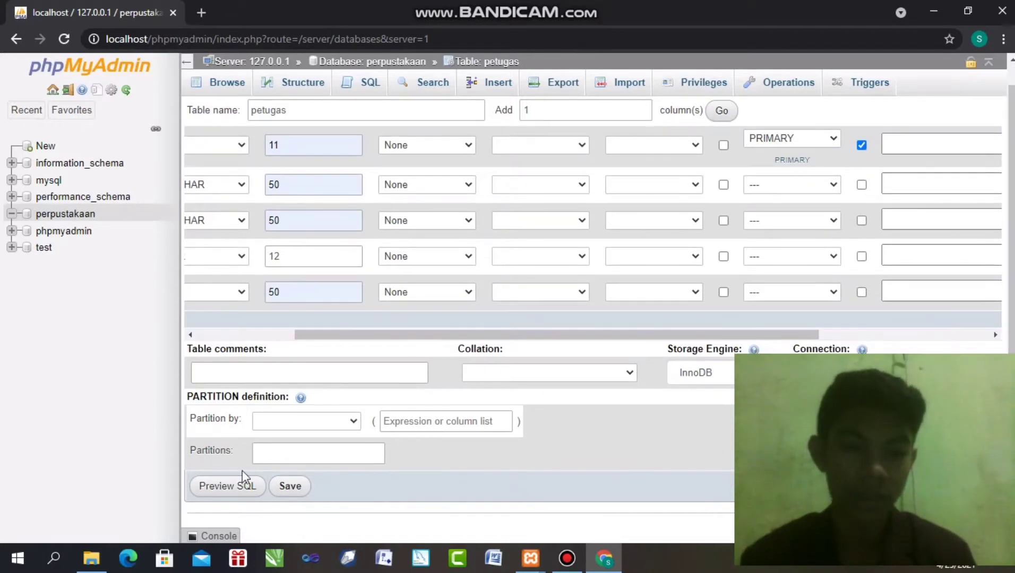
Save the petugas table and start another new table under perpustakaan
left_click(291, 487)
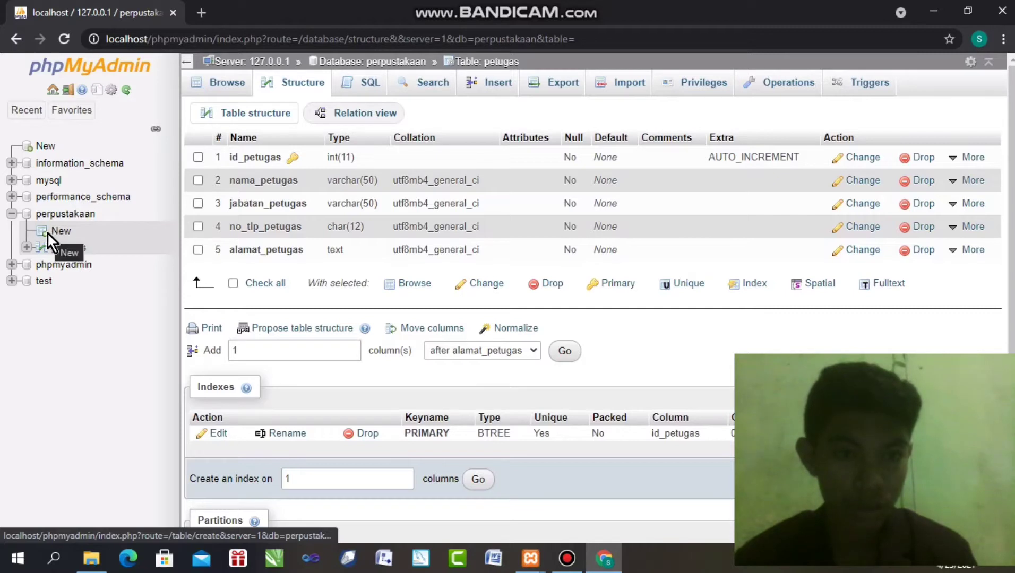
left_click(48, 233)
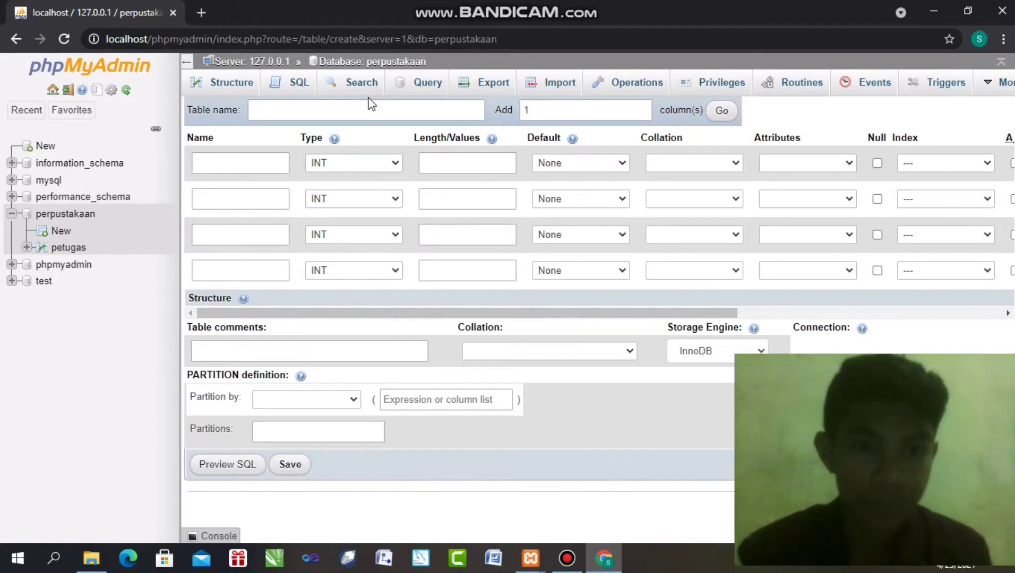
Name the new table anggota and add 6 more column rows, making ten
left_click(354, 110)
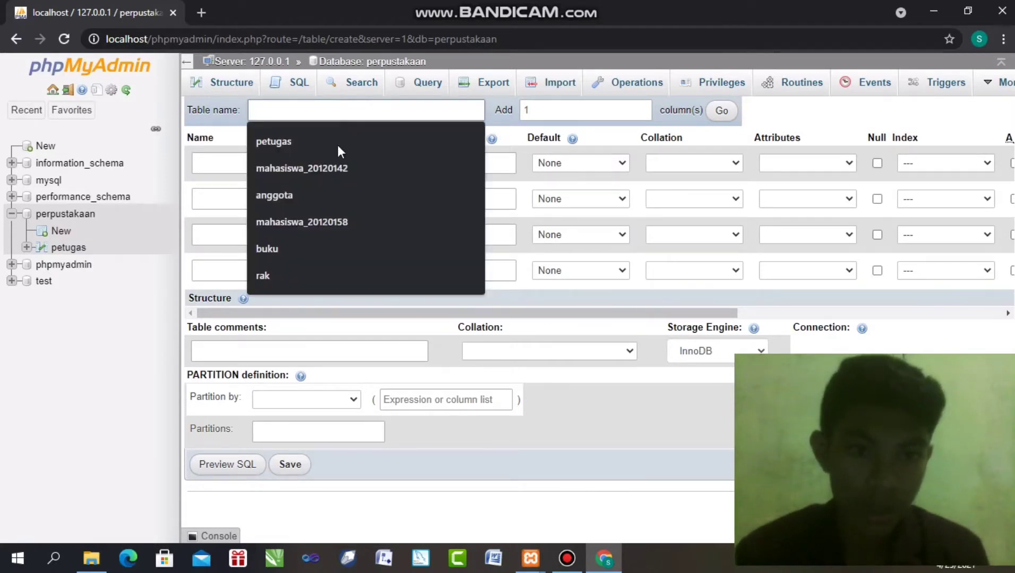
left_click(310, 193)
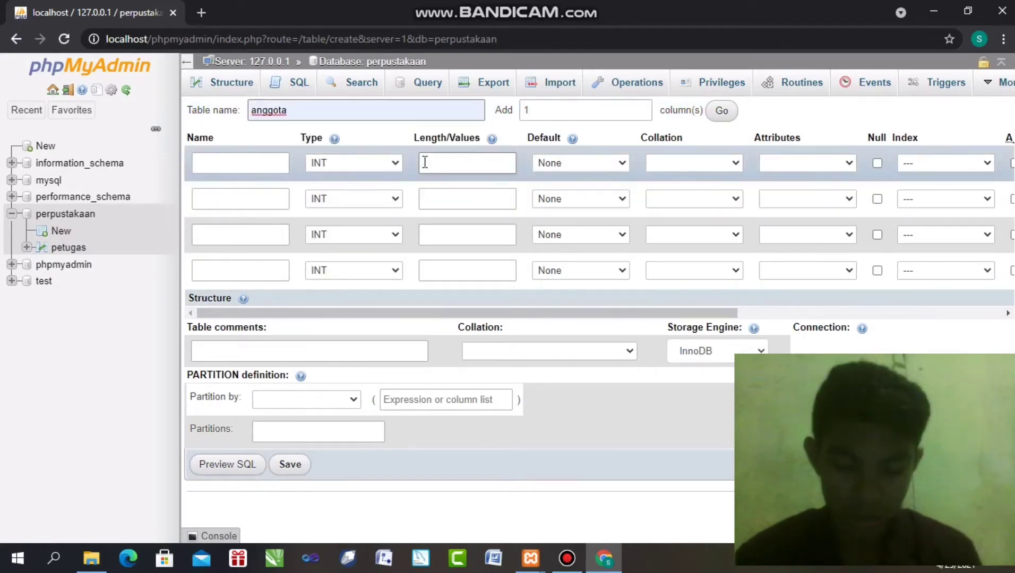
left_click(564, 110)
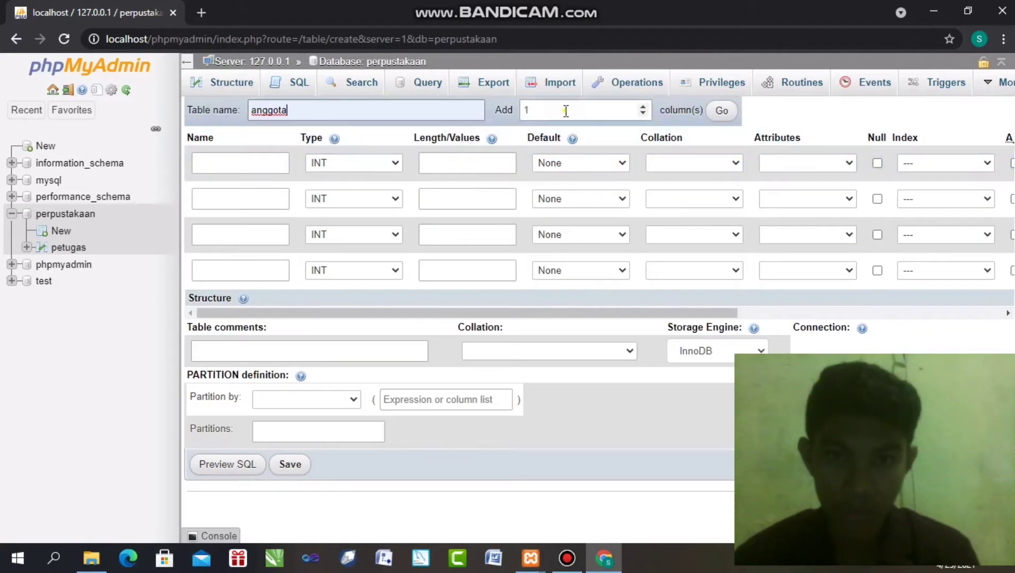
double_click(566, 111)
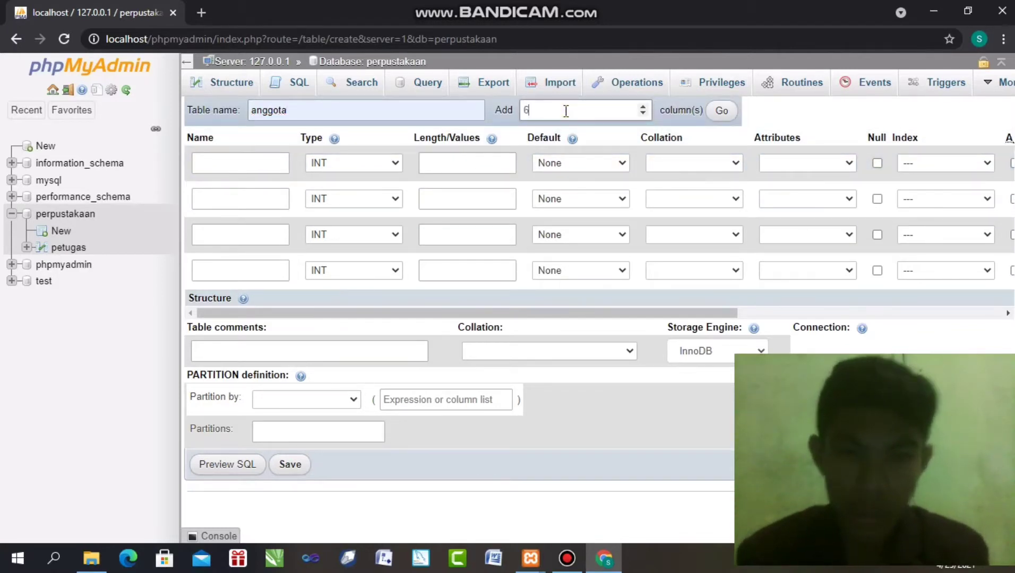
left_click(721, 112)
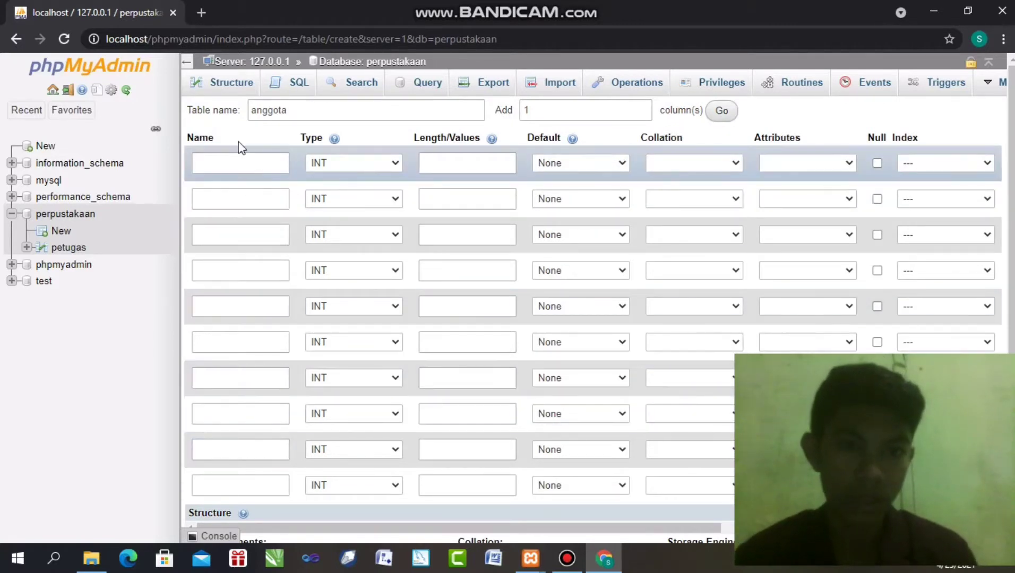
left_click(237, 164)
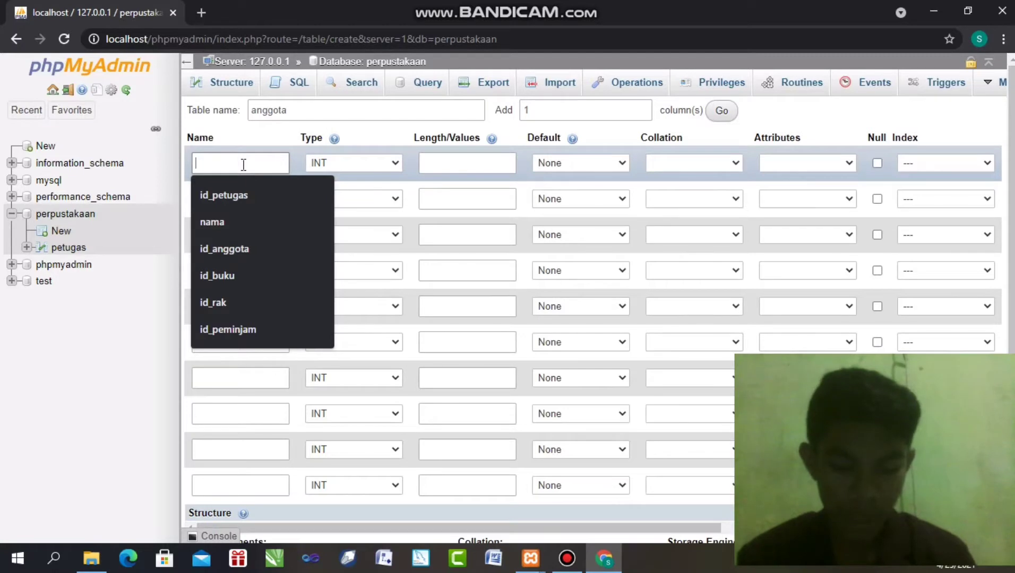
Name the first three columns id_anggota, kode_anggota and nama_anggota
left_click(228, 249)
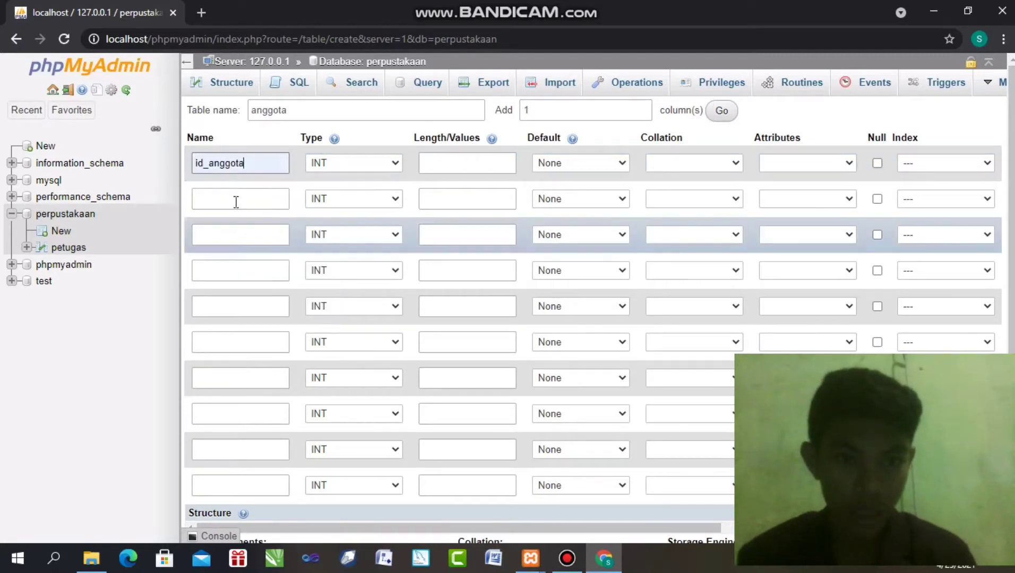
left_click(237, 202)
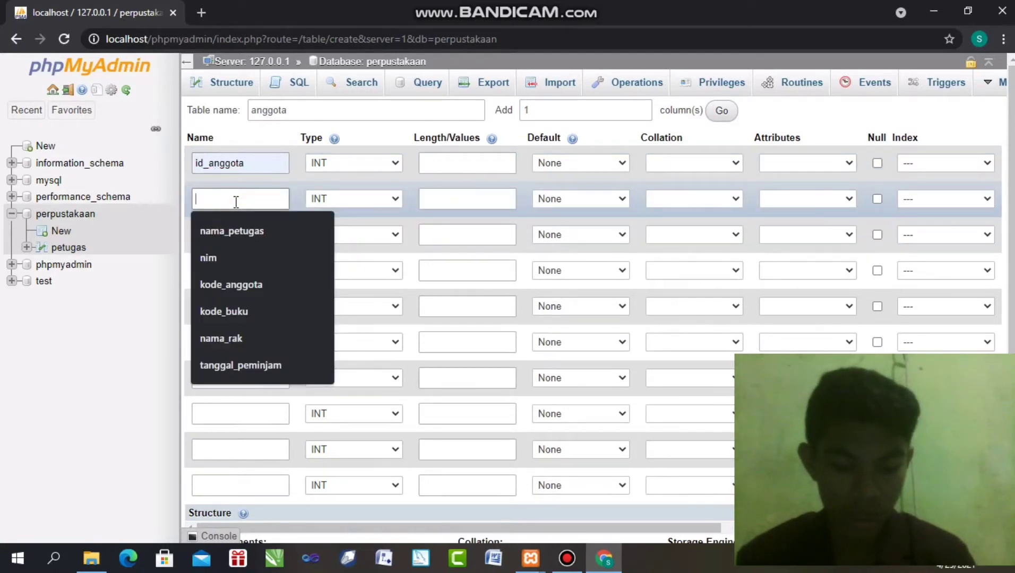
left_click(228, 287)
left_click(227, 230)
left_click(228, 230)
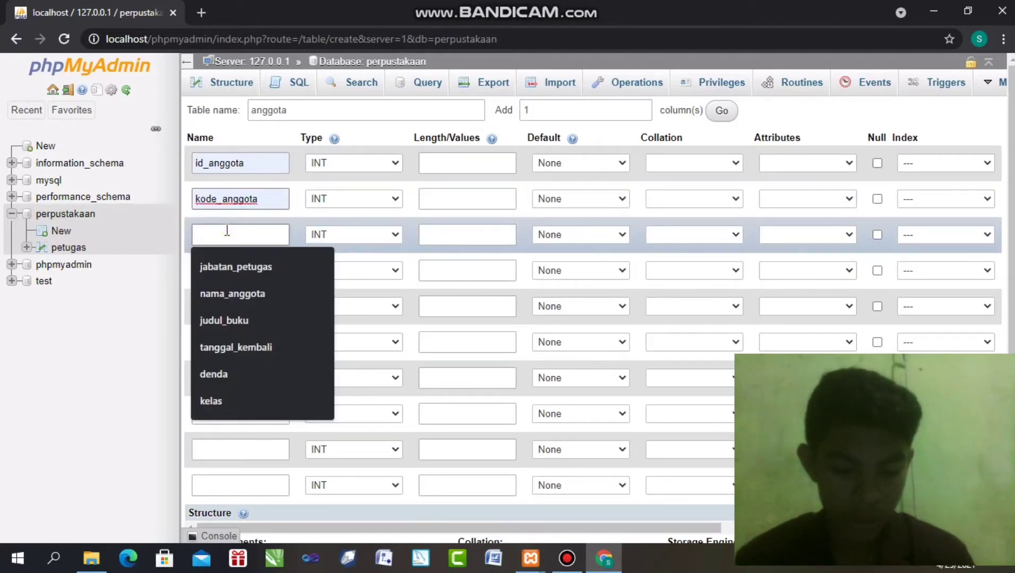
left_click(226, 293)
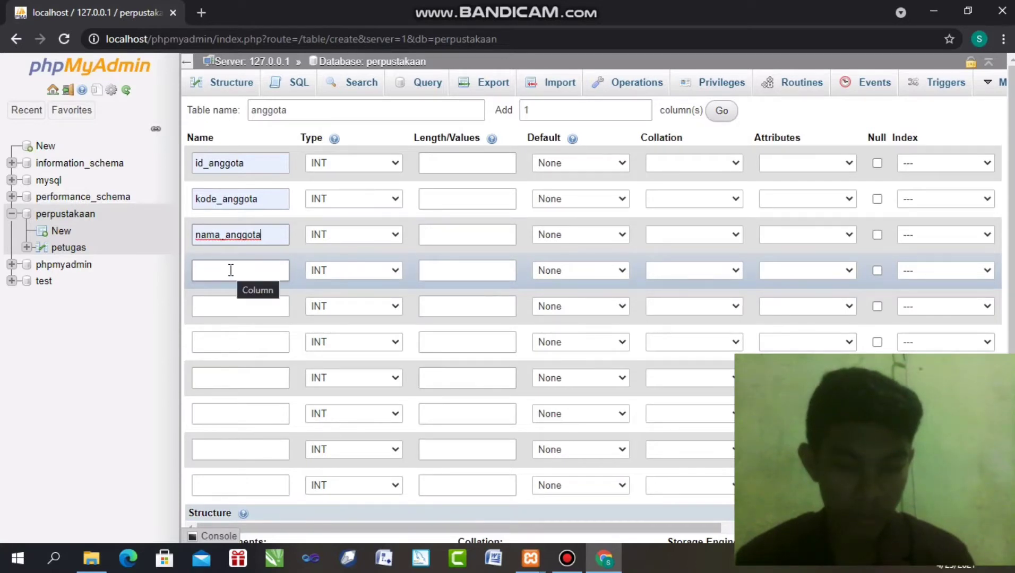
Name the next three columns prodi, no_telp_anggota and alamat
left_click(230, 270)
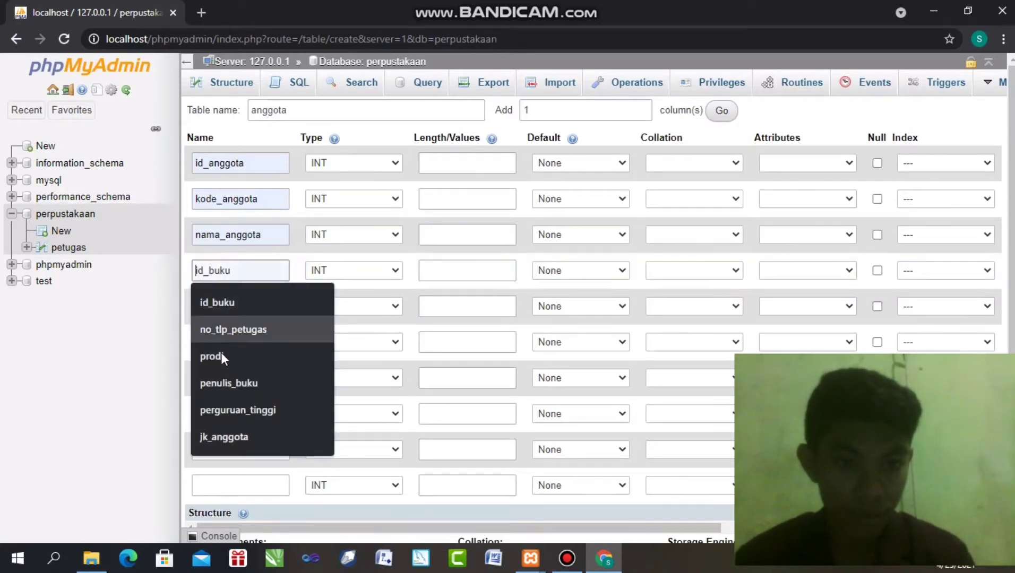
left_click(220, 366)
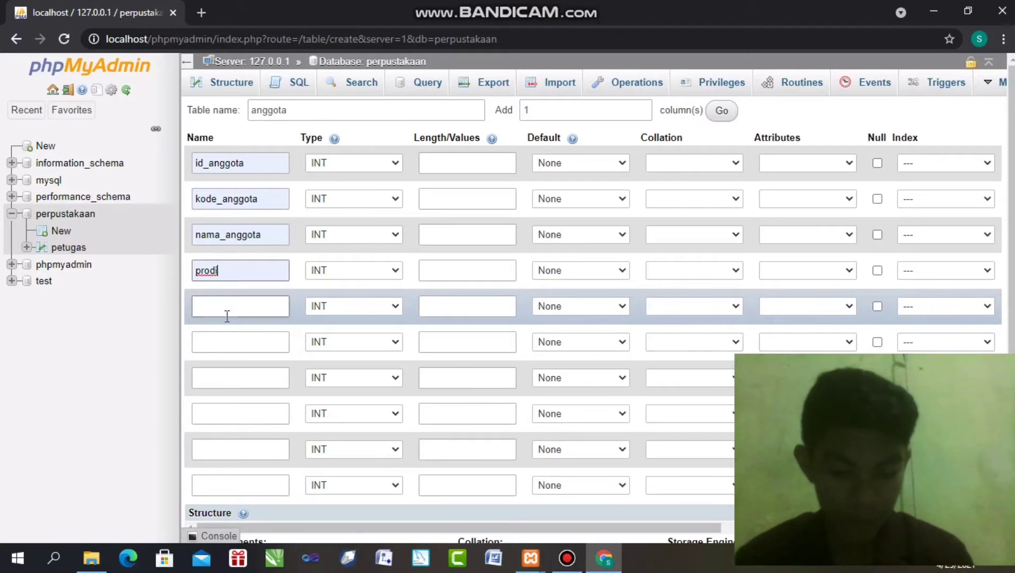
left_click(226, 313)
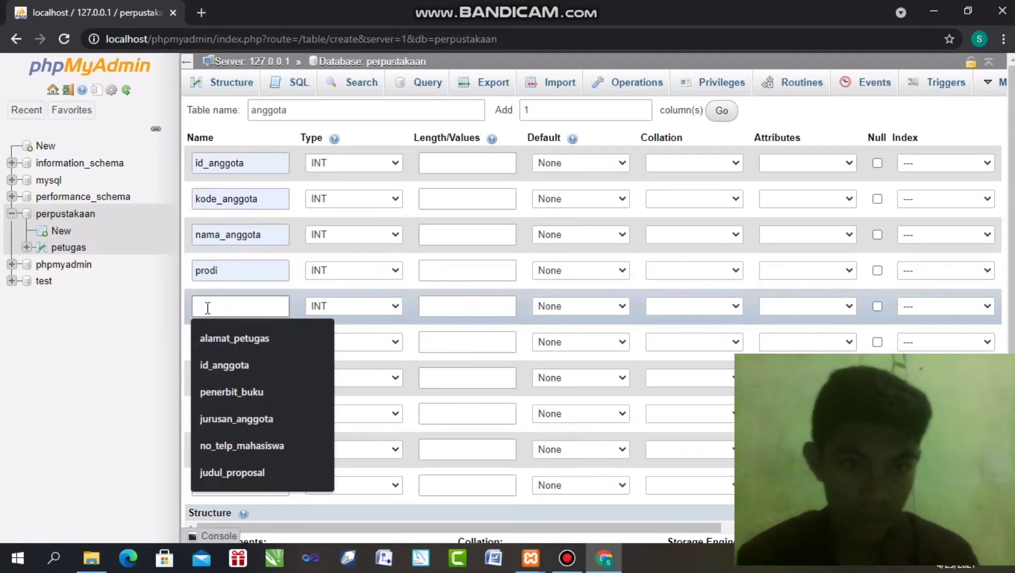
type("no")
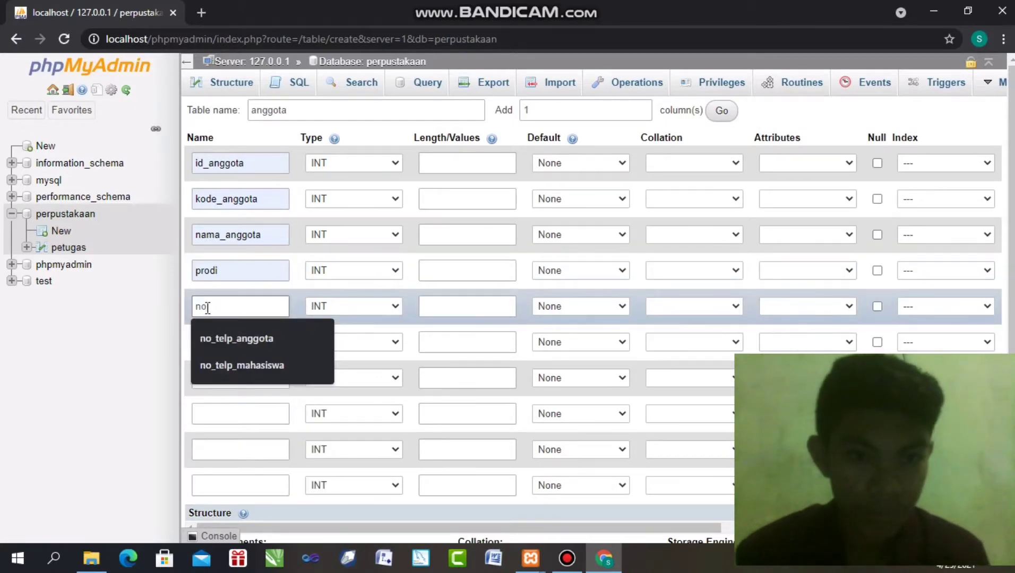
left_click(241, 338)
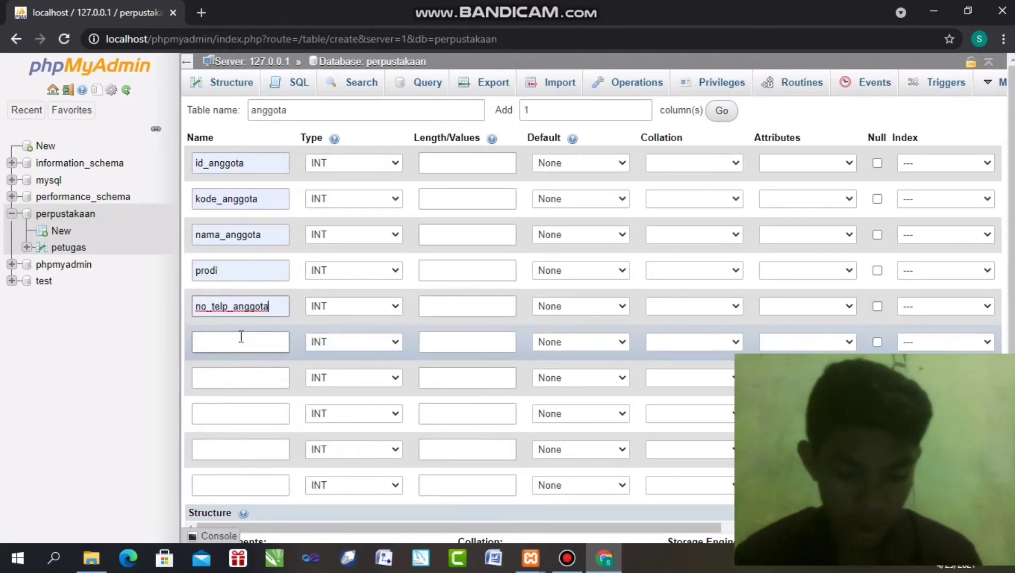
left_click(238, 349)
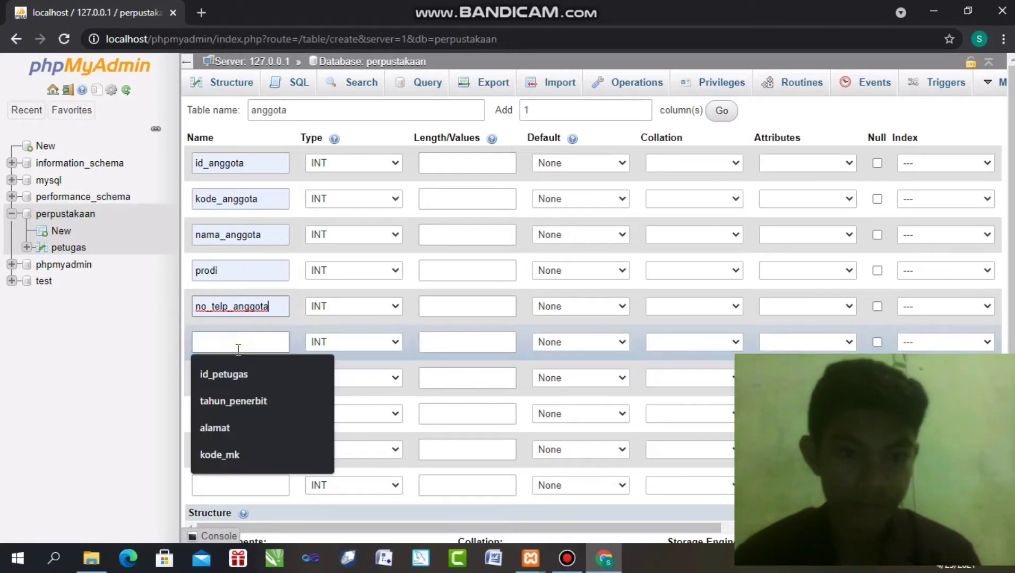
left_click(228, 420)
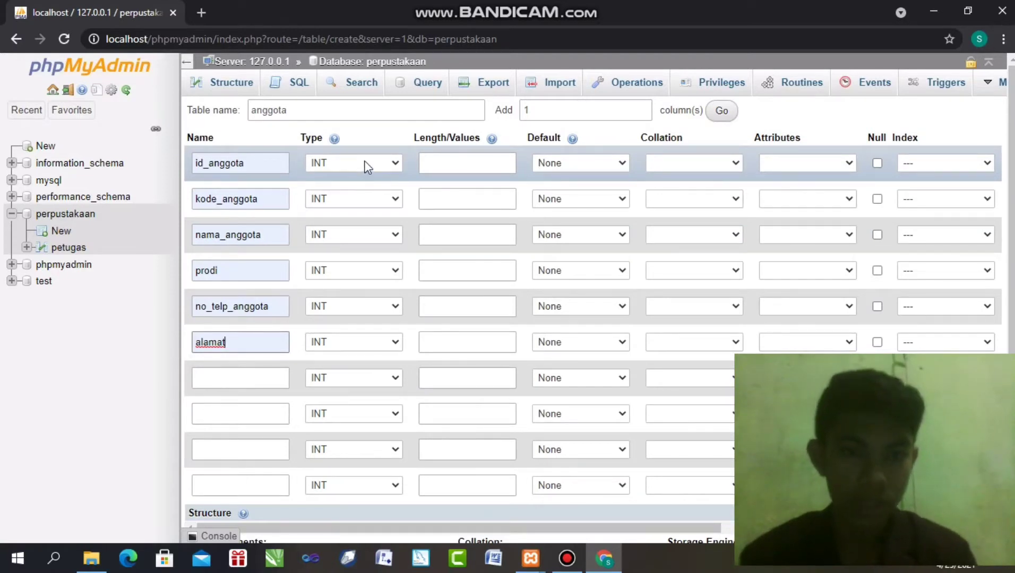
Set kode_anggota's type to CHAR and nama_anggota's type to VARCHAR
left_click(330, 199)
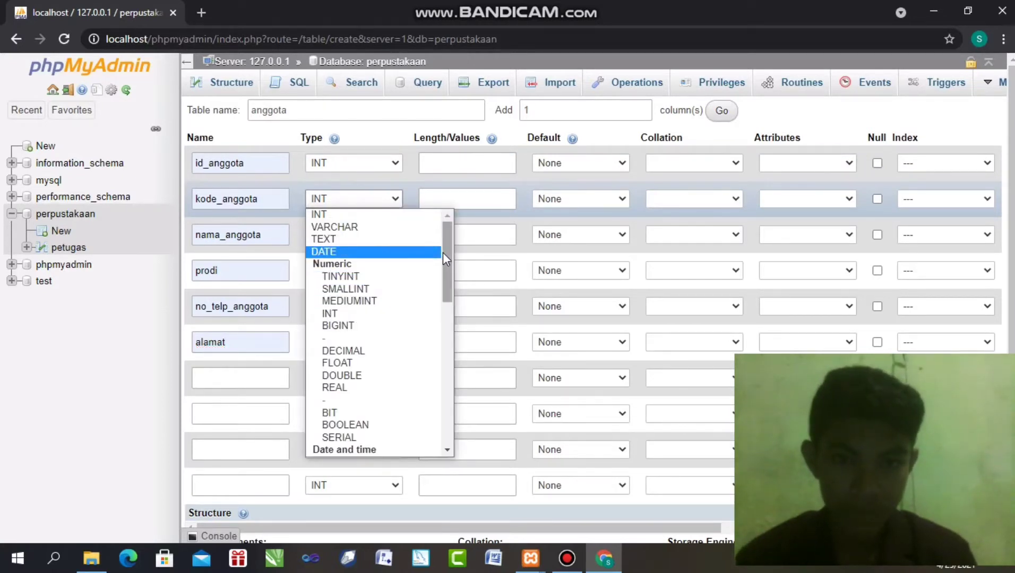
scroll(448, 292, "down", 3)
scroll(448, 294, "down", 4)
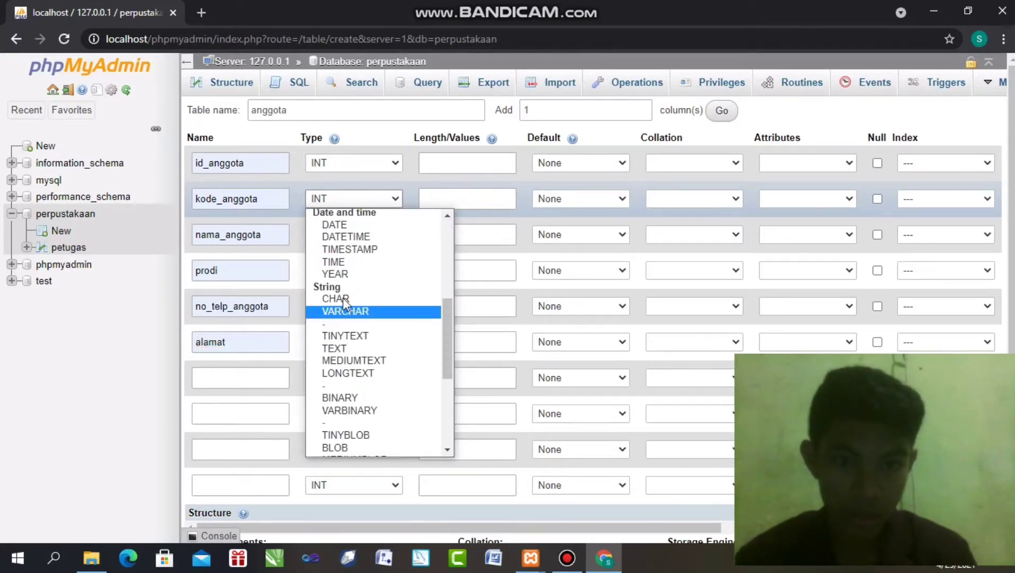
key("Escape")
key("c")
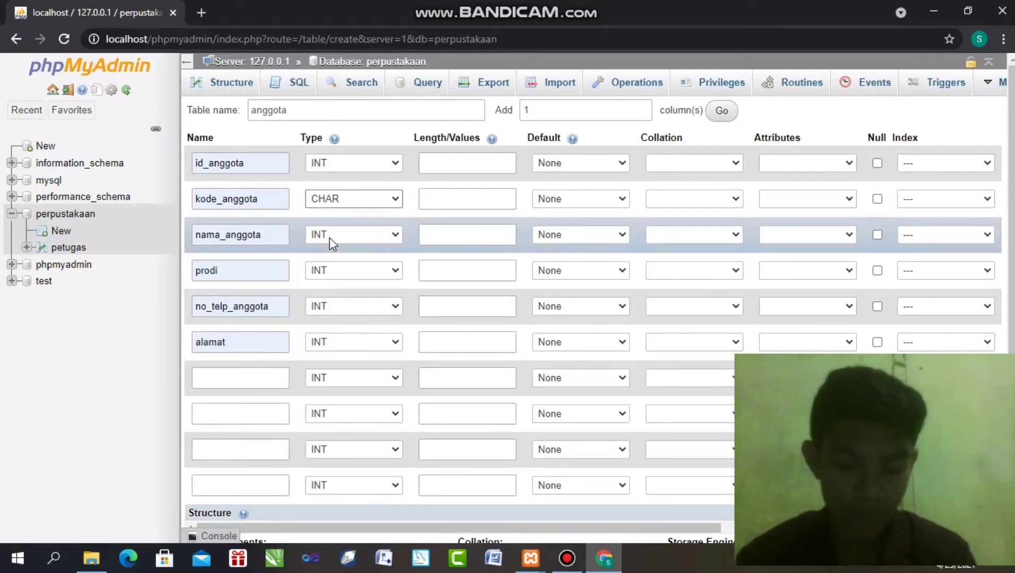
left_click(329, 237)
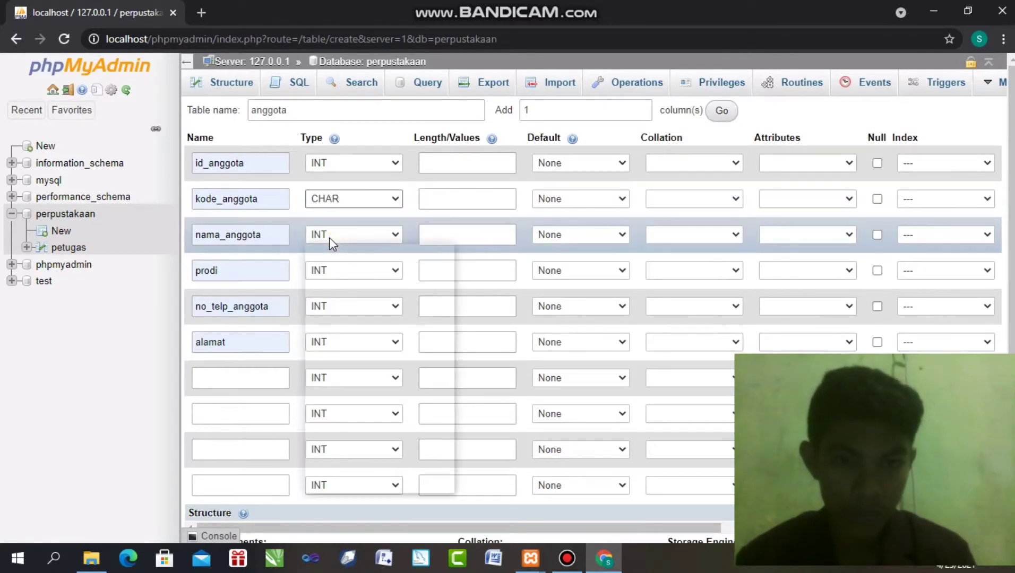
left_click(358, 263)
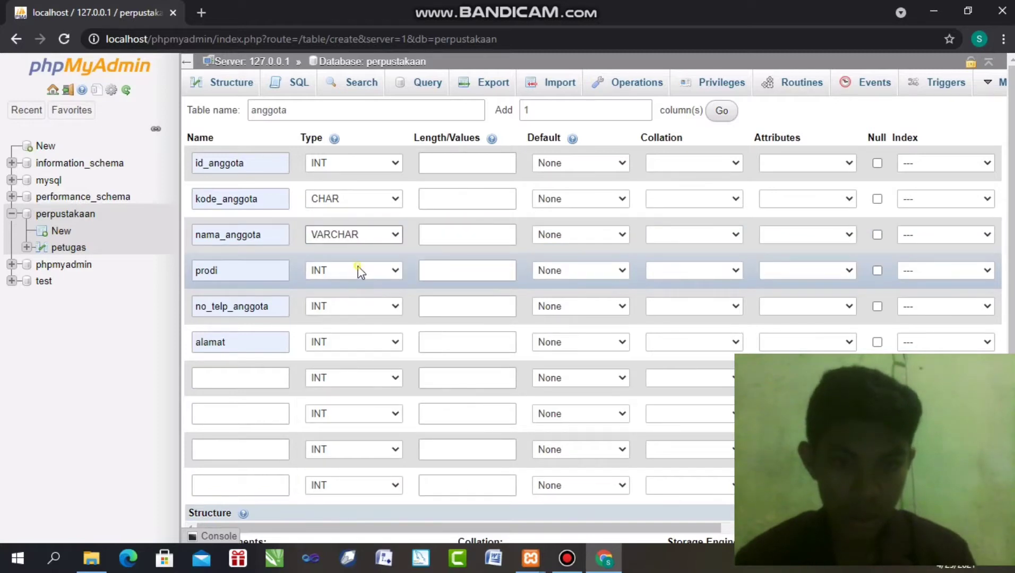
Set prodi and no_telp_anggota to CHAR and alamat to TEXT
left_click(357, 268)
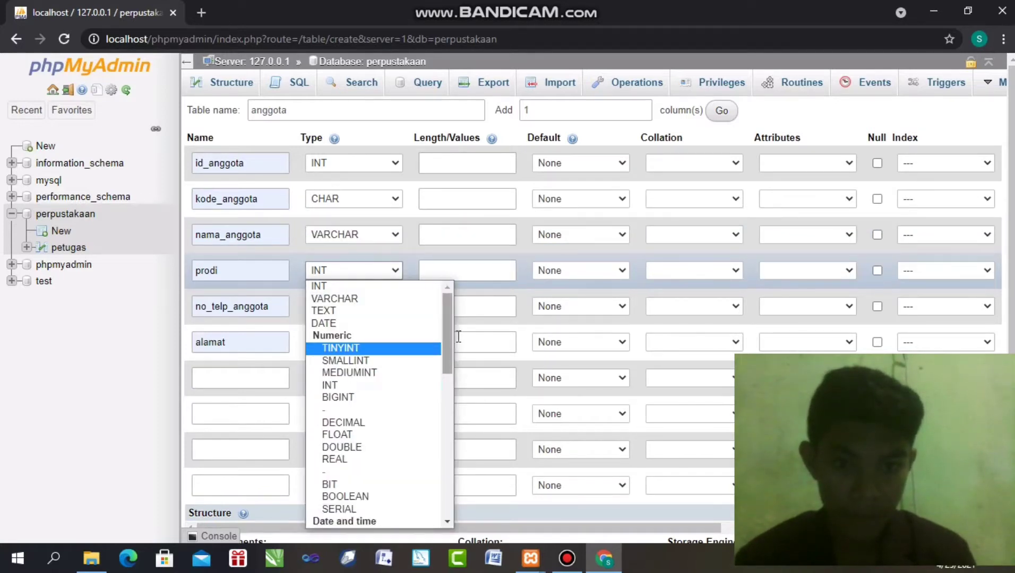
scroll(446, 339, "down", 1)
scroll(446, 372, "down", 3)
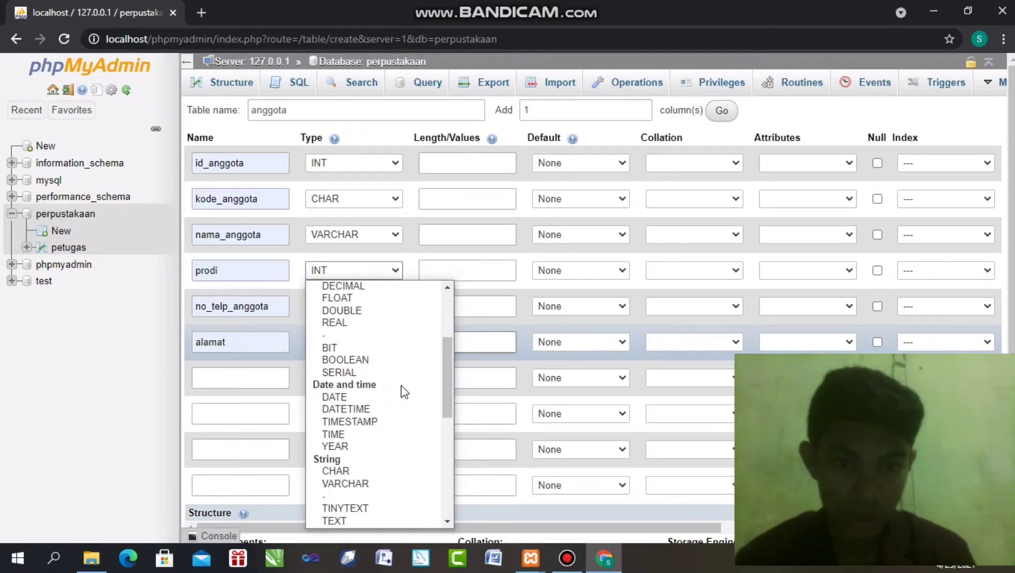
left_click(335, 471)
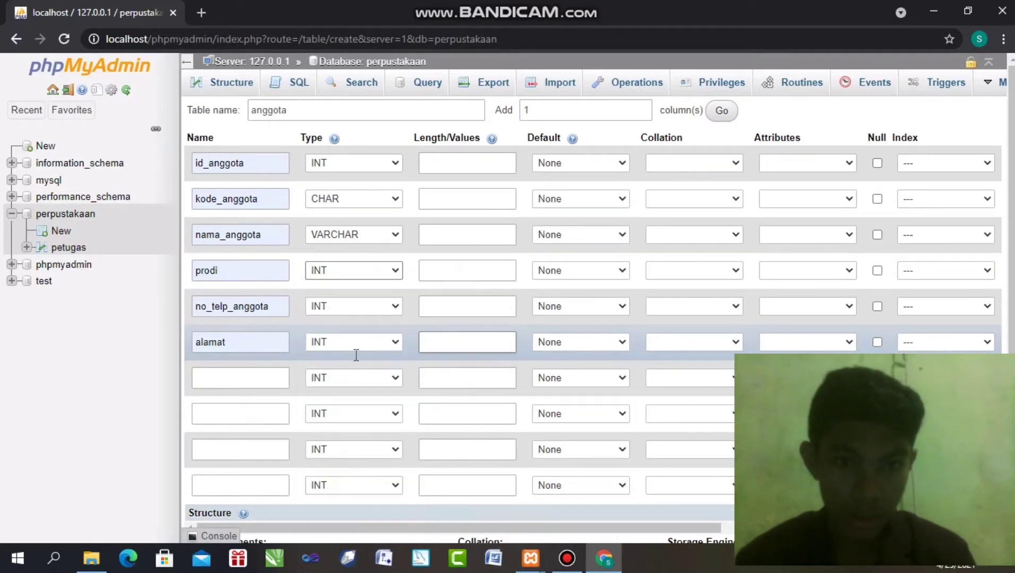
left_click(359, 315)
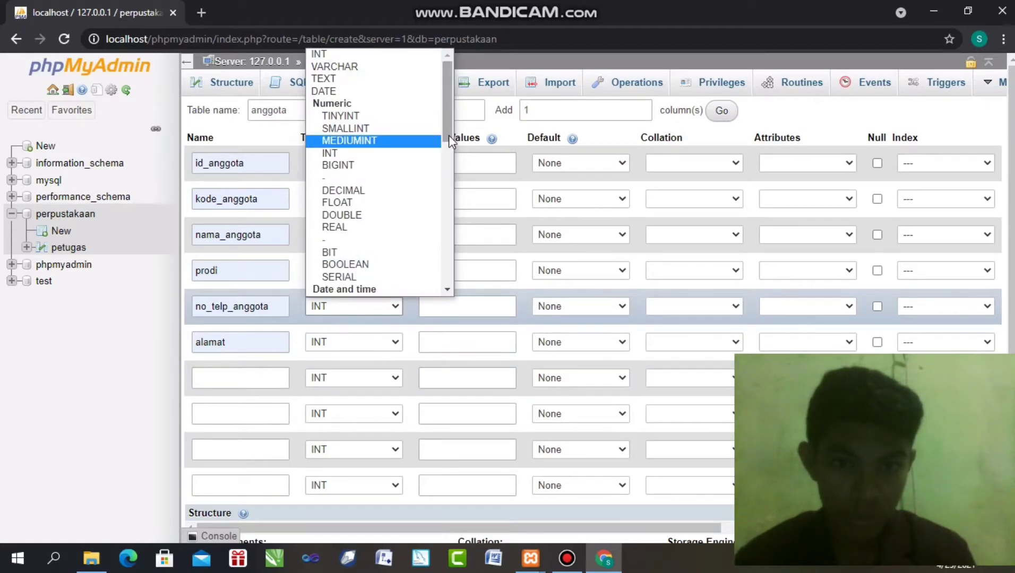
left_click_drag(448, 135, 450, 197)
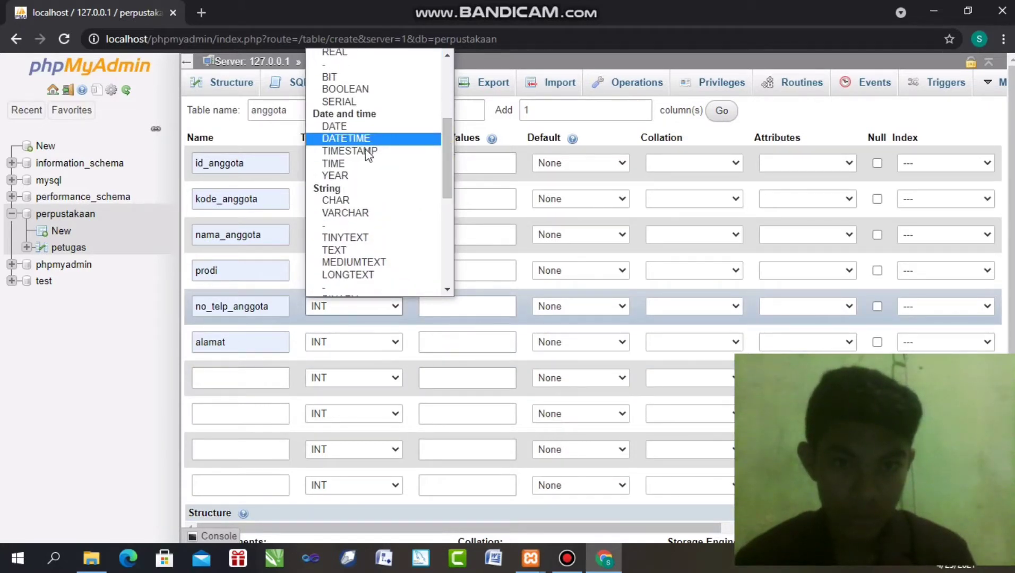
left_click(351, 200)
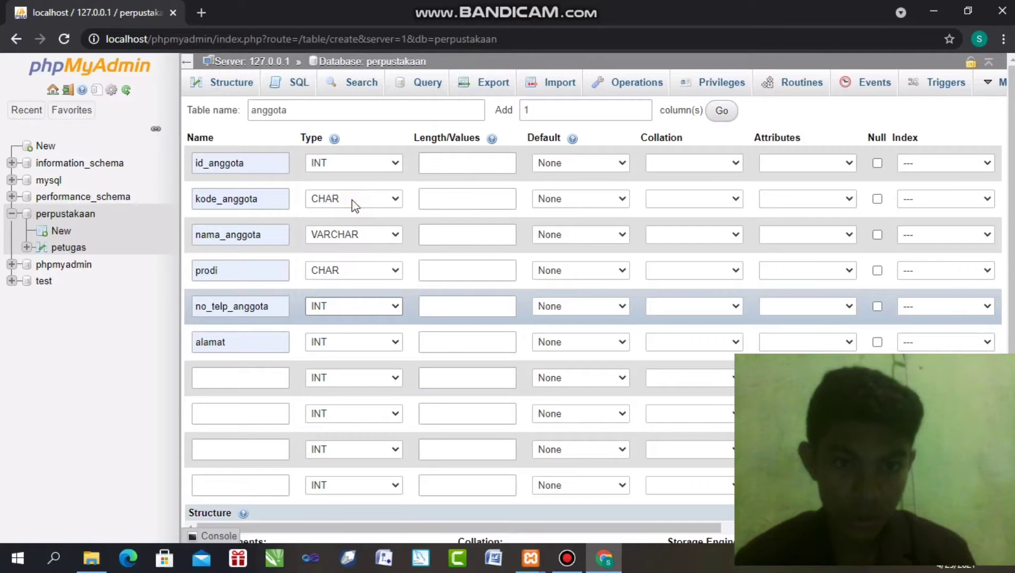
left_click(329, 344)
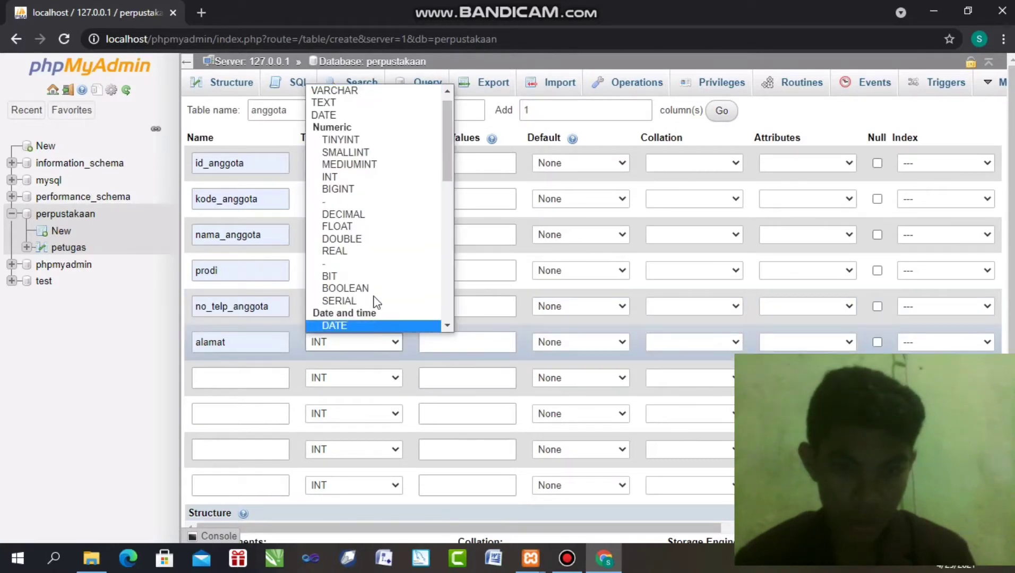
left_click(382, 102)
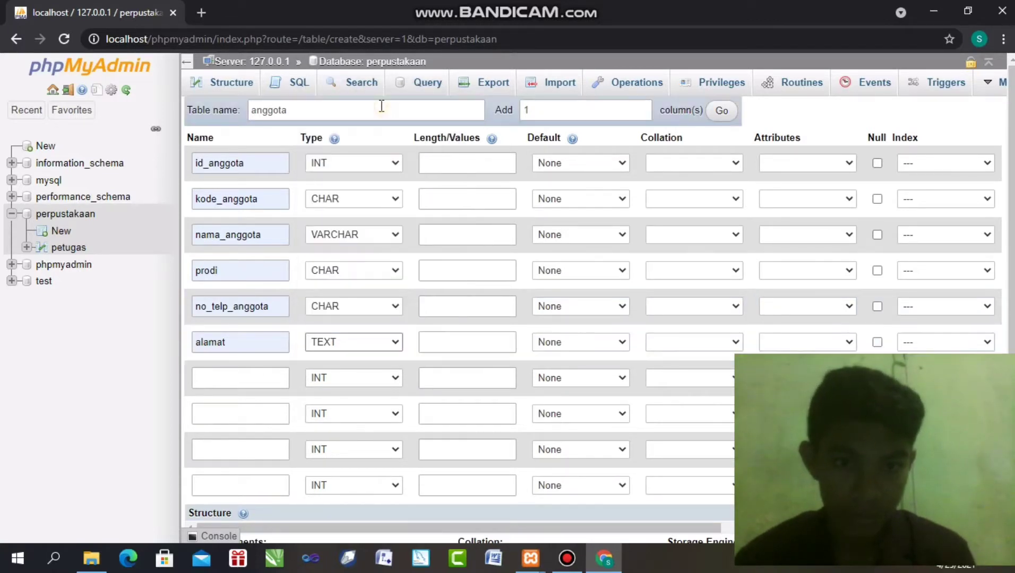
Give id_anggota length 11, kode_anggota length 4 and nama_anggota length 50
left_click(455, 168)
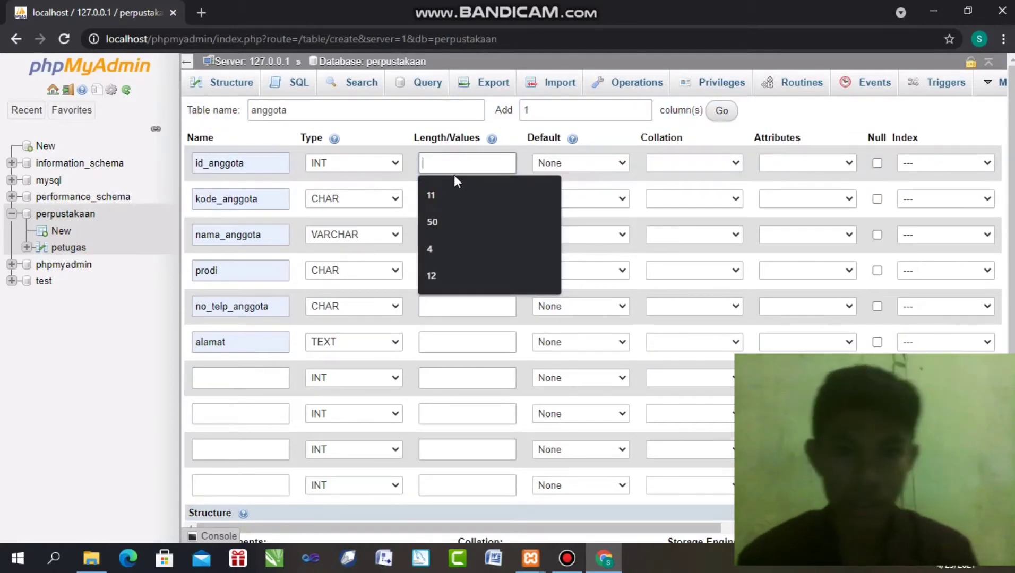
left_click(455, 192)
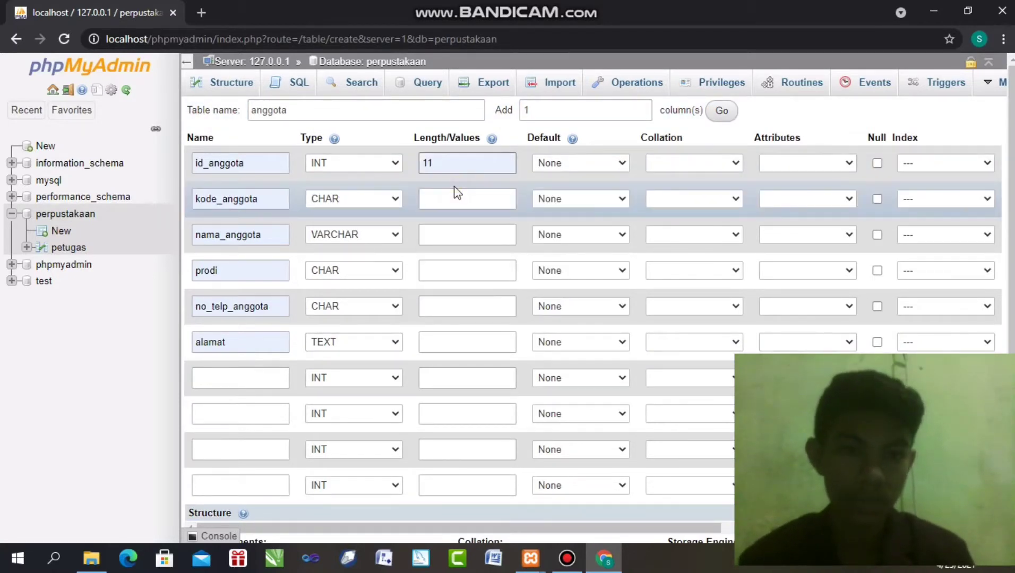
left_click(451, 201)
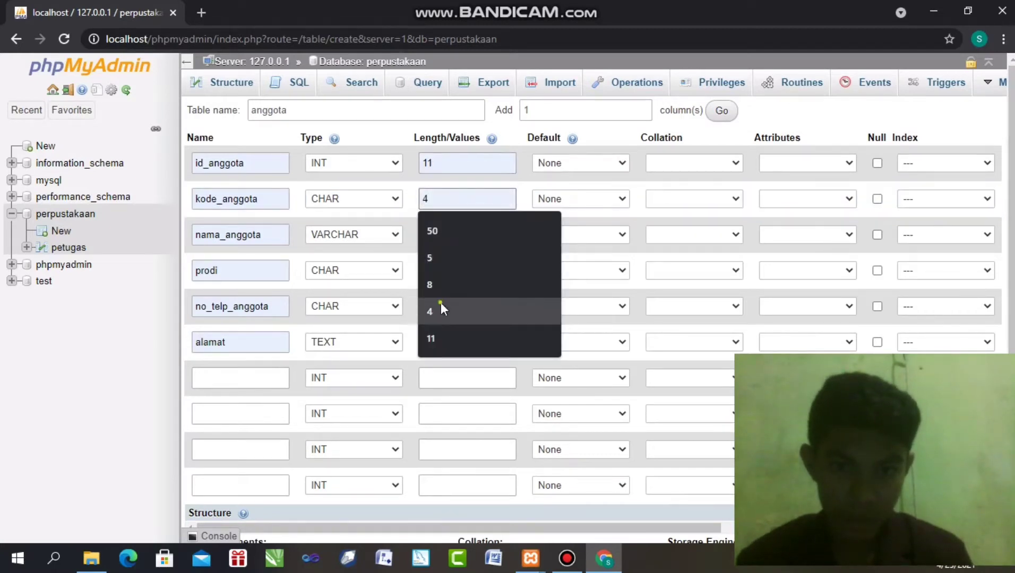
left_click(441, 305)
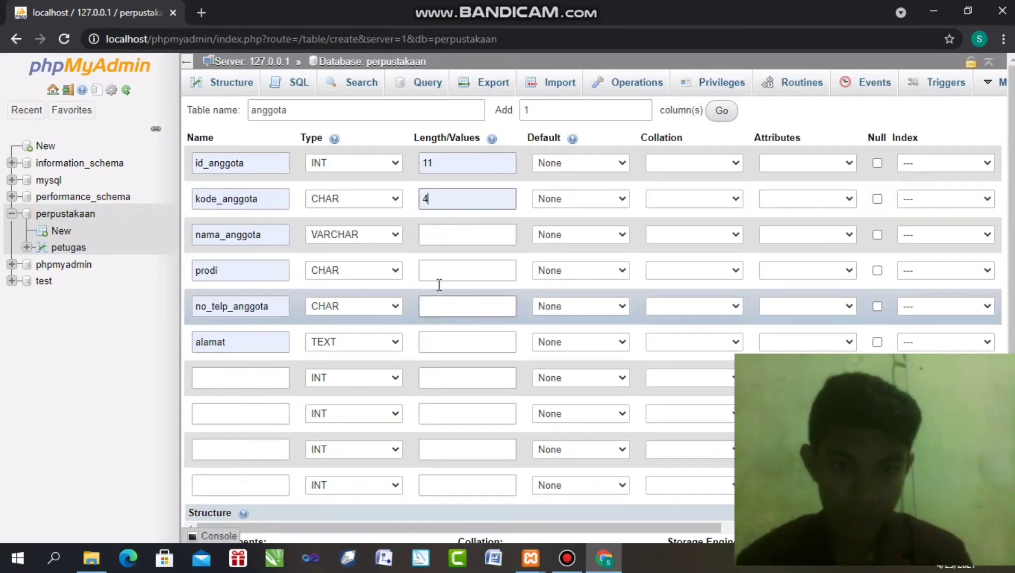
left_click(440, 228)
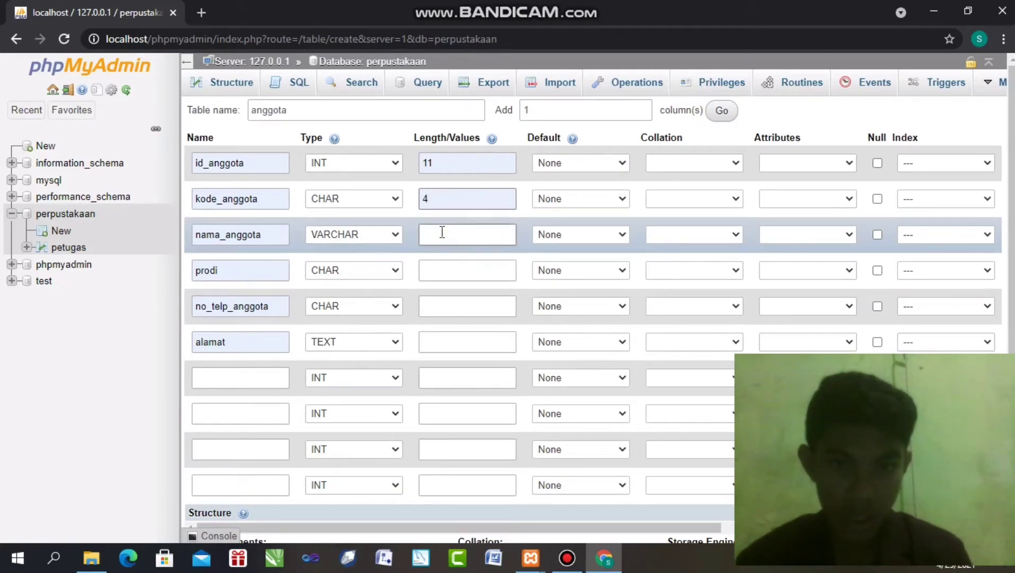
left_click(446, 256)
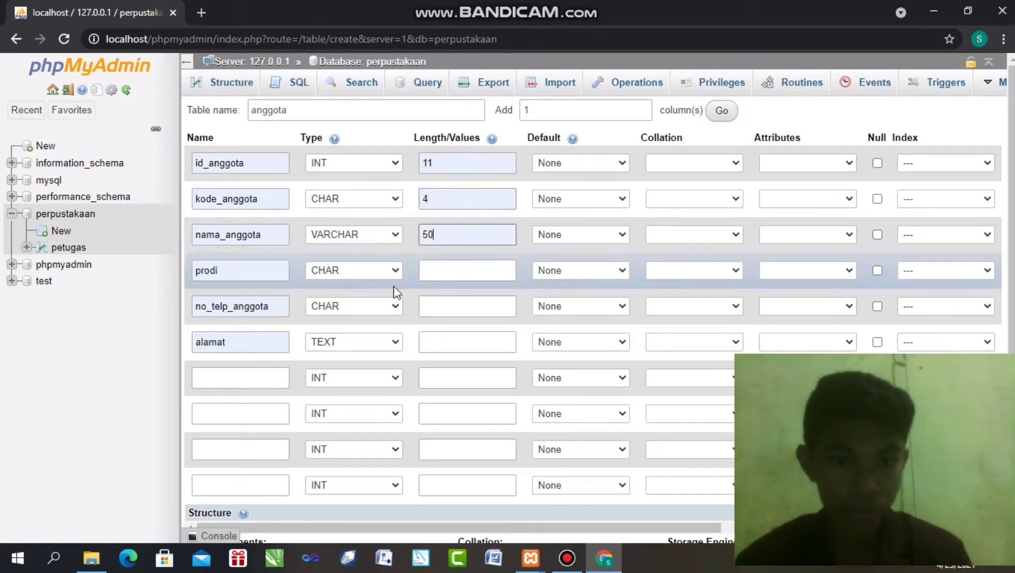
Give prodi length 4, no_telp_anggota length 12 and alamat length 100
left_click(439, 268)
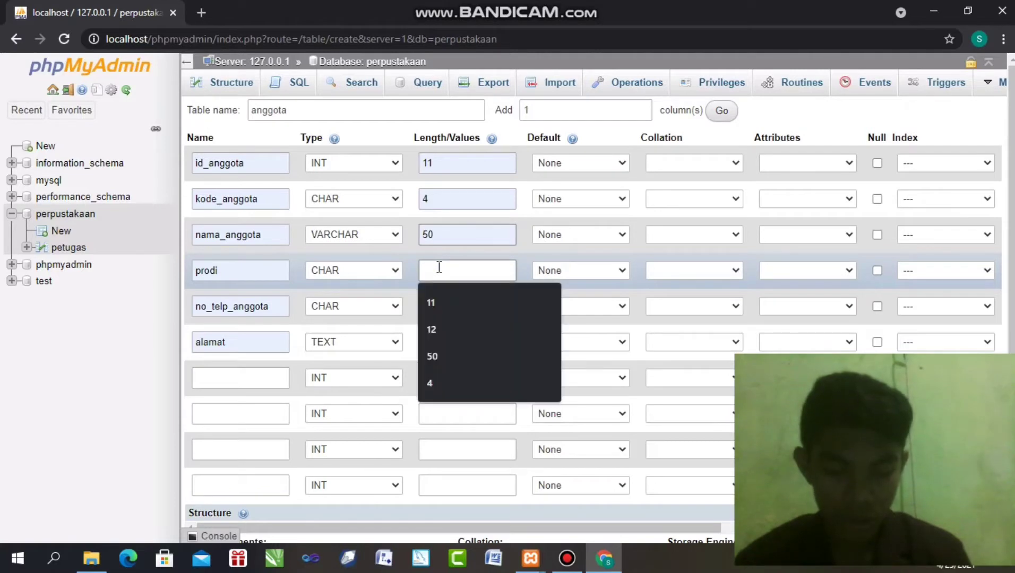
left_click(438, 377)
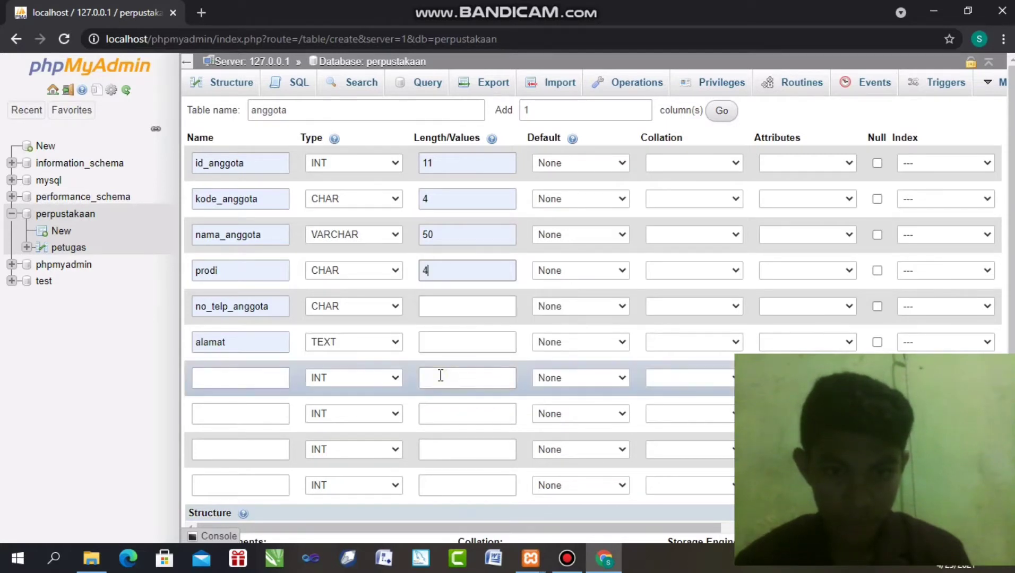
left_click(440, 301)
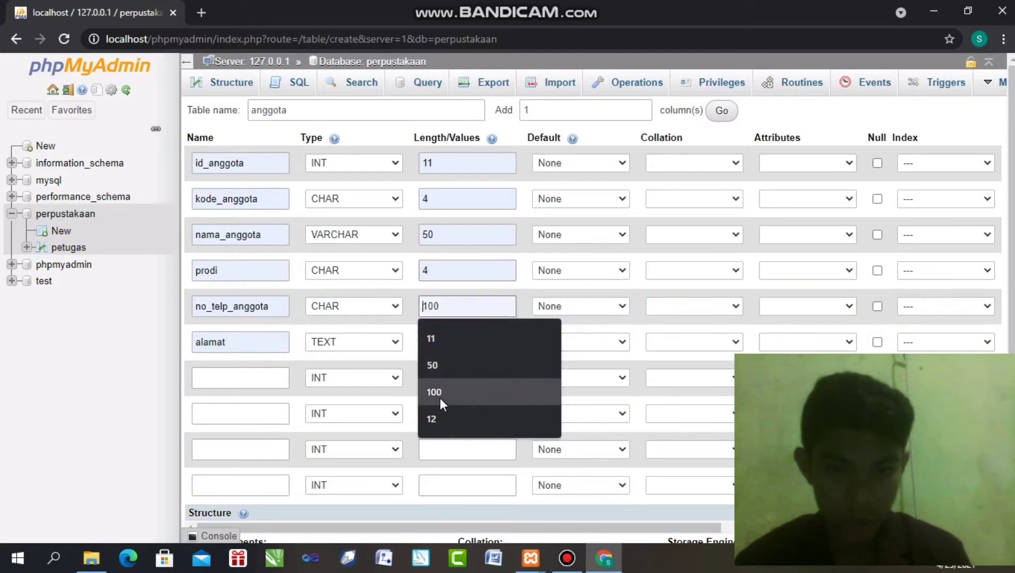
left_click(442, 418)
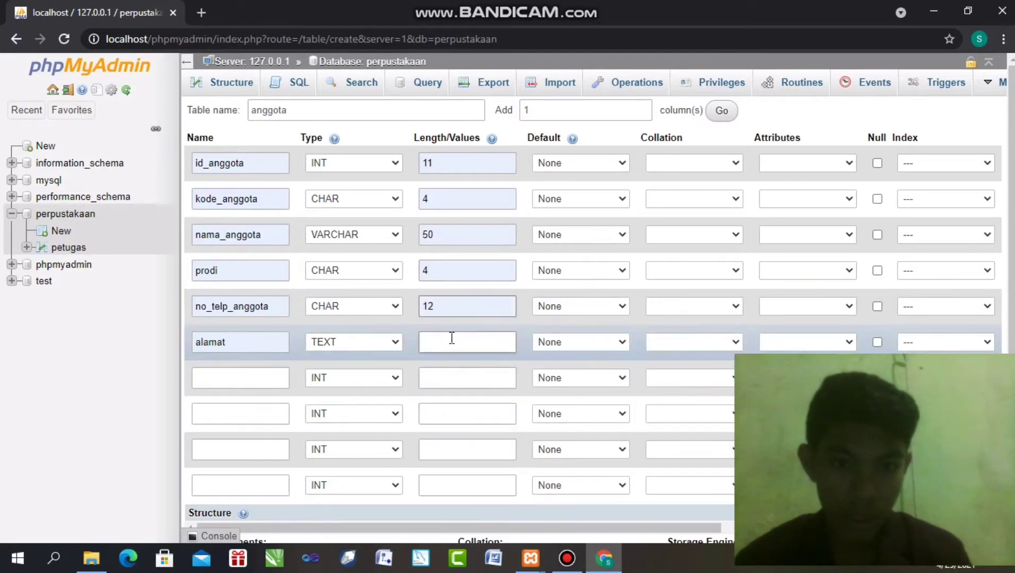
left_click(452, 338)
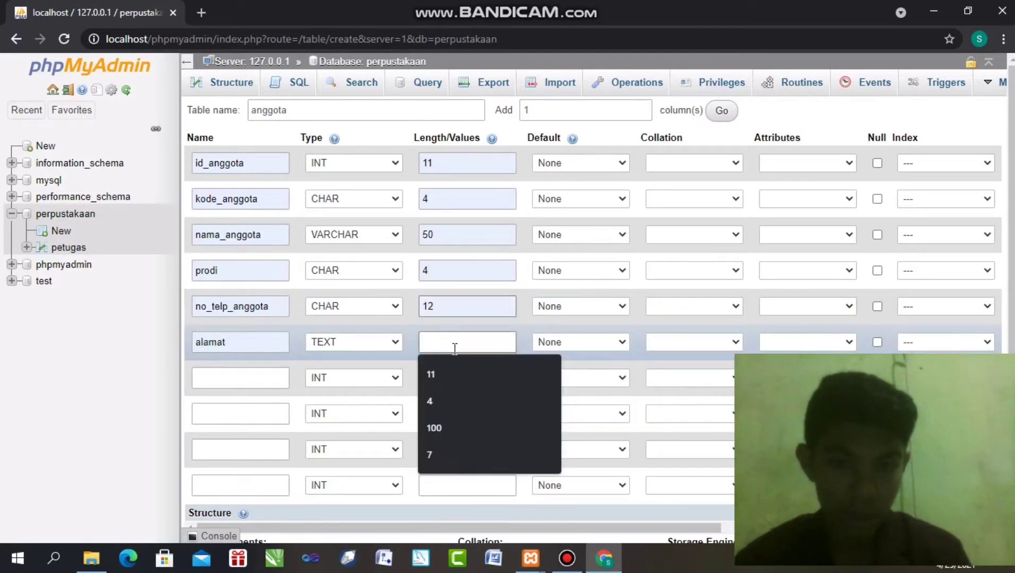
left_click(460, 437)
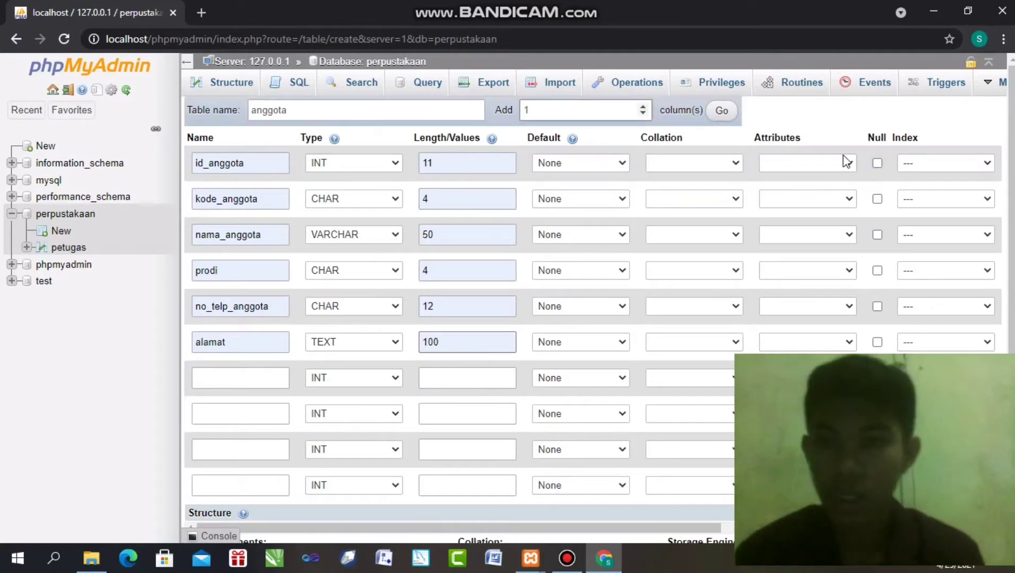
left_click(936, 162)
Choose PRIMARY index for id_anggota, confirm the Add index dialog, and enable A_I
left_click(909, 190)
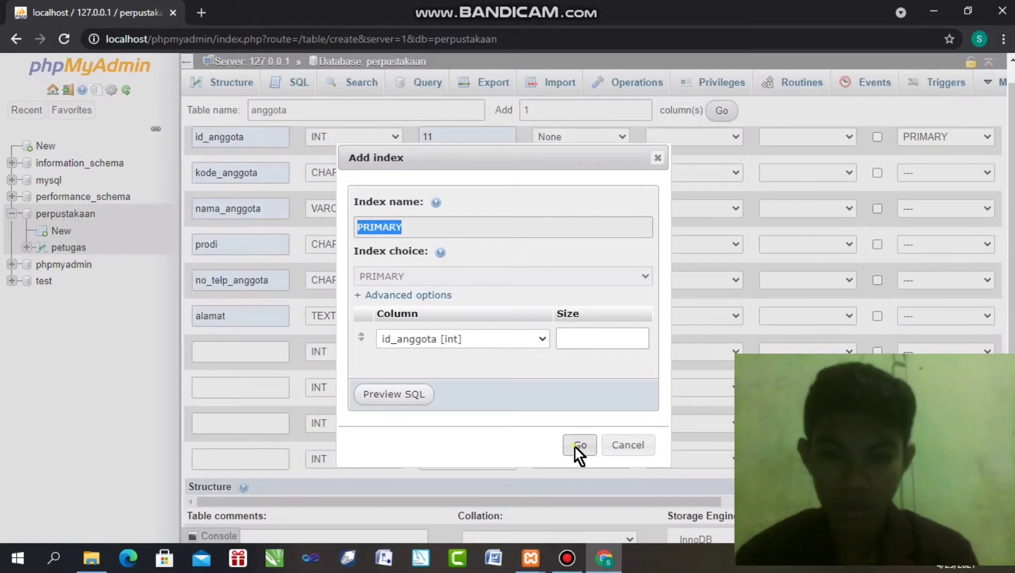
left_click(574, 447)
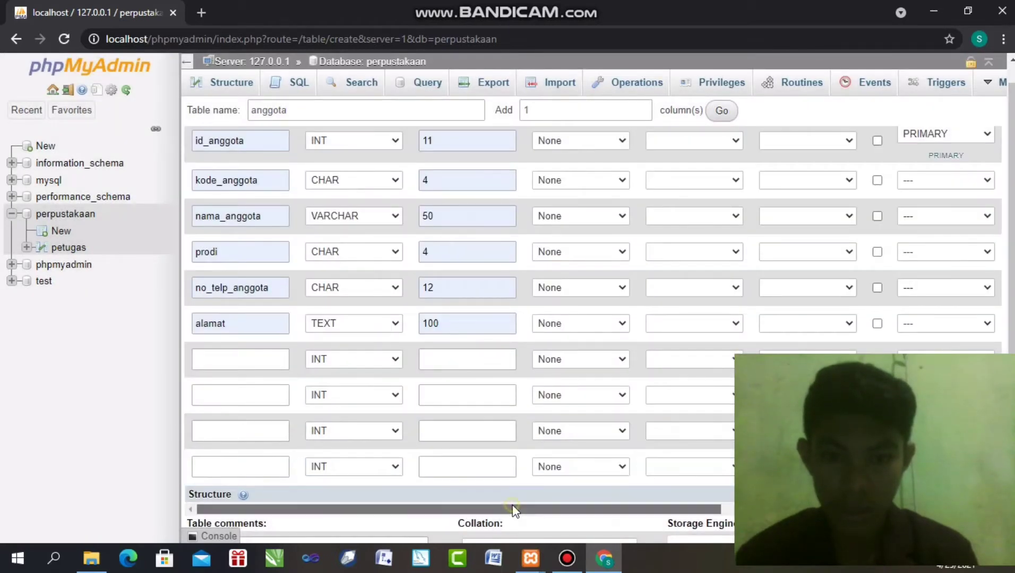
left_click_drag(515, 510, 575, 506)
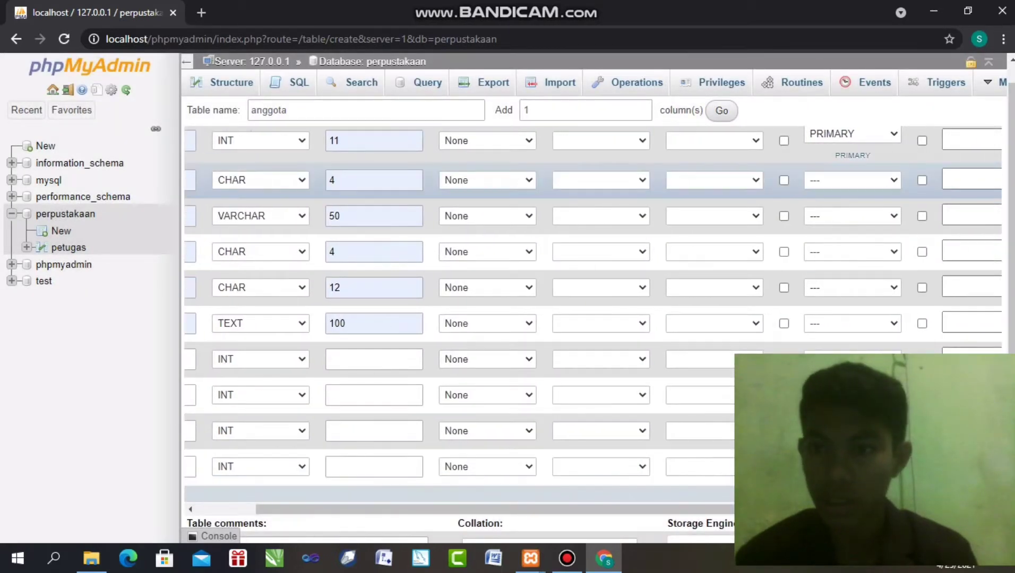
scroll(939, 170, "up", 1)
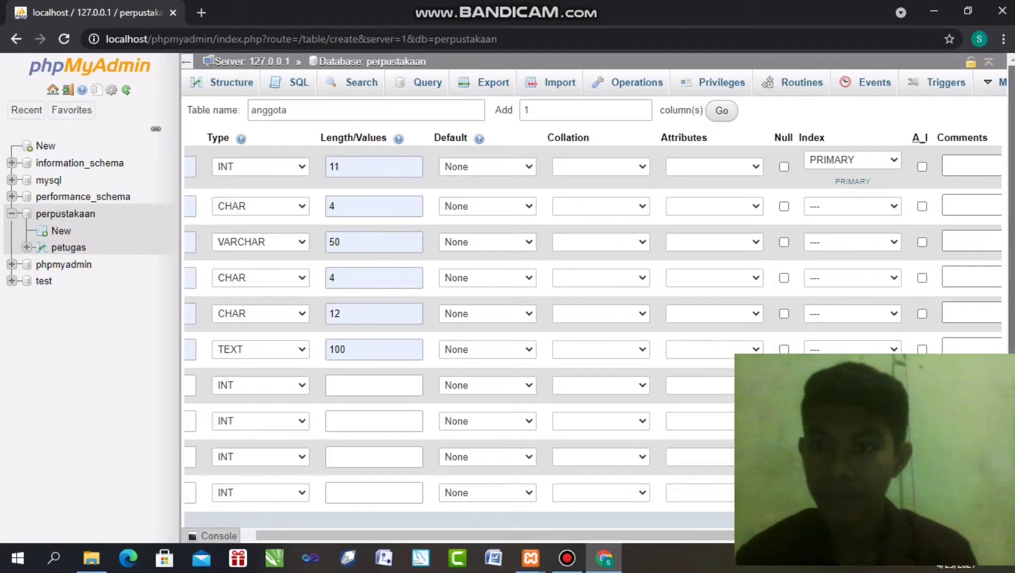
left_click(923, 166)
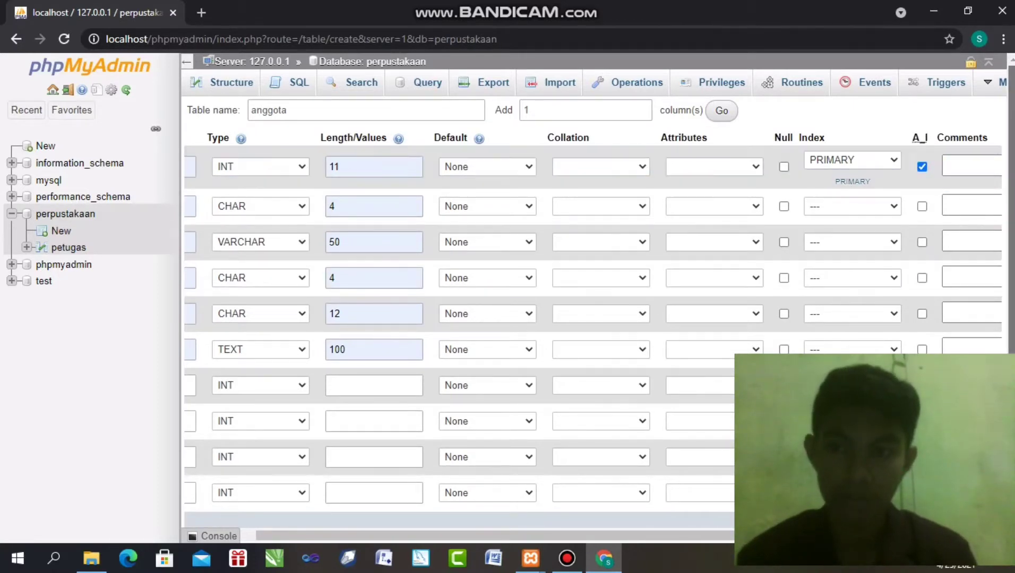
scroll(1010, 295, "down", 5)
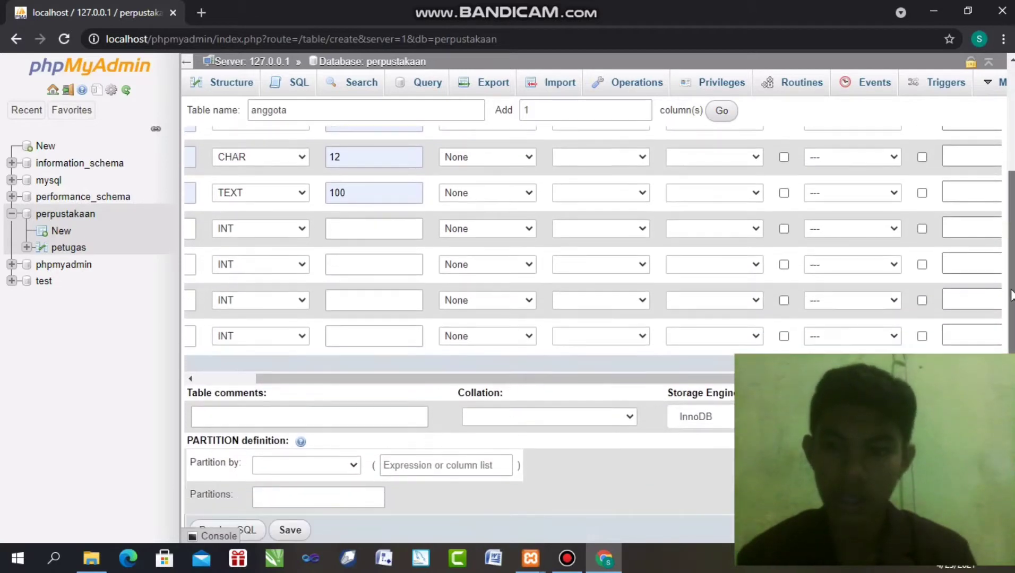
scroll(1011, 296, "down", 1)
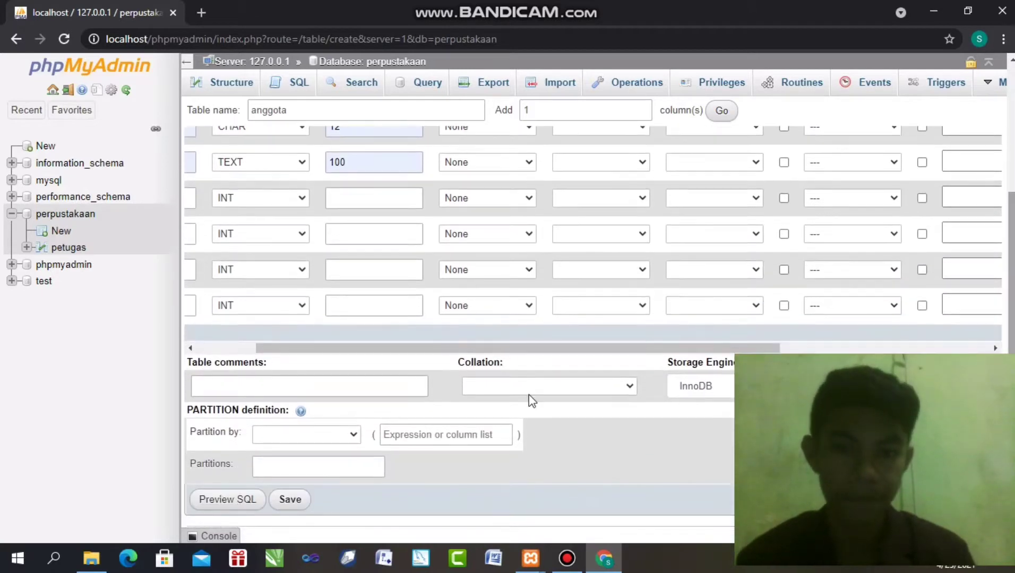
Save the anggota table definition
left_click(297, 504)
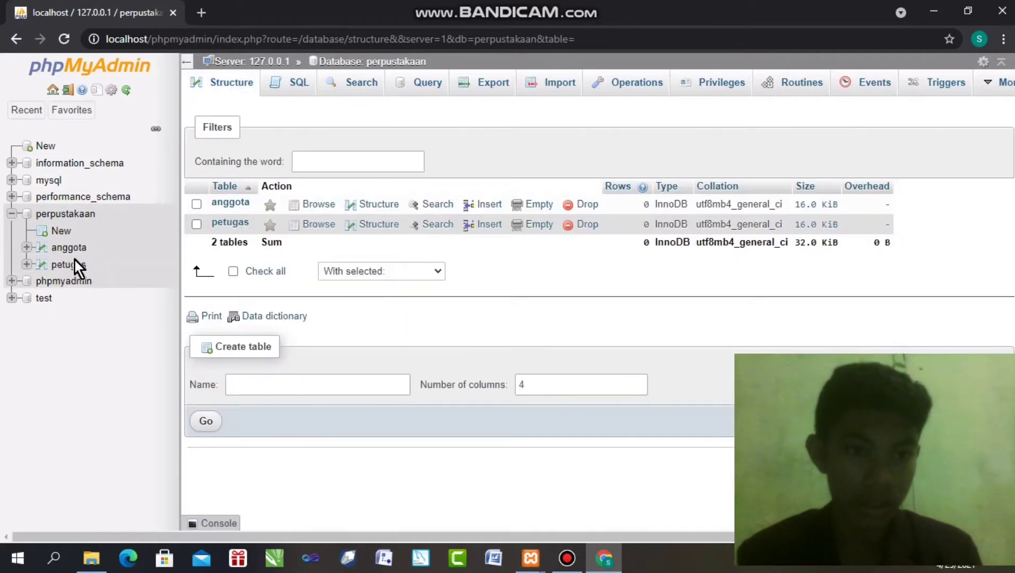
Start a new table in perpustakaan named buku and add 7 more column rows
left_click(44, 234)
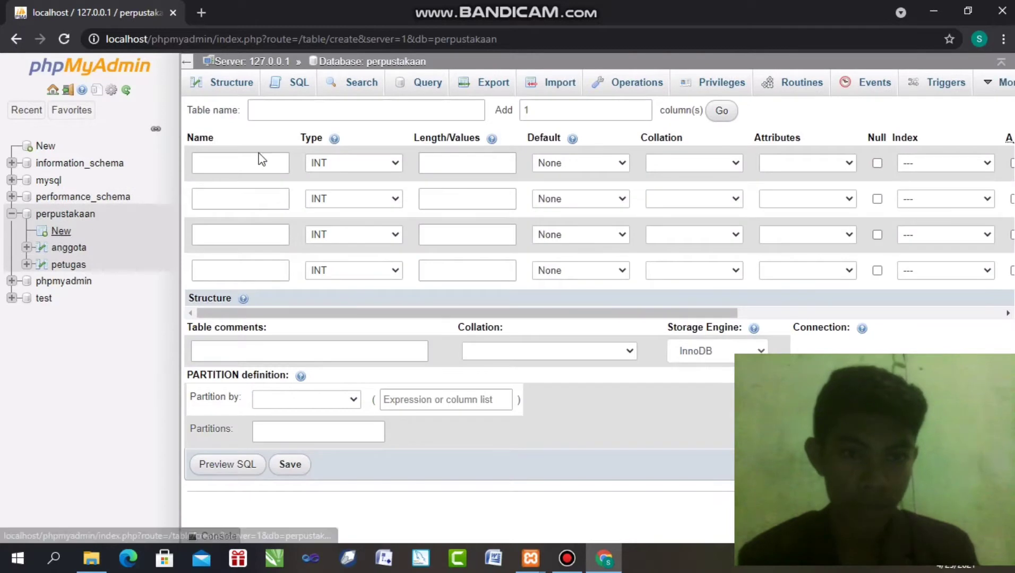
left_click(290, 104)
left_click(290, 104)
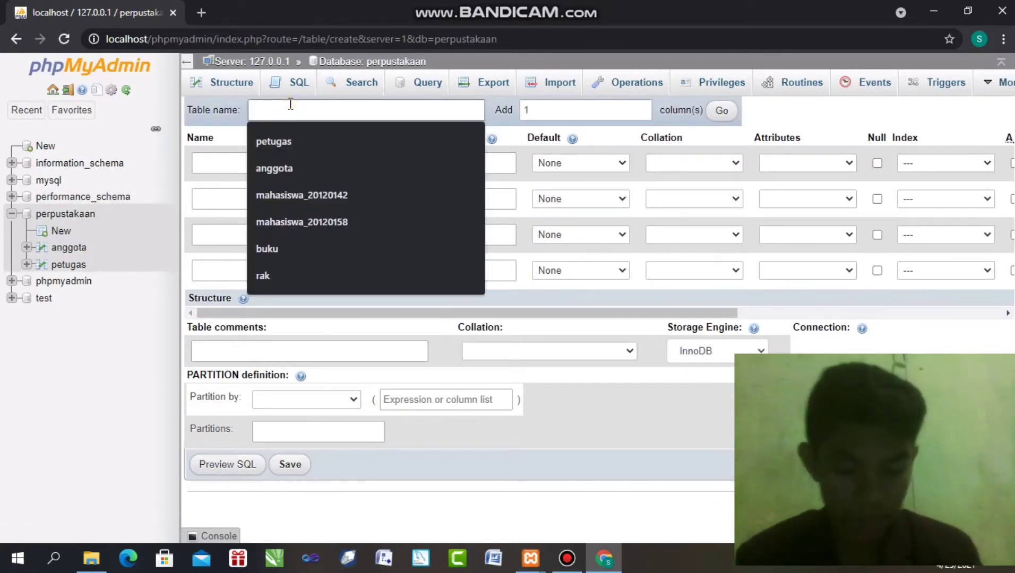
left_click(267, 247)
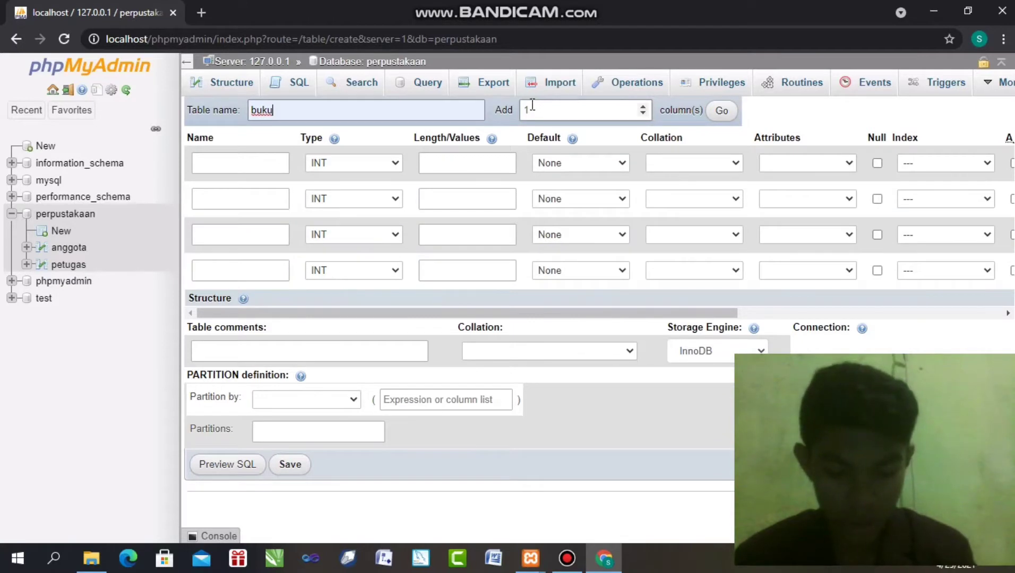
double_click(620, 112)
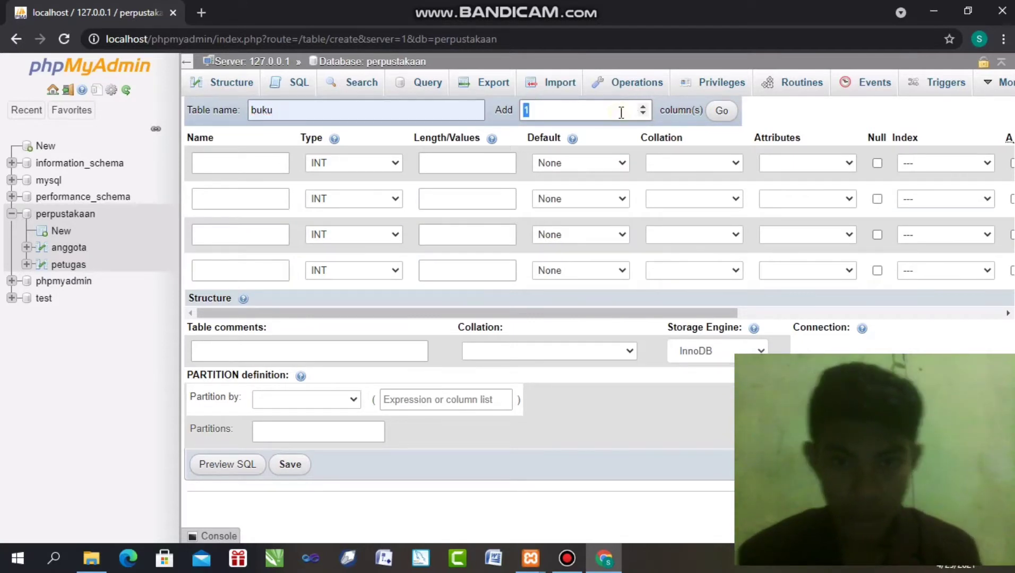
type("7")
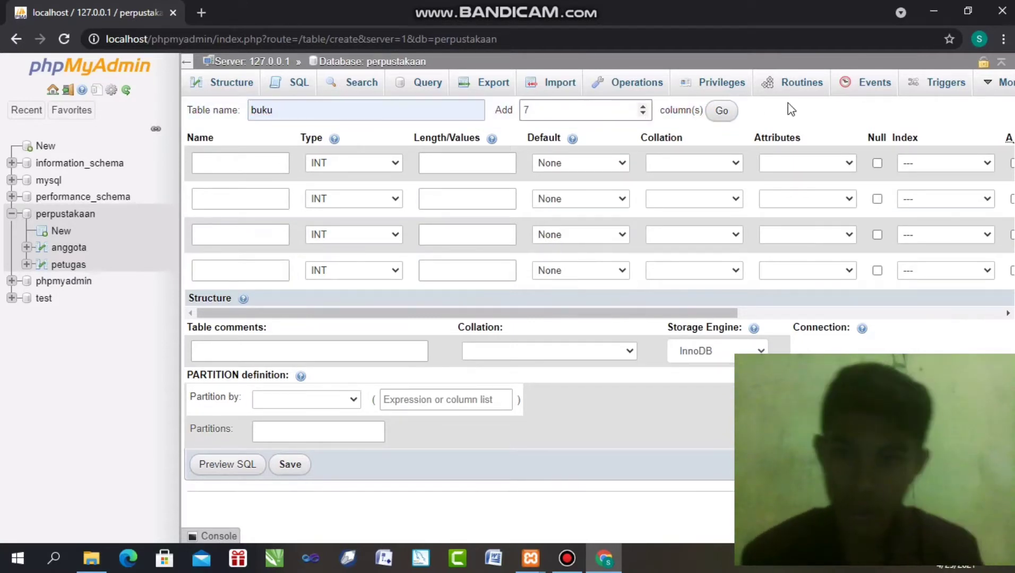
left_click(720, 113)
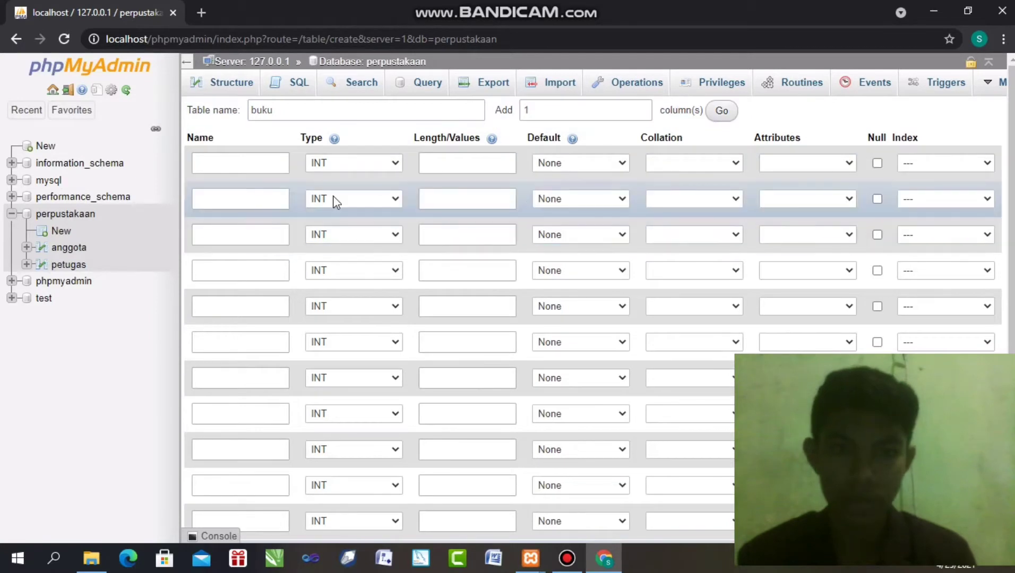
Name the first three columns id_buku, kode_buku and judul_buku
left_click(274, 166)
left_click(273, 166)
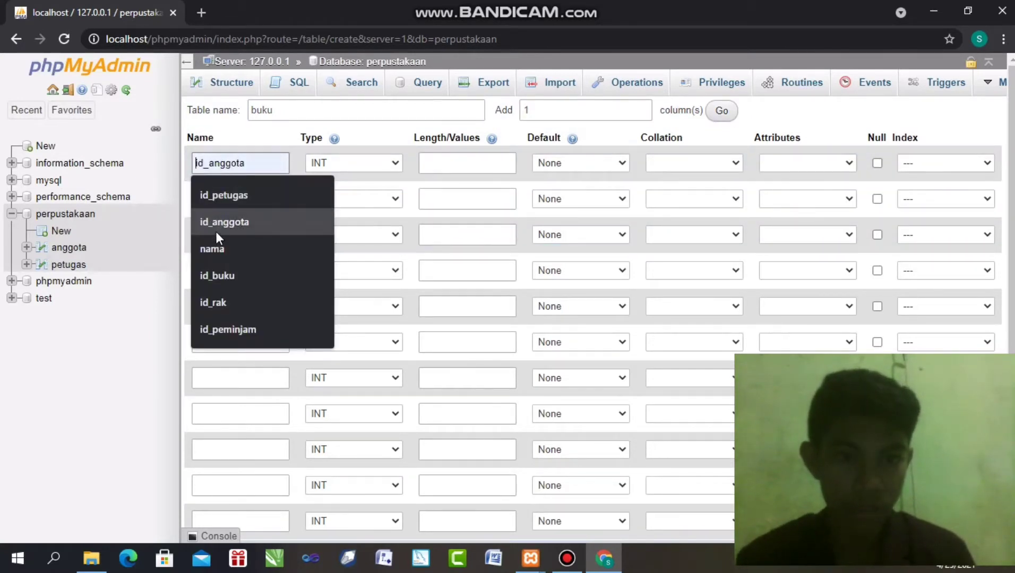
left_click(218, 278)
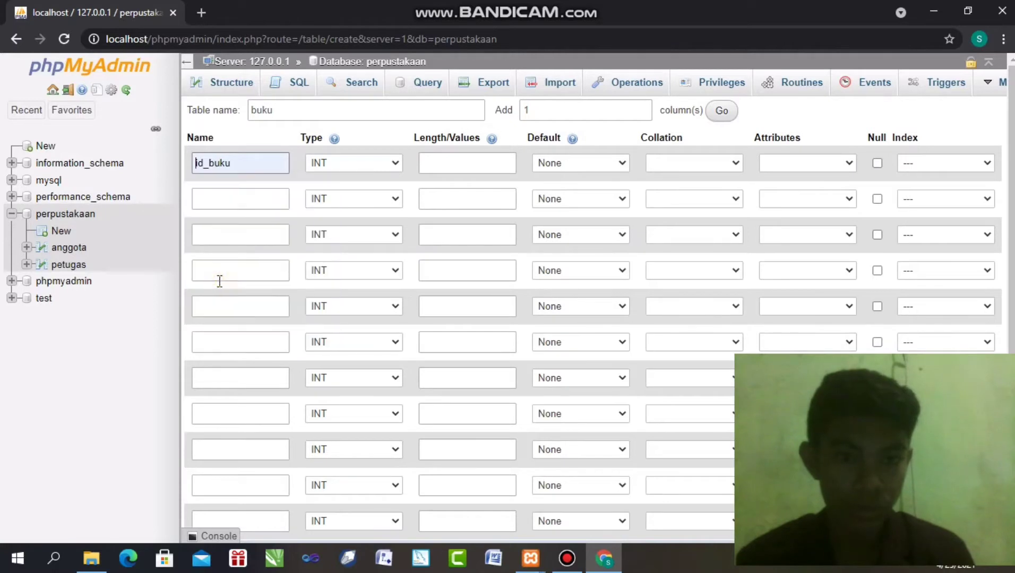
left_click(234, 199)
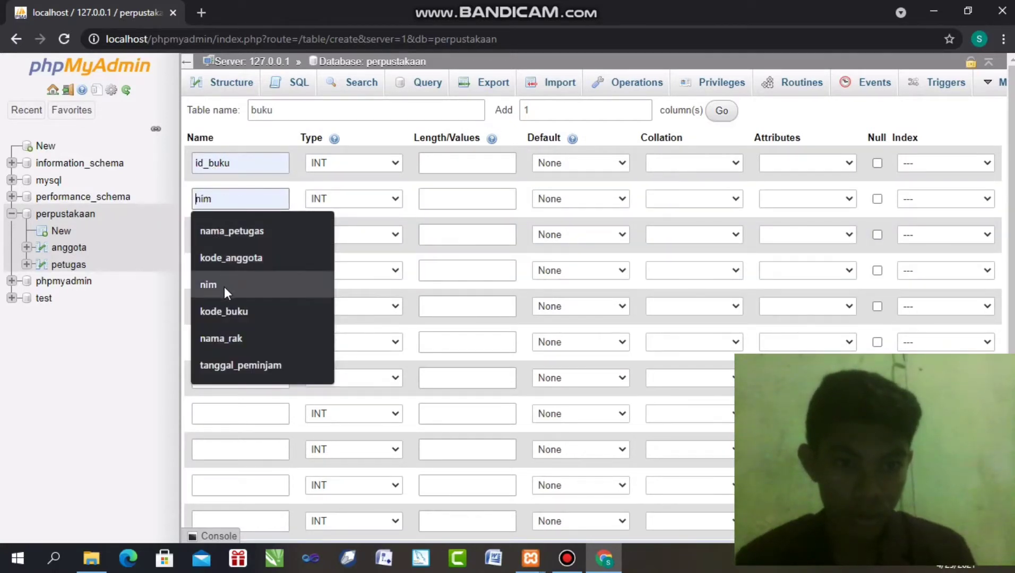
left_click(229, 311)
left_click(239, 237)
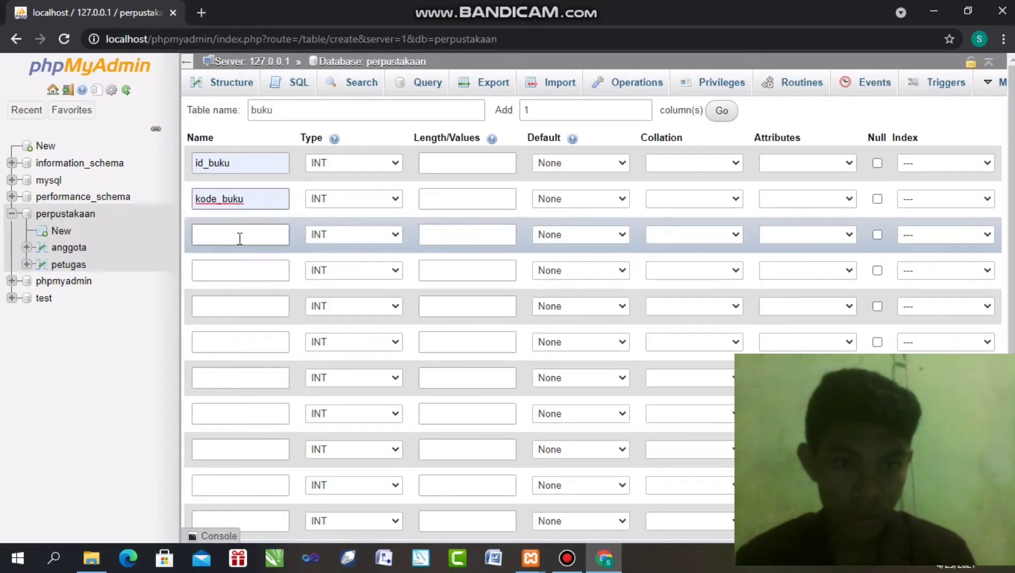
left_click(240, 237)
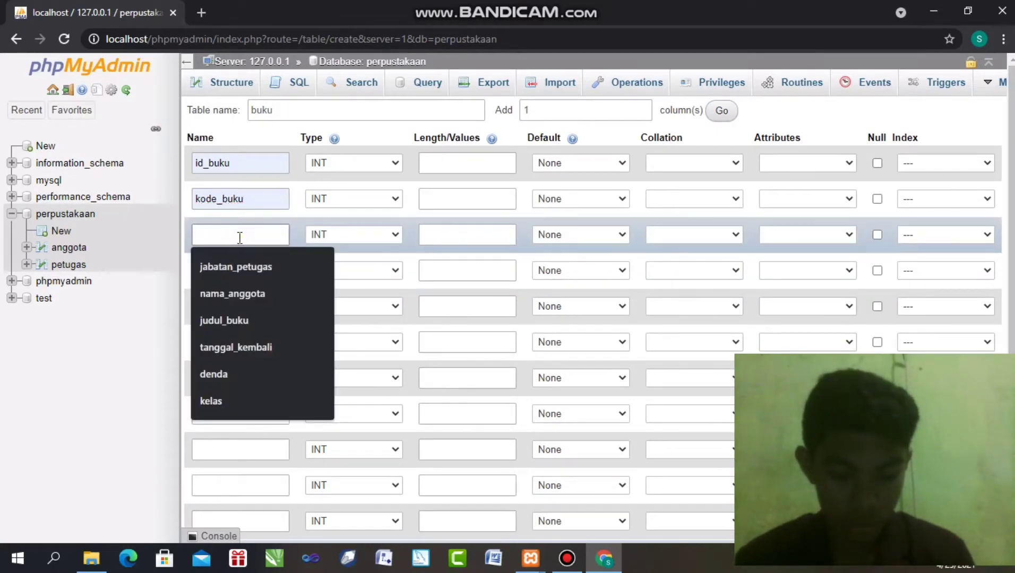
left_click(219, 318)
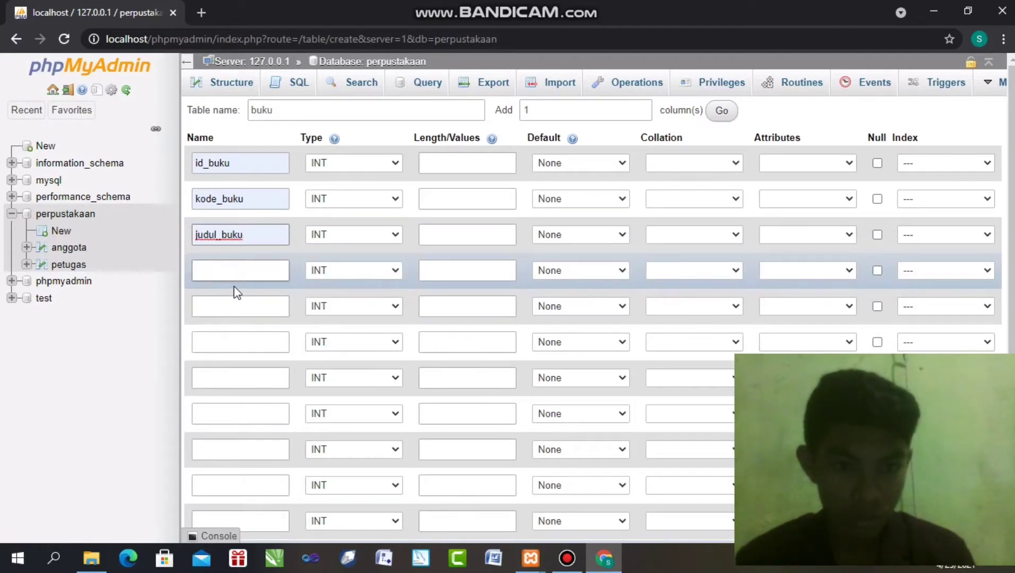
Name the next four columns penulis_buku, penerbit_buku, tahun_penerbit and stok
left_click(234, 273)
left_click(234, 376)
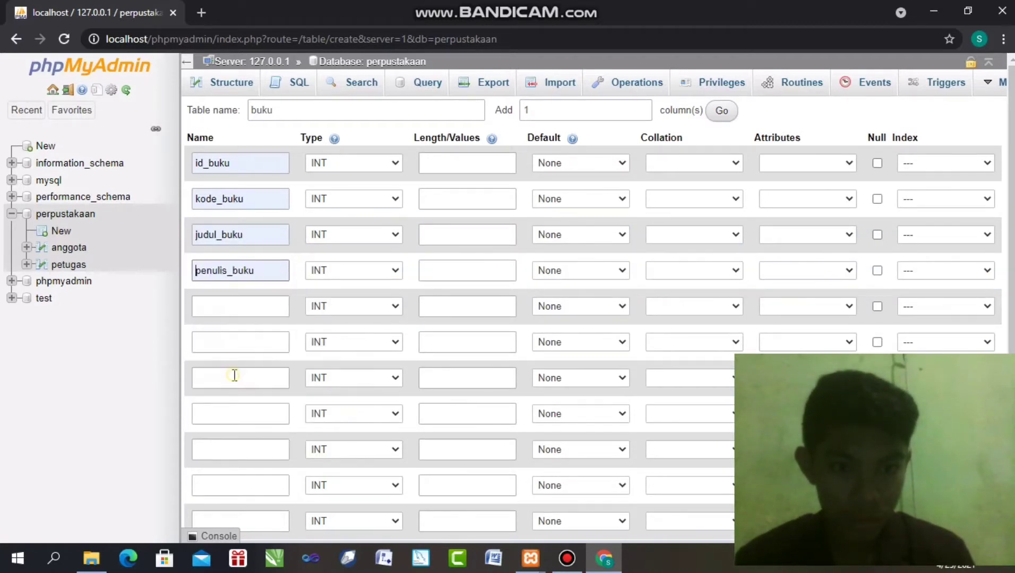
left_click(232, 311)
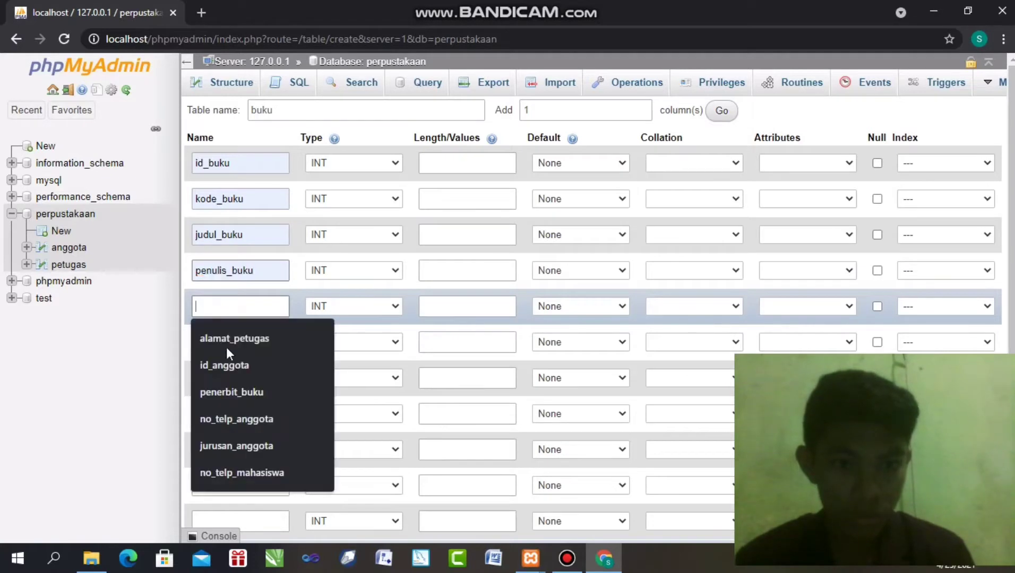
left_click(256, 383)
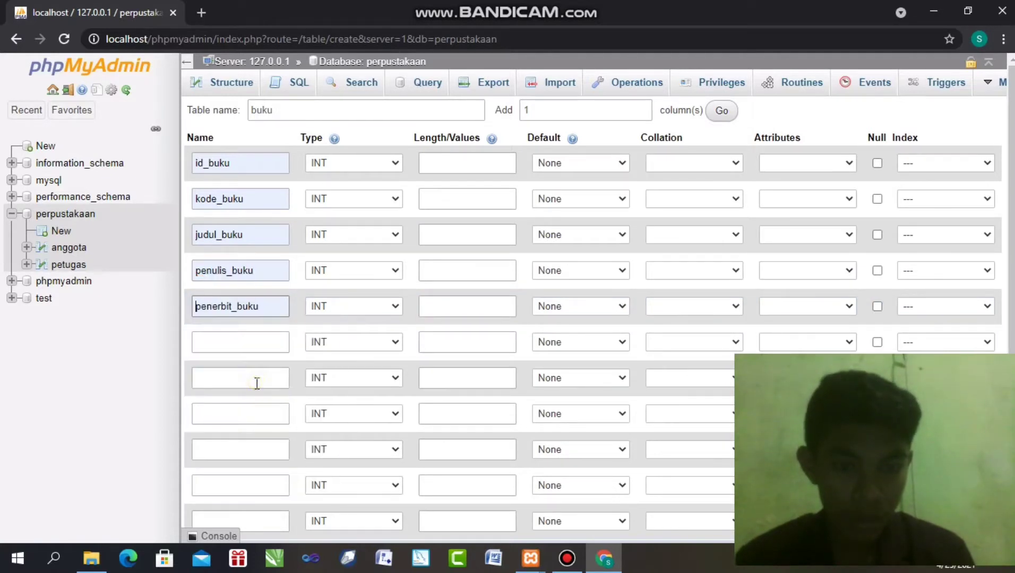
left_click(254, 348)
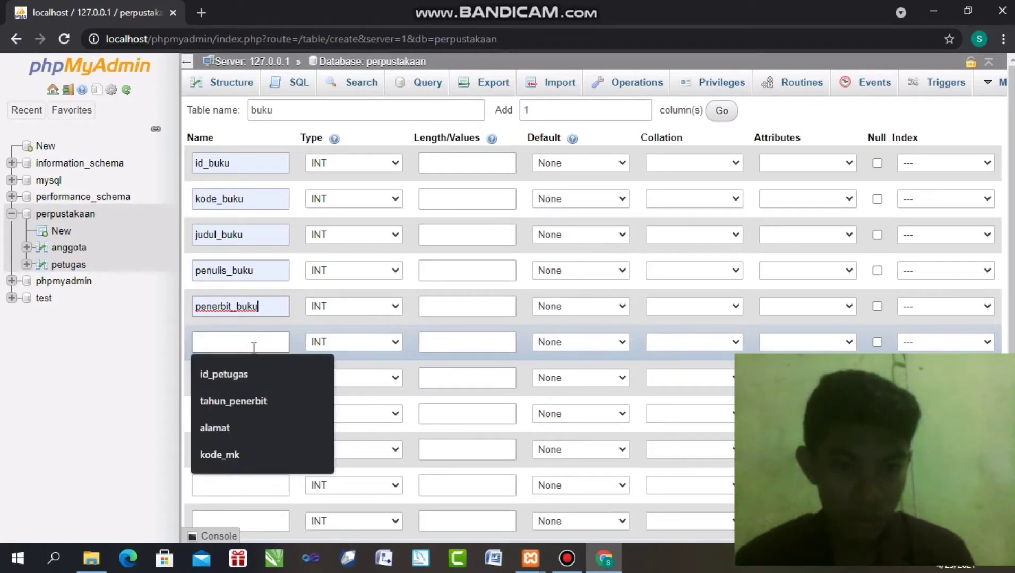
left_click(237, 395)
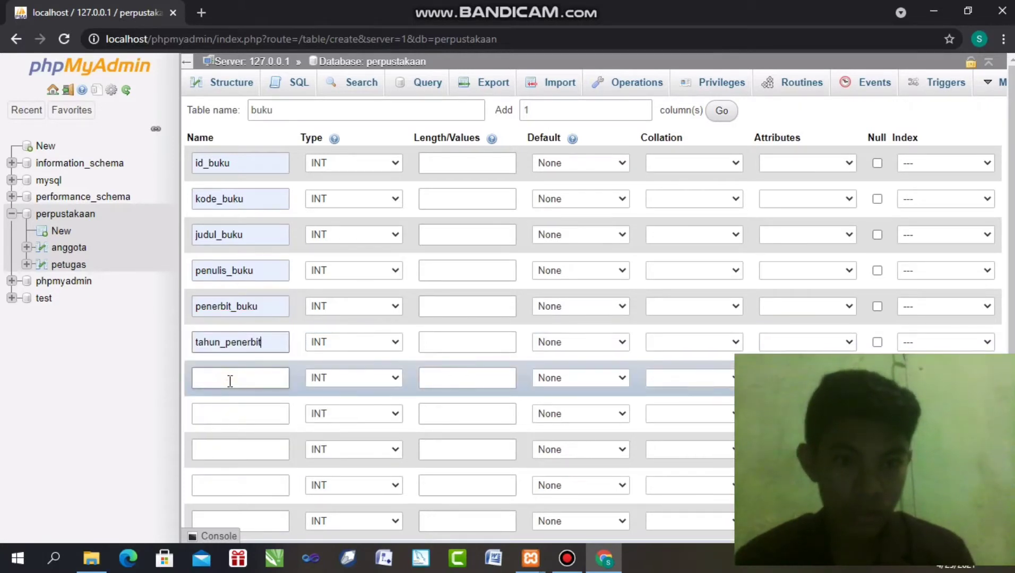
left_click(230, 381)
left_click(226, 408)
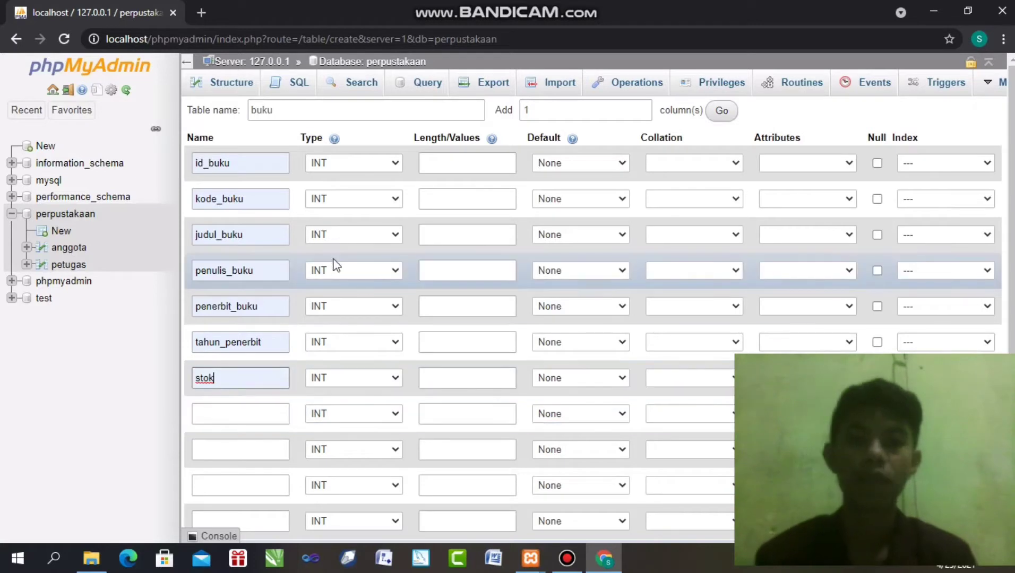
left_click(356, 164)
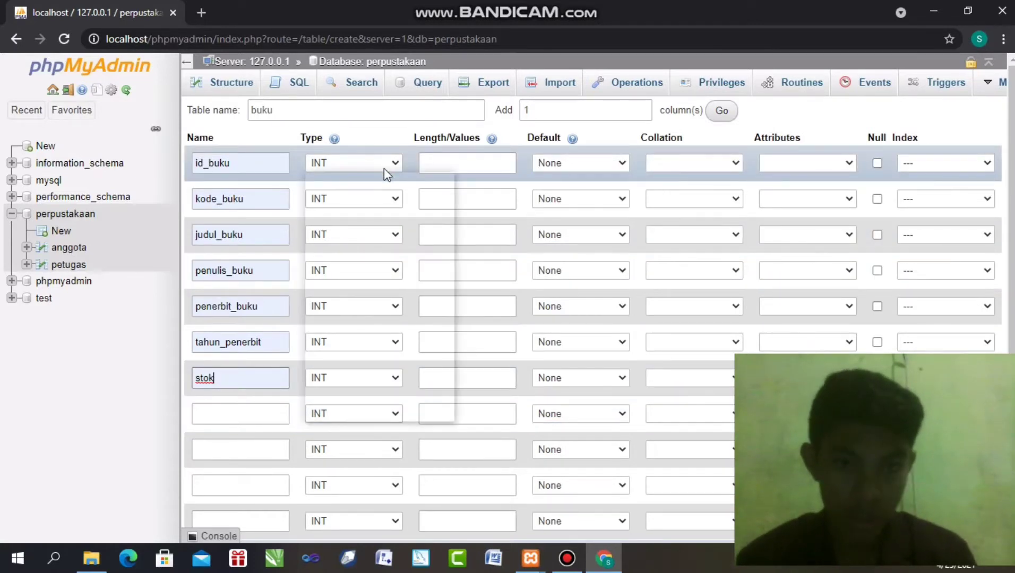
Give id_buku length 11 and make kode_buku CHAR with length 5
left_click(447, 167)
left_click(447, 166)
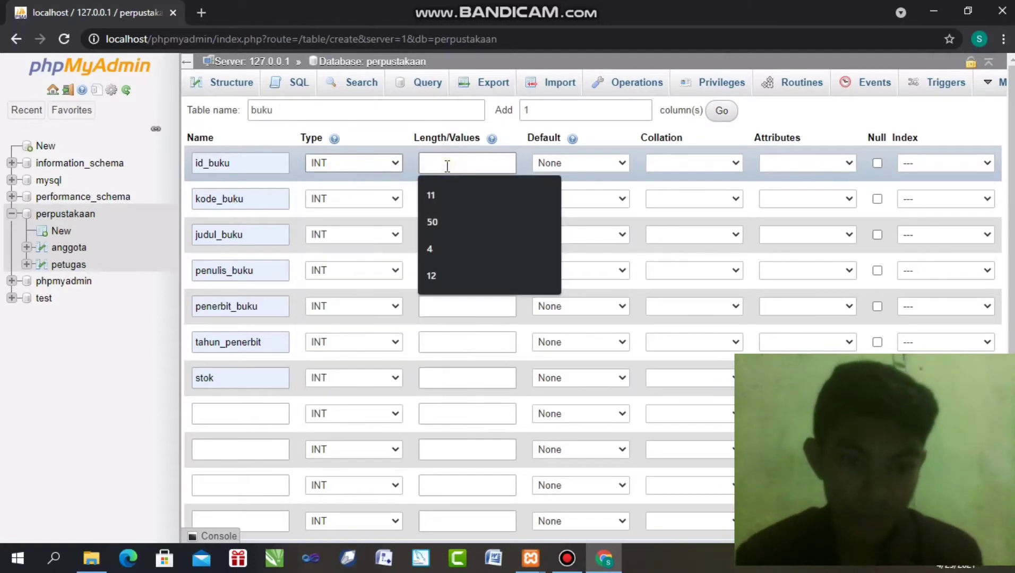
type("11")
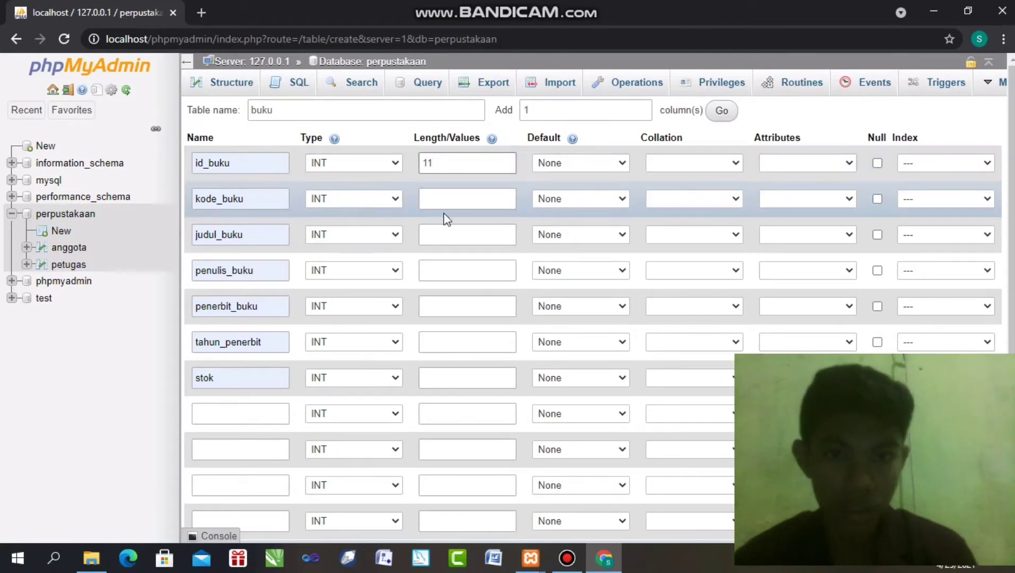
left_click(490, 205)
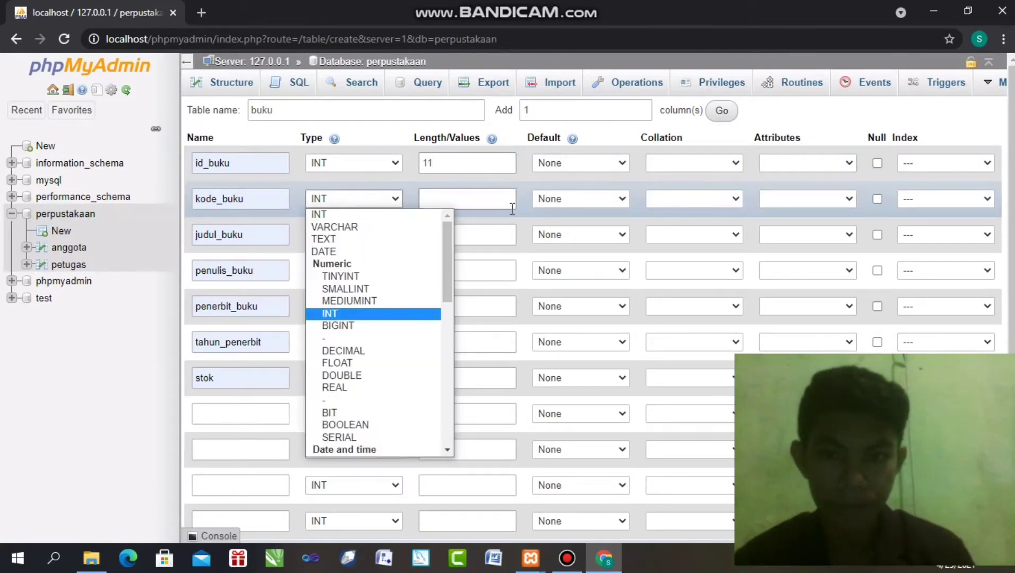
left_click_drag(446, 256, 447, 338)
left_click(352, 290)
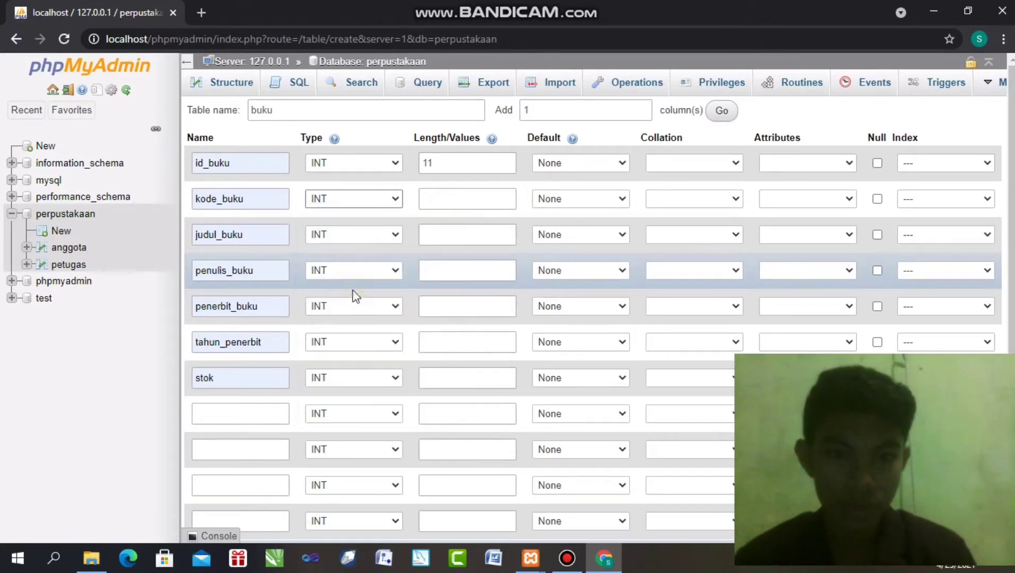
left_click(449, 193)
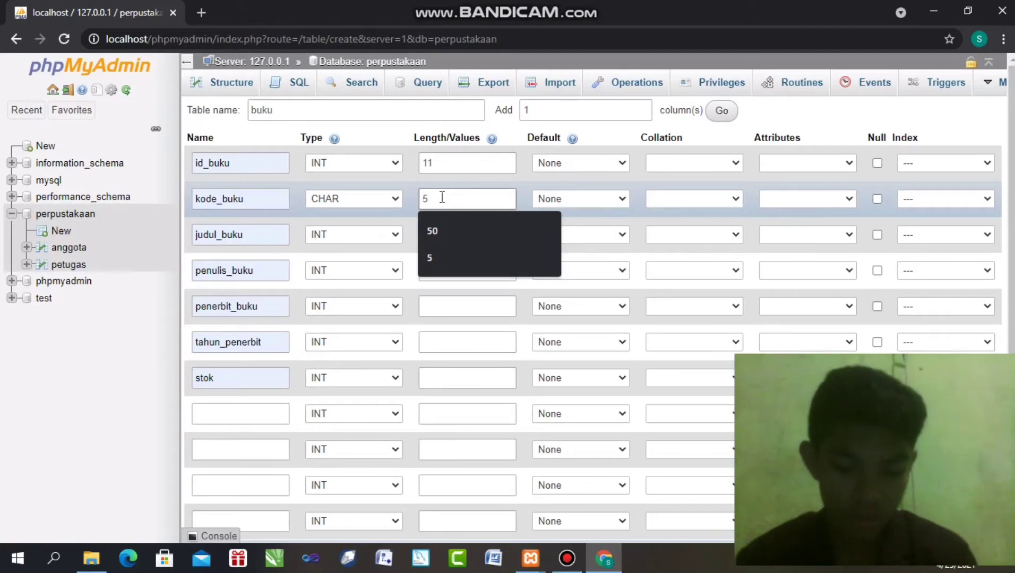
key("Escape")
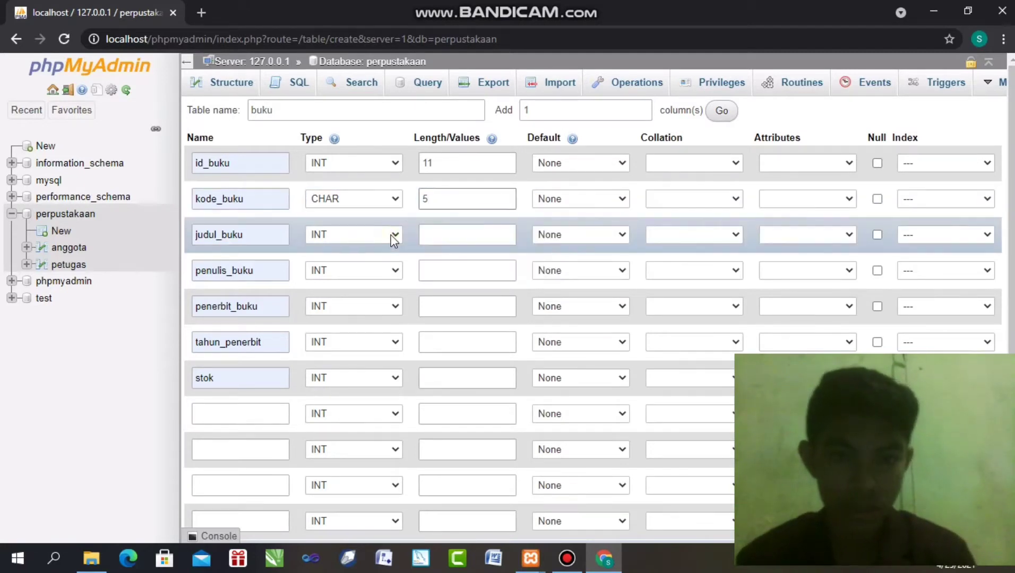
Make judul_buku VARCHAR(50) and set the remaining lengths, tahun_penerbit at 4
left_click(393, 236)
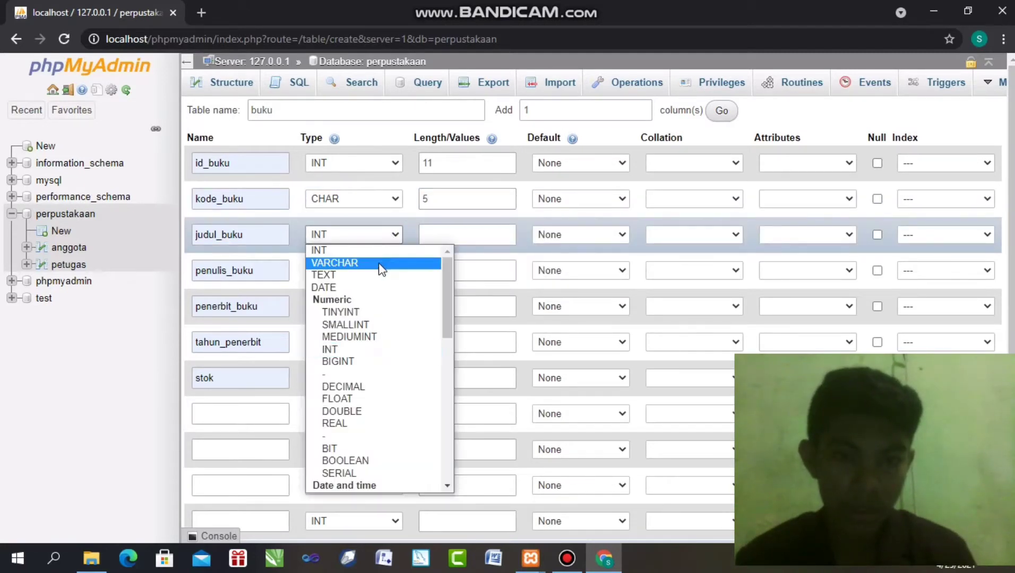
left_click(381, 263)
left_click(471, 235)
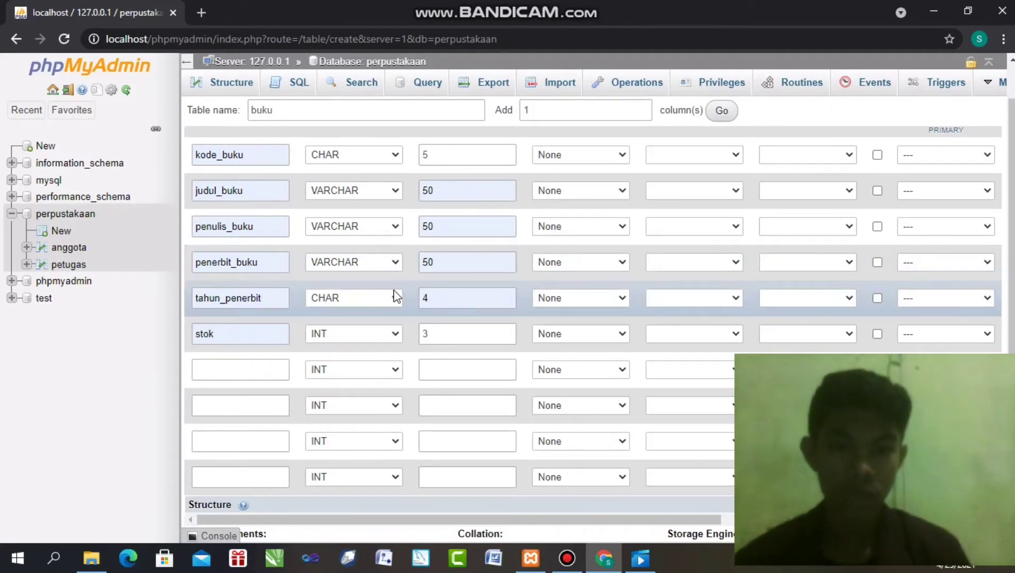
left_click(449, 298)
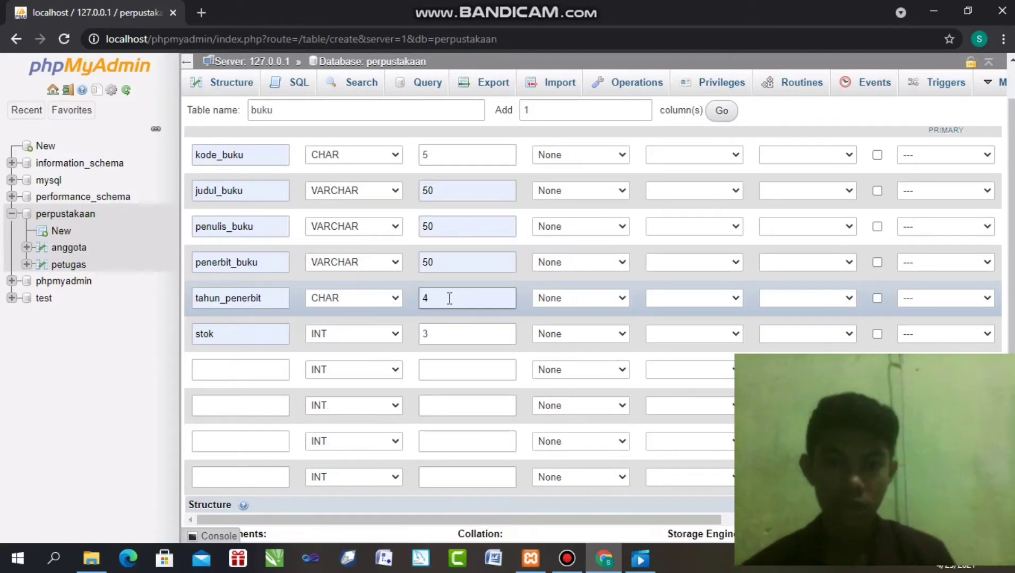
left_click(306, 327)
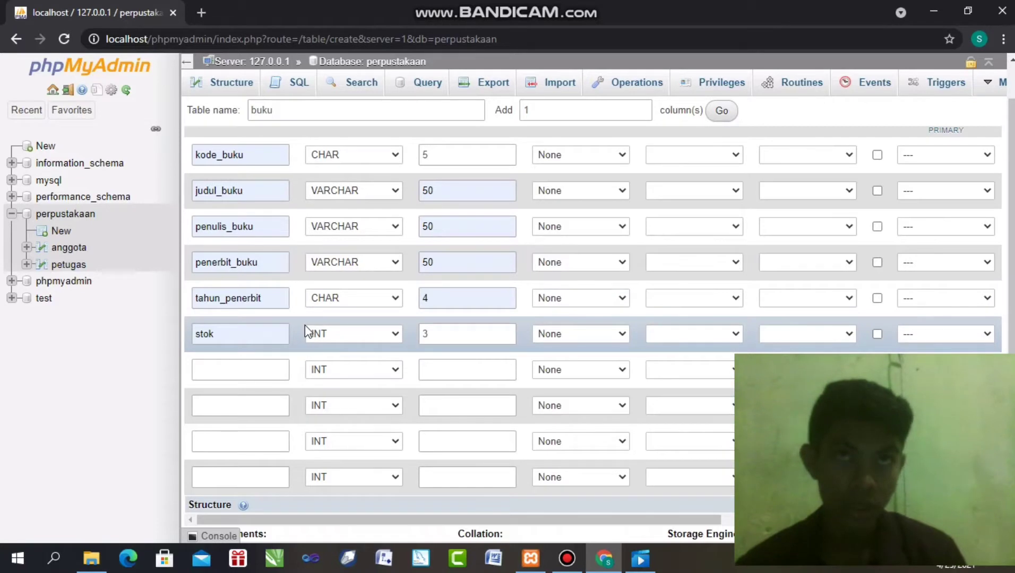
left_click(237, 333)
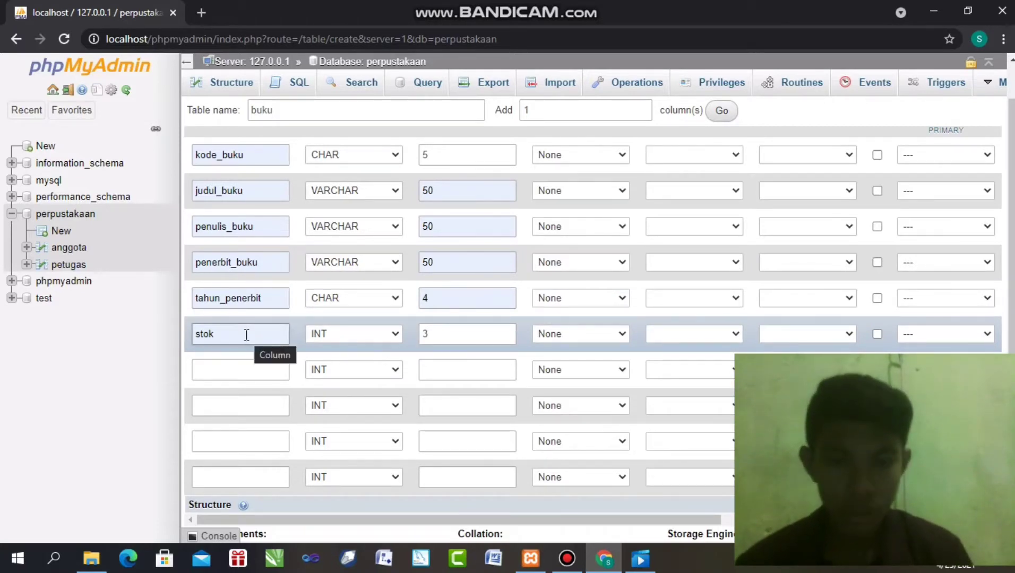
left_click(514, 220)
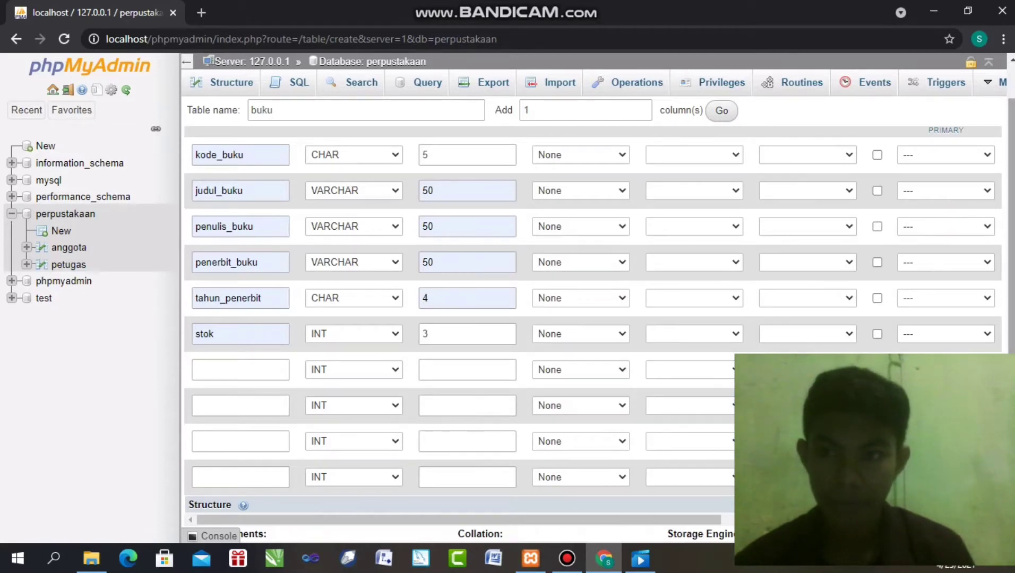
scroll(1010, 212, "up", 1)
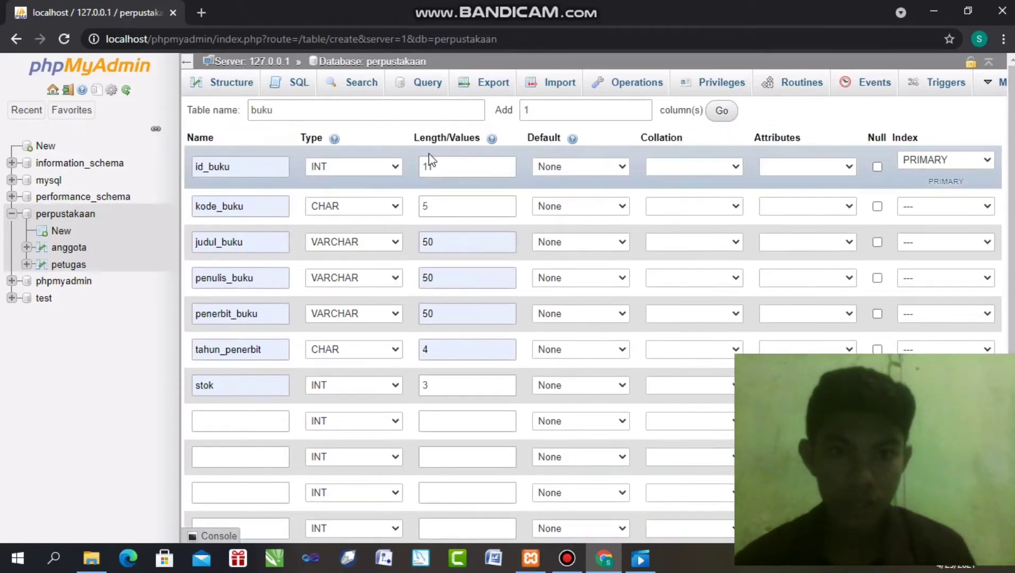
Keep id_buku as the PRIMARY key and make it auto-increment
left_click(950, 165)
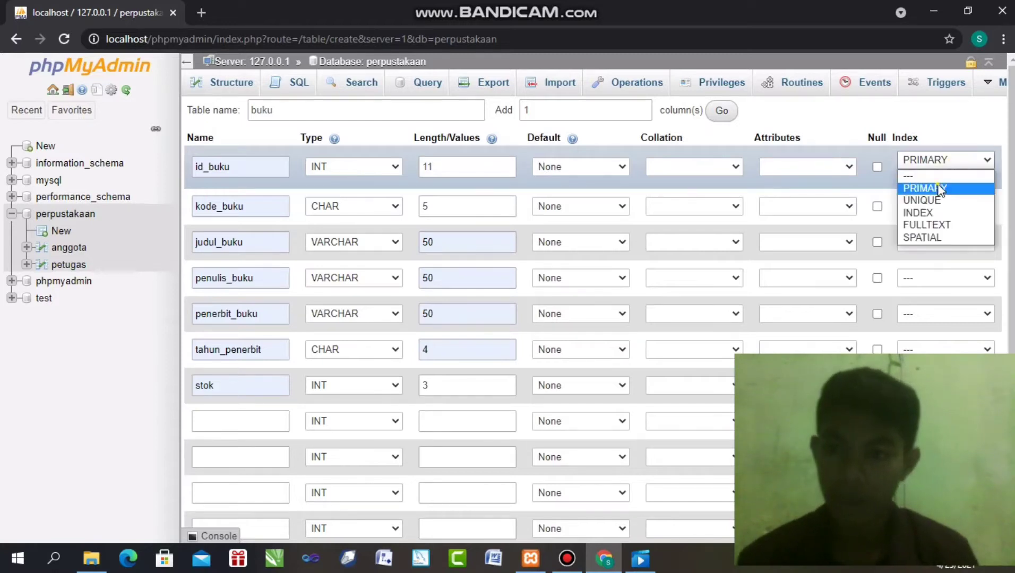
left_click(939, 186)
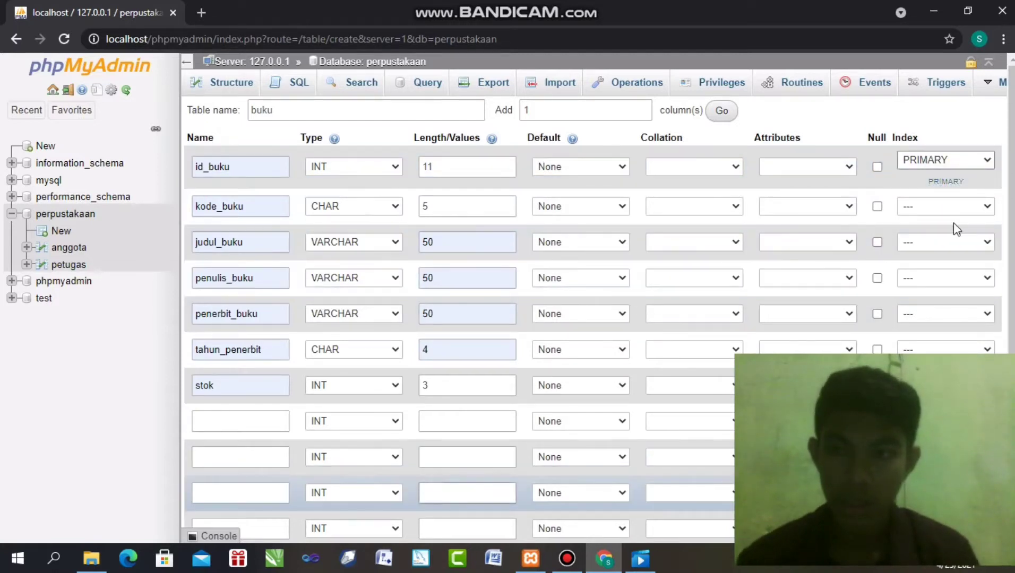
scroll(1010, 186, "down", 1)
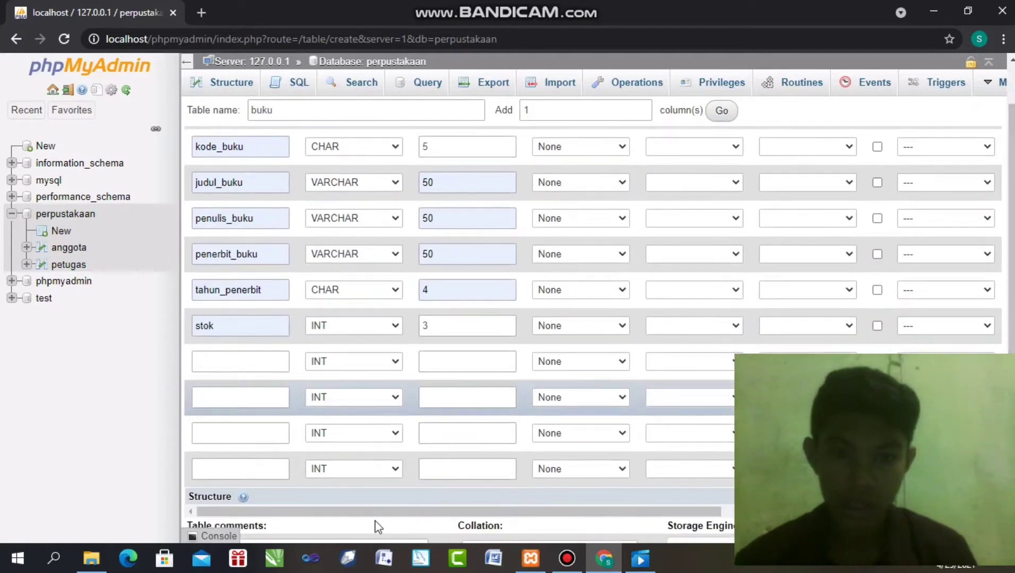
left_click_drag(374, 511, 456, 511)
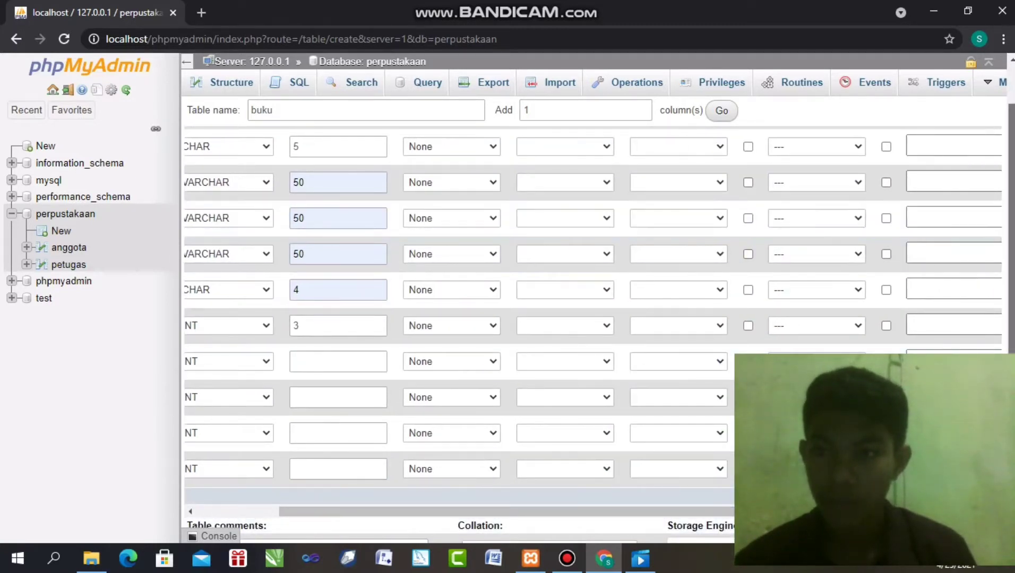
left_click_drag(1010, 218, 1010, 215)
scroll(1010, 215, "up", 1)
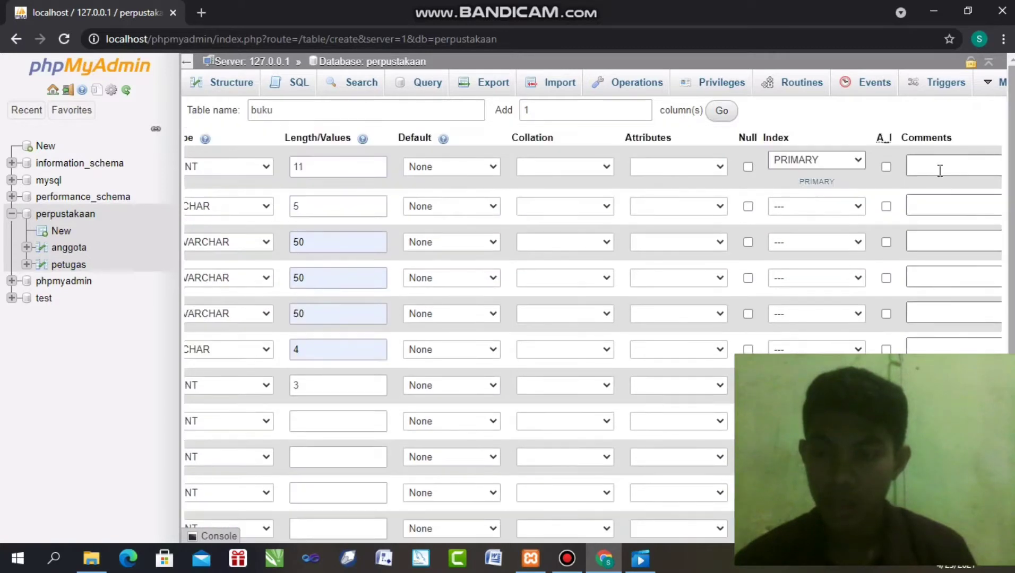
left_click(886, 165)
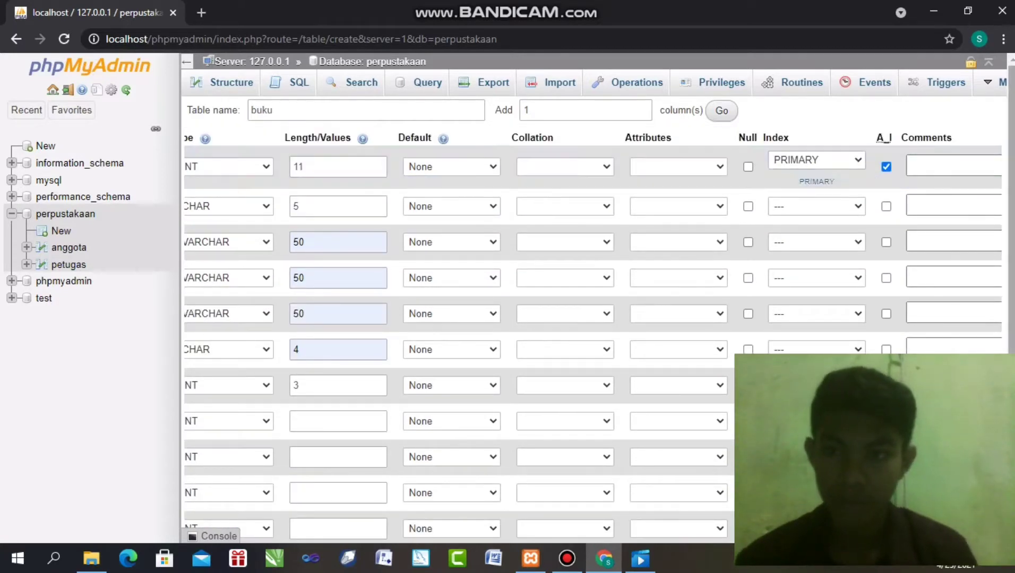
Save the buku table
scroll(1010, 212, "down", 1)
scroll(1010, 212, "down", 3)
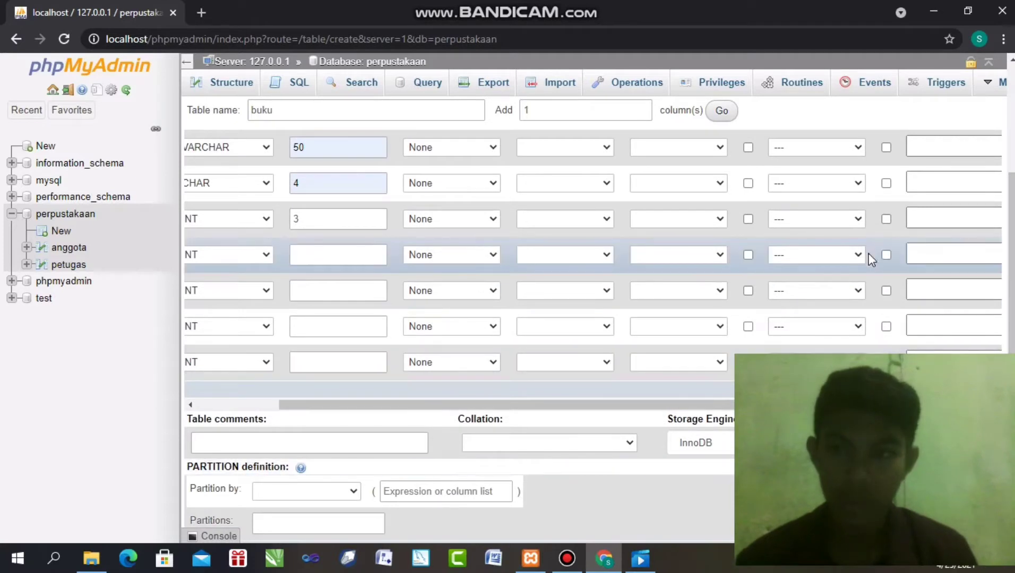
scroll(992, 286, "down", 2)
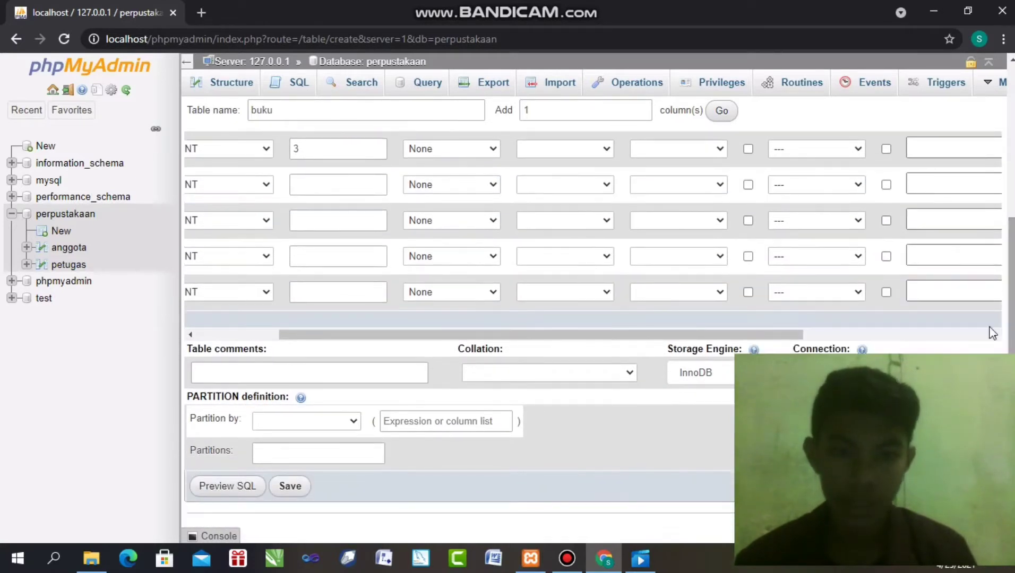
left_click(298, 480)
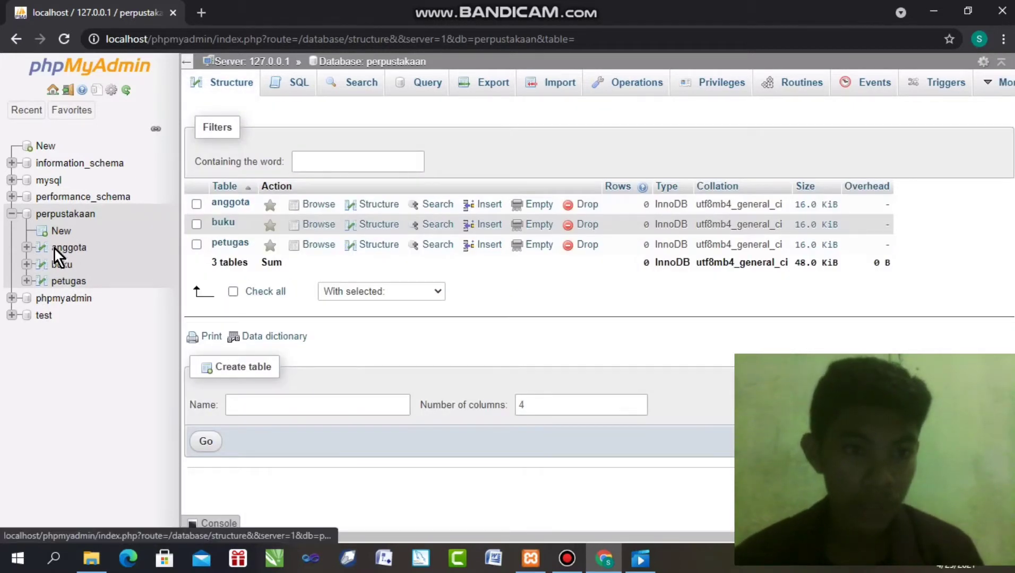
View the buku table's structure, then start another new table in perpustakaan
left_click(61, 264)
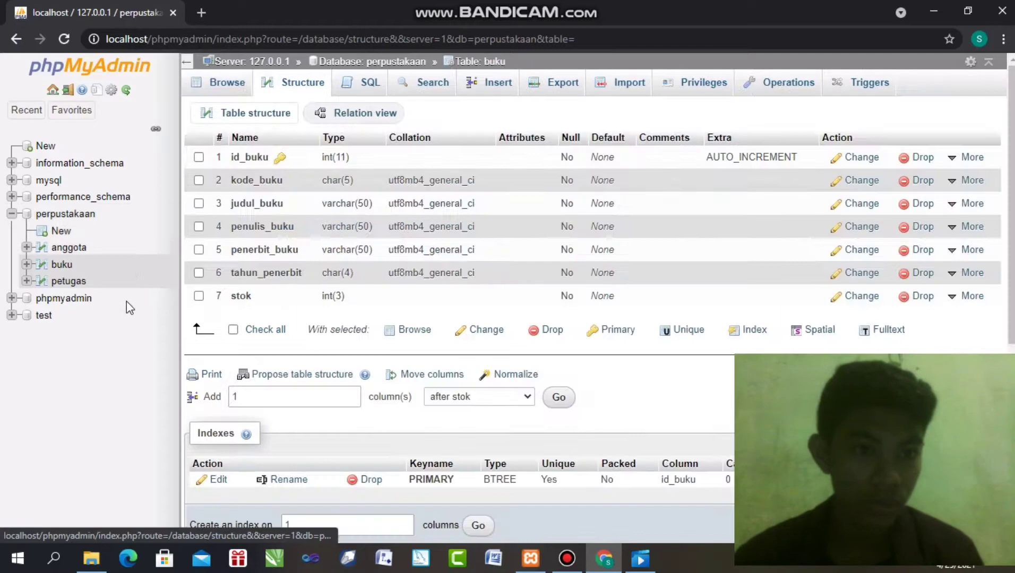
left_click(59, 233)
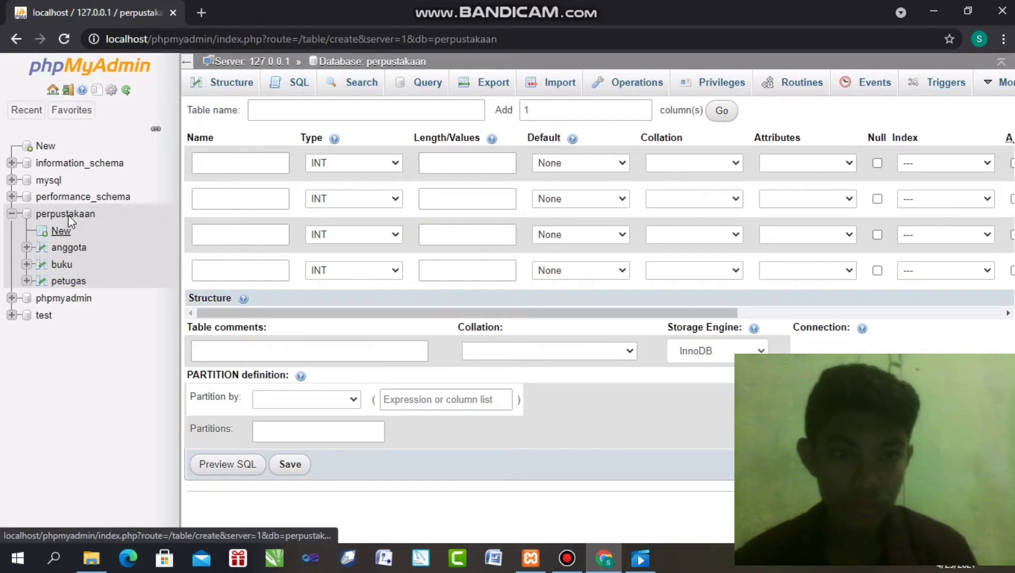
Name the new table rak and add 4 more column rows
left_click(280, 106)
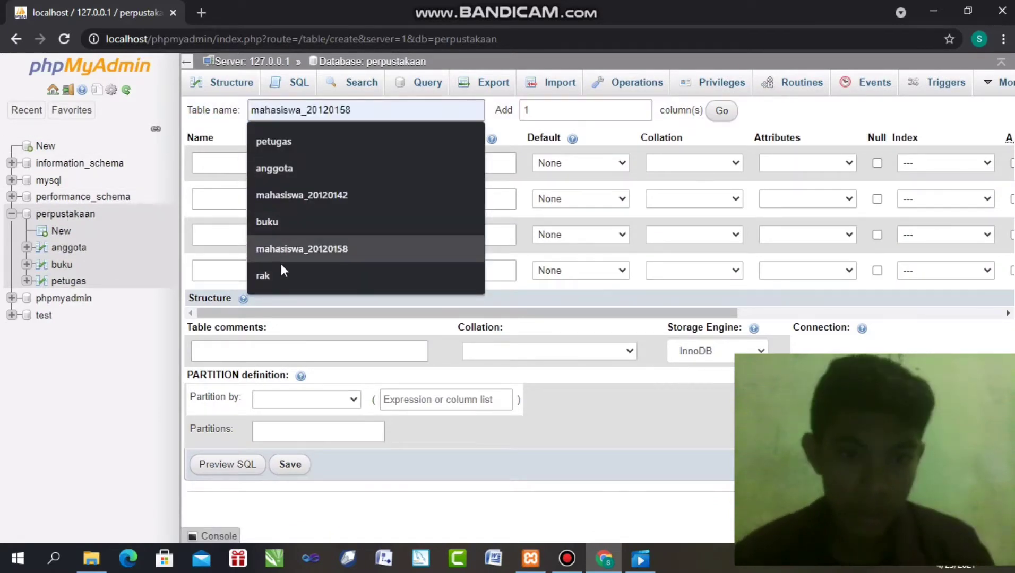
left_click(281, 270)
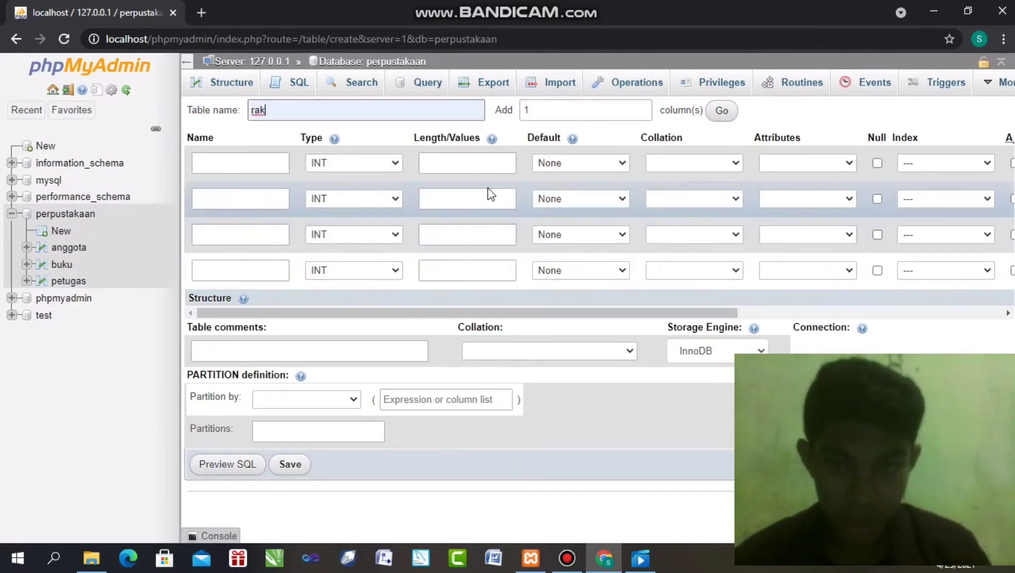
double_click(625, 110)
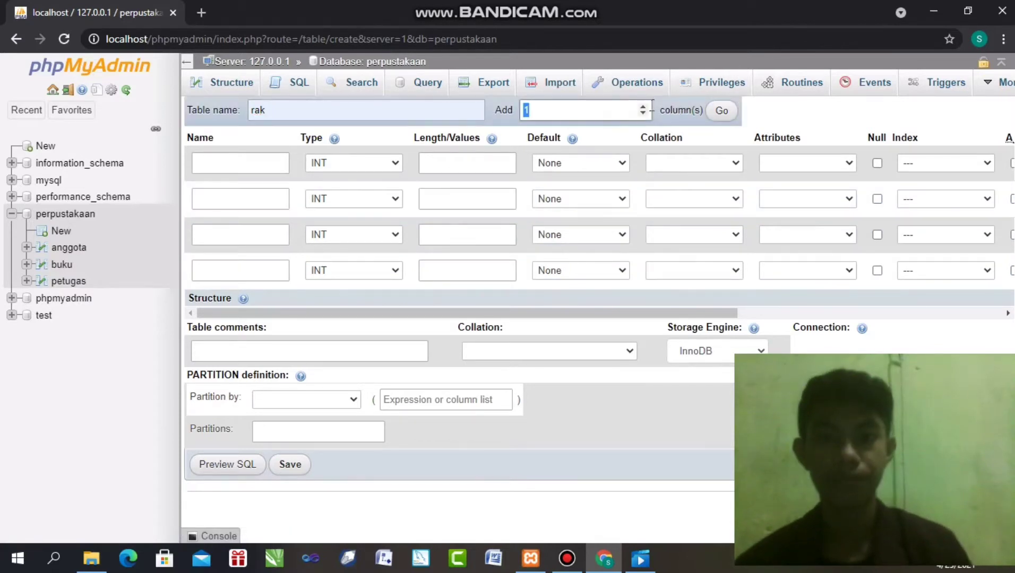
type("4")
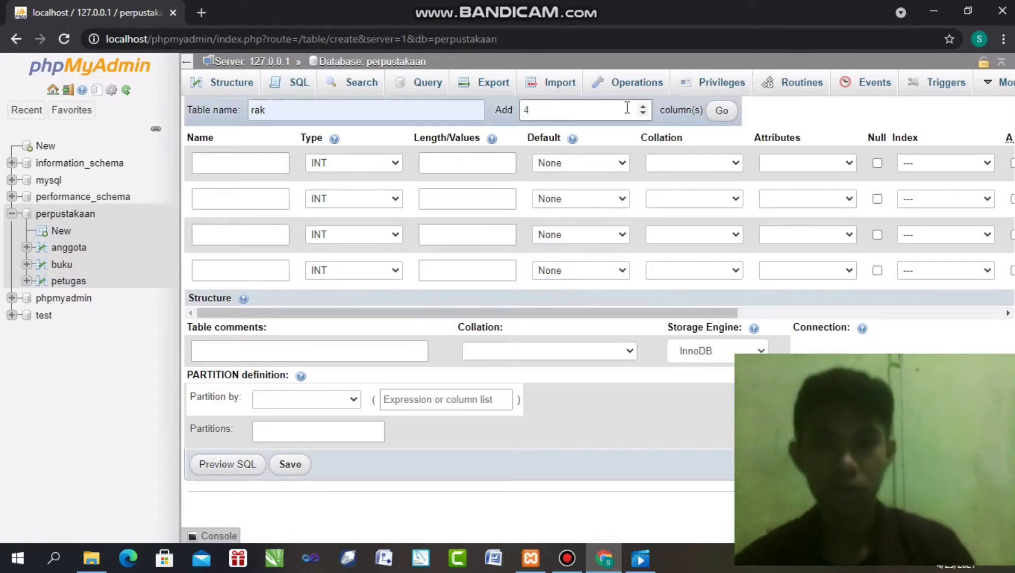
left_click(721, 112)
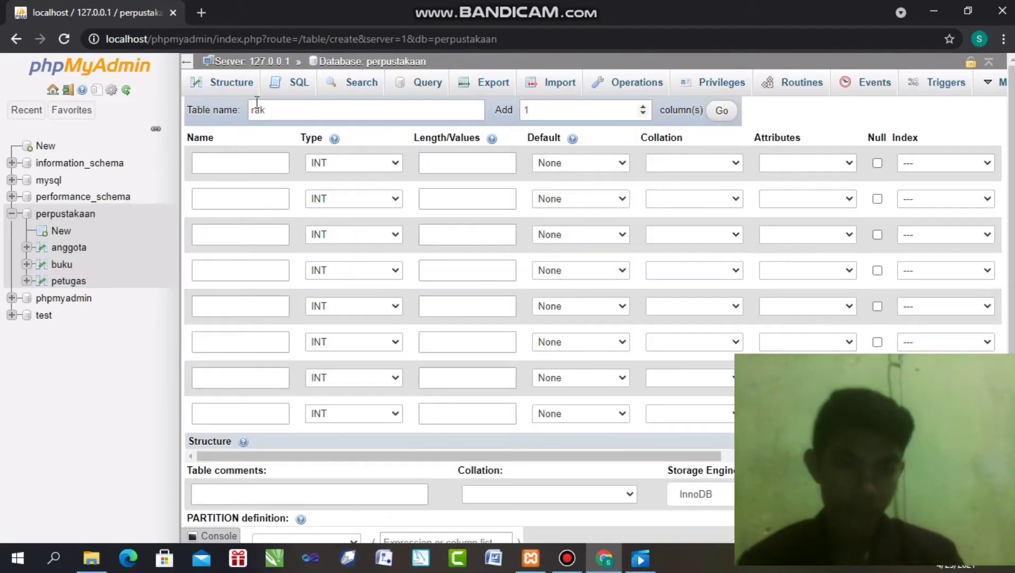
Name the rak columns id_rak, nama_rak, lokasi_rak and id_buku from autofill suggestions
left_click(227, 155)
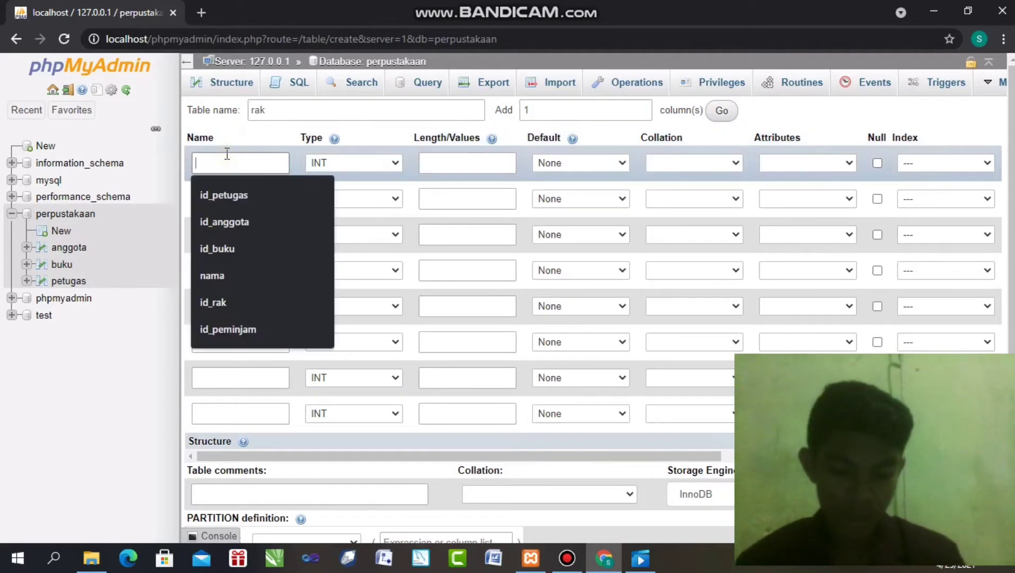
left_click(212, 302)
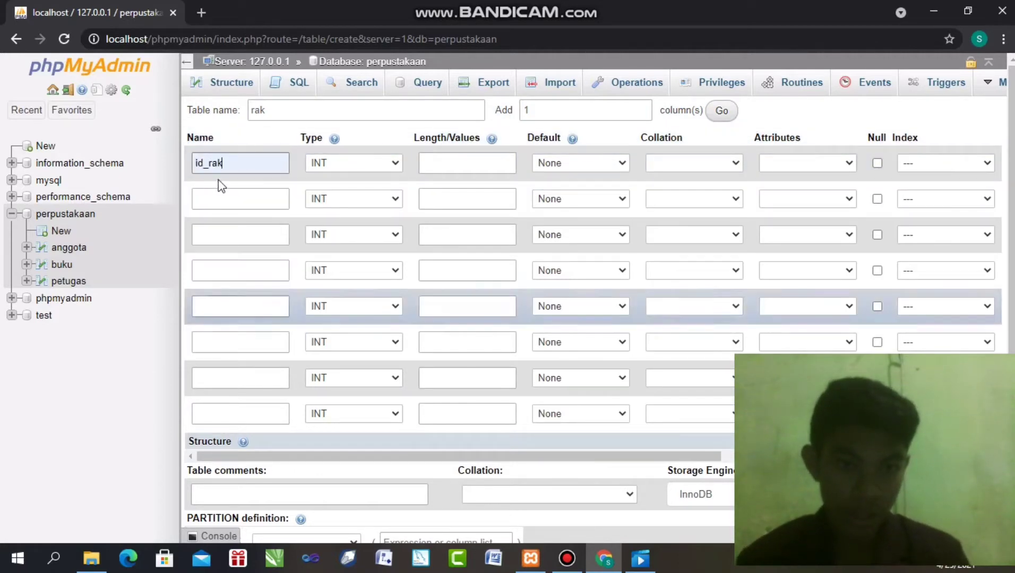
left_click(212, 208)
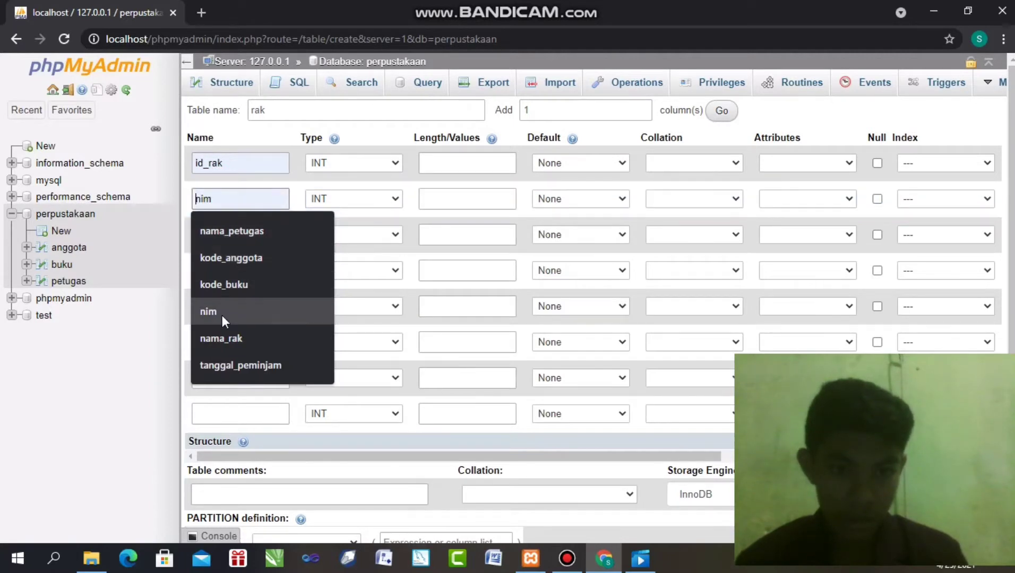
left_click(223, 338)
left_click(235, 232)
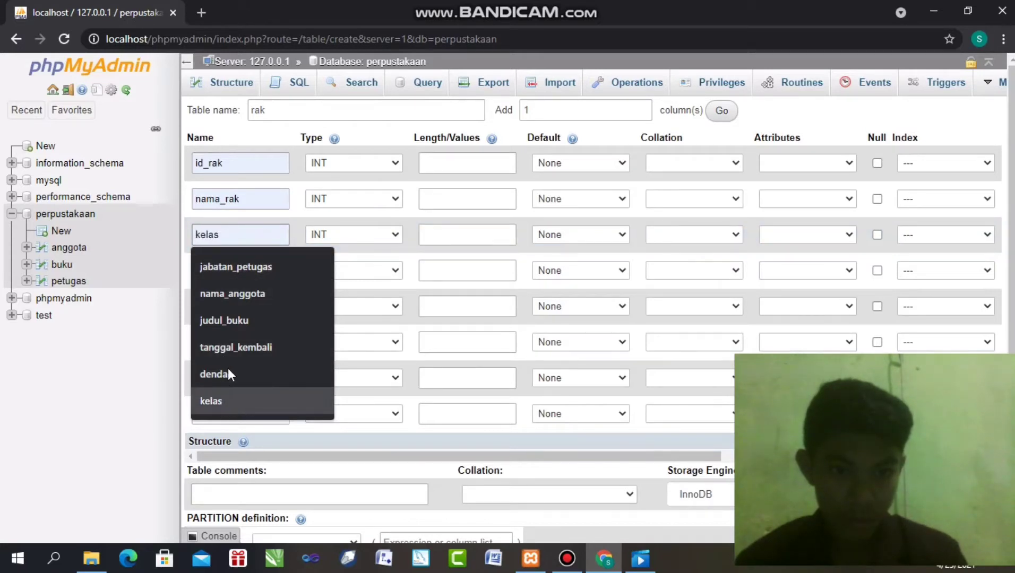
type("lo")
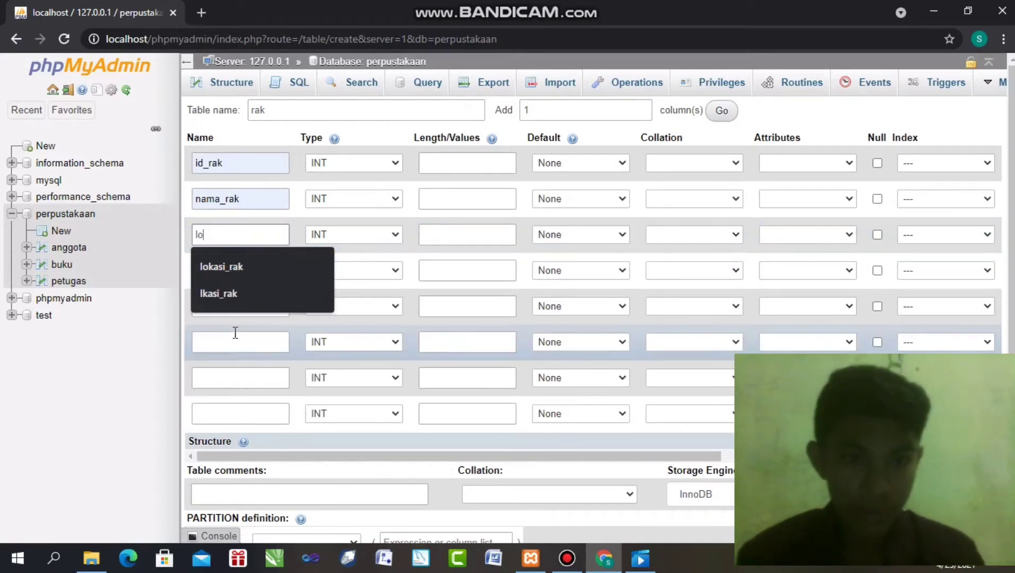
left_click(239, 268)
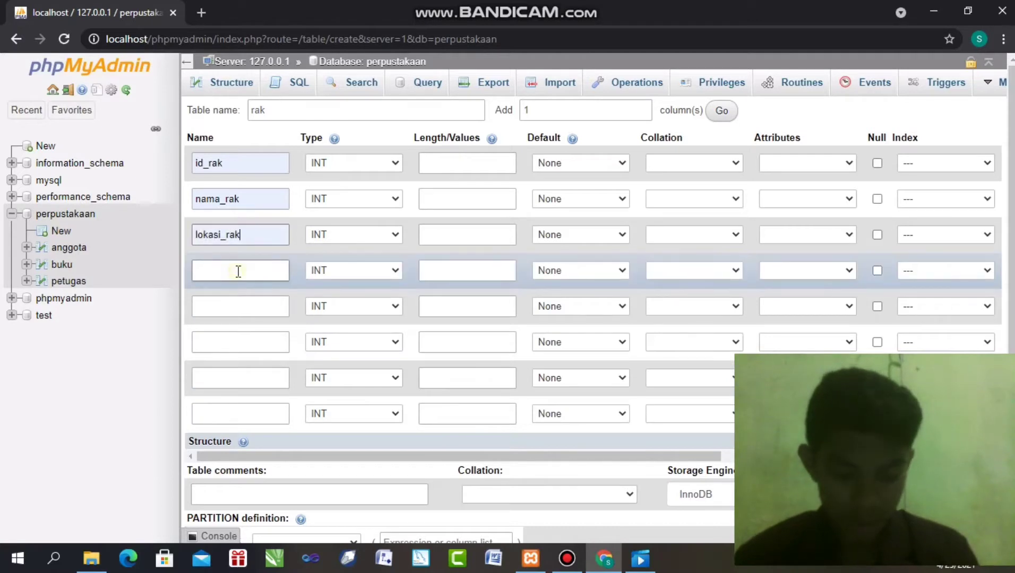
left_click(239, 271)
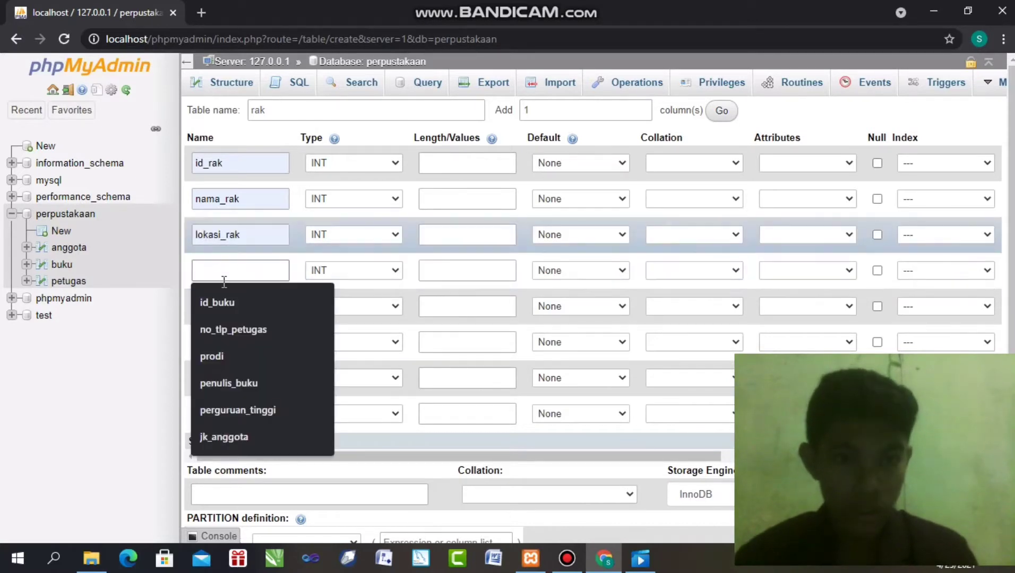
left_click(221, 300)
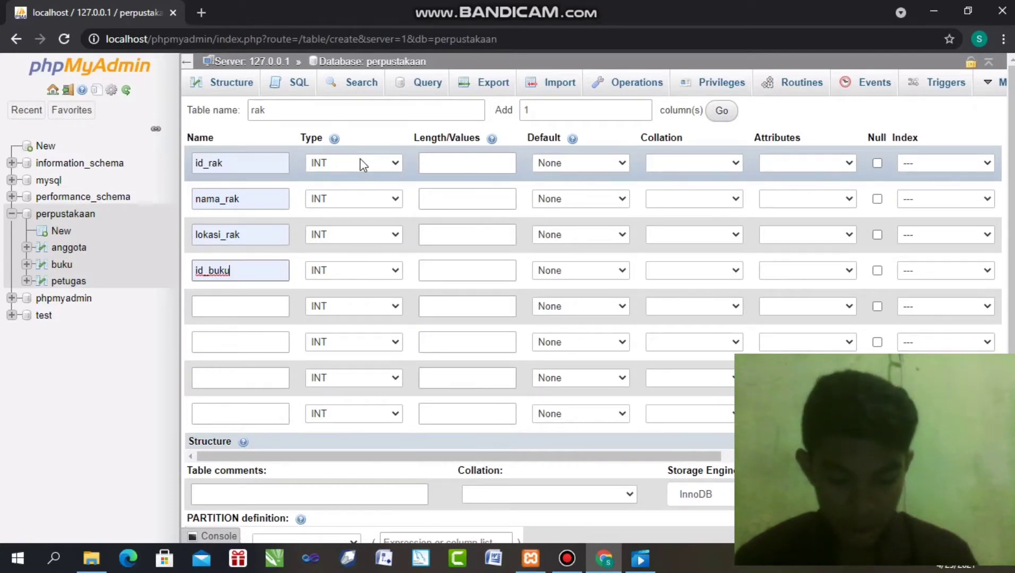
Change nama_rak and lokasi_rak to VARCHAR, leaving id_rak and id_buku as INT
left_click(382, 199)
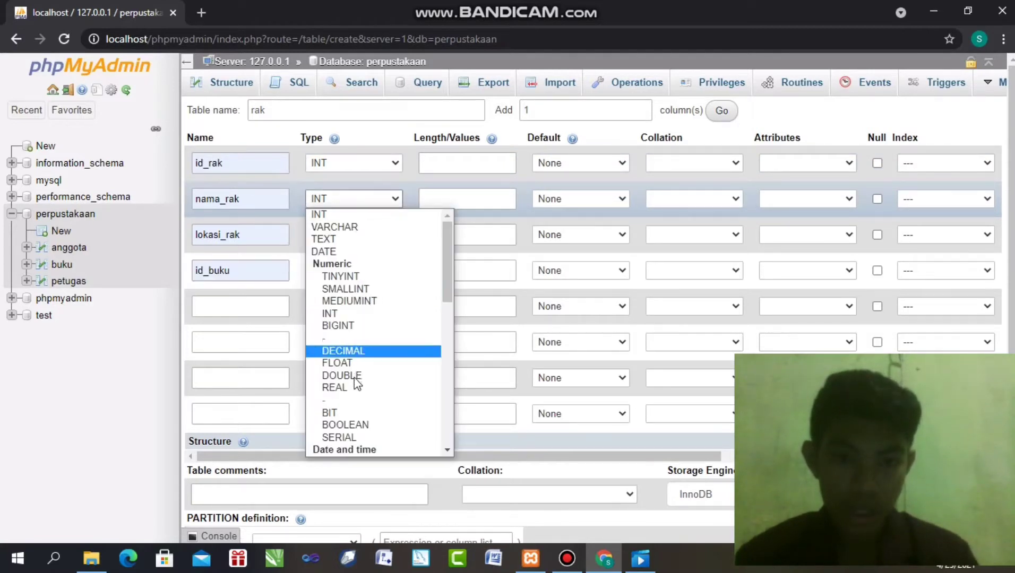
key("Escape")
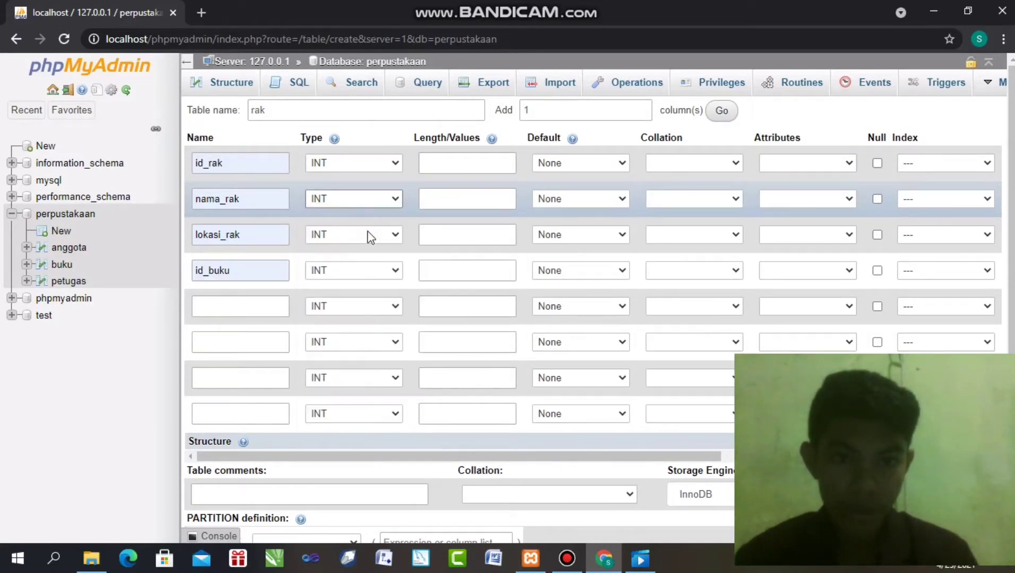
key("v")
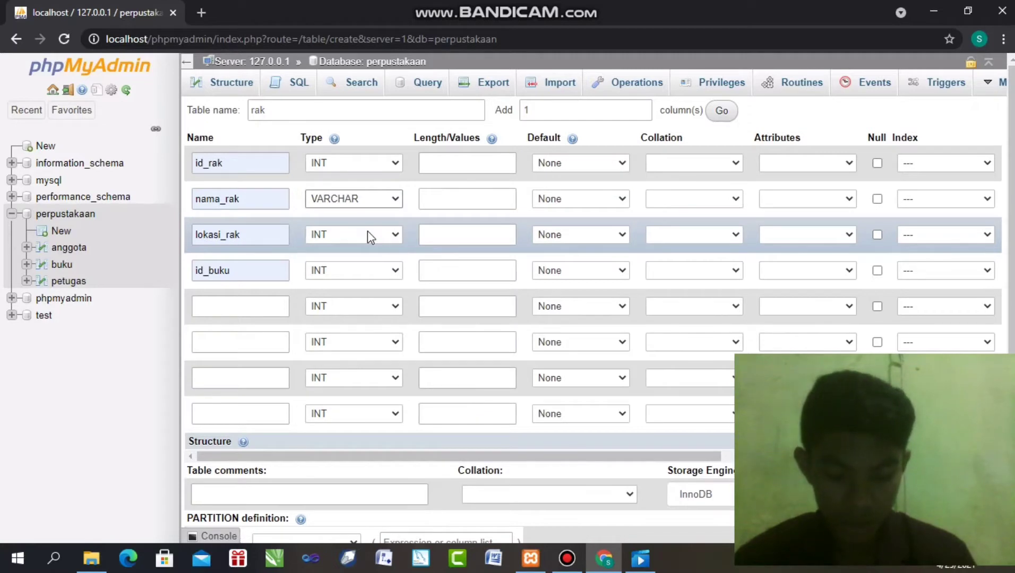
left_click(352, 235)
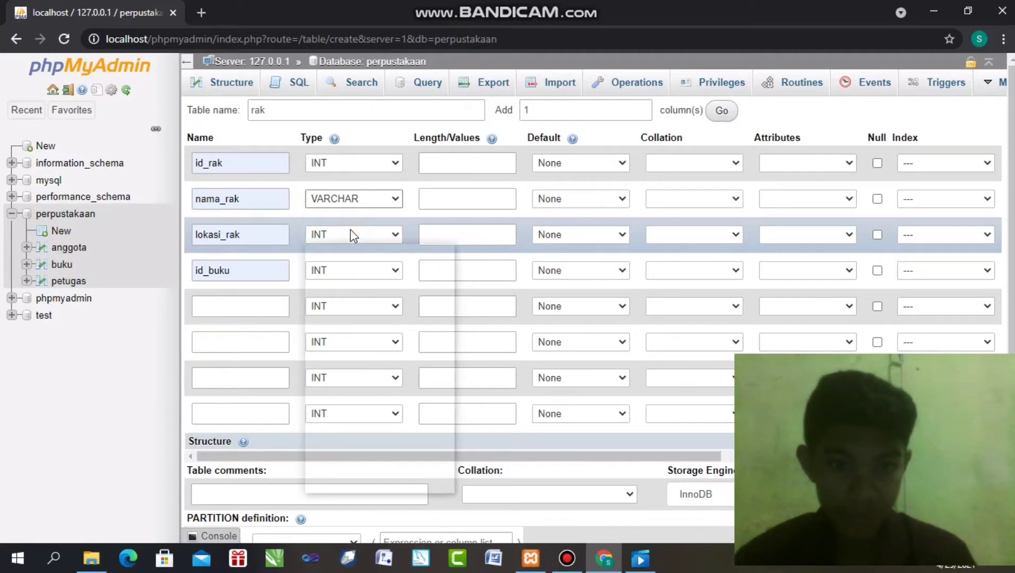
left_click(354, 264)
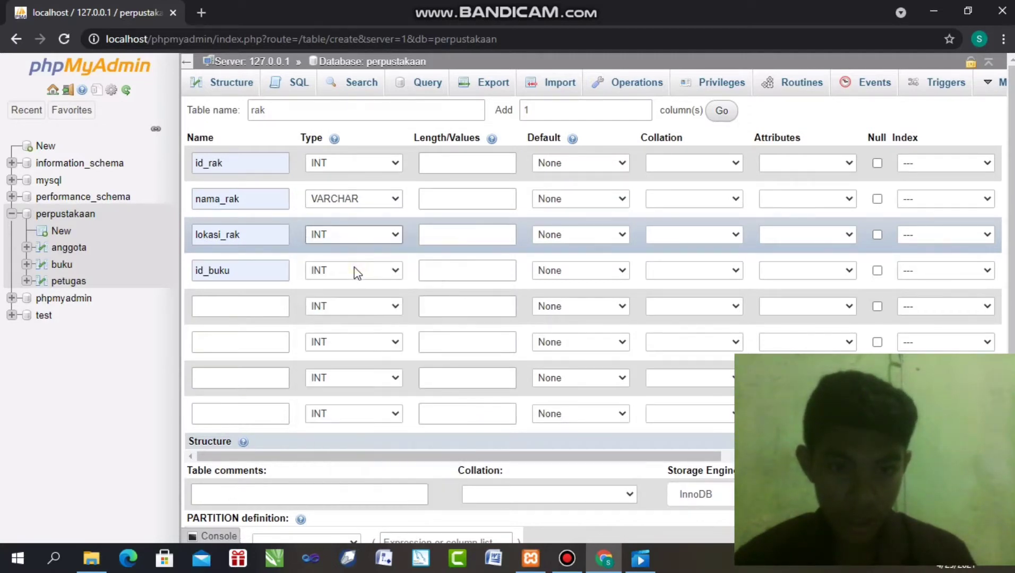
left_click(355, 269)
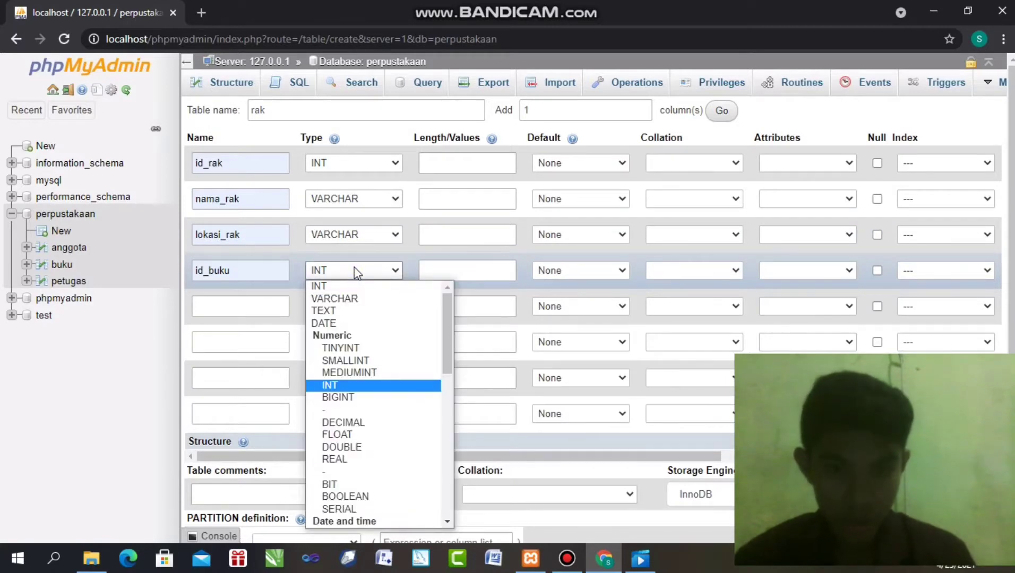
Set lengths to 11 for id_rak, 50 for nama_rak and lokasi_rak, and 11 for id_buku
left_click(479, 164)
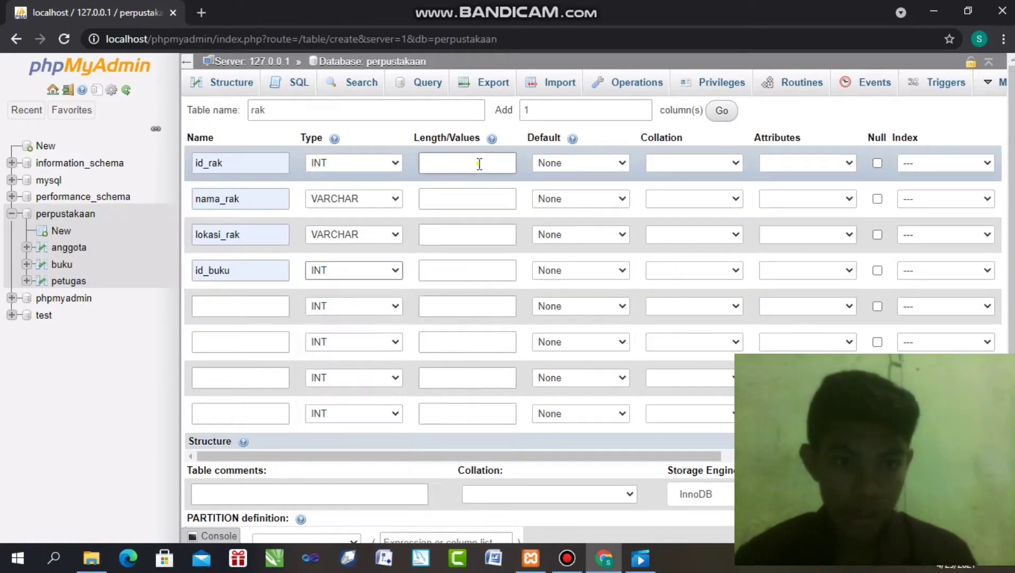
left_click(479, 164)
left_click(459, 192)
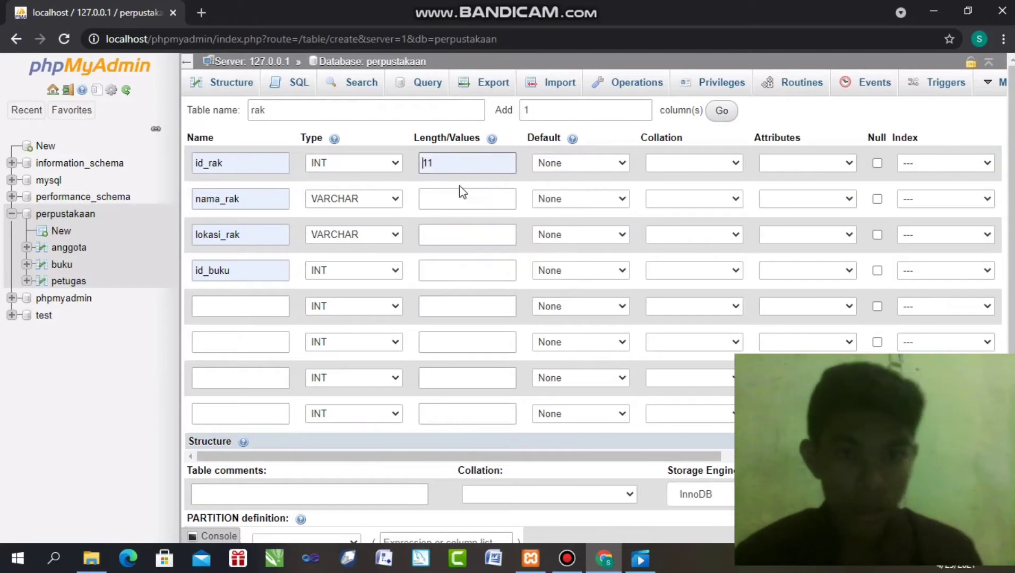
left_click(453, 197)
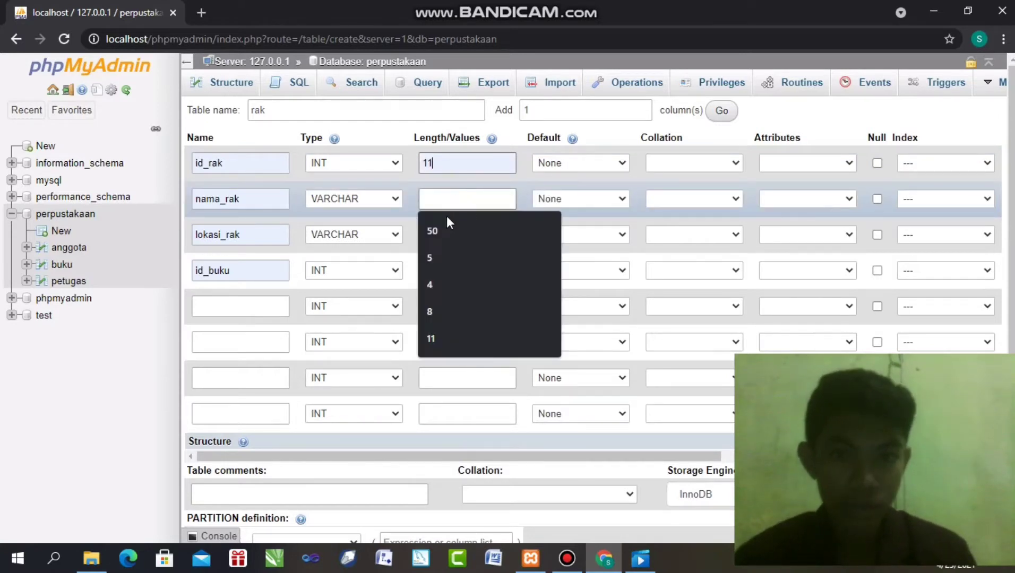
left_click(446, 220)
left_click(447, 234)
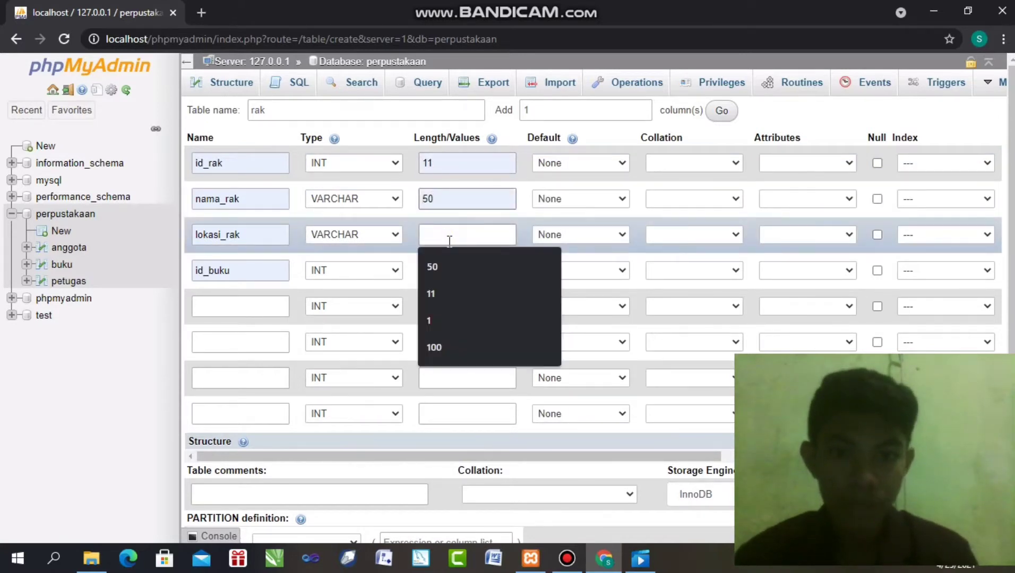
left_click(455, 268)
left_click(441, 272)
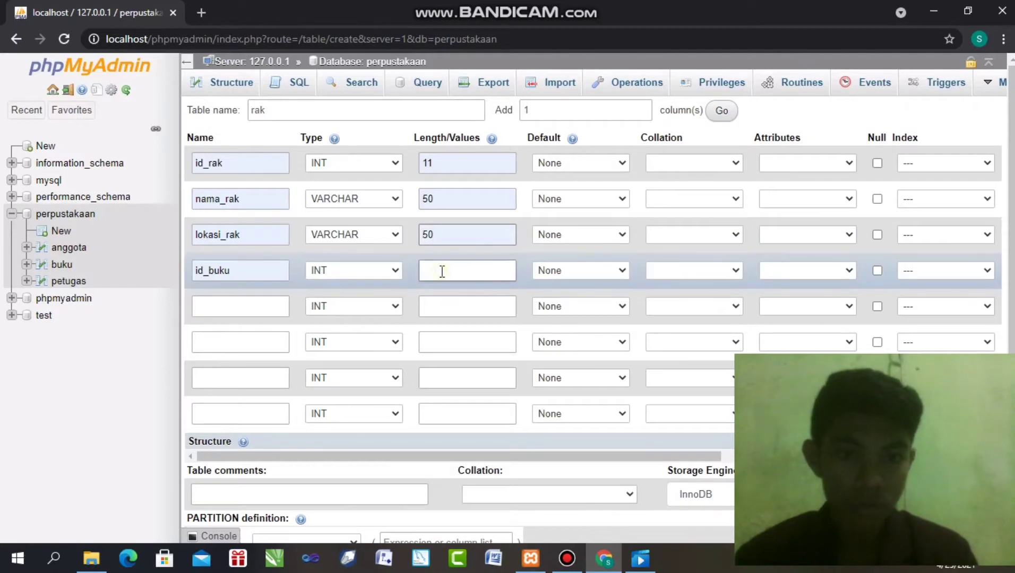
left_click(431, 309)
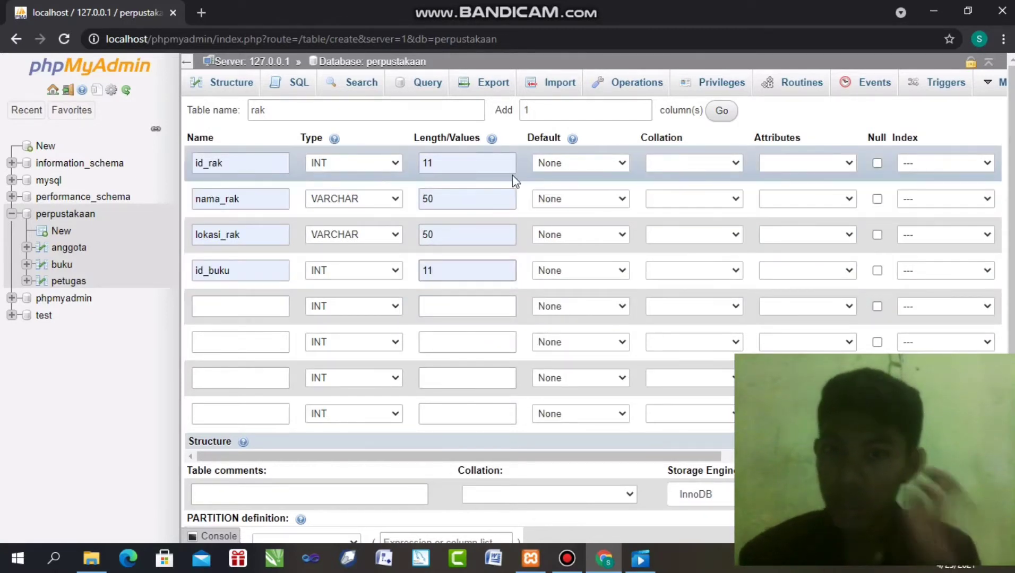
left_click(937, 163)
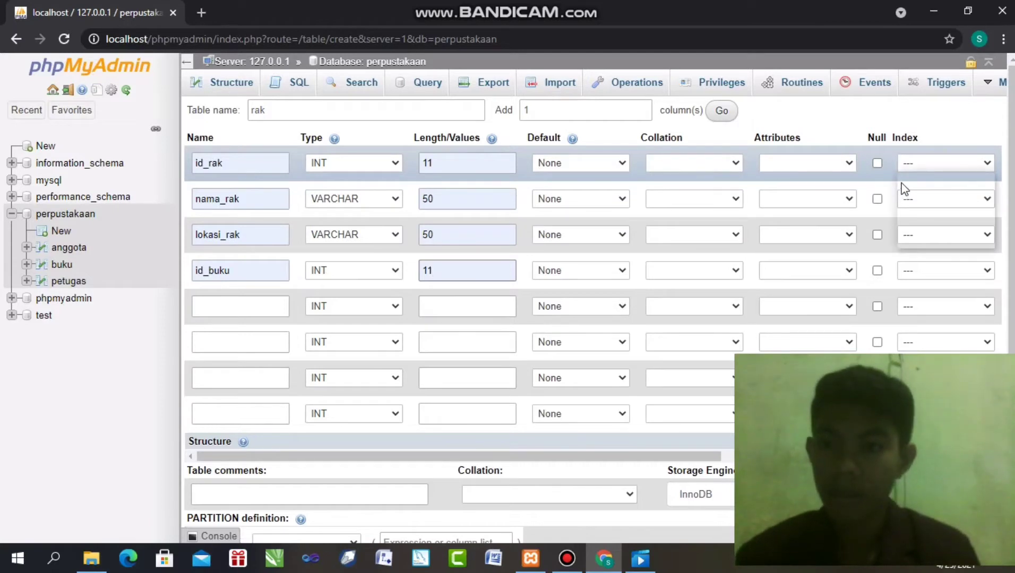
Make id_rak an auto-incrementing PRIMARY key, confirming the Add index dialog
left_click(911, 191)
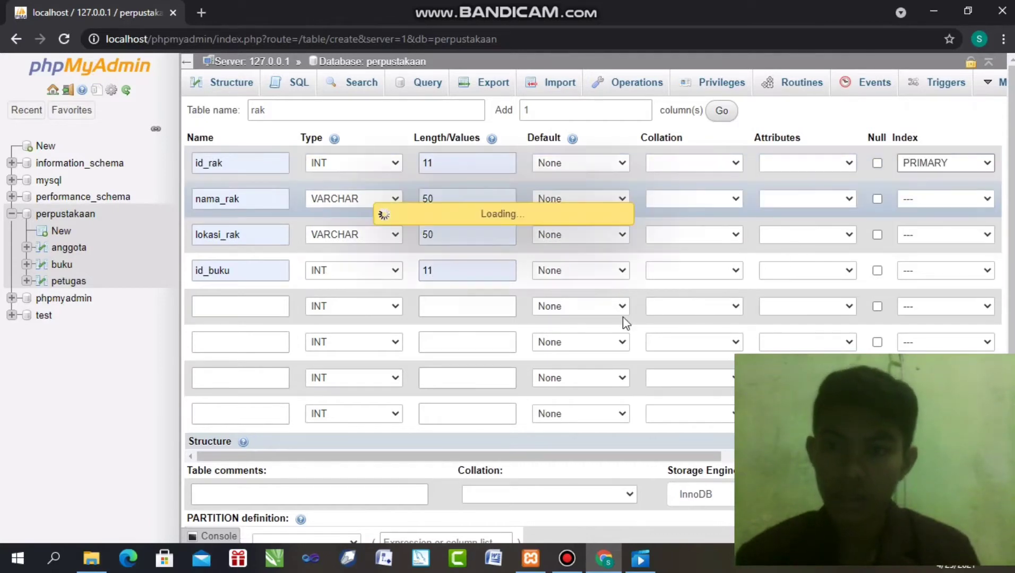
left_click_drag(502, 456, 602, 458)
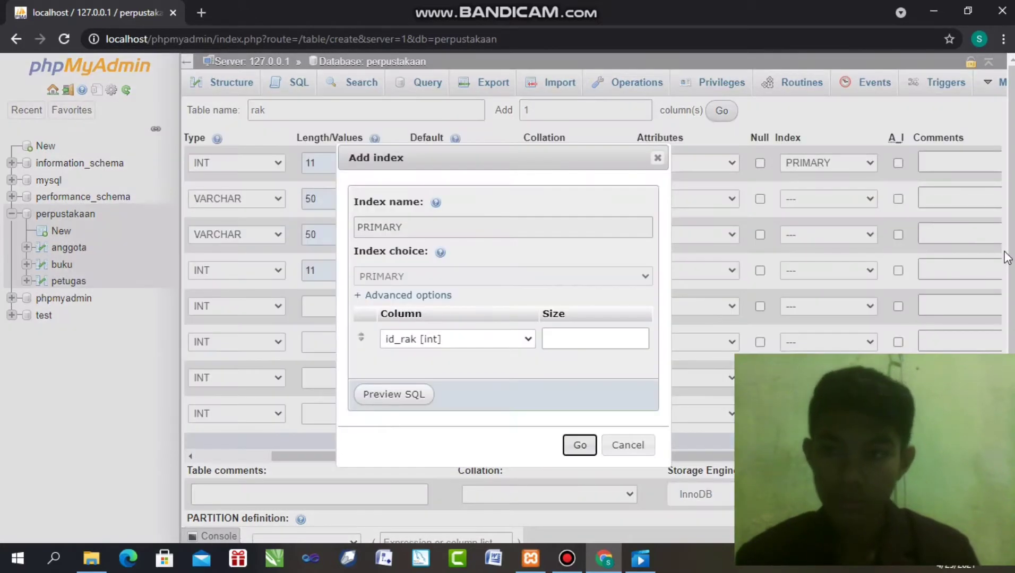
left_click(572, 443)
left_click_drag(502, 465, 528, 465)
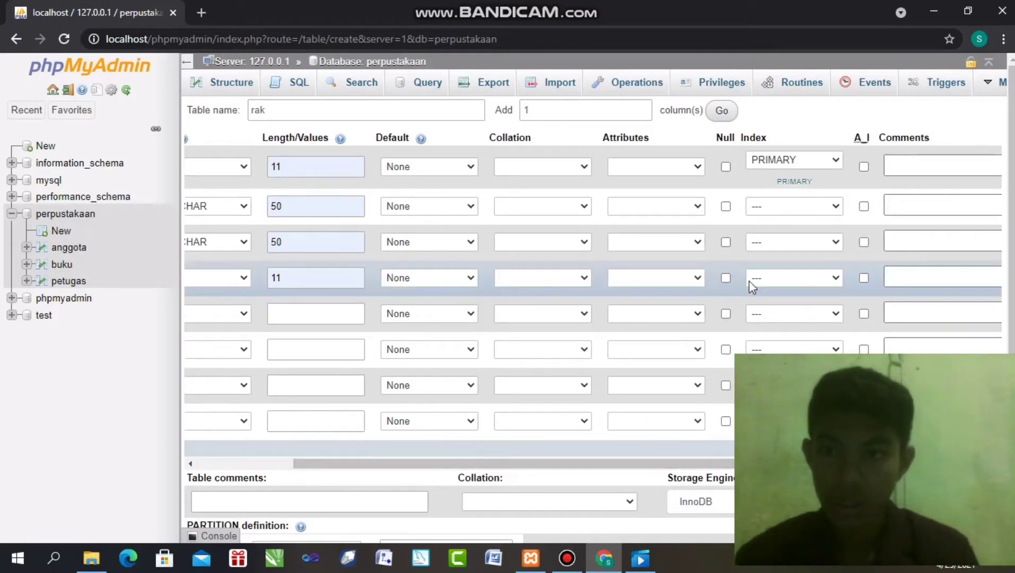
left_click(862, 166)
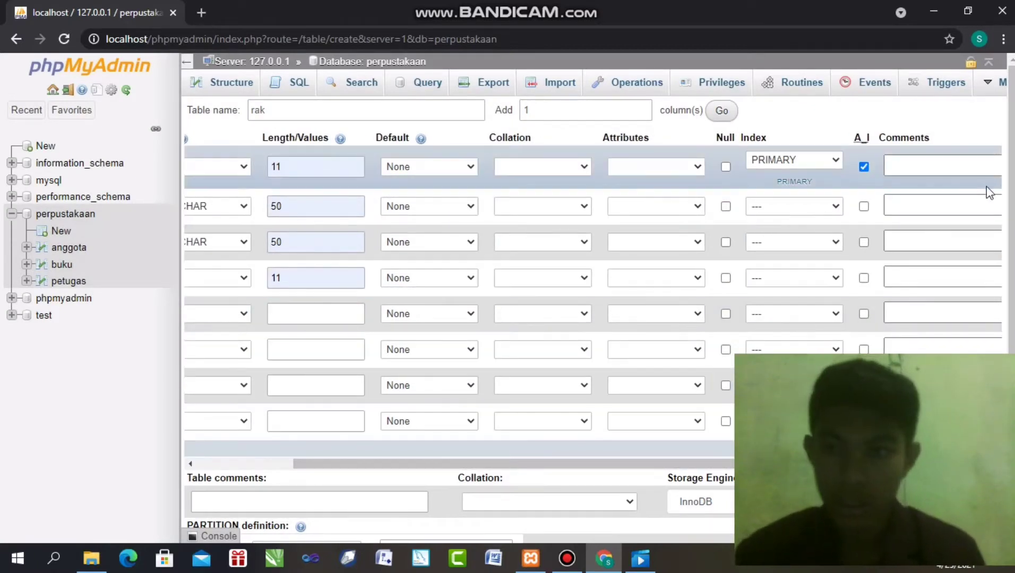
Scroll to the bottom of the rak form and submit it with Save
scroll(690, 361, "down", 3)
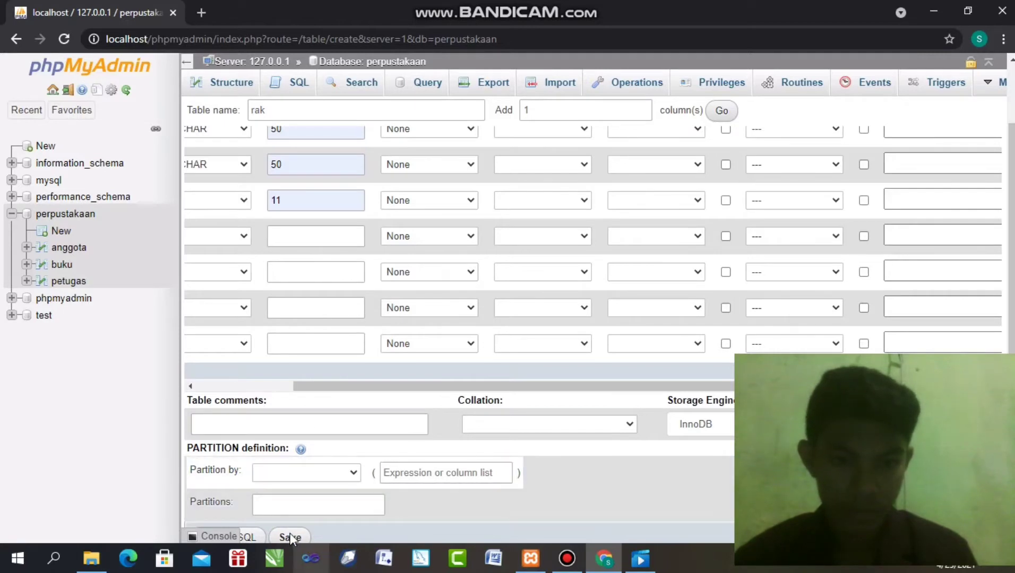
left_click(290, 536)
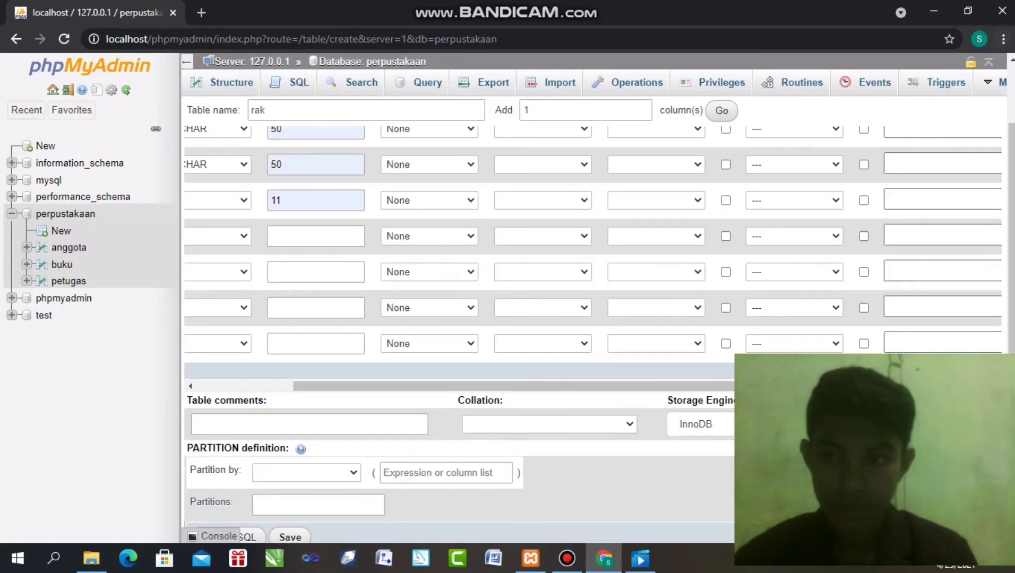
scroll(607, 310, "down", 1)
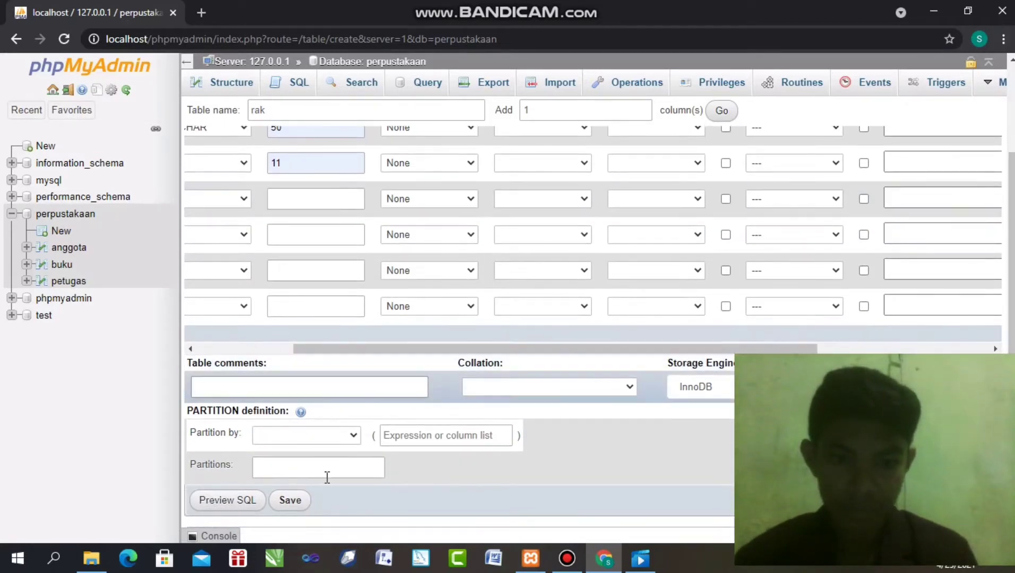
Save the rak table, then start a new table in perpustakaan named peminjaman
left_click(289, 500)
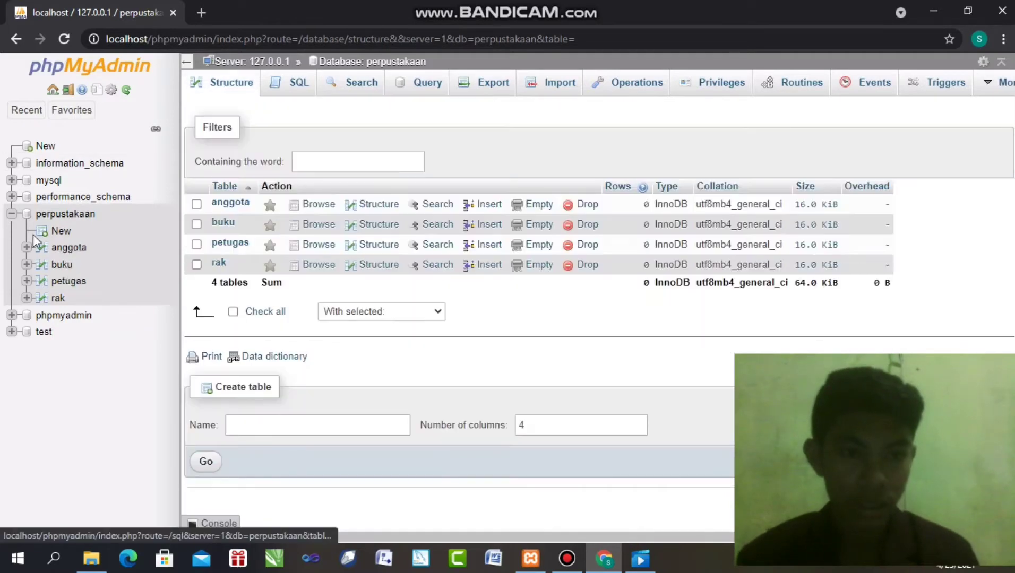
left_click(42, 234)
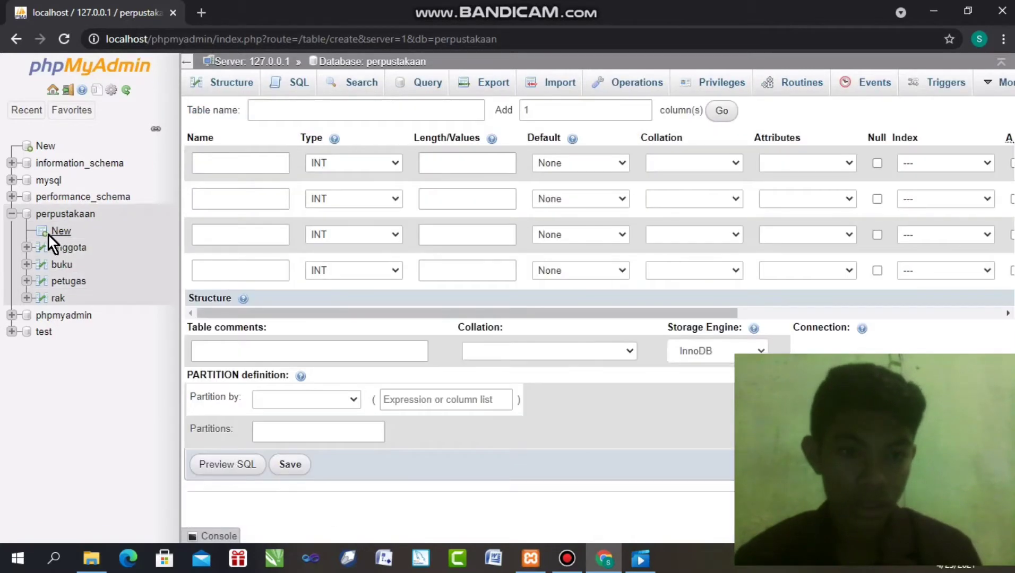
left_click(304, 113)
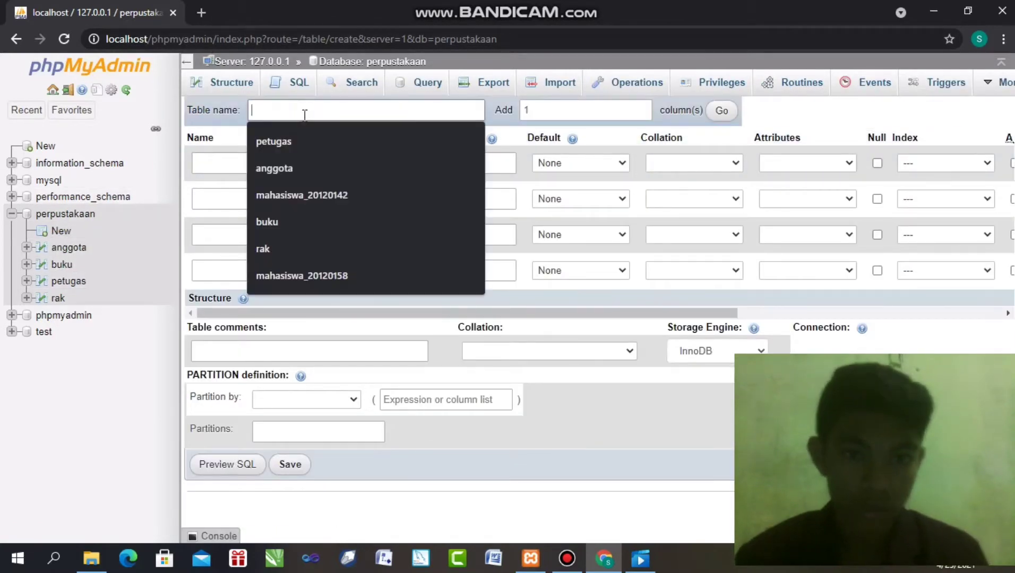
type("pemin")
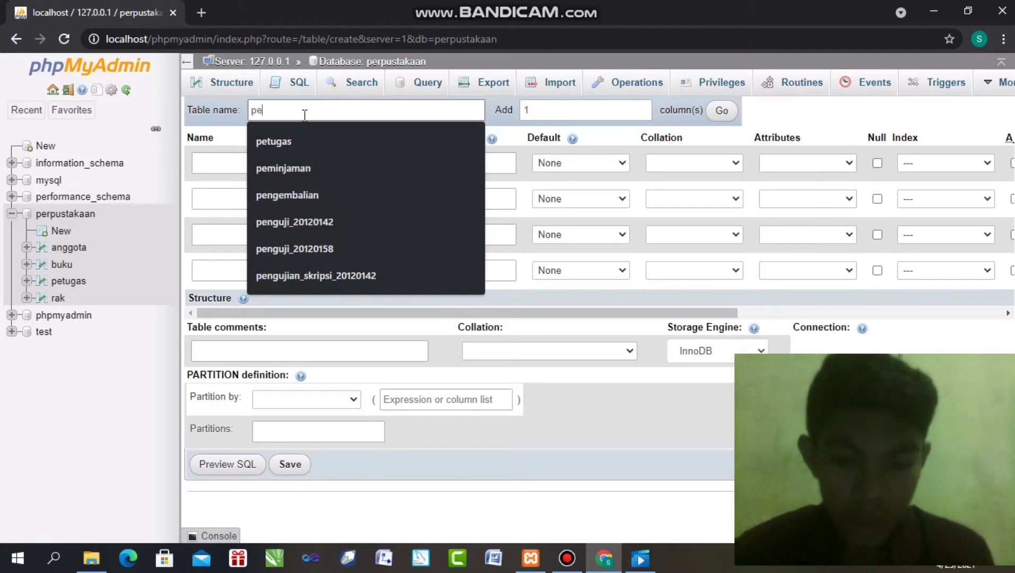
left_click(283, 140)
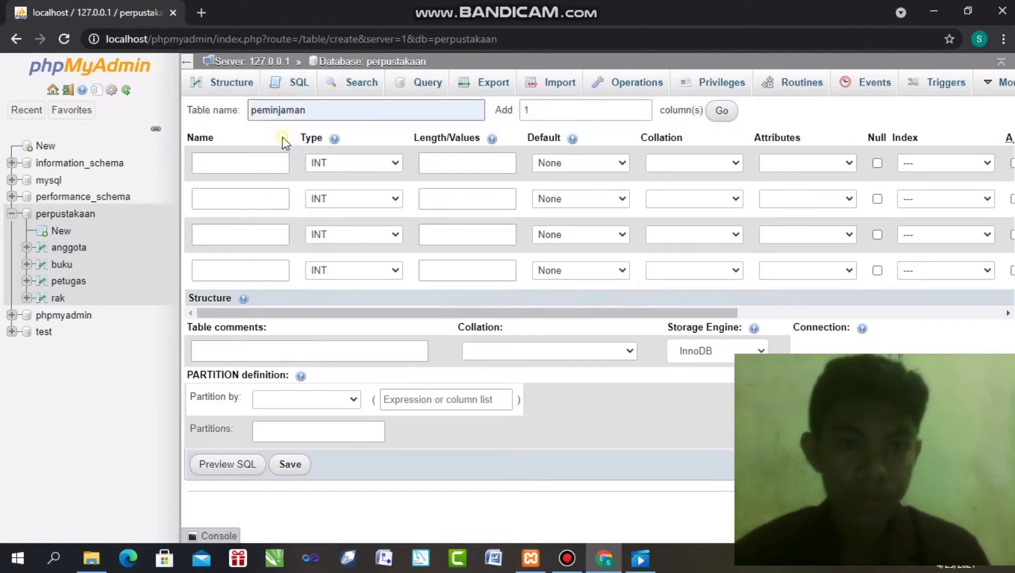
Add 6 more column rows so the peminjaman form has ten columns
double_click(547, 112)
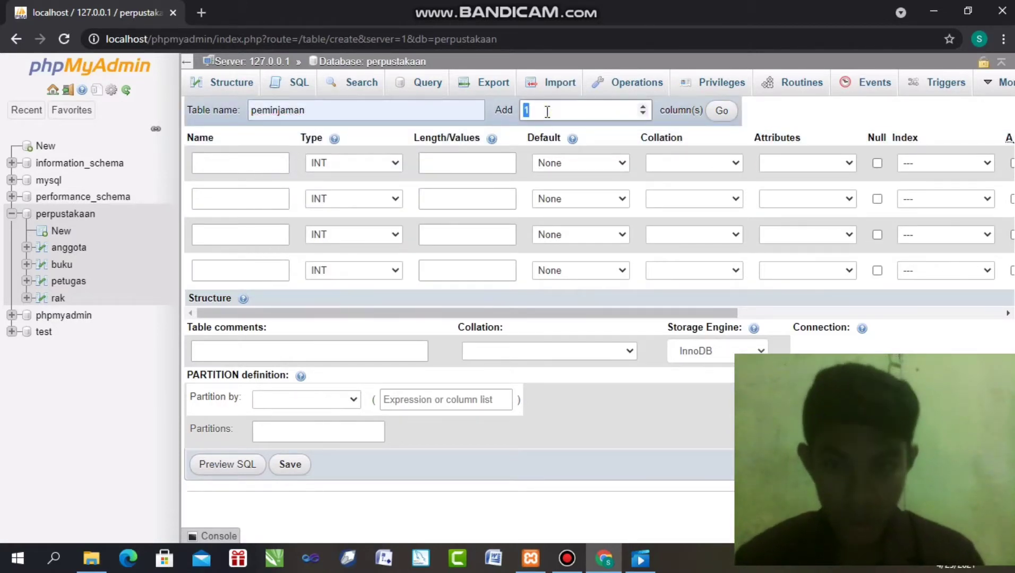
type("6")
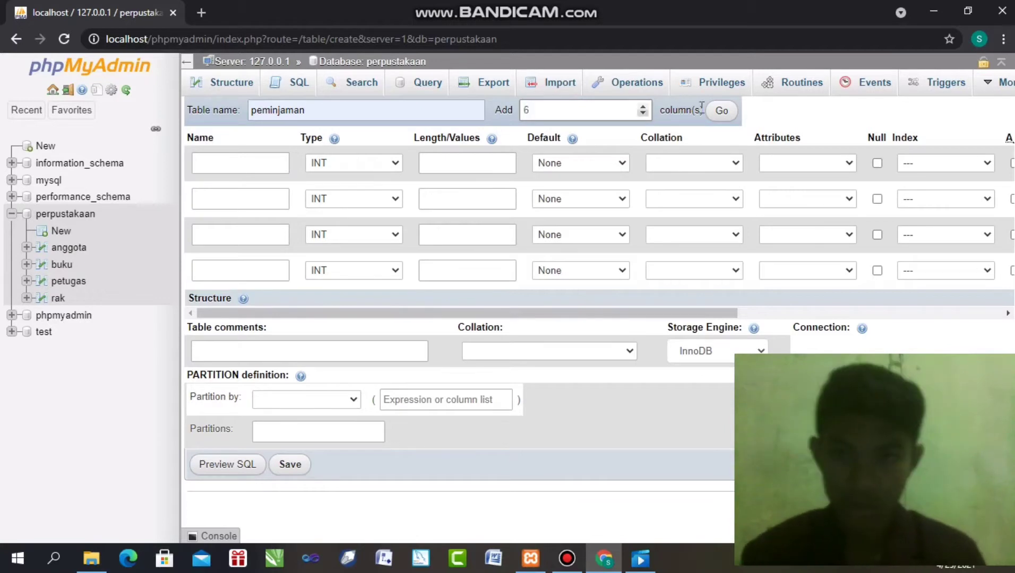
left_click(719, 111)
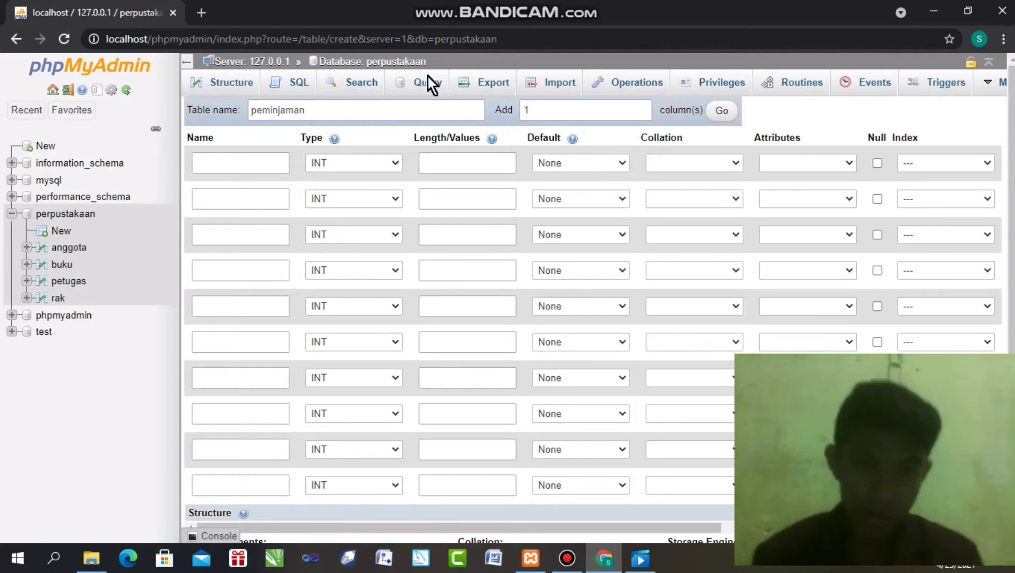
Name the columns id_peminjam, tanggal_peminjam, tanggal_kembali, id_buku, id_anggota and id_petugas via autocomplete
left_click(243, 162)
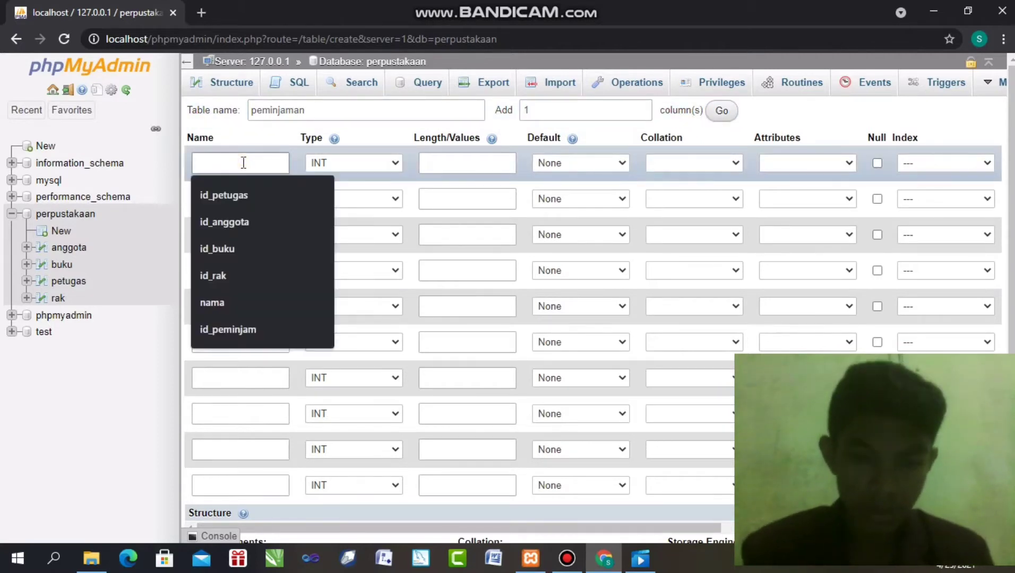
left_click(227, 330)
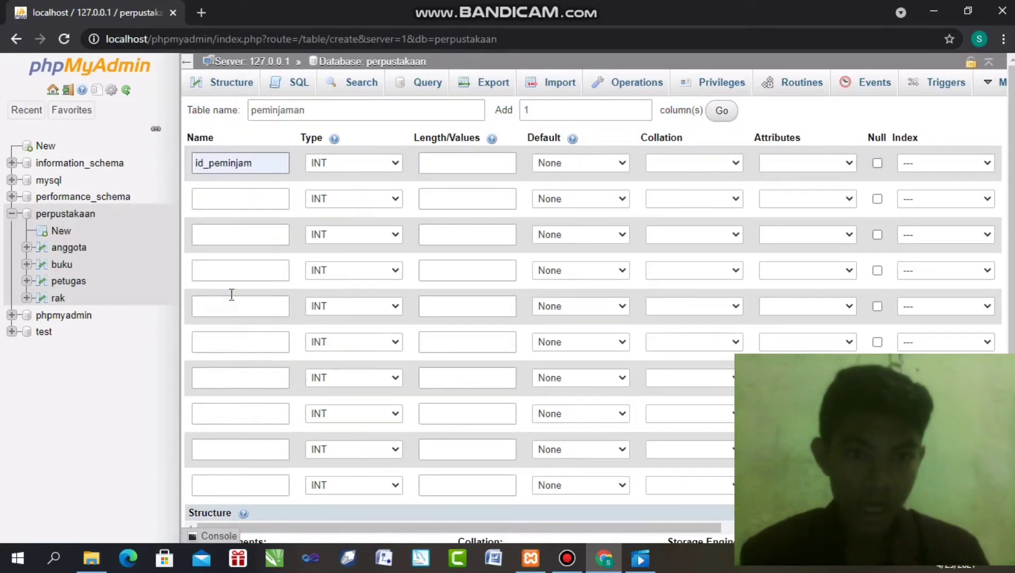
left_click(246, 199)
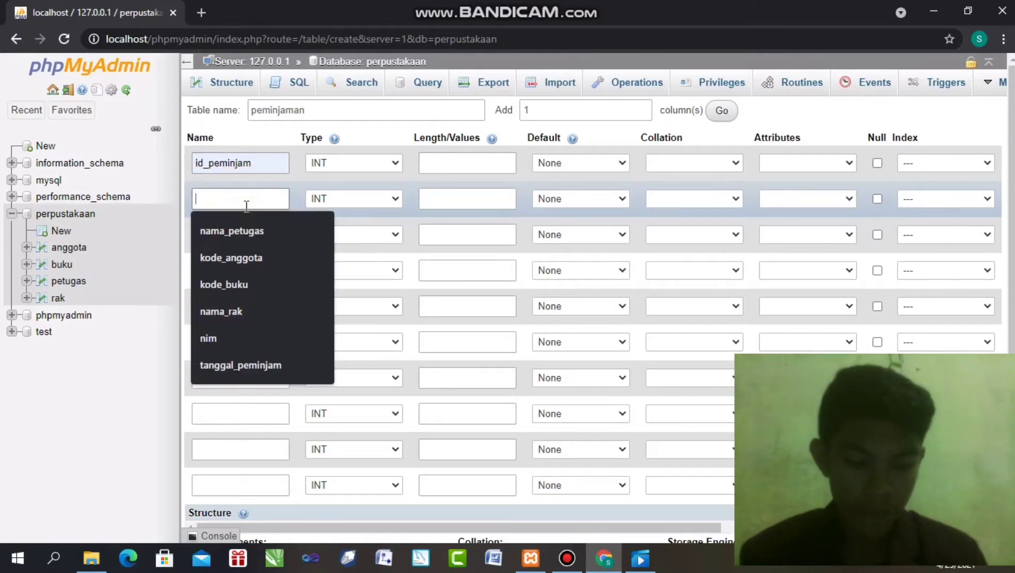
left_click(229, 362)
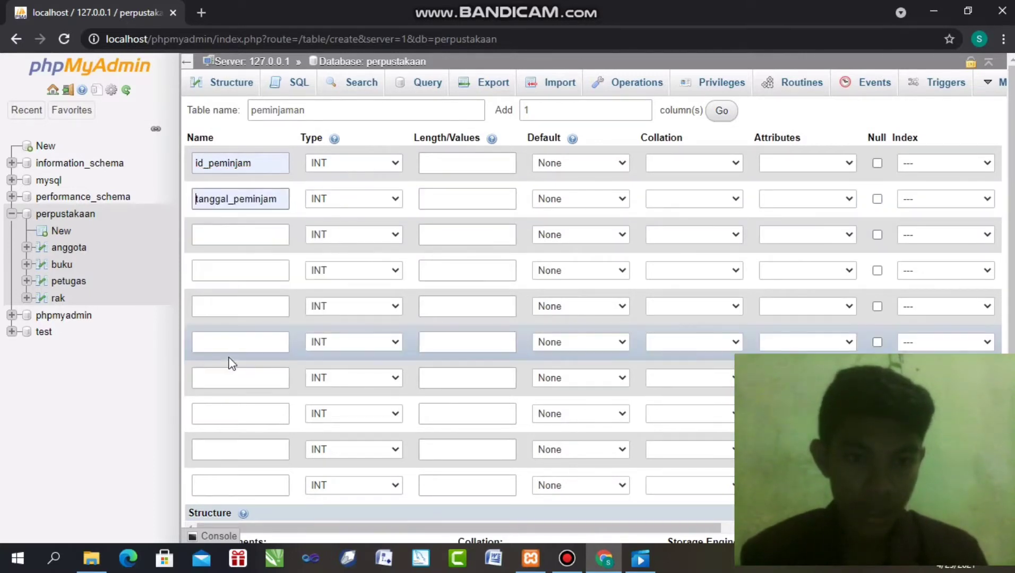
left_click(241, 230)
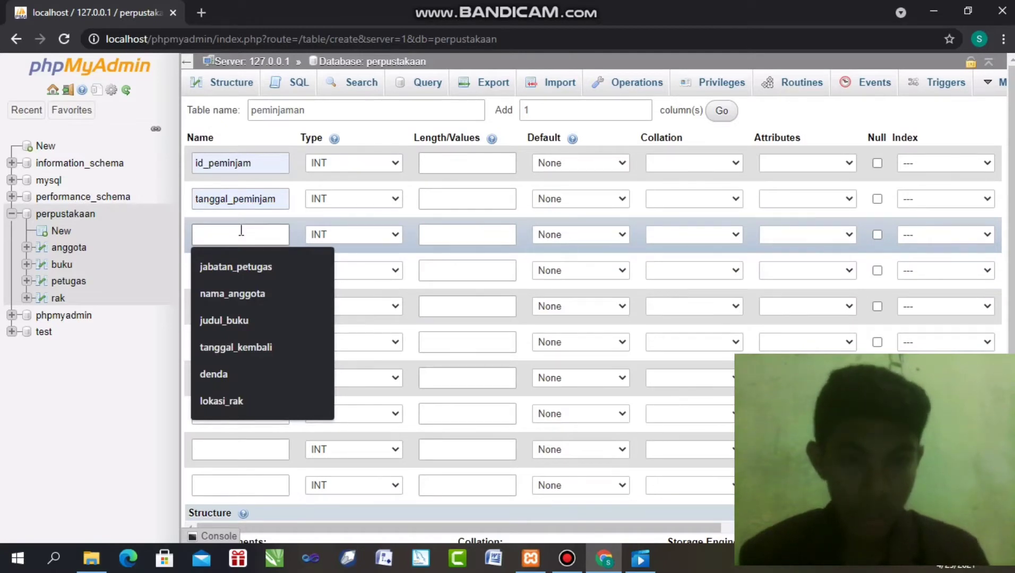
left_click(243, 343)
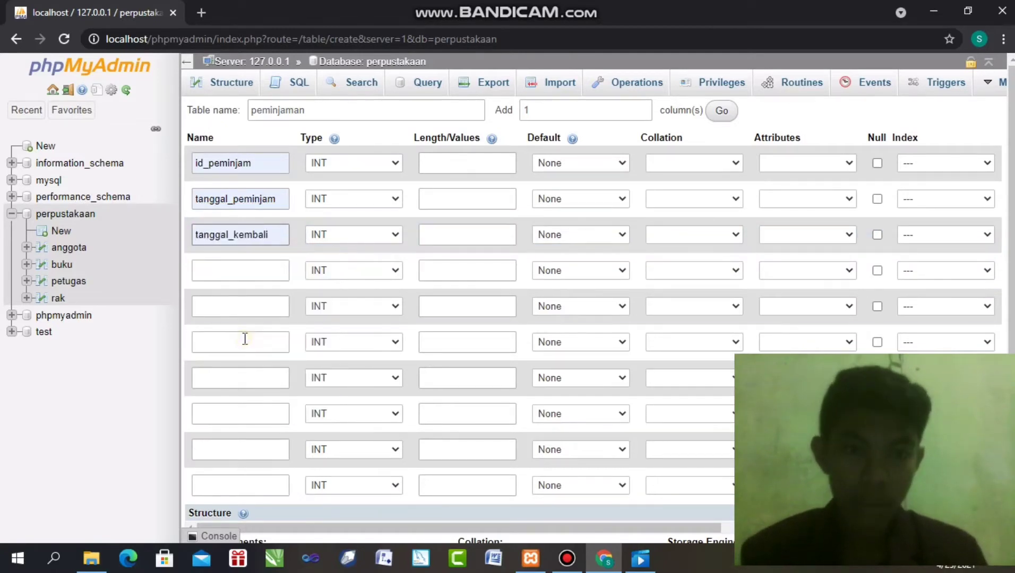
left_click(235, 277)
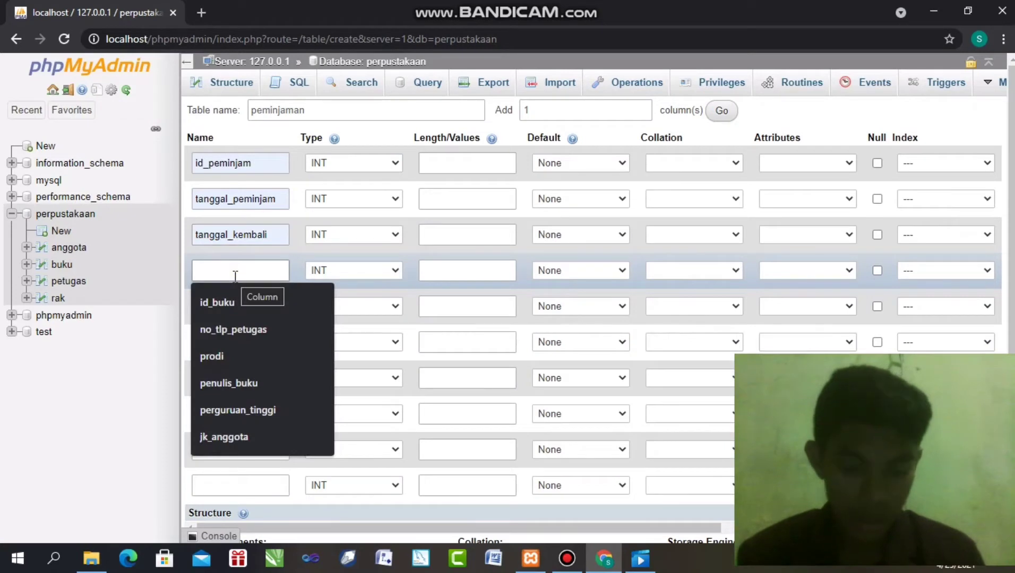
left_click(228, 310)
left_click(223, 314)
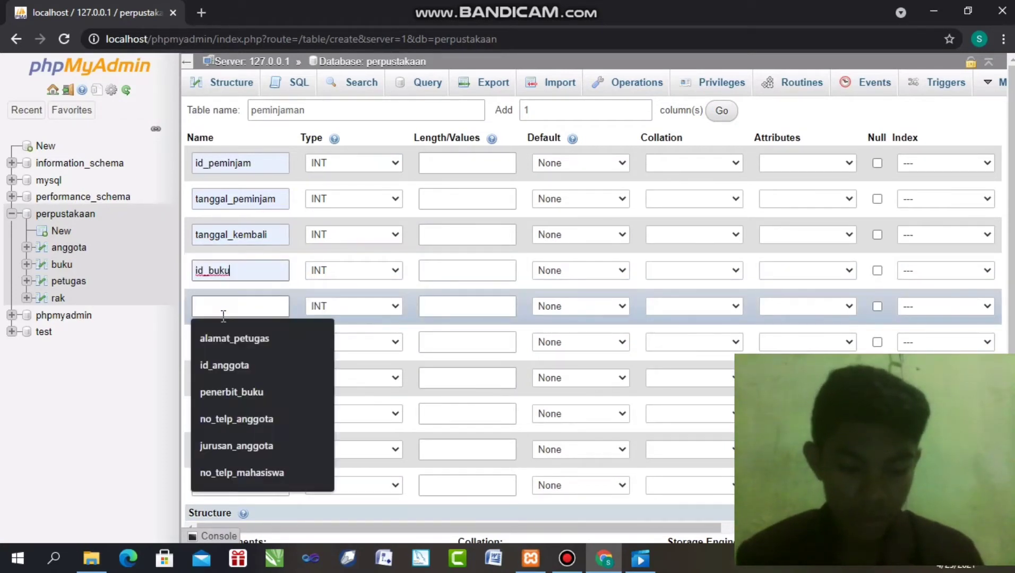
left_click(218, 364)
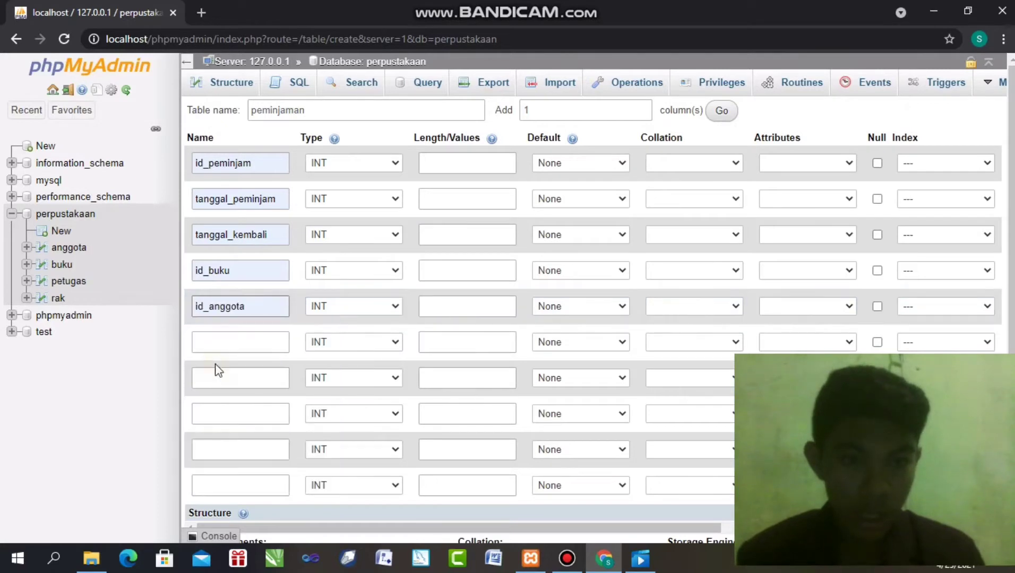
left_click(232, 345)
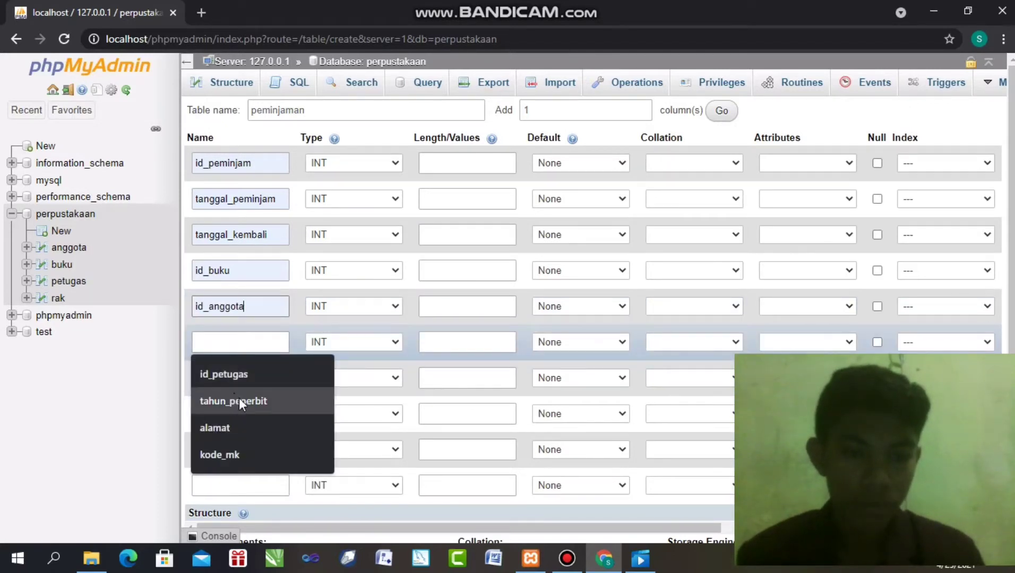
left_click(243, 381)
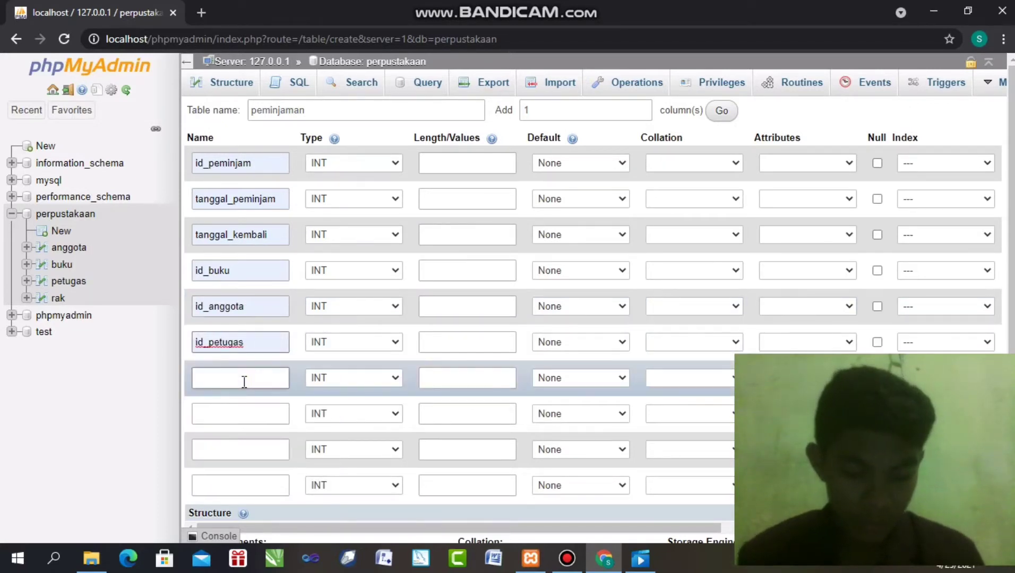
Make tanggal_peminjam and tanggal_kembali DATE columns, keeping id_peminjam as INT
left_click(342, 169)
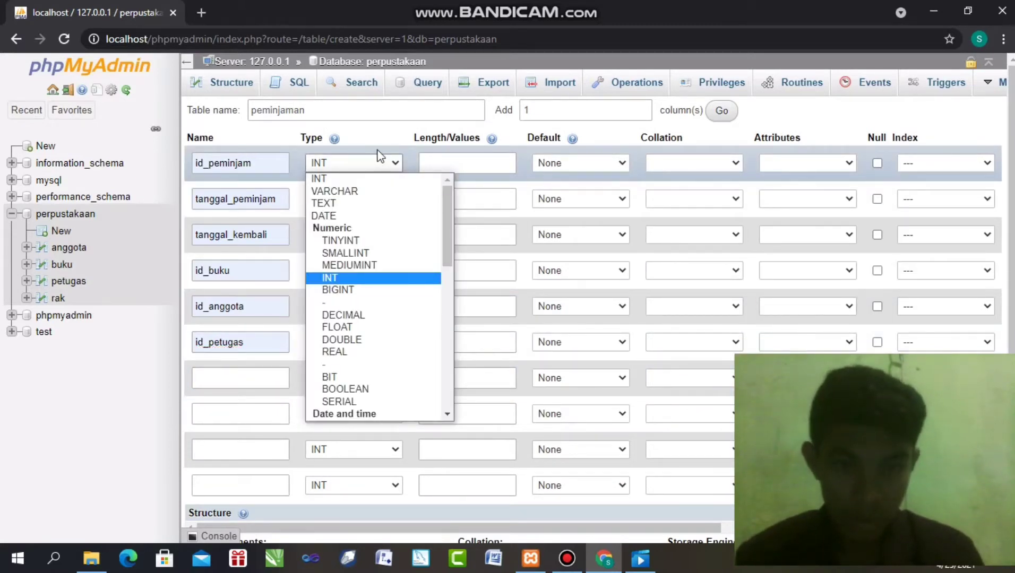
left_click(432, 164)
left_click(431, 164)
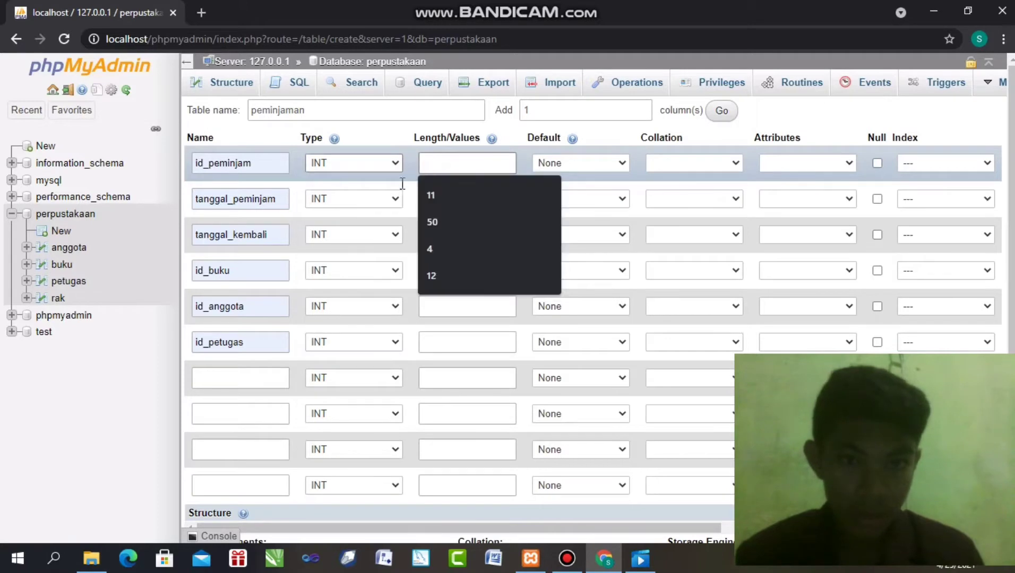
left_click(370, 200)
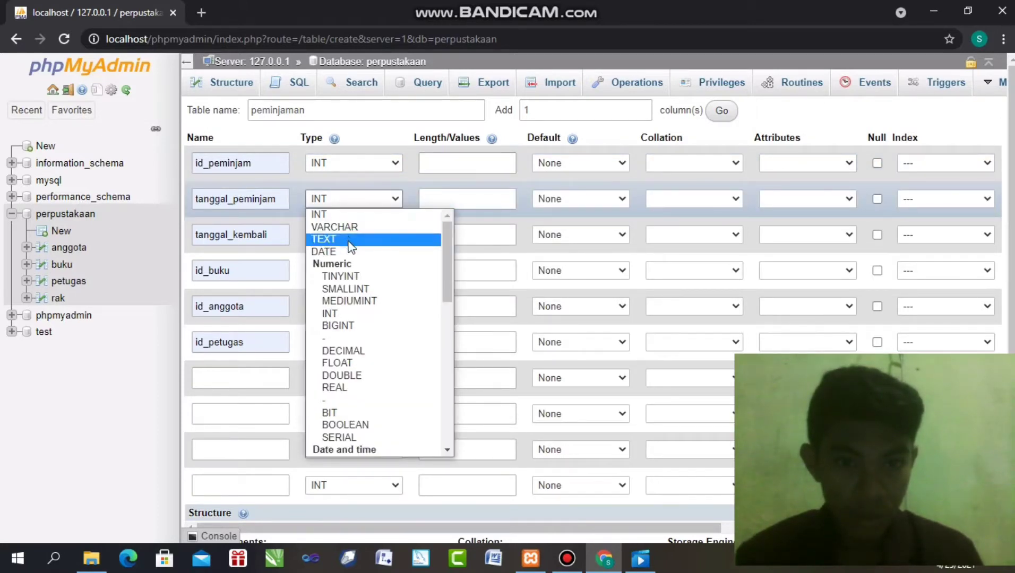
left_click(342, 251)
left_click(346, 232)
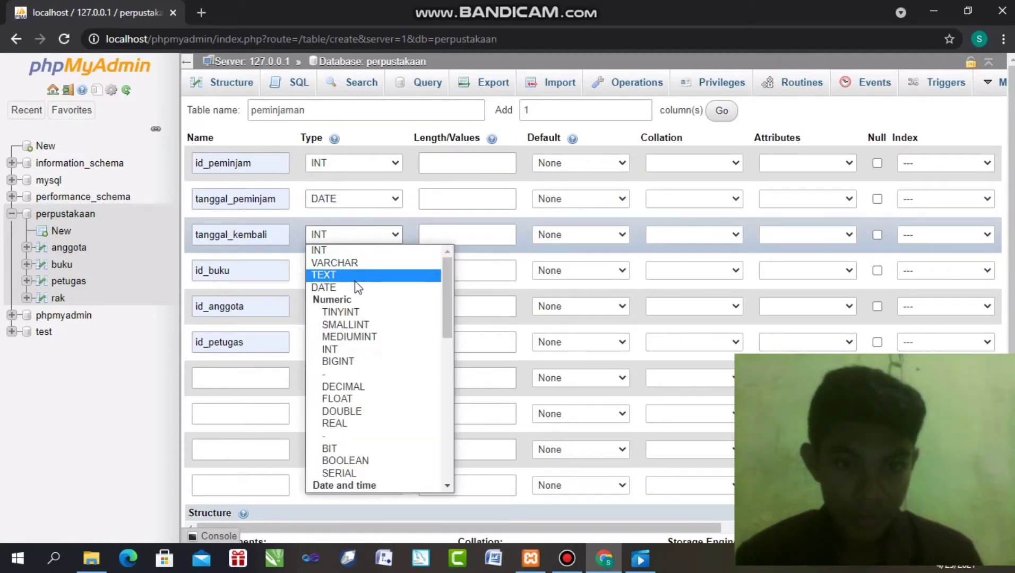
left_click(354, 287)
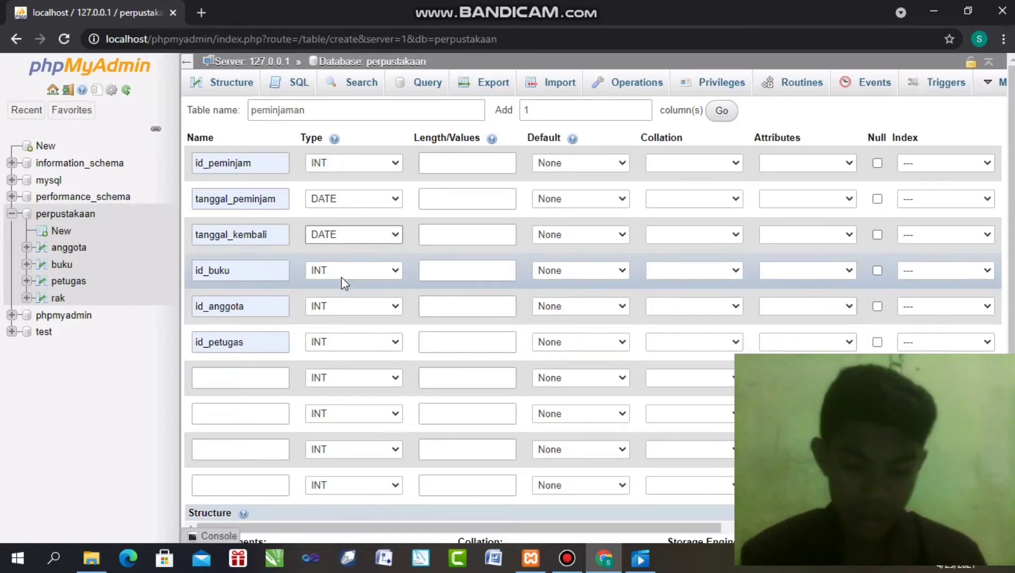
Set lengths to 50 for both date columns and 11 for id_peminjam, id_buku, id_anggota and id_petugas
left_click(450, 156)
left_click(447, 195)
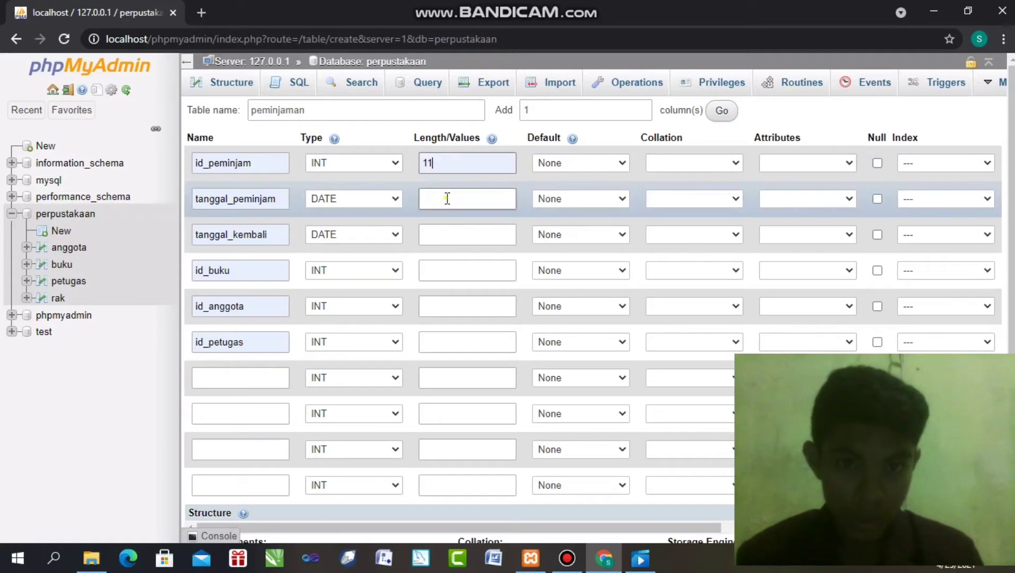
left_click(449, 204)
type("50")
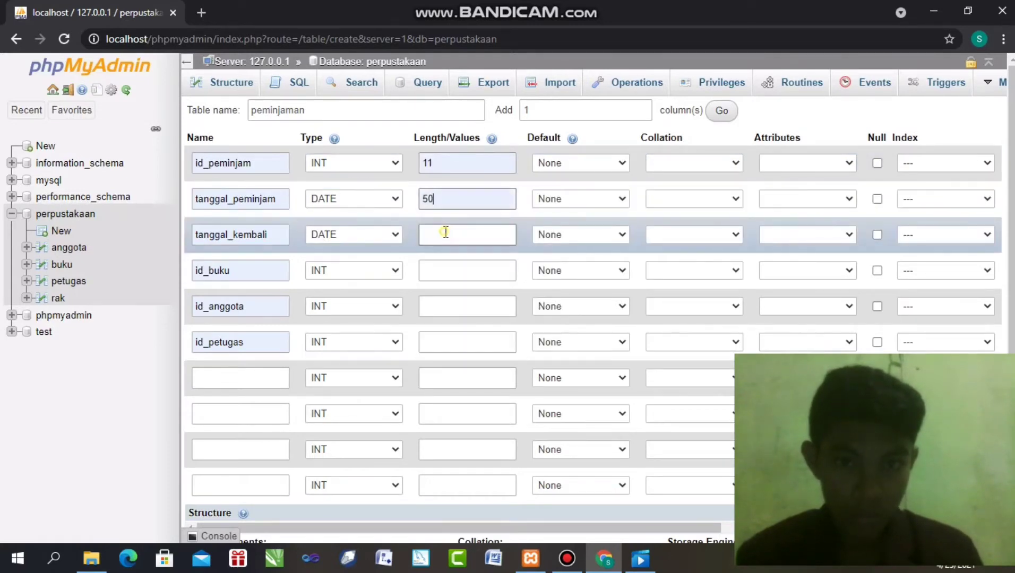
left_click(452, 240)
left_click(451, 266)
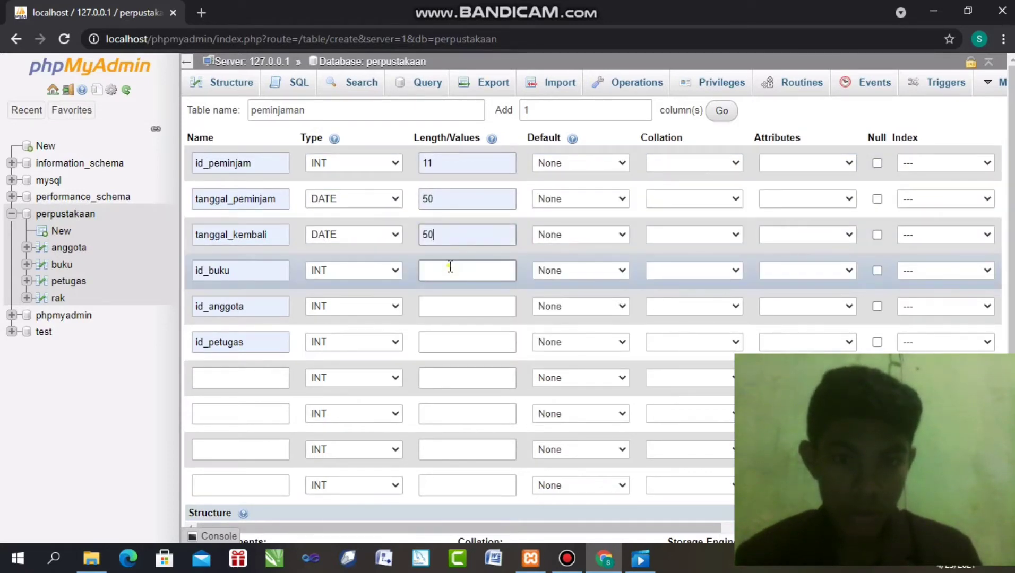
left_click(450, 266)
left_click(445, 299)
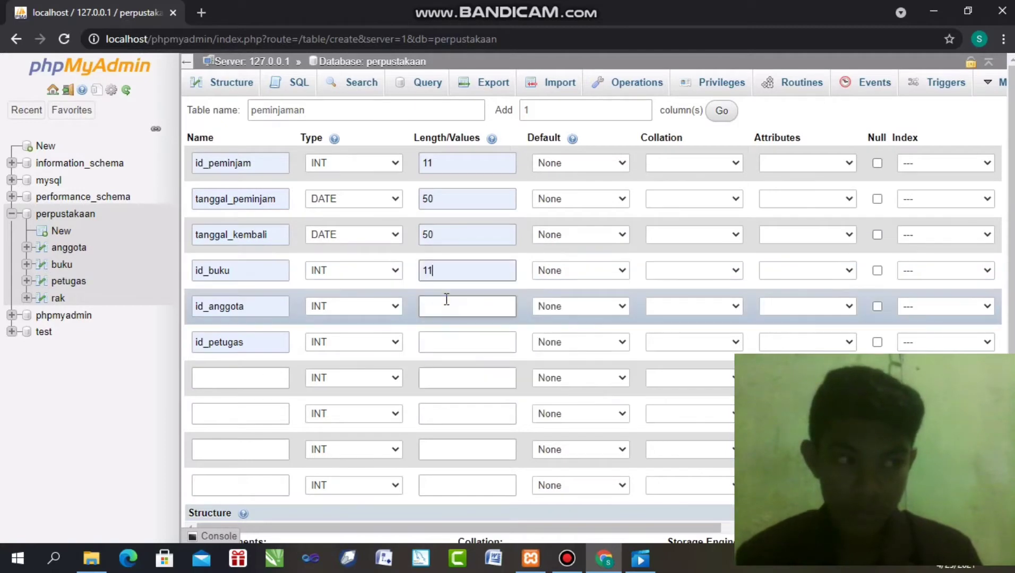
left_click(442, 312)
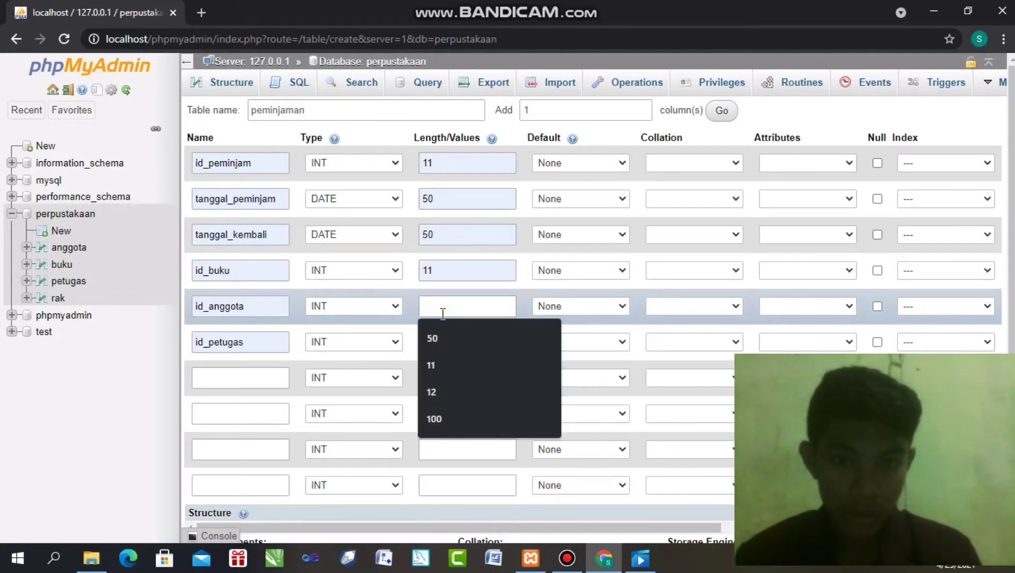
left_click(435, 361)
left_click(436, 344)
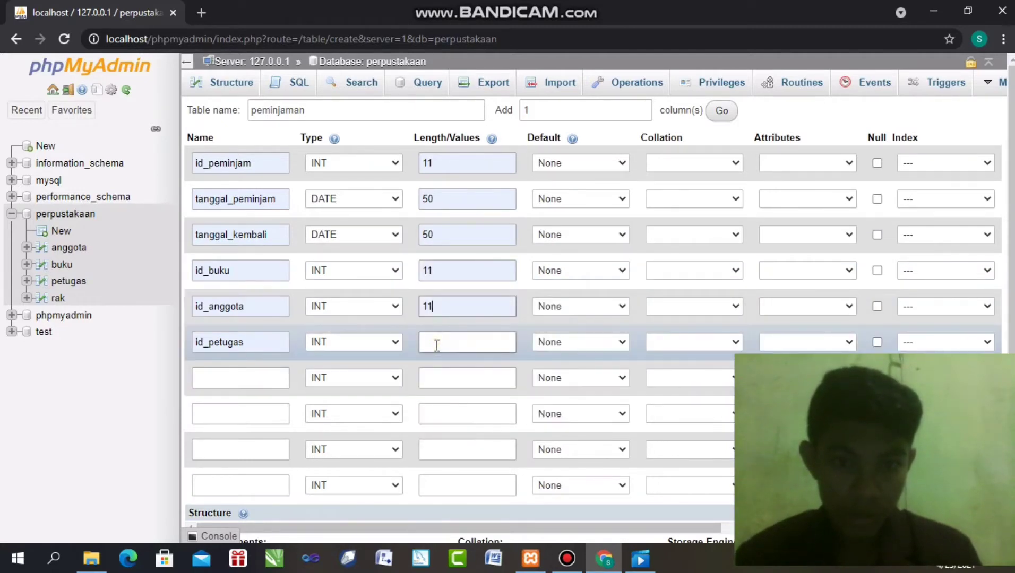
left_click(443, 366)
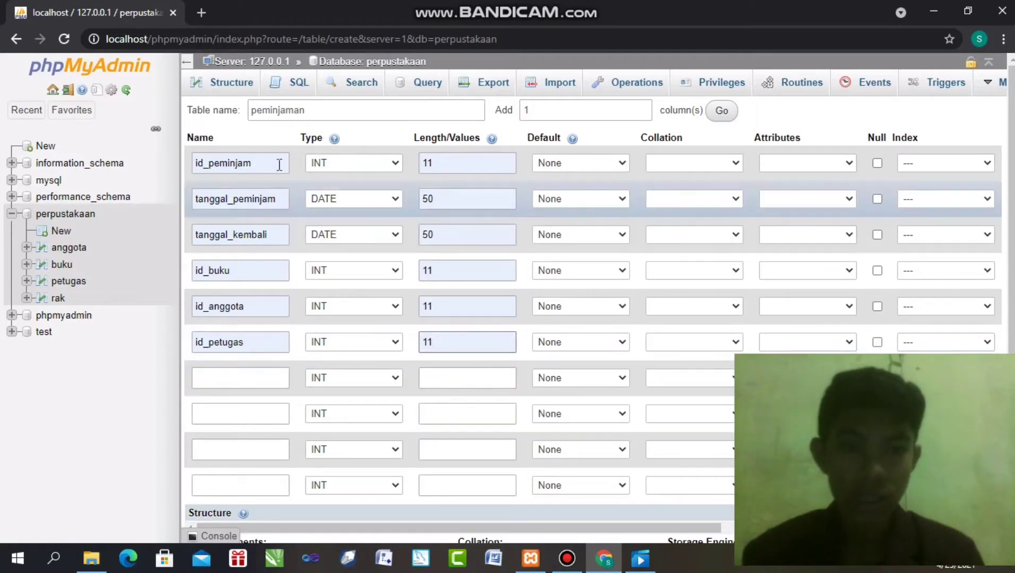
Choose PRIMARY as id_peminjam's index and confirm it with Go in the Add index dialog
left_click(909, 163)
left_click(918, 190)
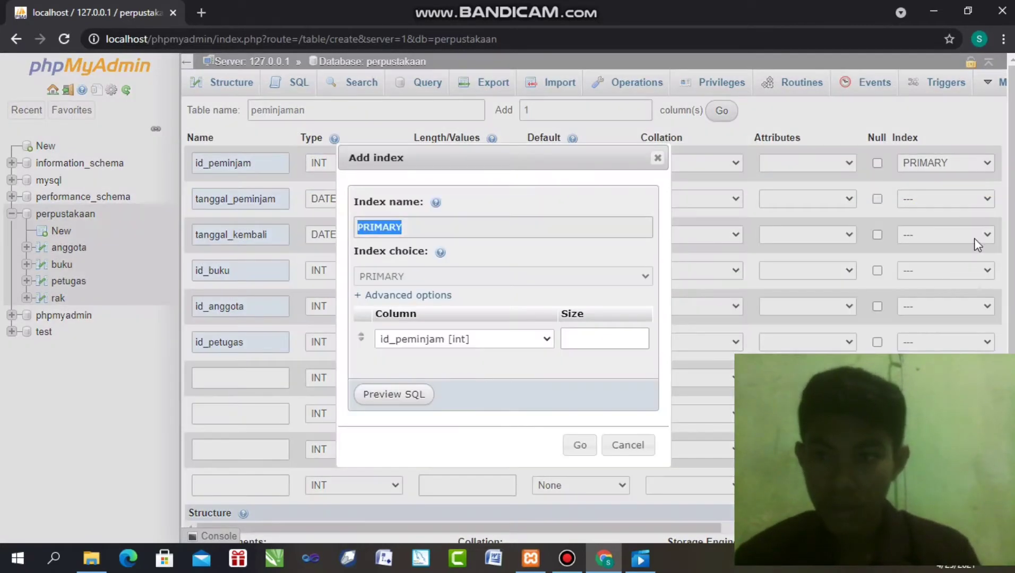
left_click(584, 440)
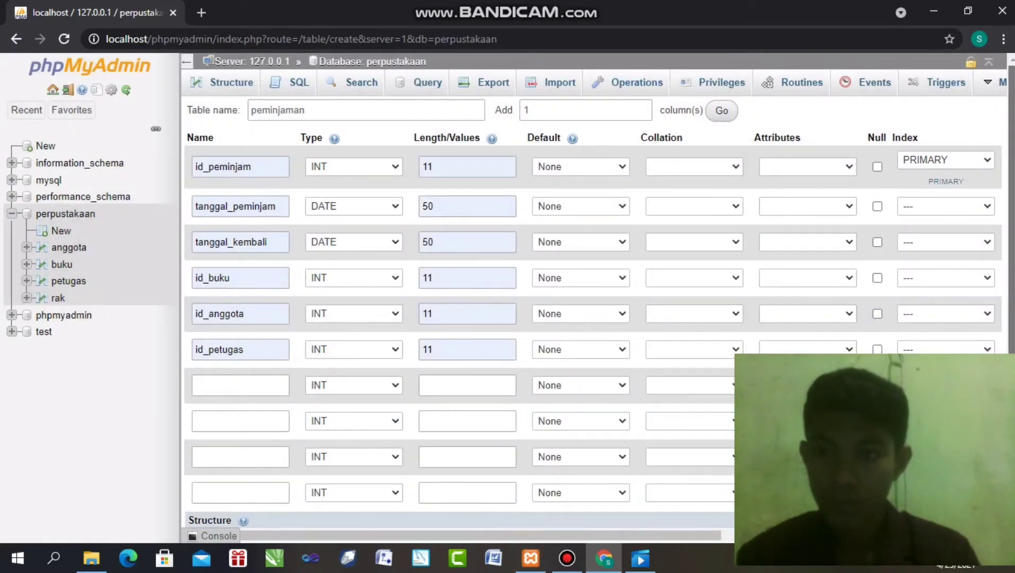
scroll(568, 529, "down", 1)
left_click_drag(580, 520, 652, 518)
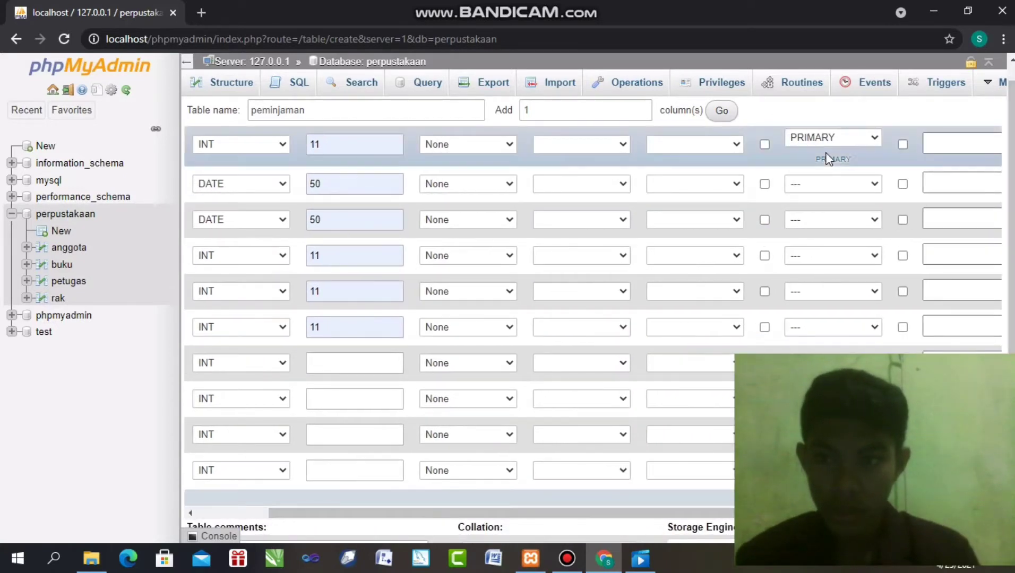
Tick A_I for id_peminjam, save the peminjaman table, and open its structure
left_click(902, 144)
scroll(1011, 125, "up", 1)
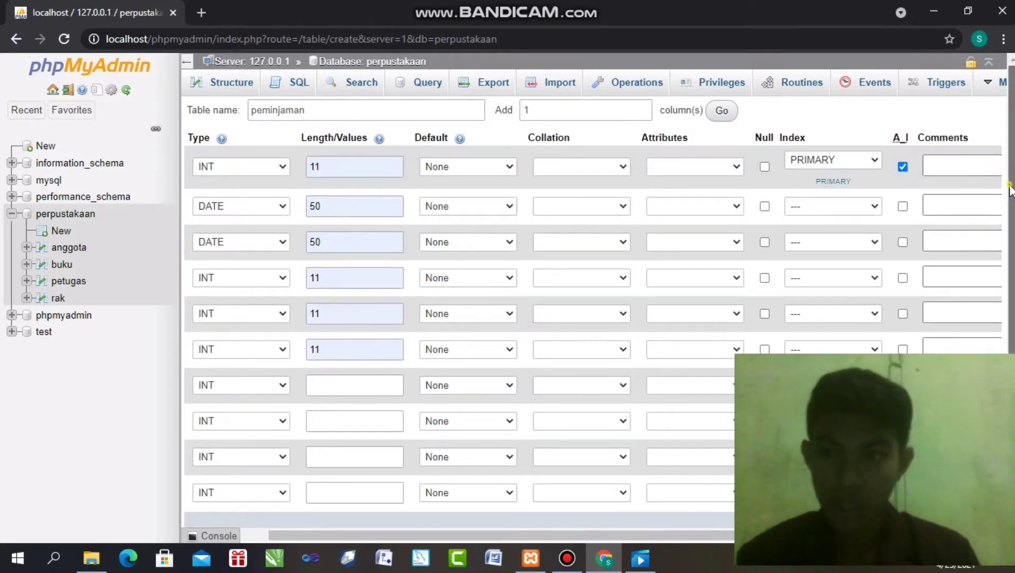
scroll(1008, 244, "down", 3)
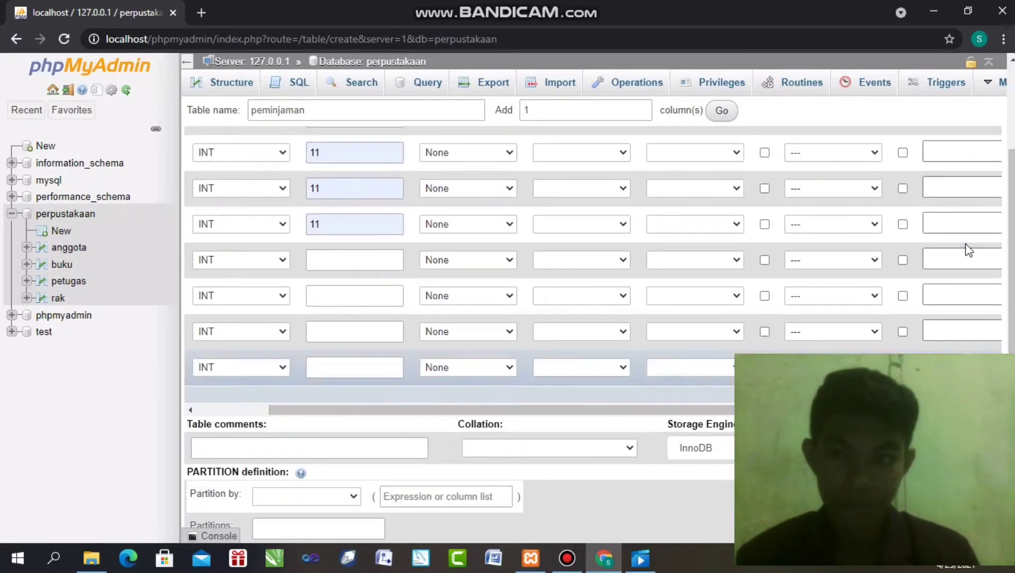
scroll(1010, 250, "down", 2)
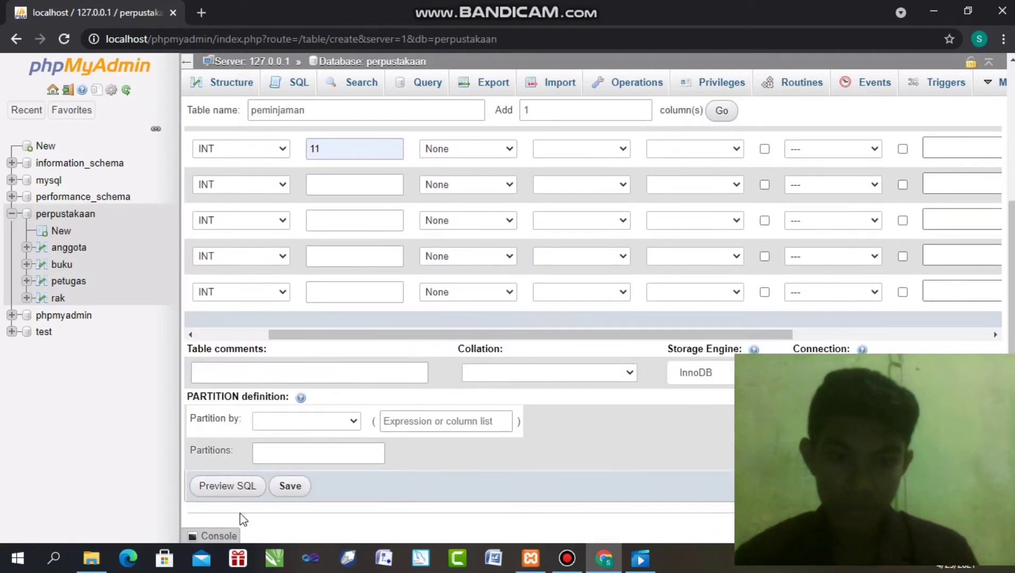
left_click(288, 488)
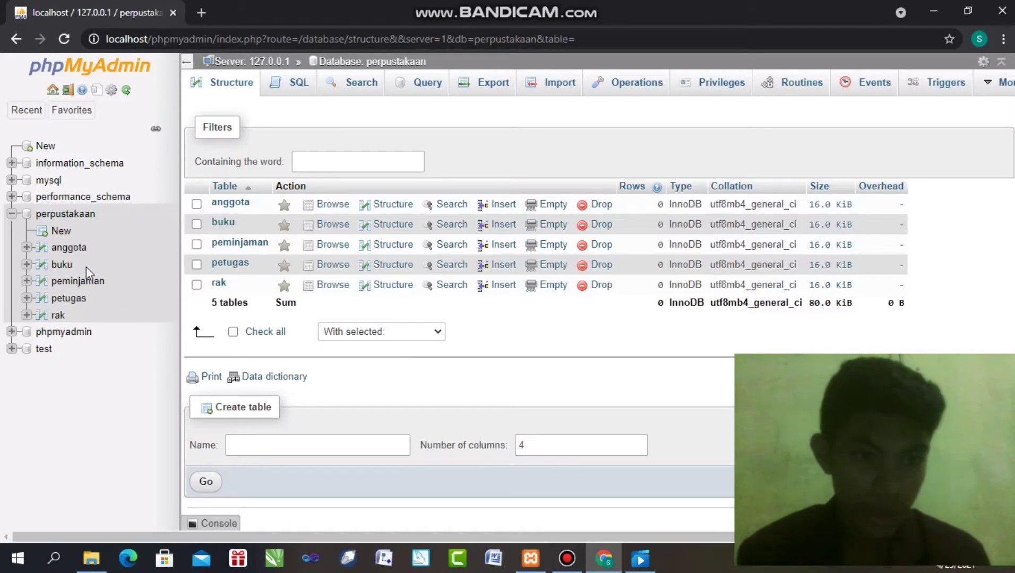
left_click(84, 279)
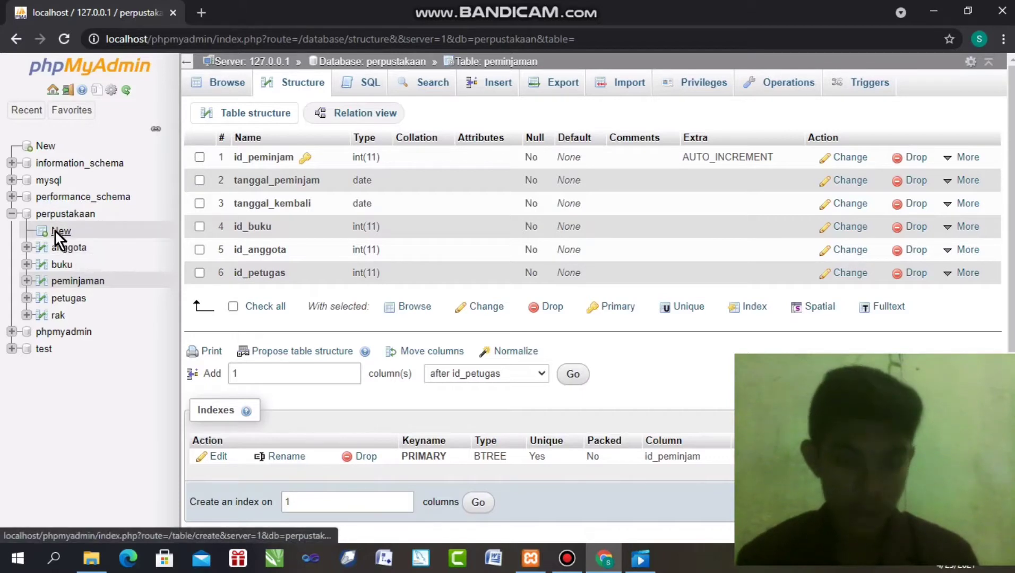
Start a new table named pengembalian in perpustakaan with 6 extra column rows
left_click(54, 229)
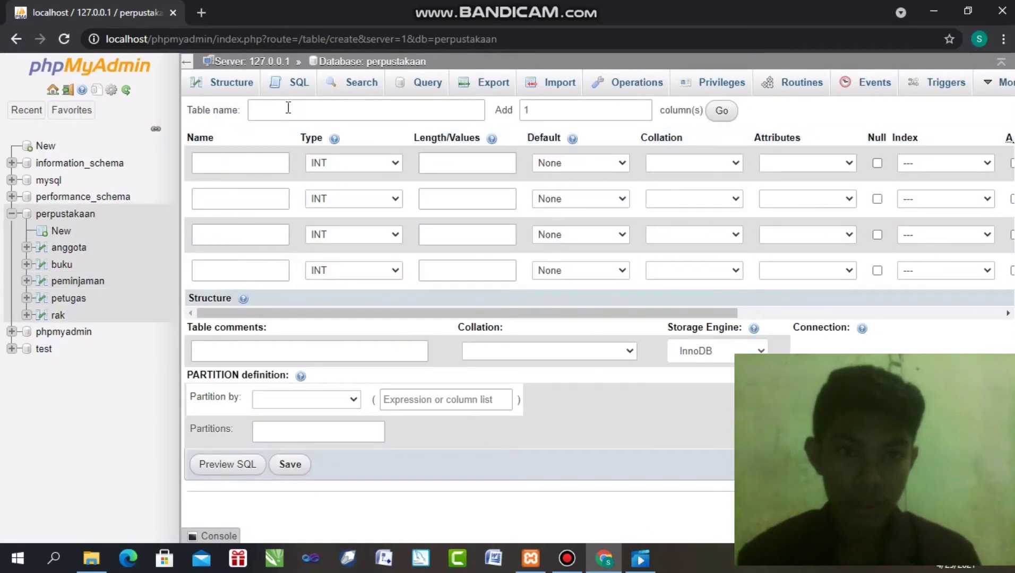
left_click(288, 108)
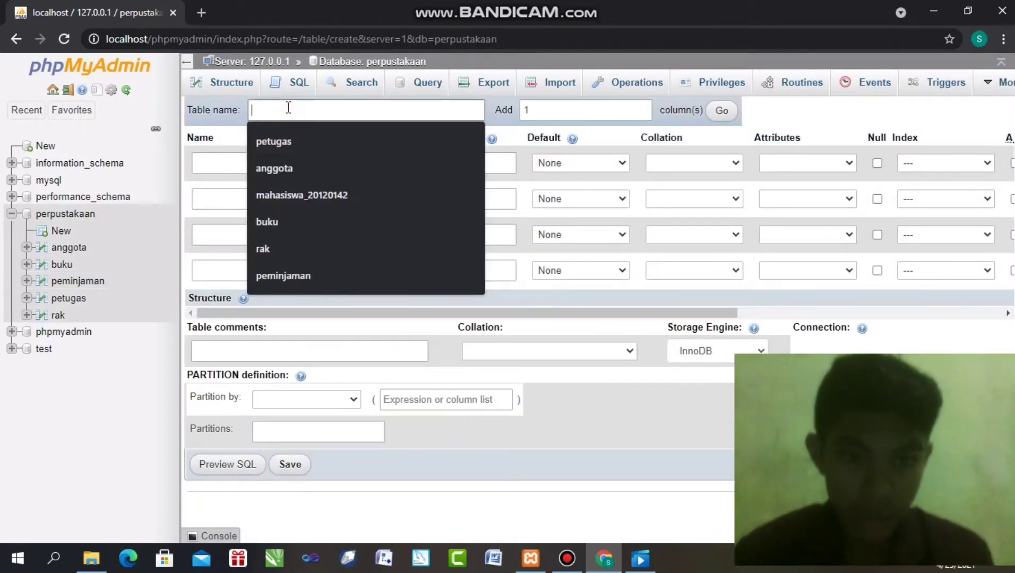
type("peng")
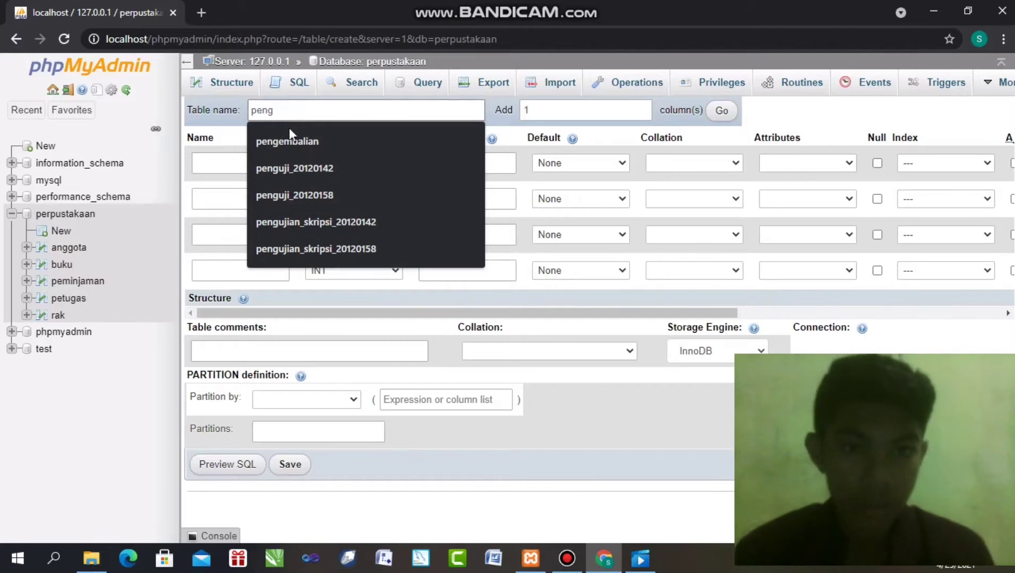
left_click(300, 148)
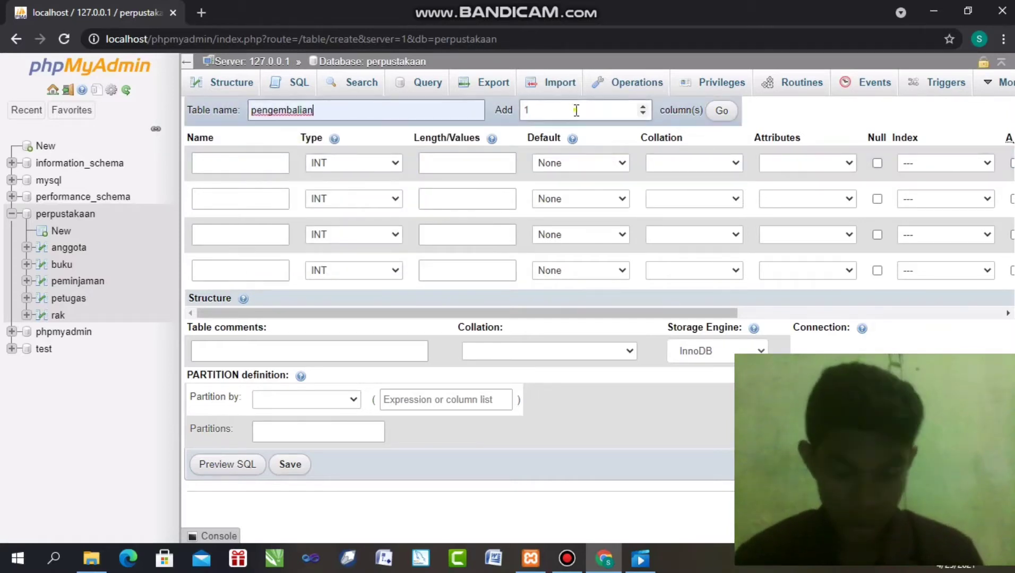
double_click(639, 110)
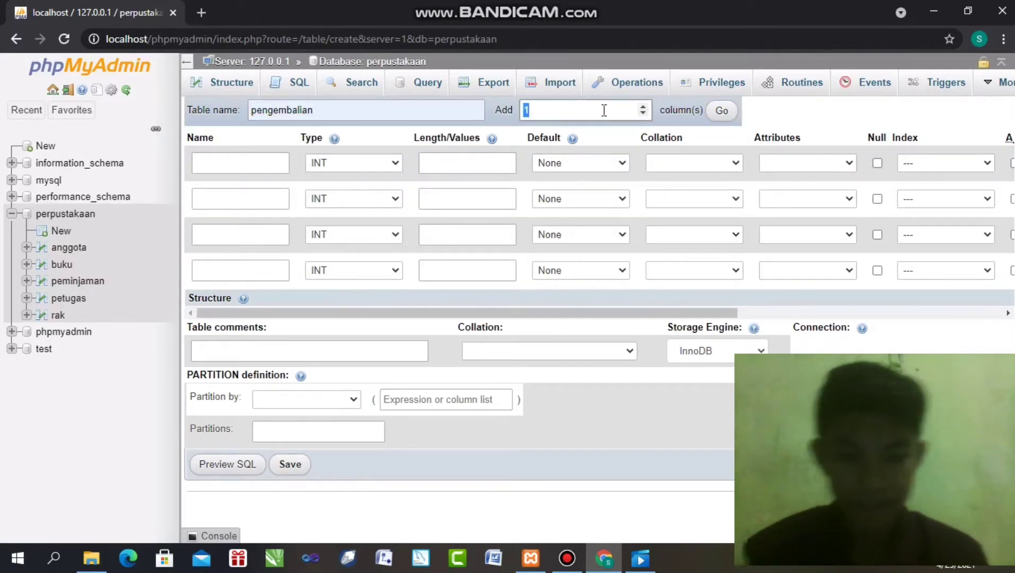
type("6")
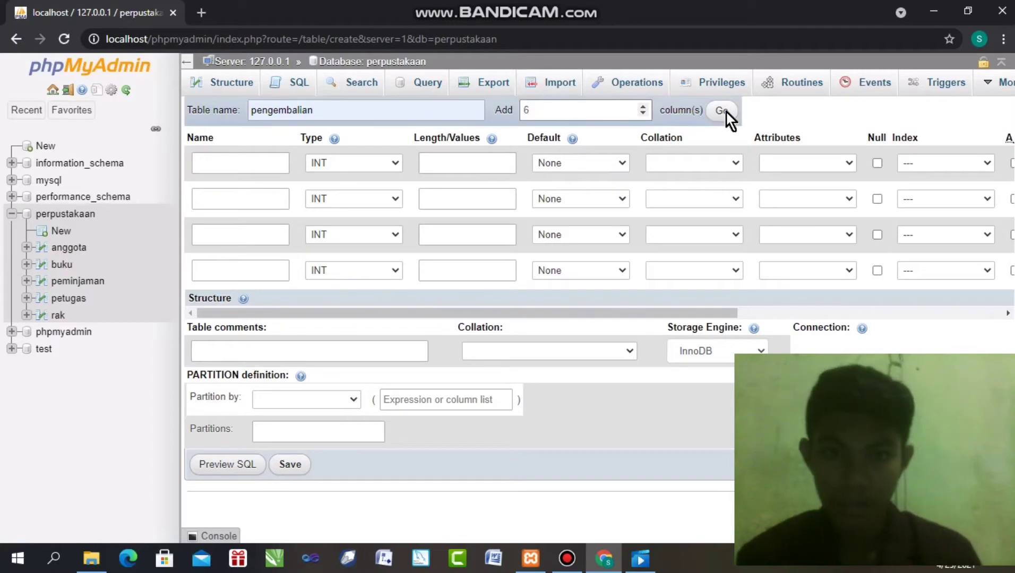
left_click(722, 110)
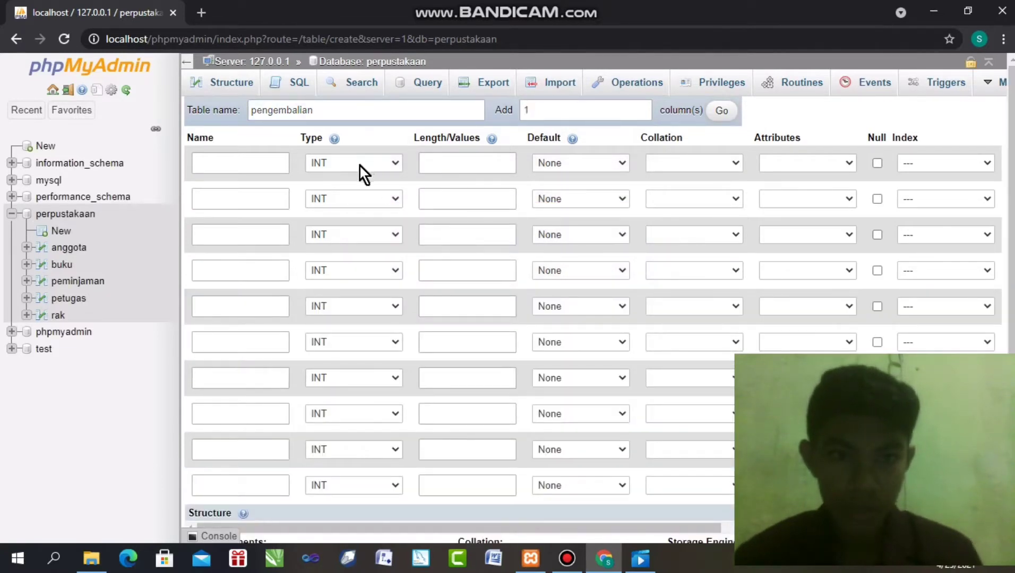
Name the columns id_pengembalian, tanggal_pengembalian, denda, id_buku, id_anggota and id_petugas
left_click(261, 159)
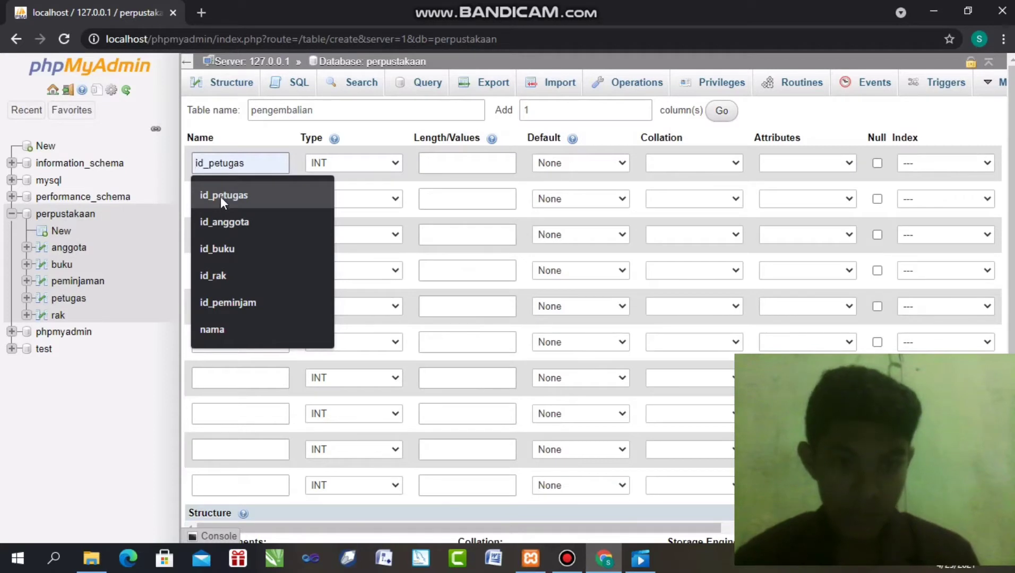
type("id")
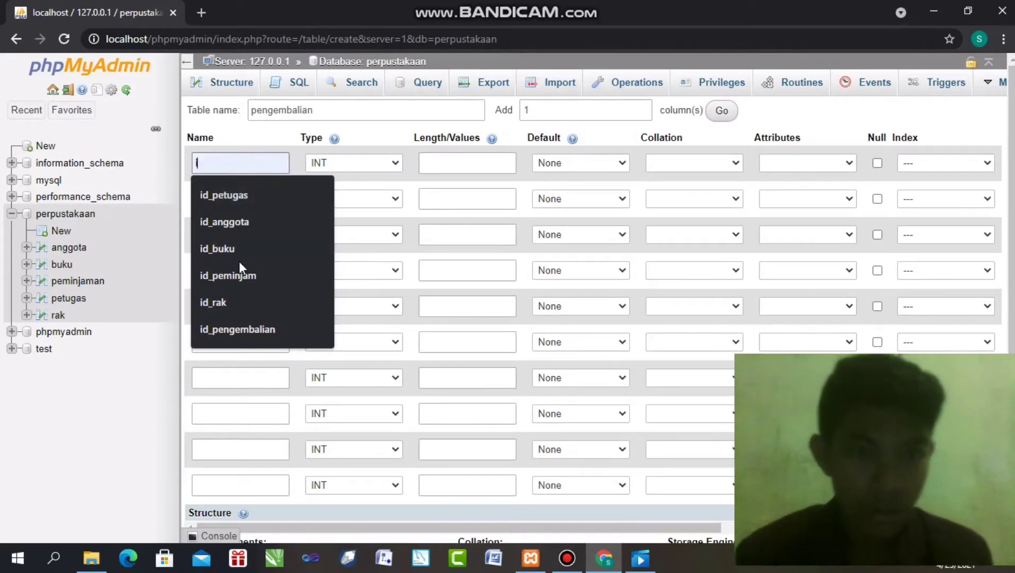
left_click(260, 329)
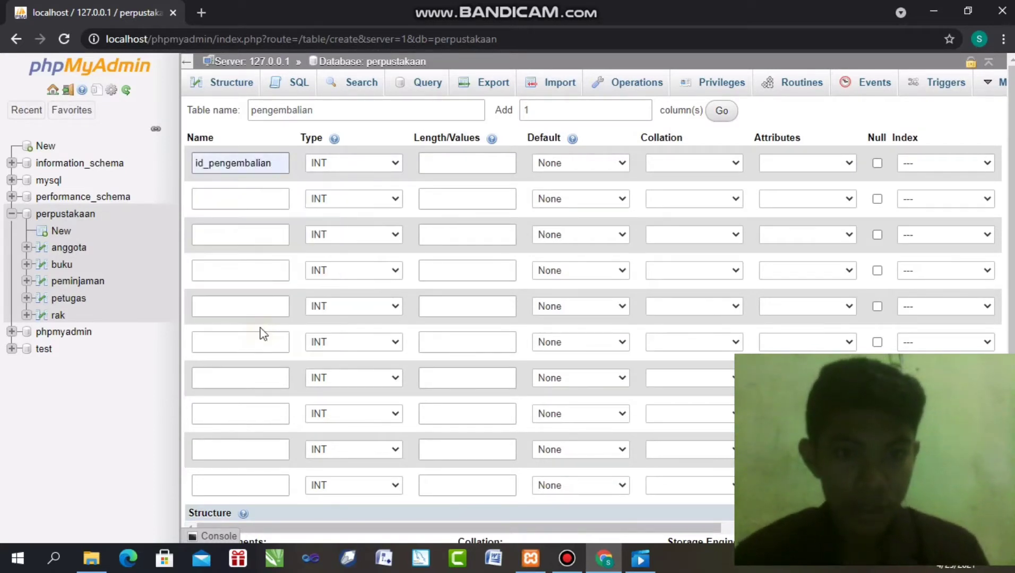
left_click(253, 199)
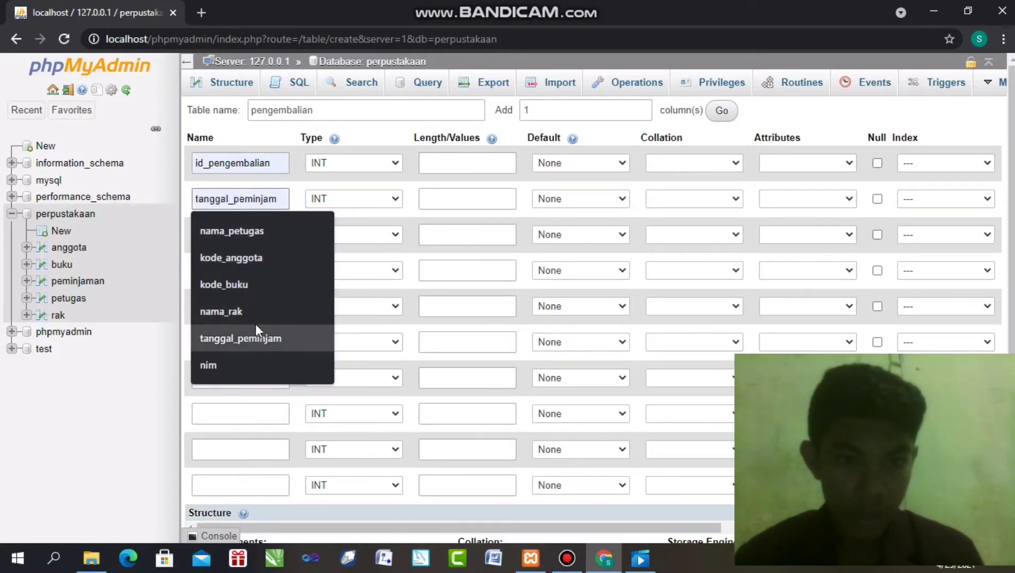
type("tang")
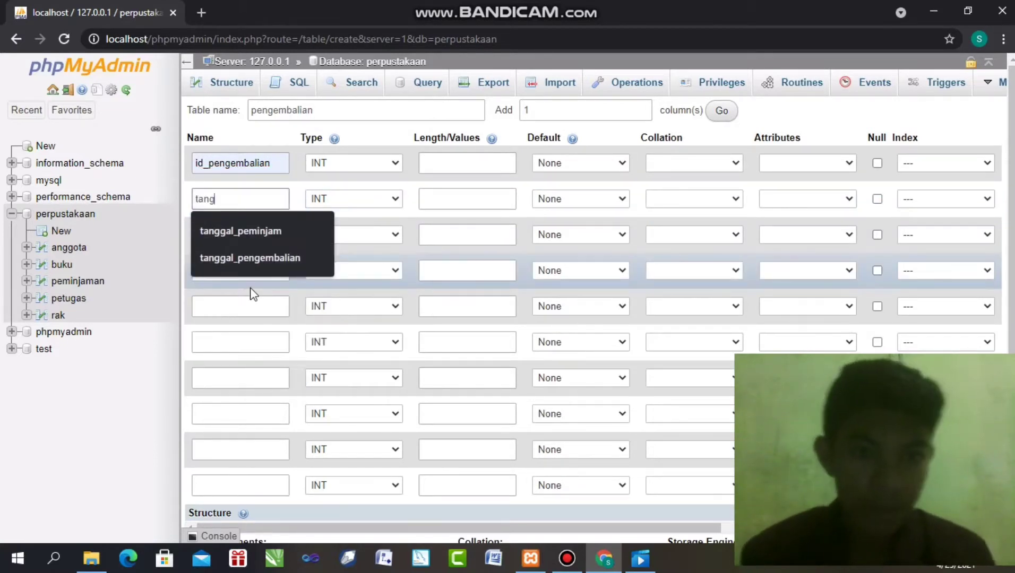
left_click(255, 259)
left_click(242, 232)
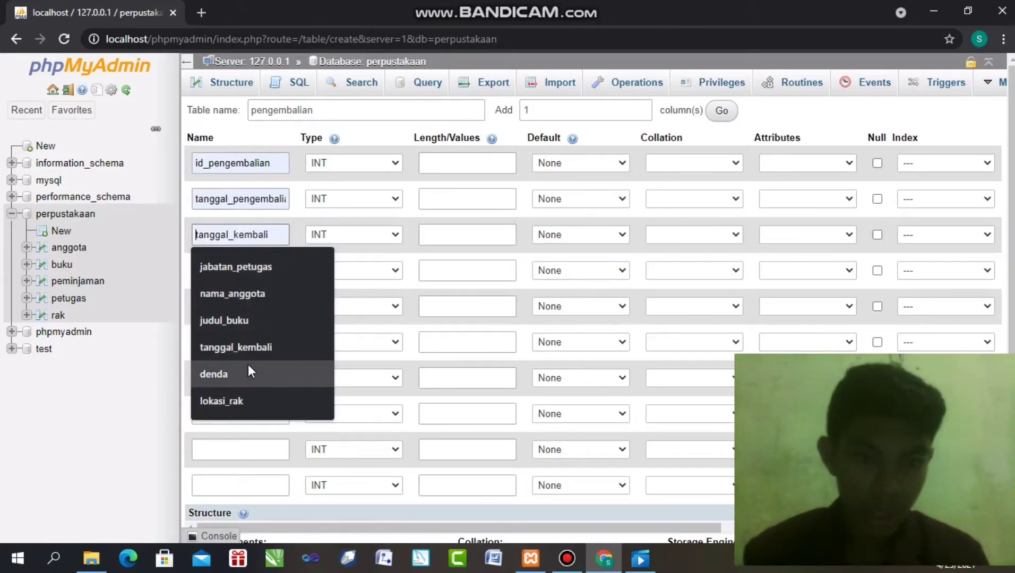
left_click(249, 366)
left_click(239, 266)
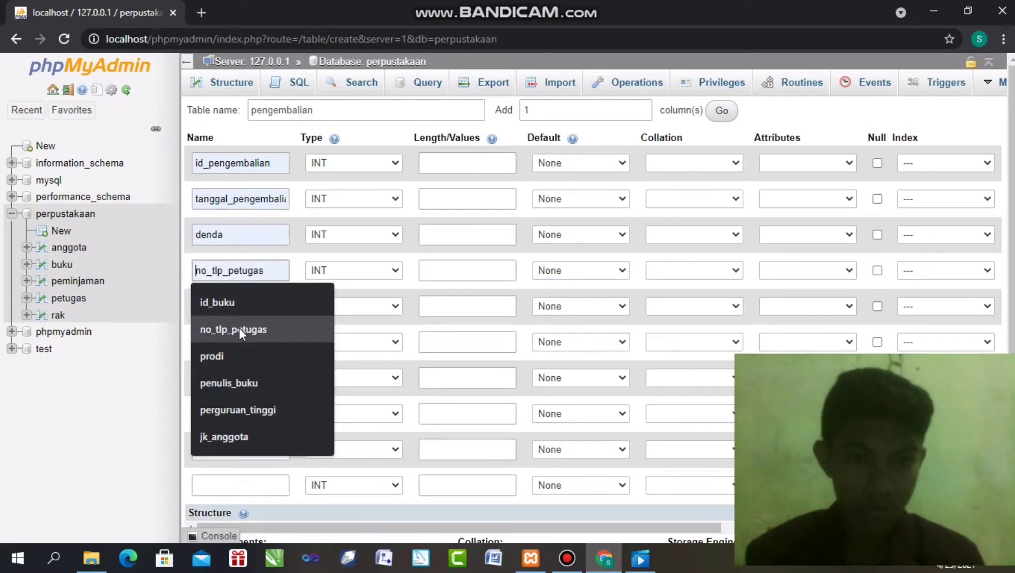
left_click(235, 302)
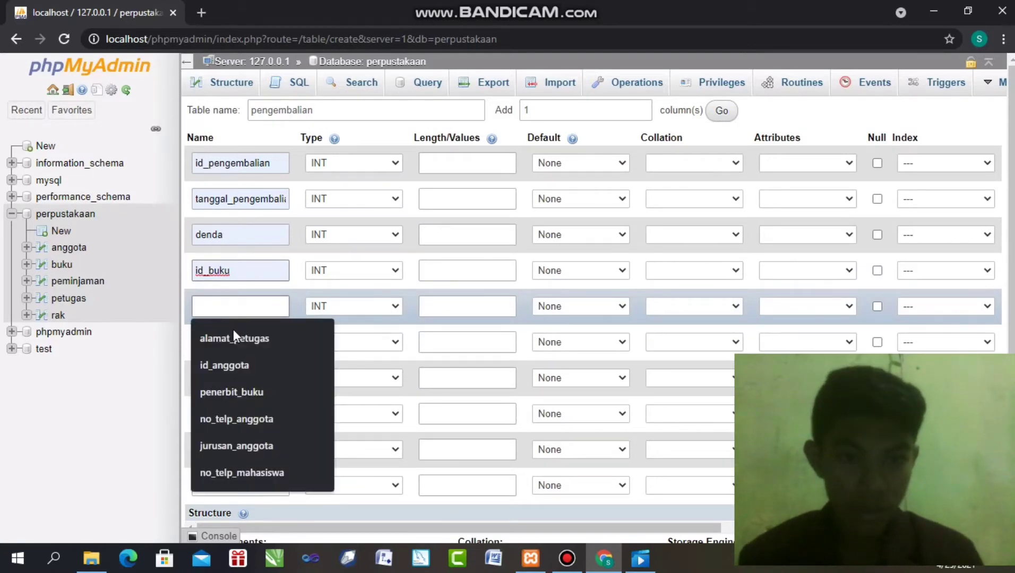
left_click(230, 363)
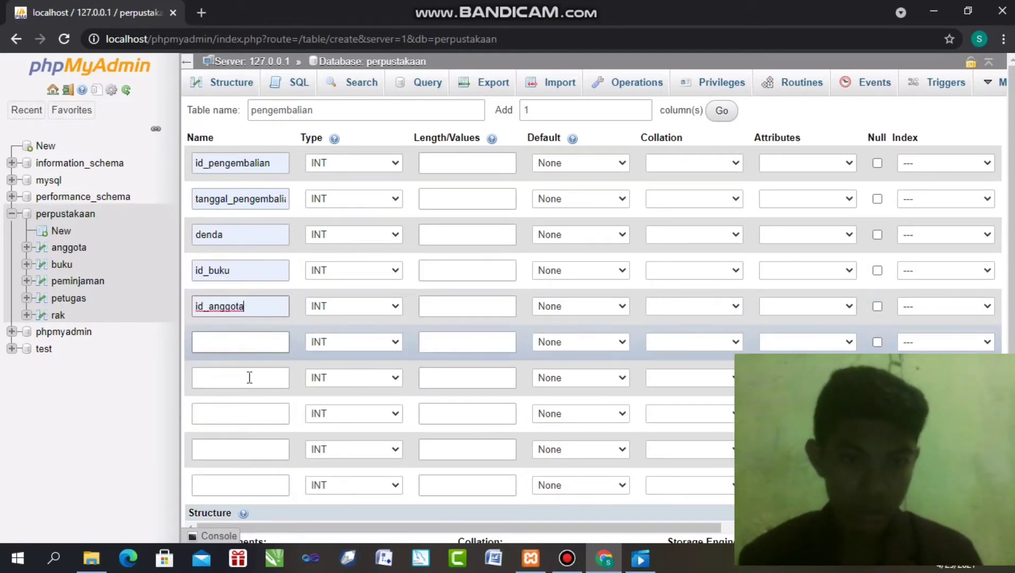
left_click(250, 342)
left_click(253, 376)
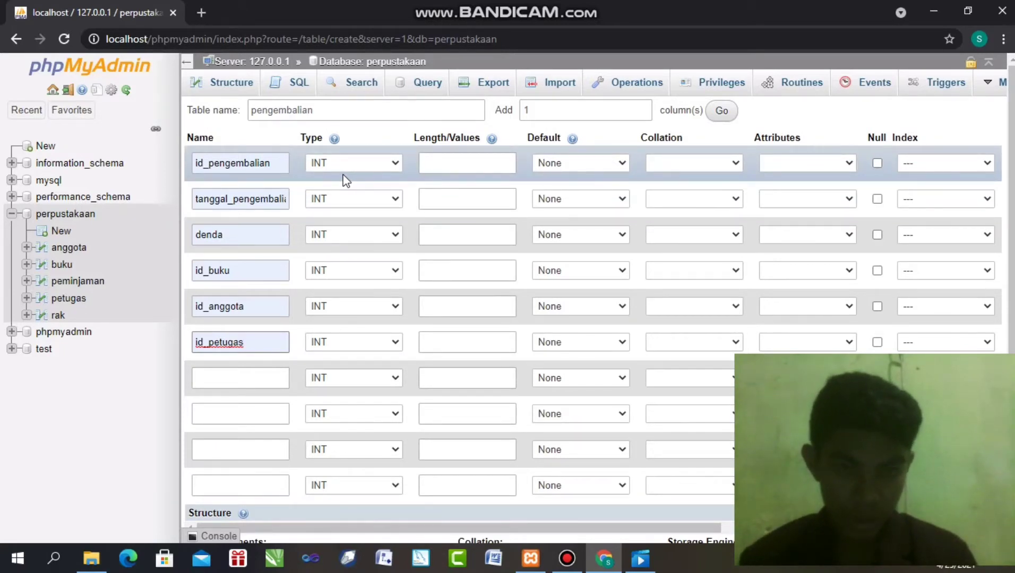
Make tanggal_pengembalian a DATE of length 50 and give id_pengembalian length 11
left_click(334, 197)
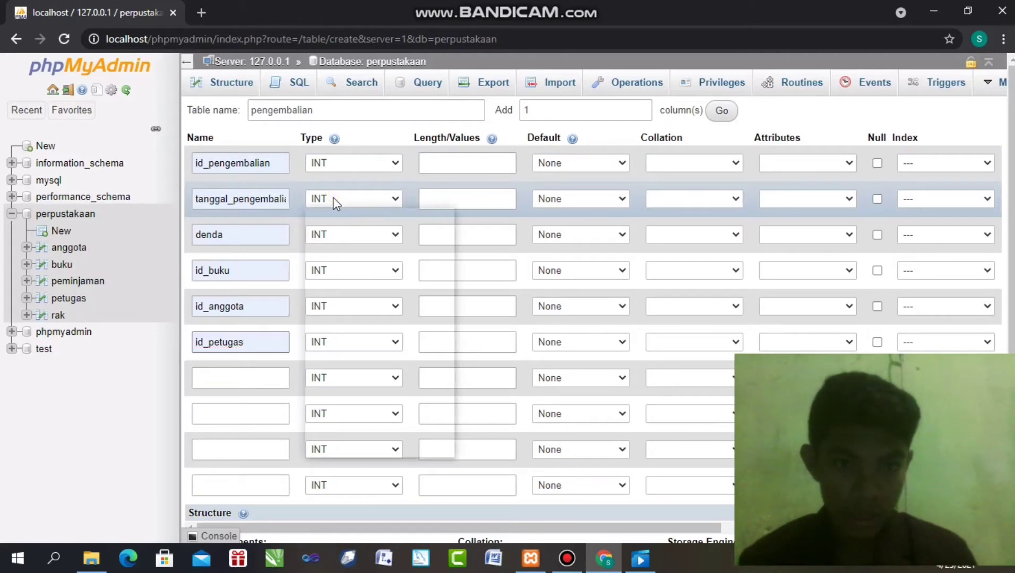
left_click(340, 251)
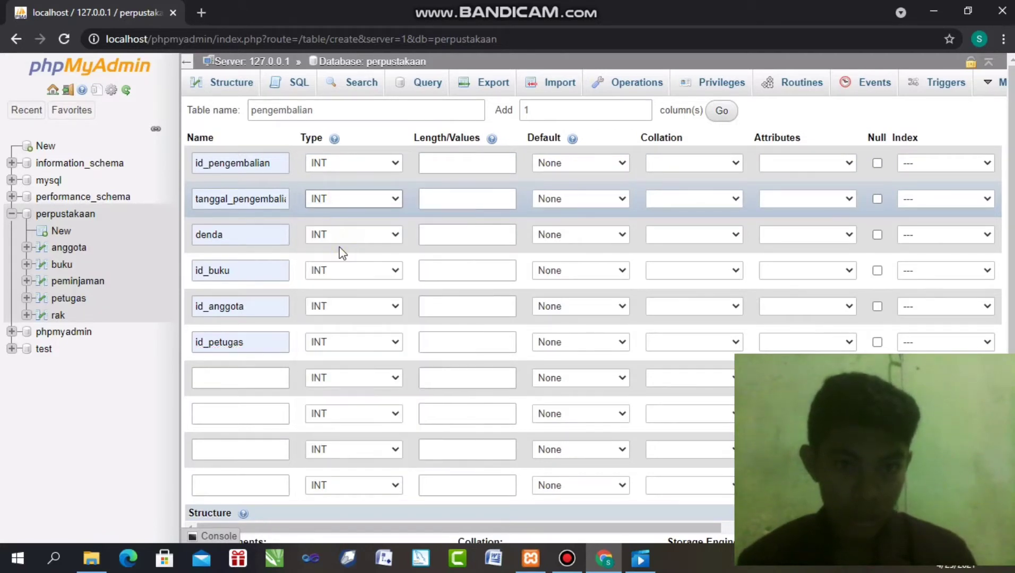
left_click(480, 163)
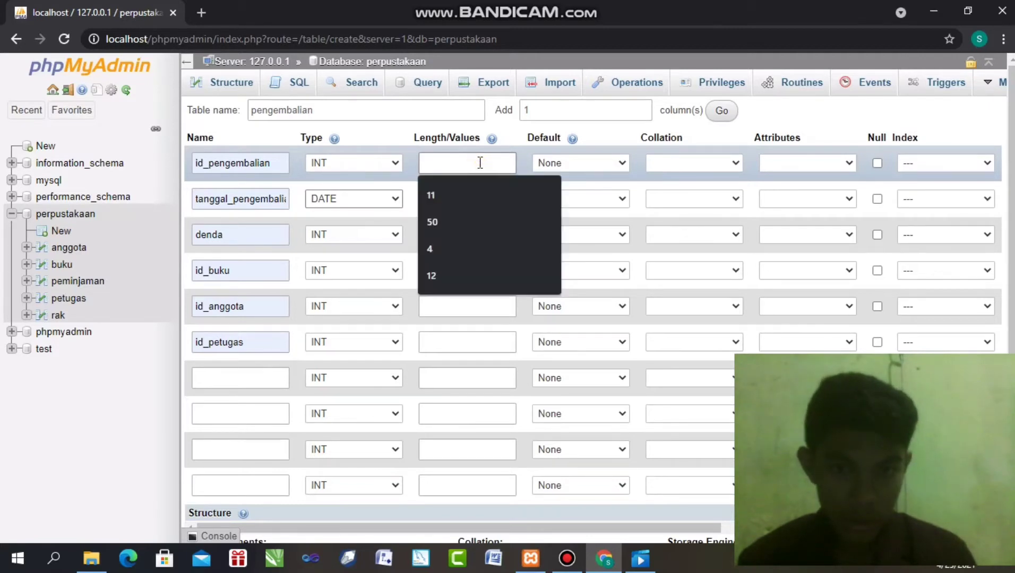
left_click(451, 190)
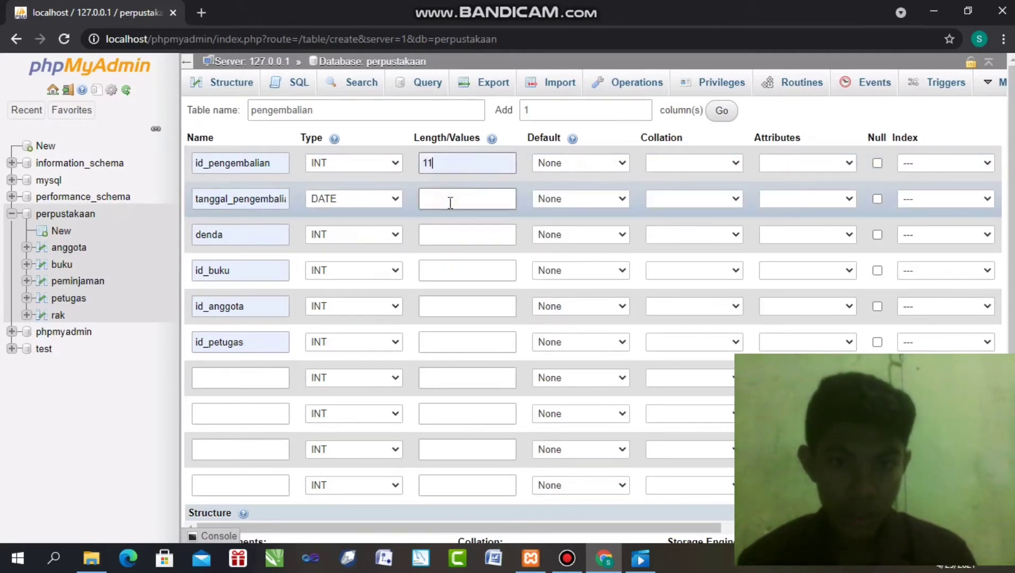
left_click(450, 203)
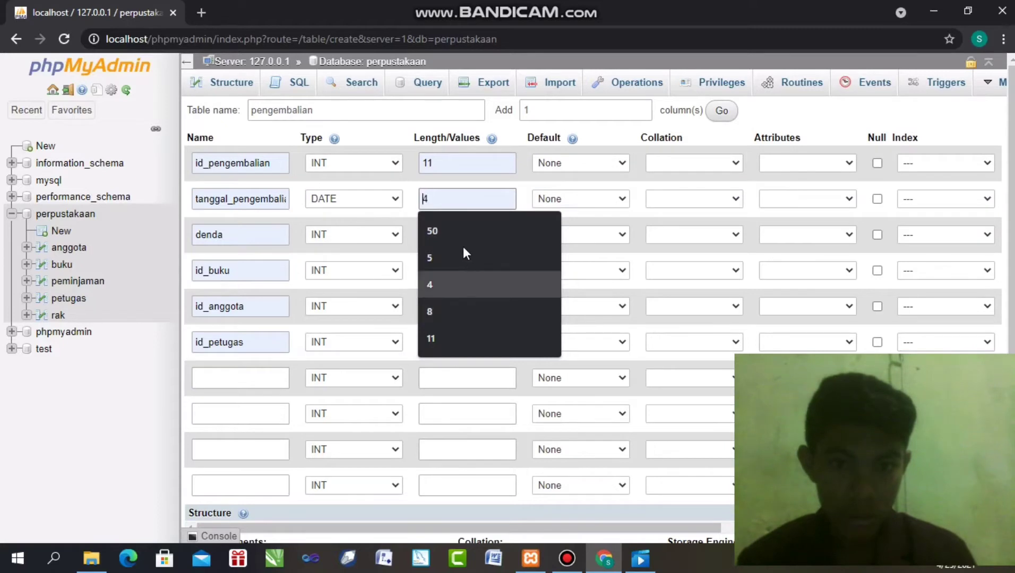
left_click(459, 228)
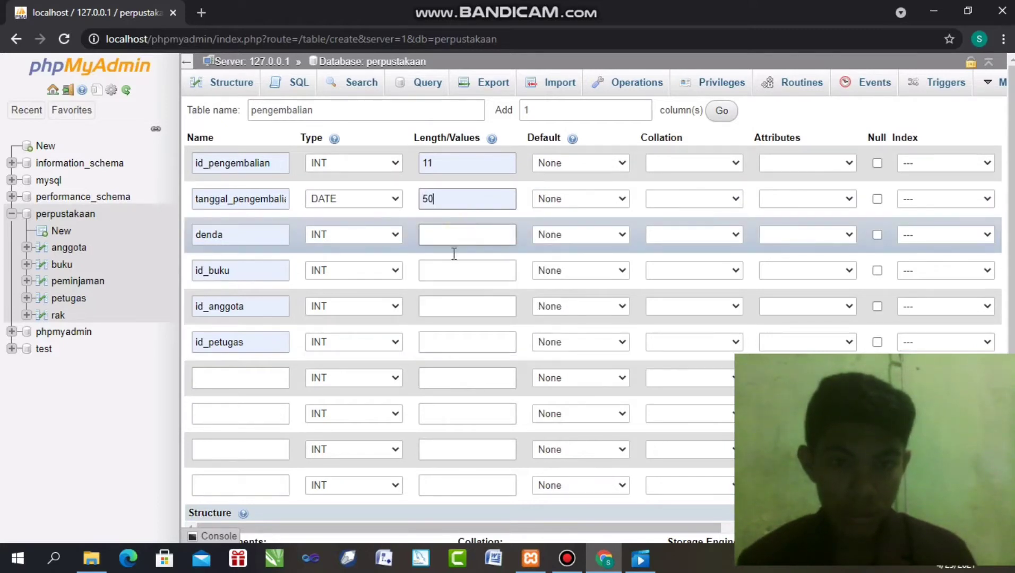
Set length 11 for denda, id_buku, id_anggota and id_petugas
left_click(454, 240)
left_click(445, 295)
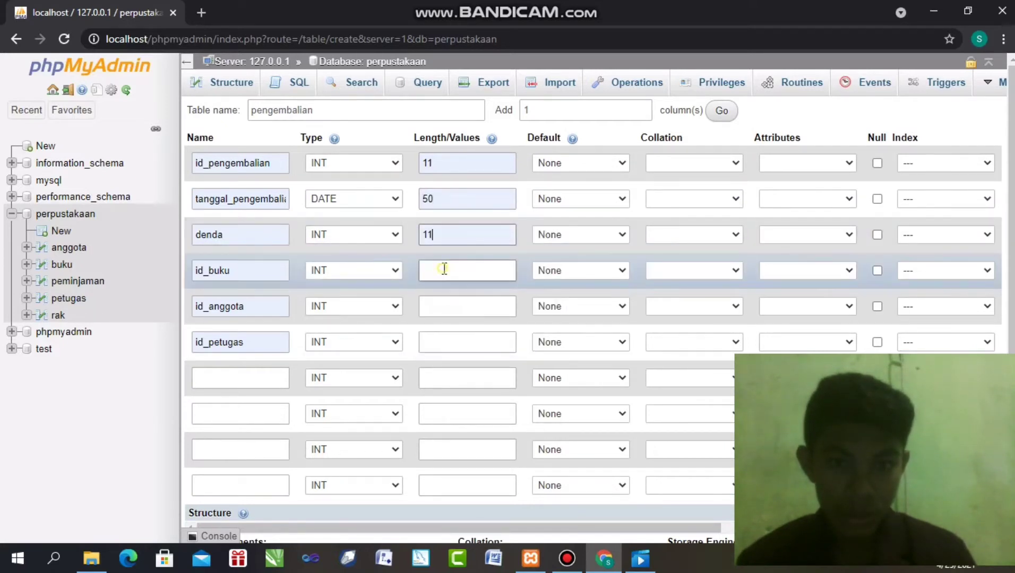
left_click(444, 269)
left_click(441, 298)
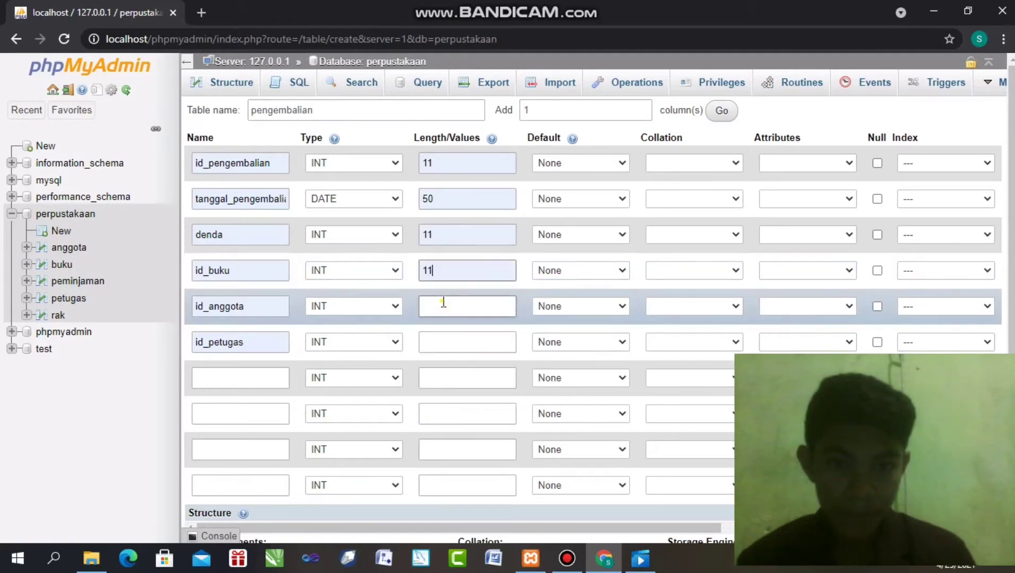
left_click(442, 302)
left_click(446, 340)
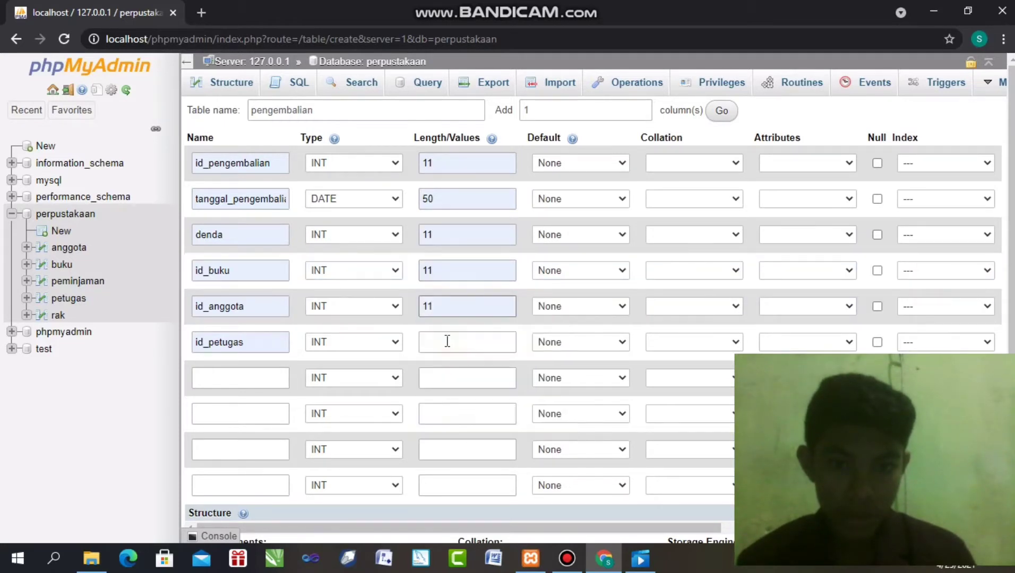
left_click(447, 341)
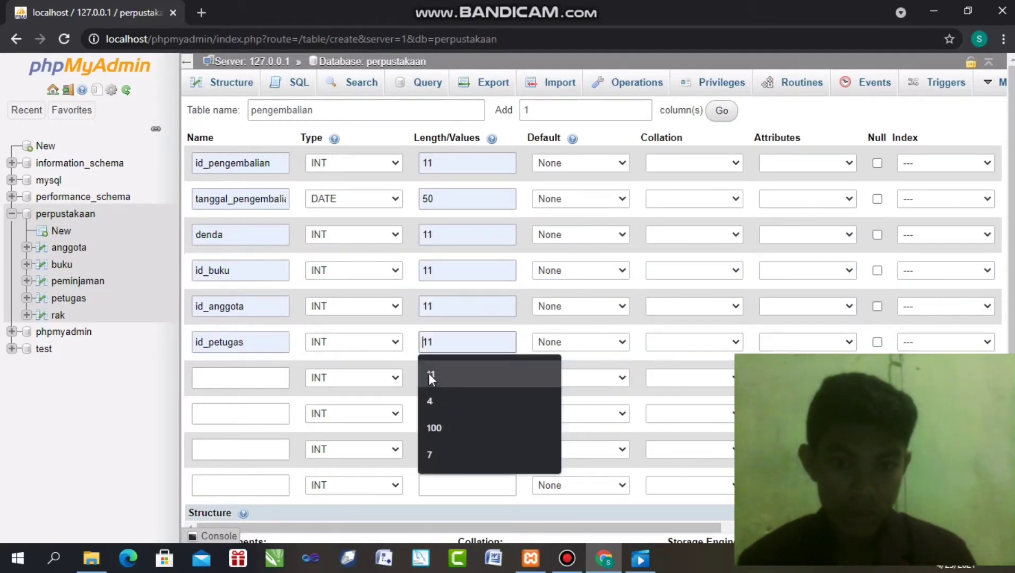
left_click(428, 375)
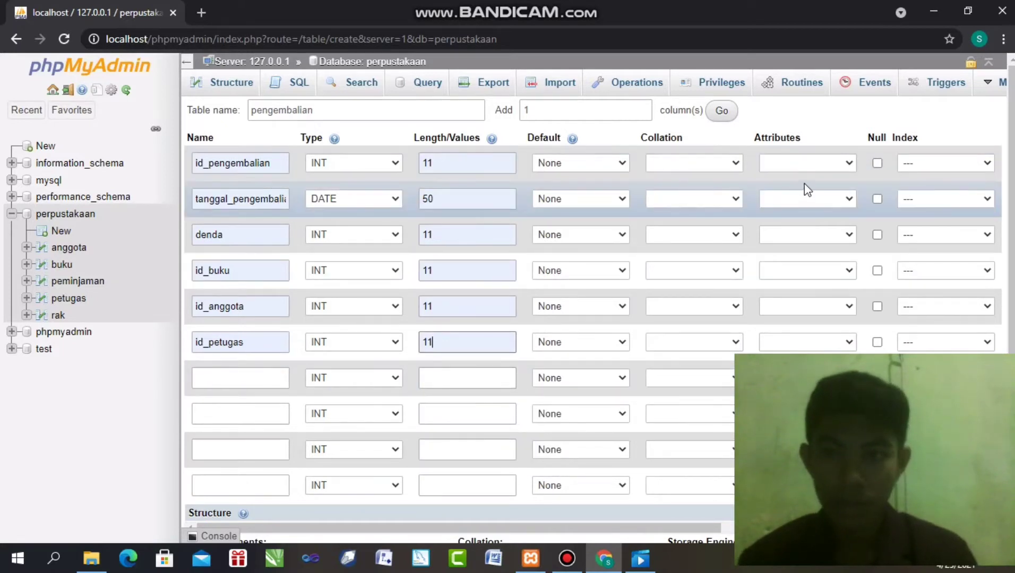
Make id_pengembalian the PRIMARY key index with auto-increment (A_I) enabled
left_click(917, 163)
left_click(917, 190)
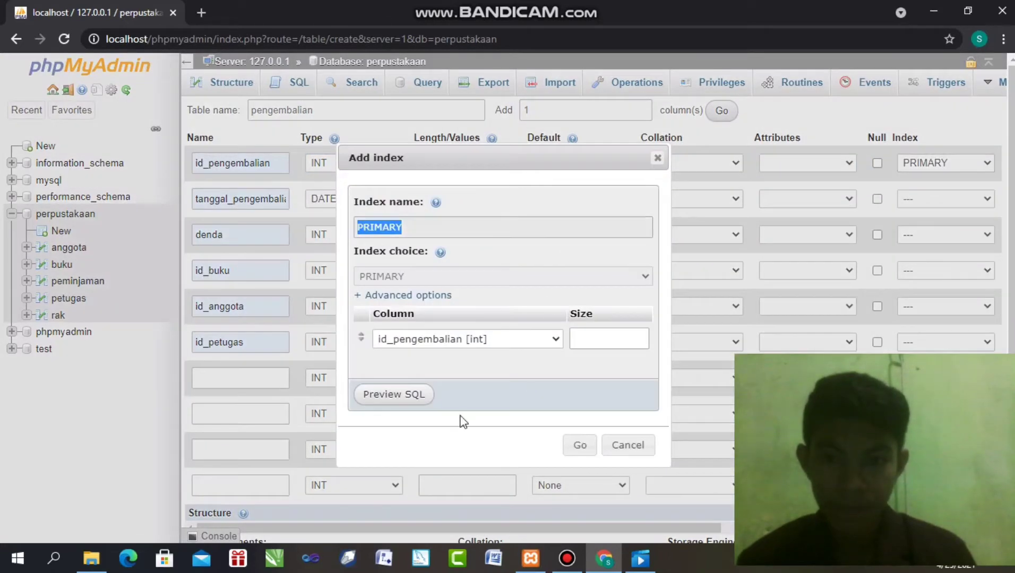
left_click(577, 444)
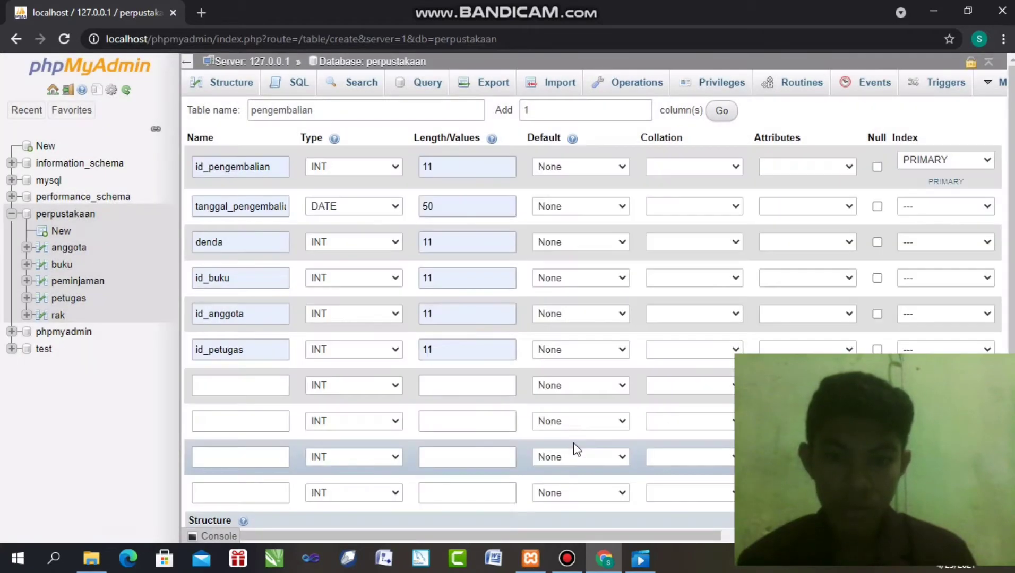
scroll(618, 502, "down", 1)
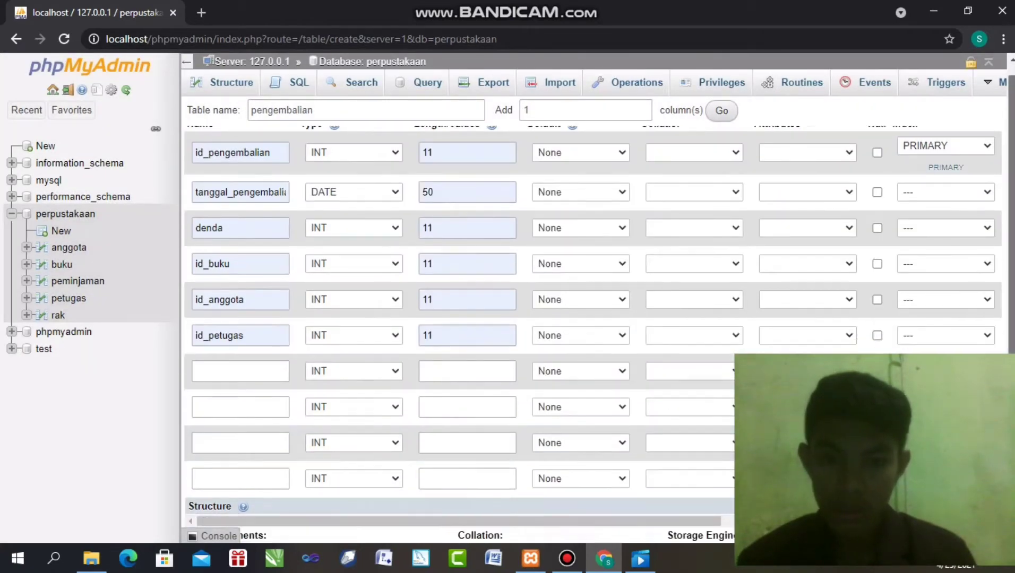
left_click_drag(619, 502, 707, 497)
scroll(1010, 238, "up", 1)
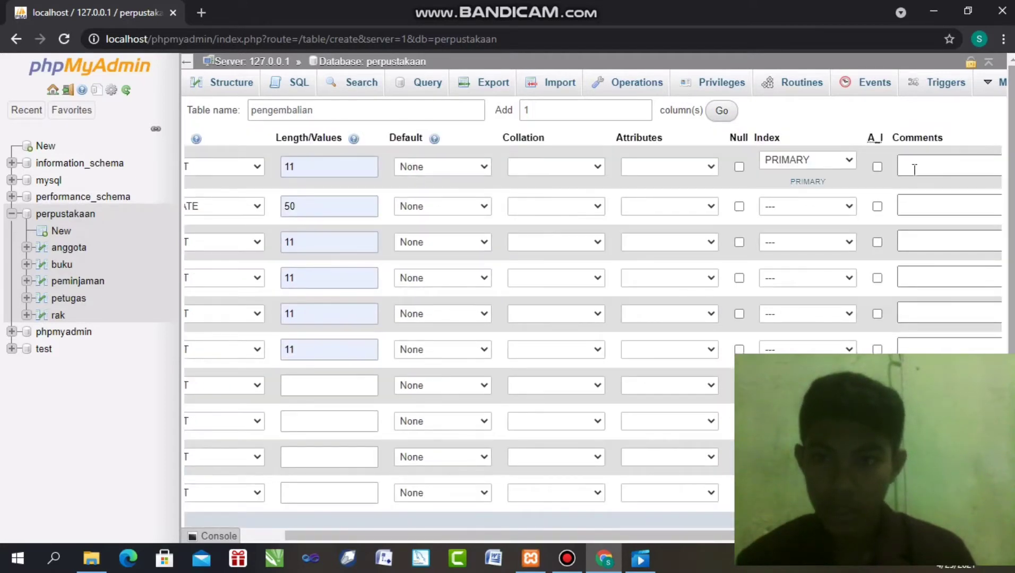
left_click(877, 167)
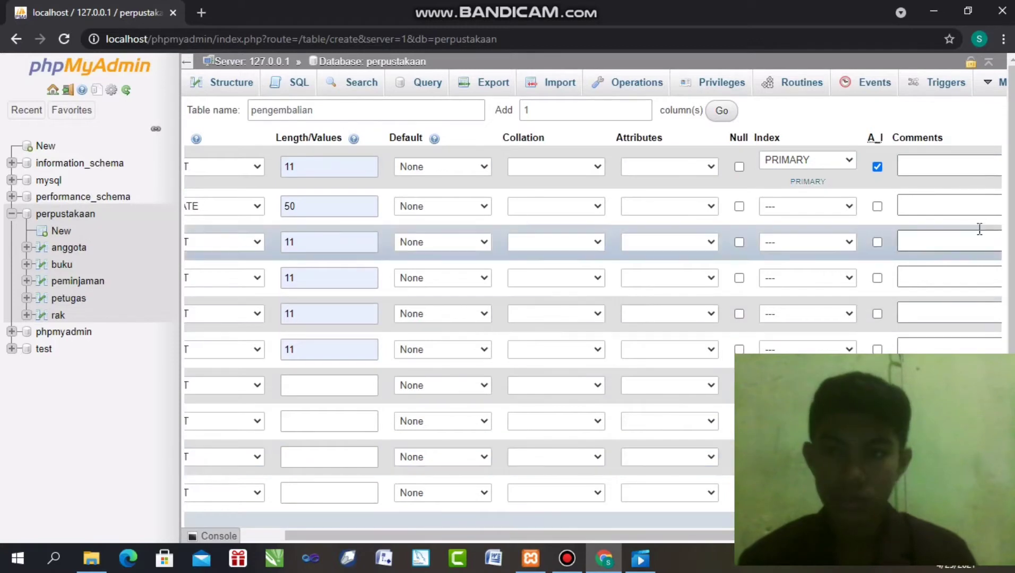
Save the new pengembalian table
scroll(1008, 215, "down", 2)
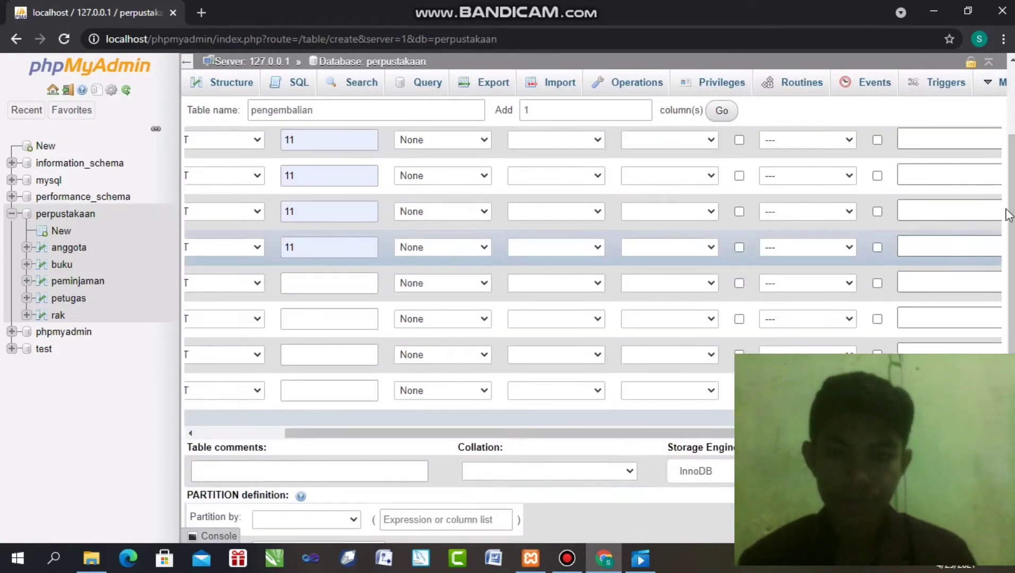
scroll(1009, 215, "down", 2)
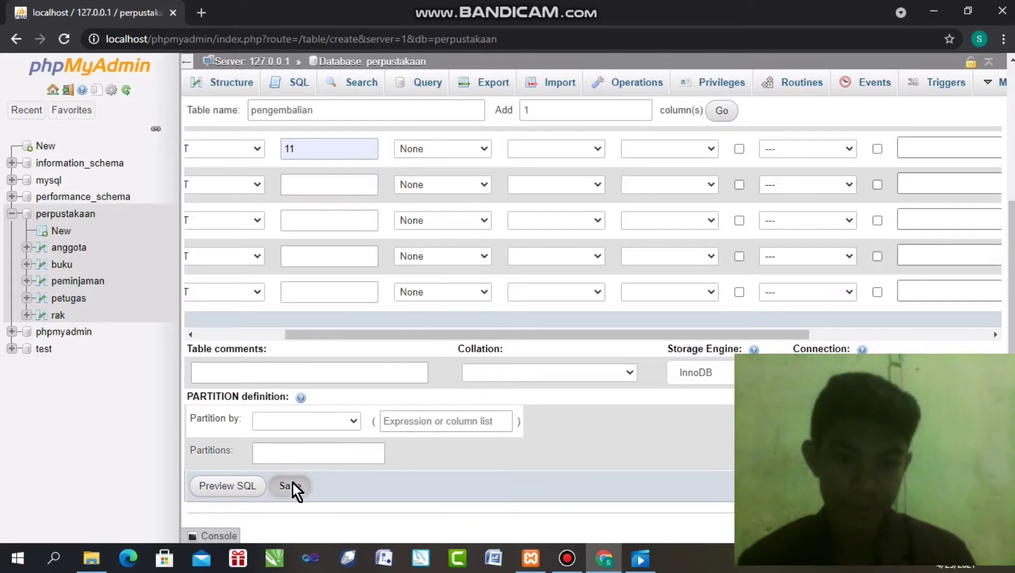
left_click(292, 482)
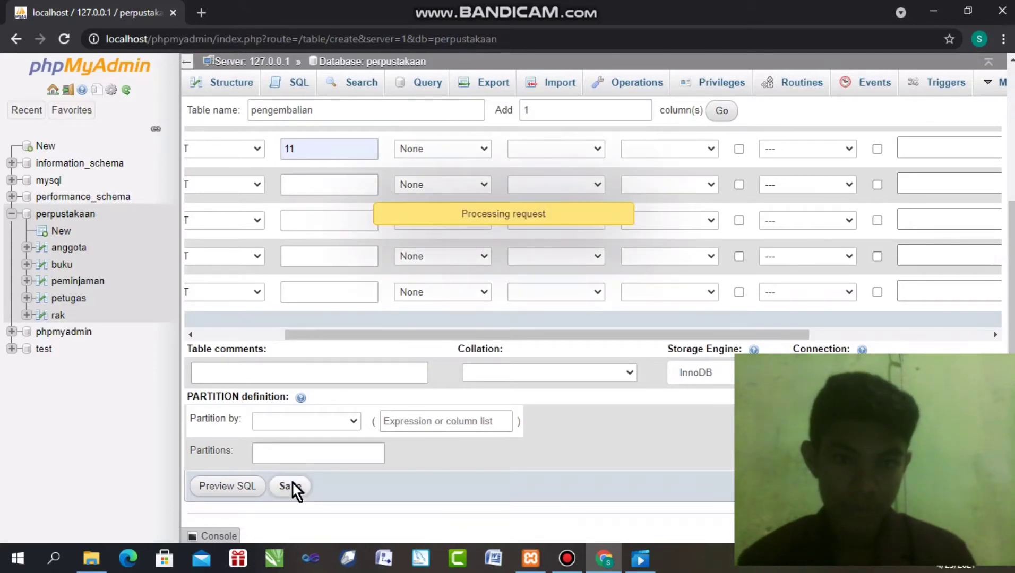
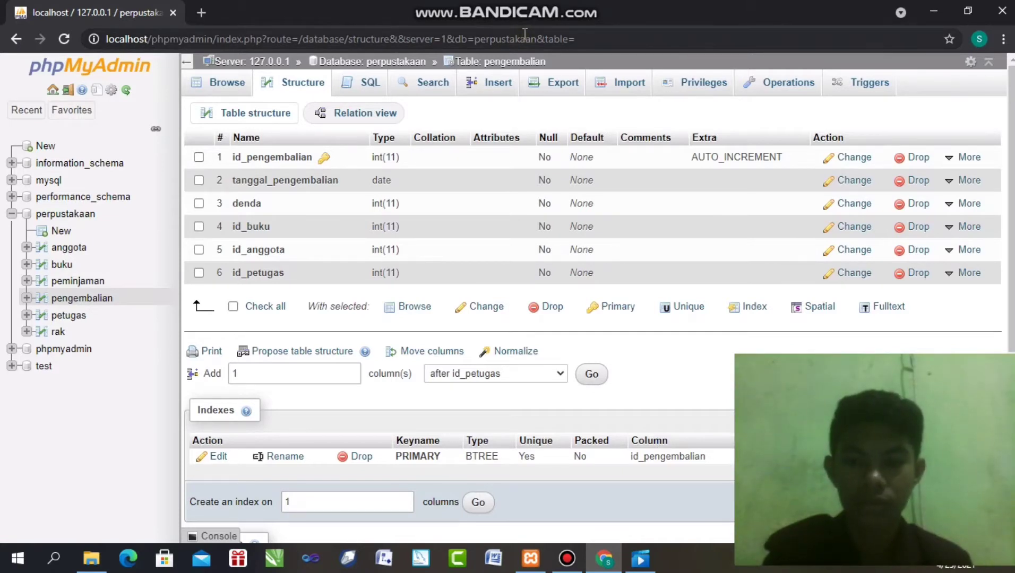
Leave the pengembalian structure for the perpustakaan database's six-table list
left_click(697, 66)
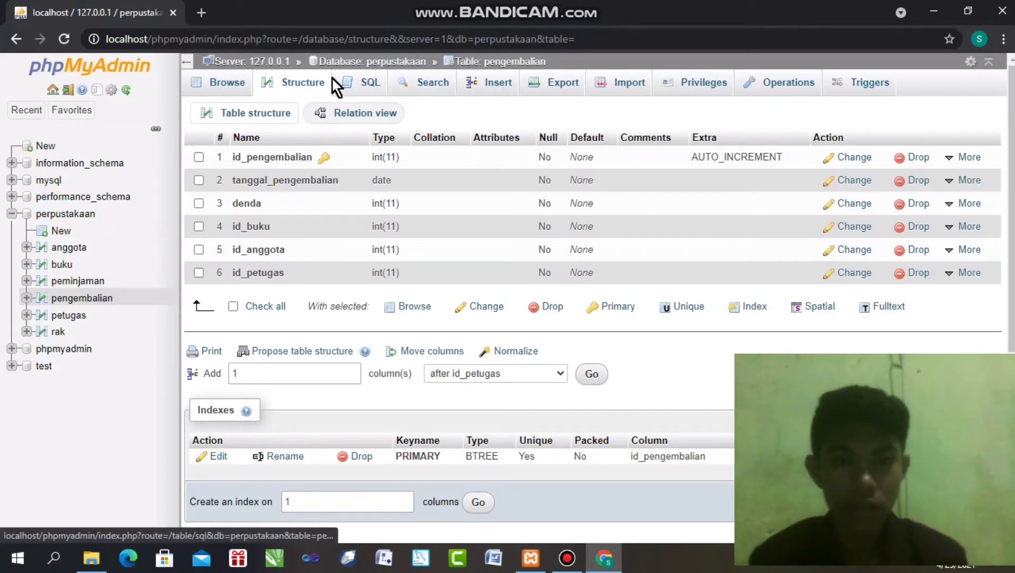
left_click(347, 59)
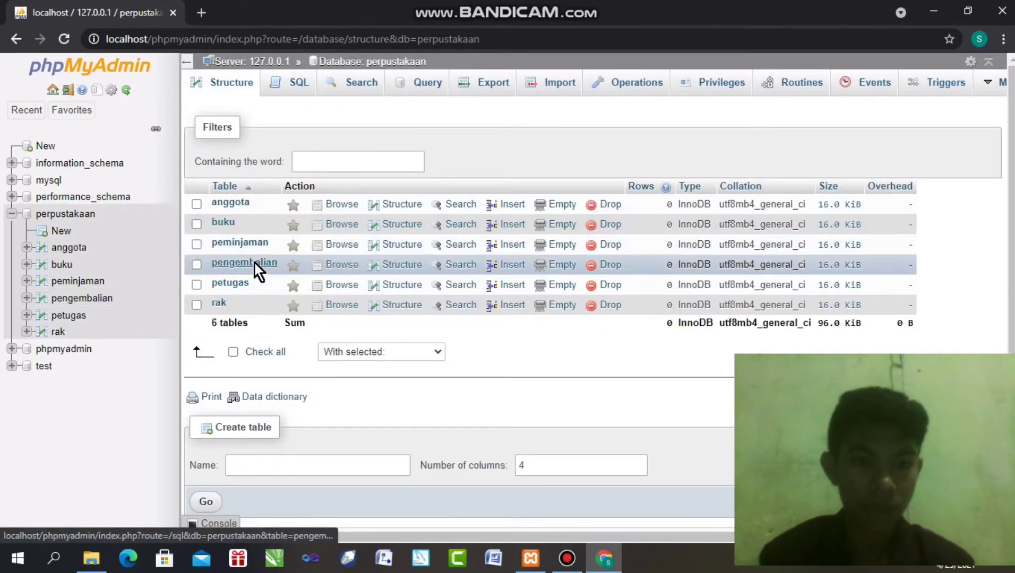
Add an index on the id_anggota column of the pengembalian table
left_click(392, 265)
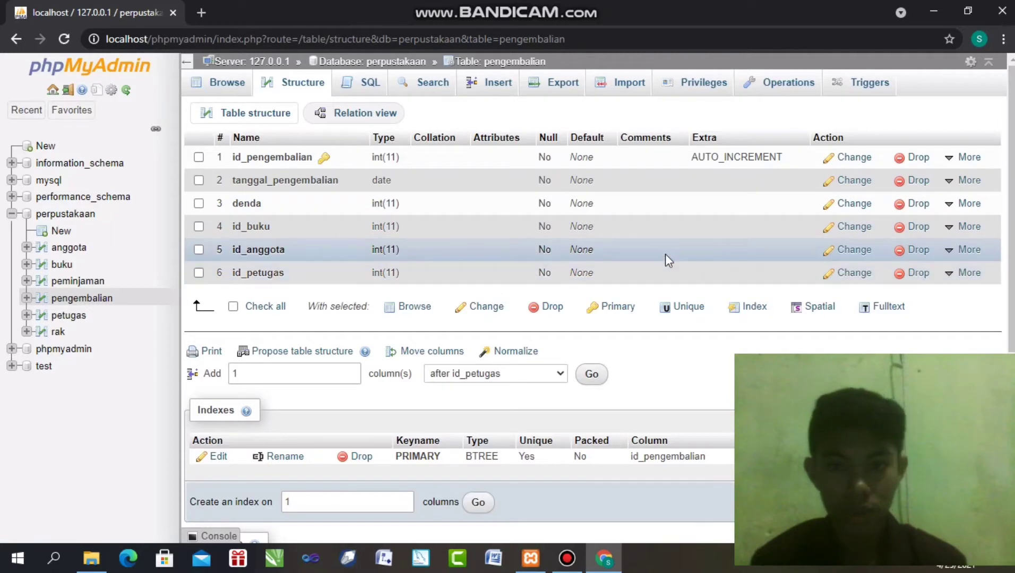
mouse_move(954, 253)
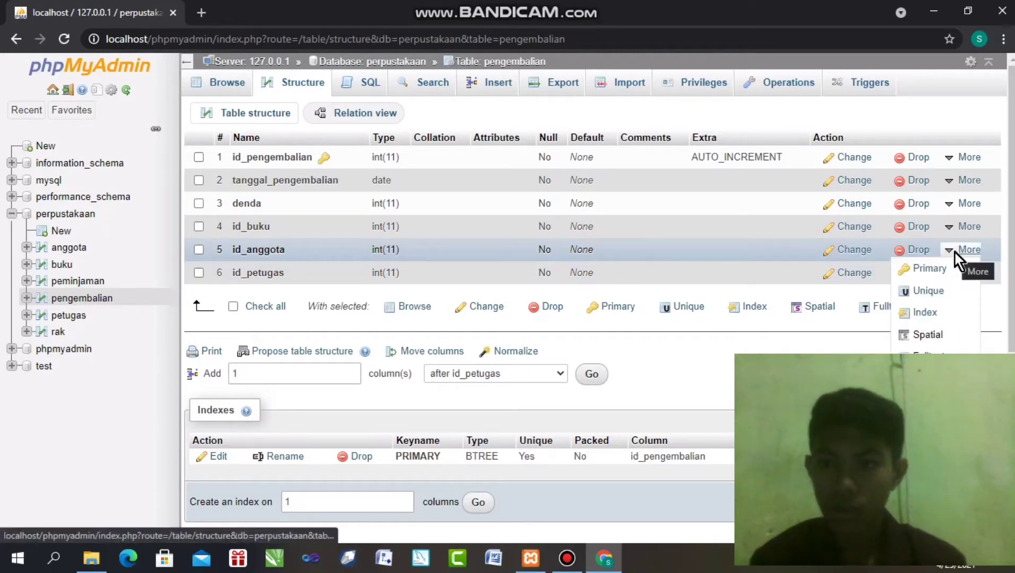
left_click(929, 312)
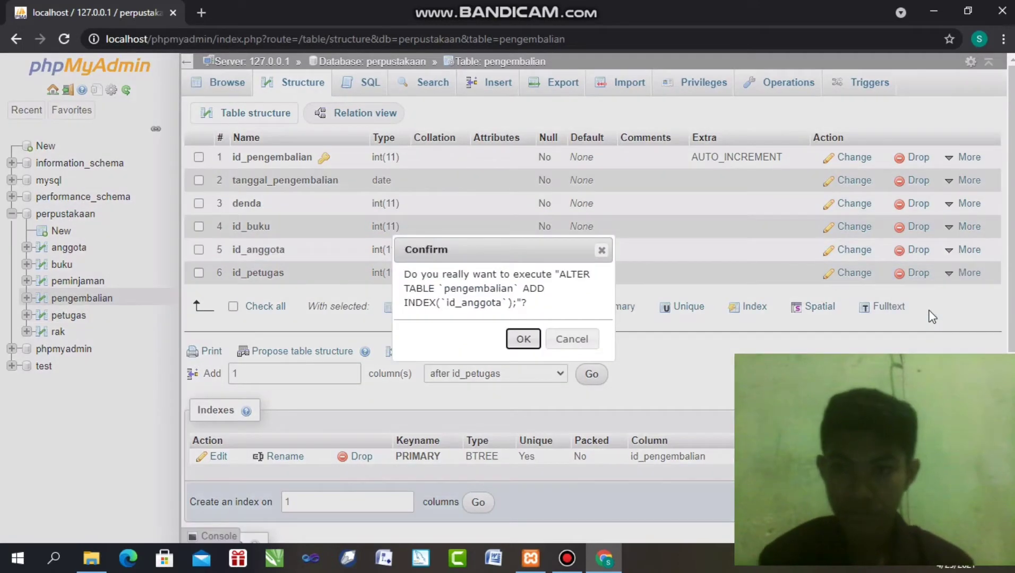
left_click(527, 337)
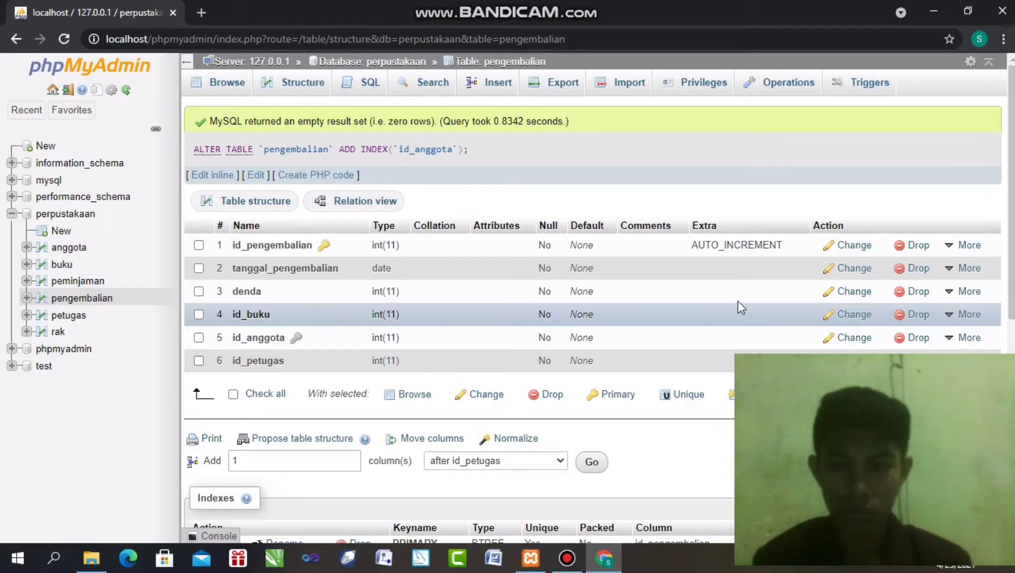
Add an index on pengembalian's id_pengembalian column
mouse_move(959, 311)
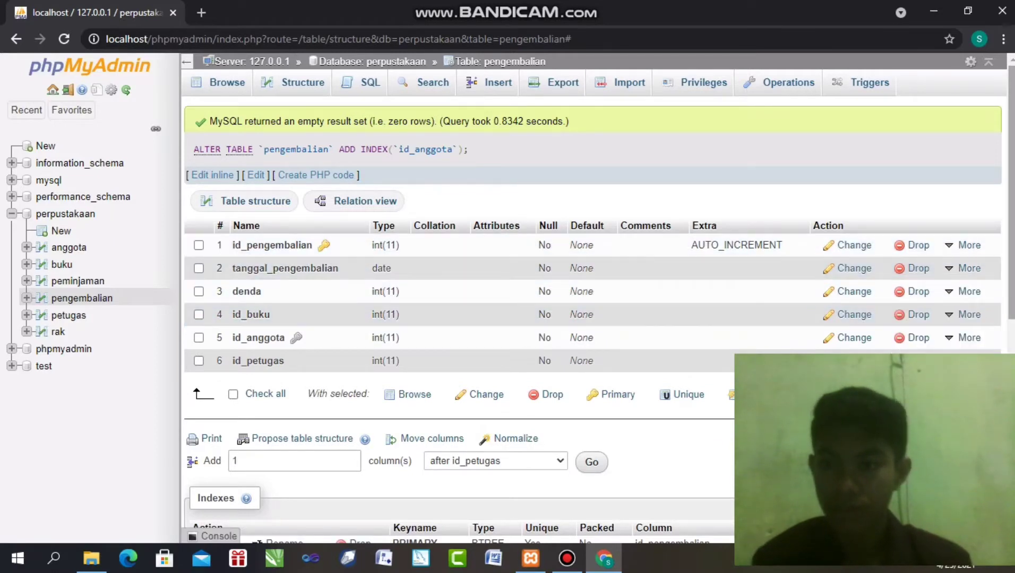
scroll(992, 250, "down", 1)
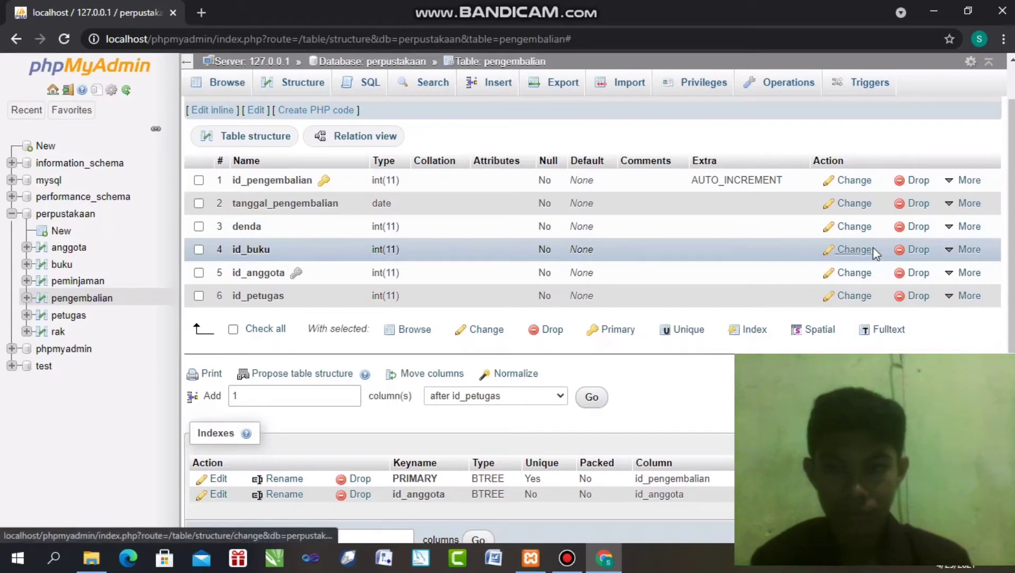
mouse_move(960, 252)
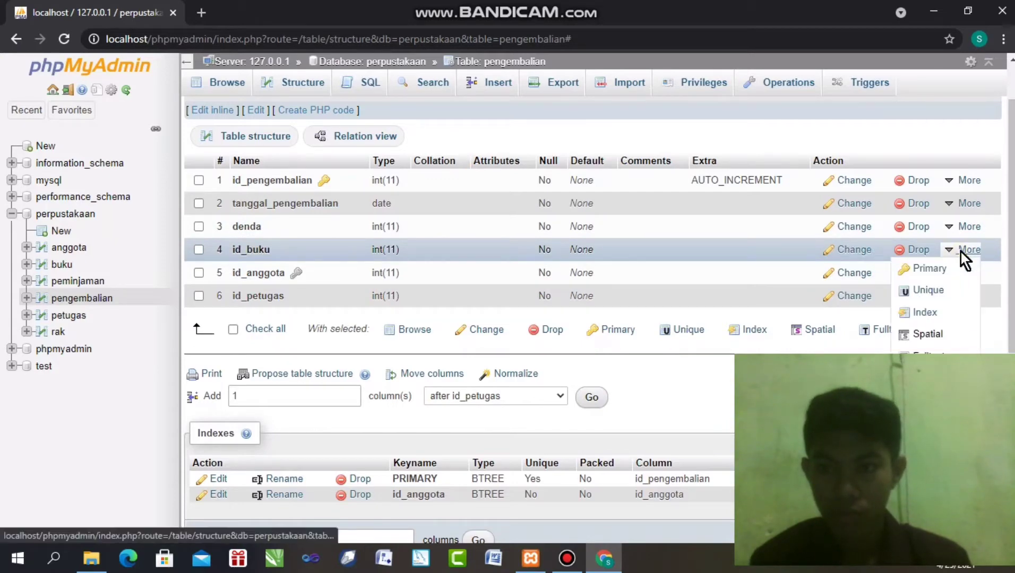
scroll(960, 252, "up", 1)
left_click(926, 308)
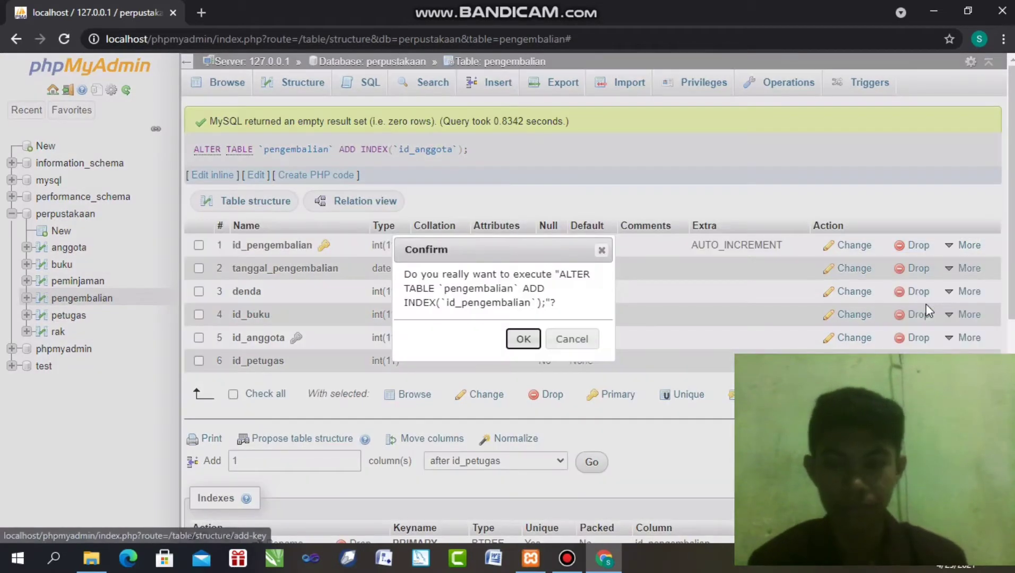
left_click(521, 340)
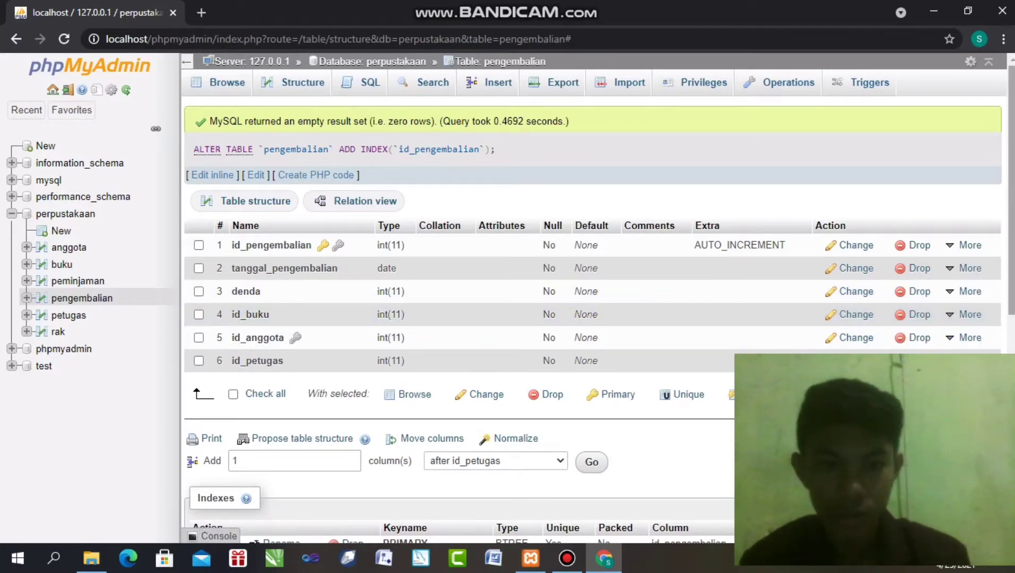
Add a second, duplicate index on id_pengembalian
scroll(865, 297, "down", 1)
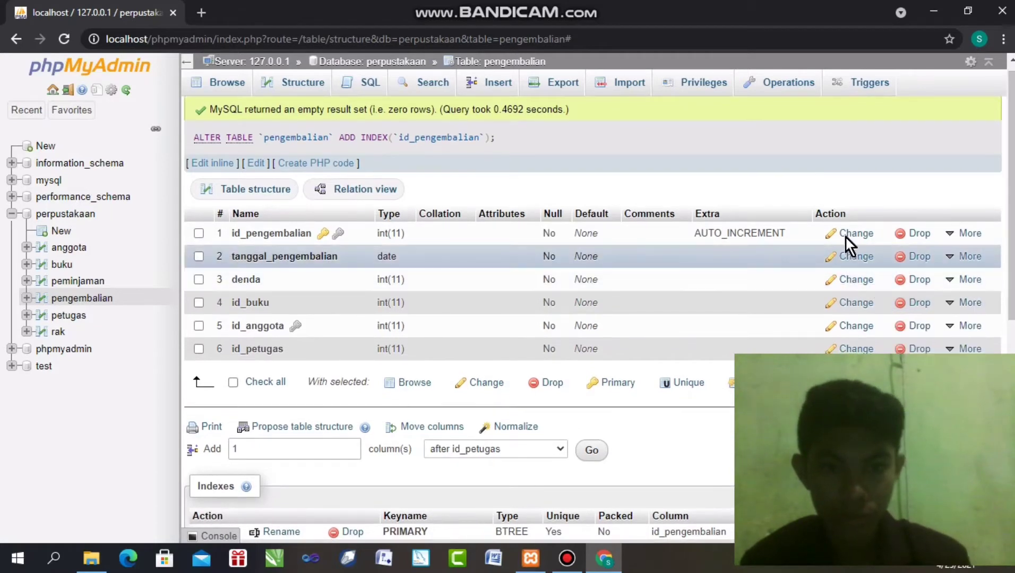
mouse_move(959, 234)
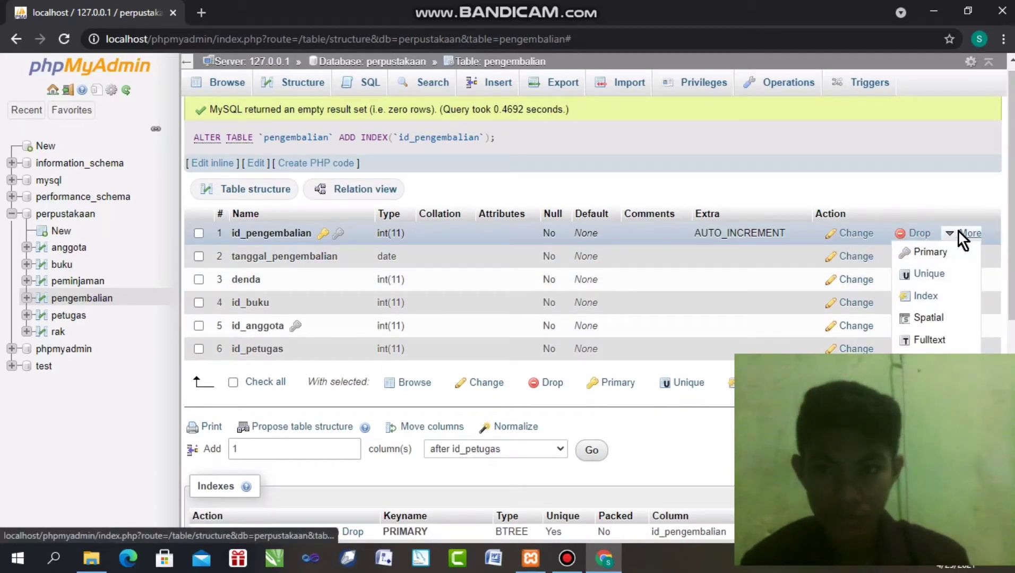
left_click(921, 297)
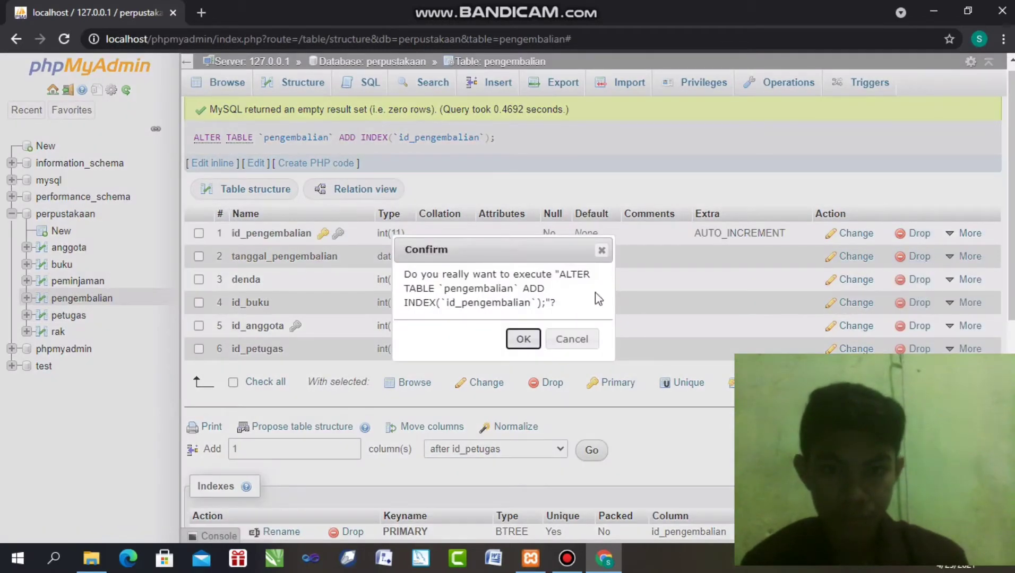
left_click(514, 334)
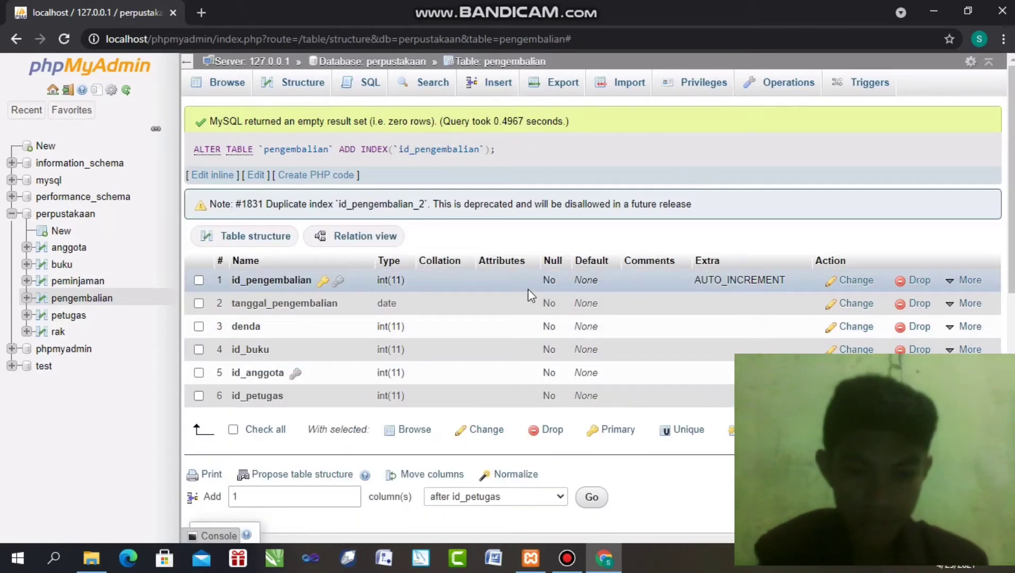
Index pengembalian's id_buku column, then return to the perpustakaan table list
left_click(527, 289)
scroll(527, 289, "down", 3)
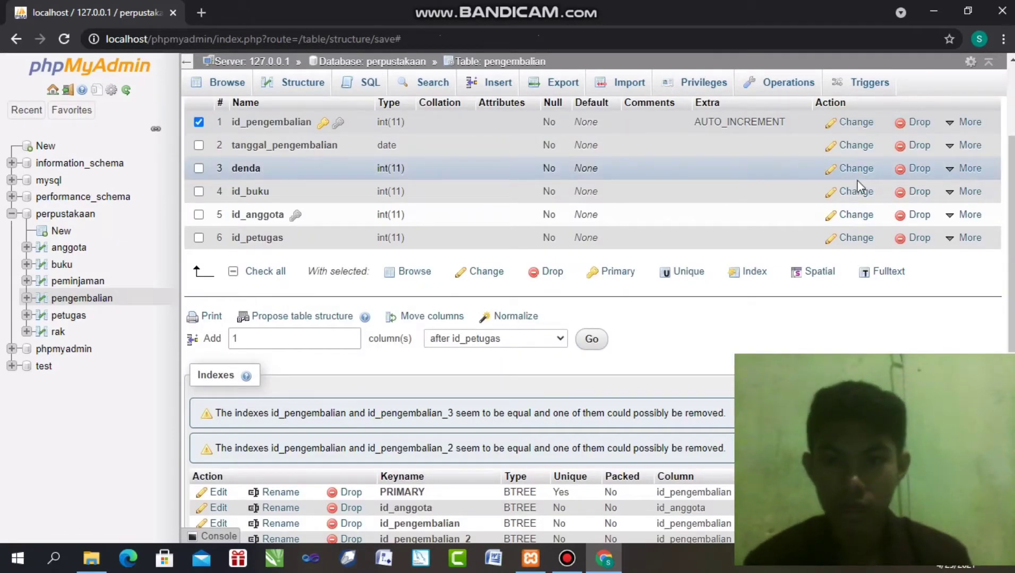
left_click(961, 192)
scroll(960, 191, "up", 3)
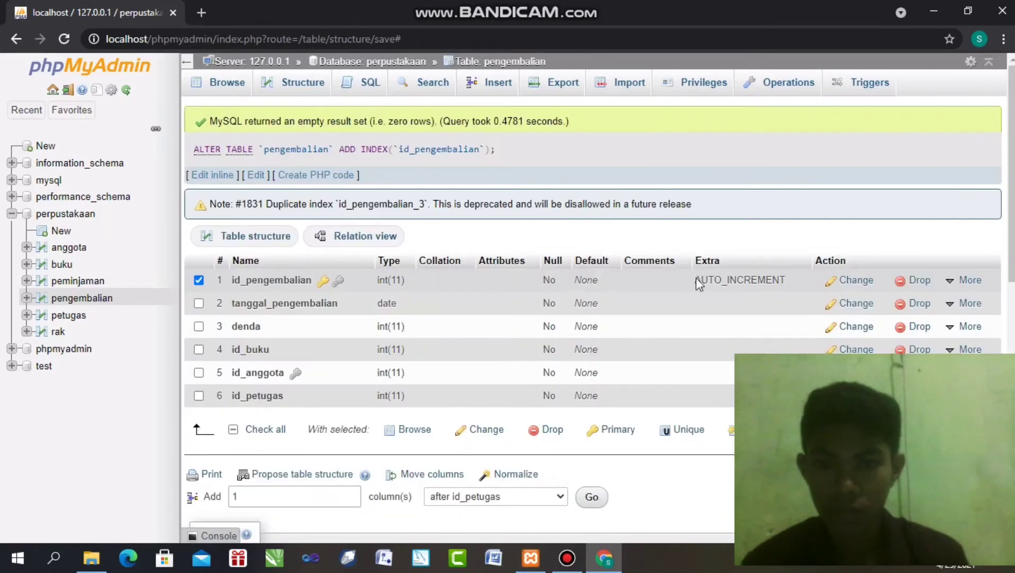
left_click(966, 327)
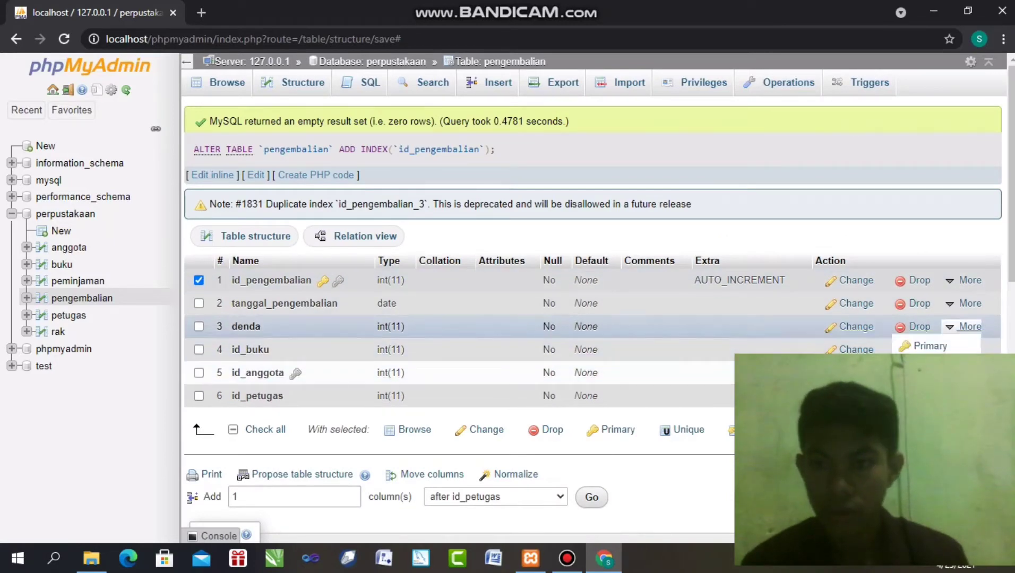
scroll(966, 326, "down", 3)
left_click(963, 230)
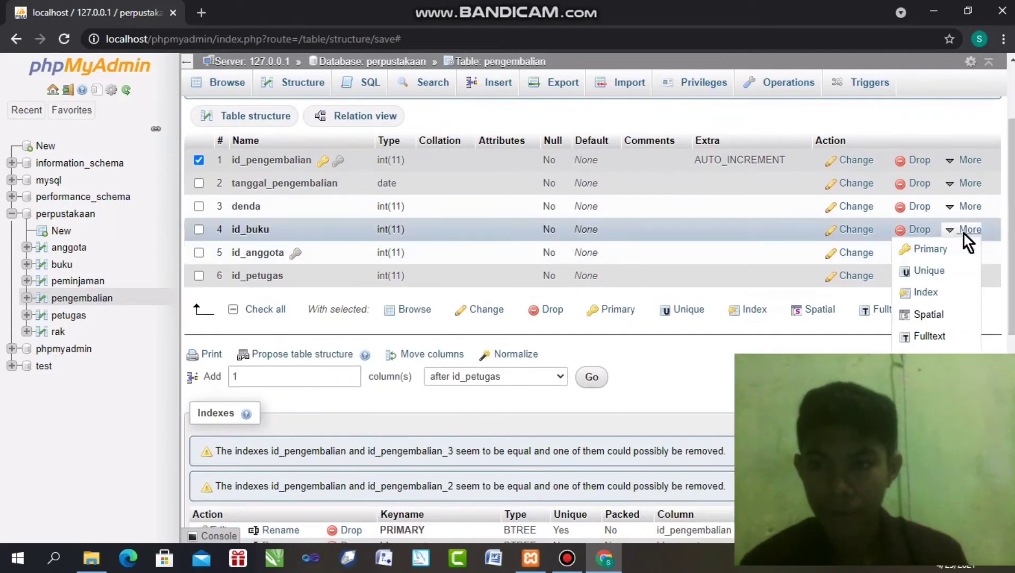
left_click(923, 291)
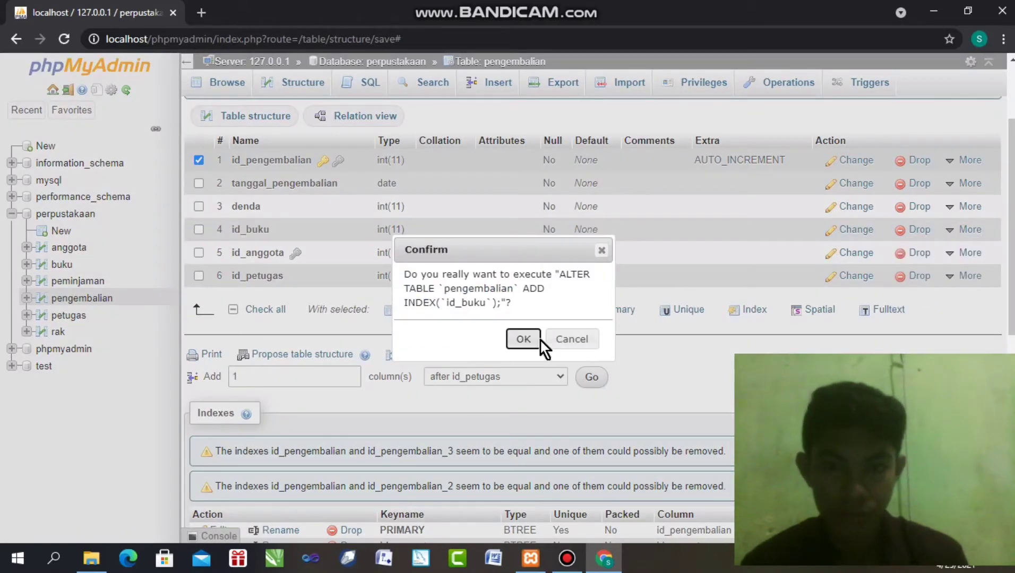
left_click(524, 336)
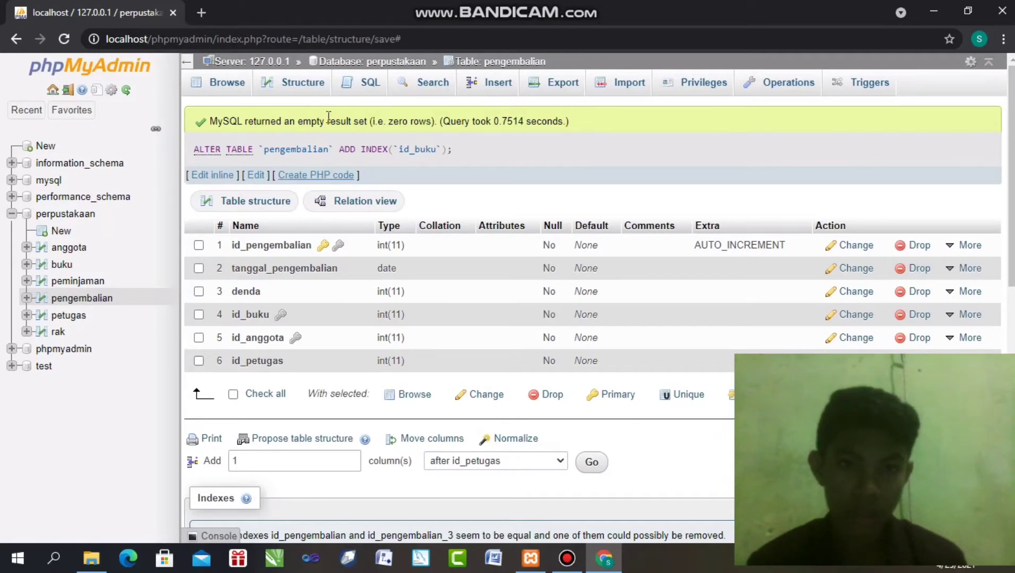
left_click(355, 65)
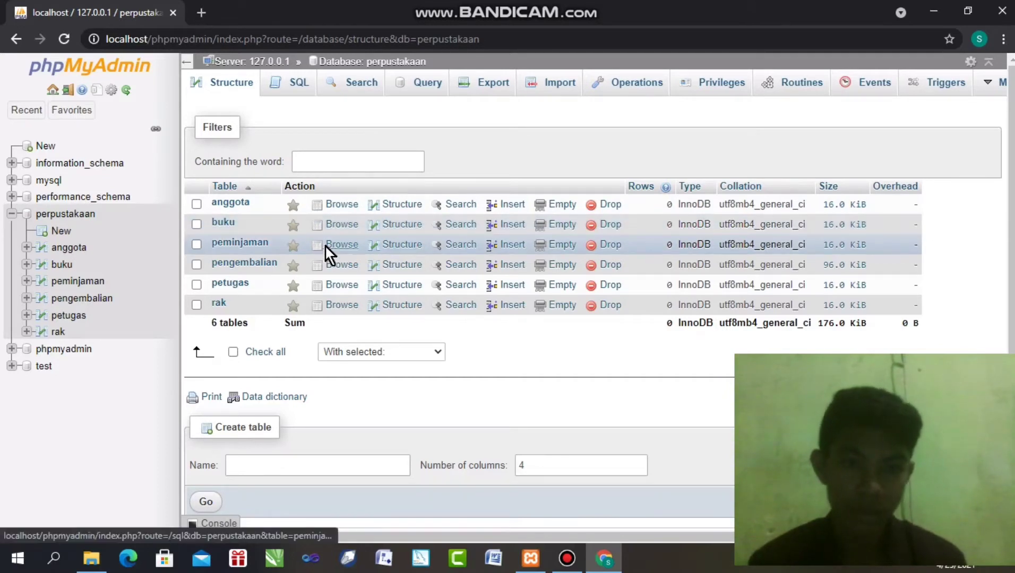
Add an index on the peminjaman table's id_anggota column
left_click(393, 244)
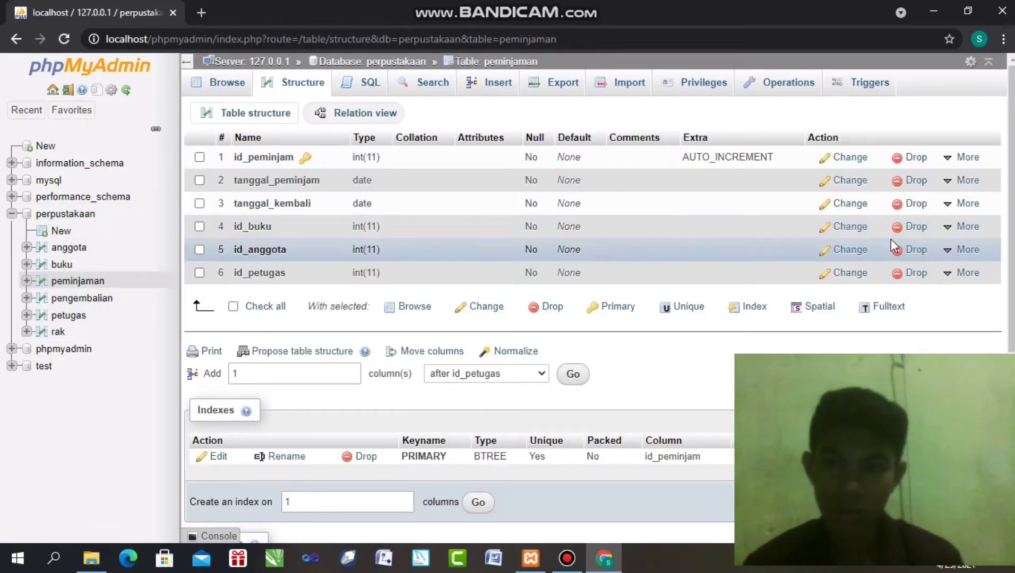
left_click(962, 249)
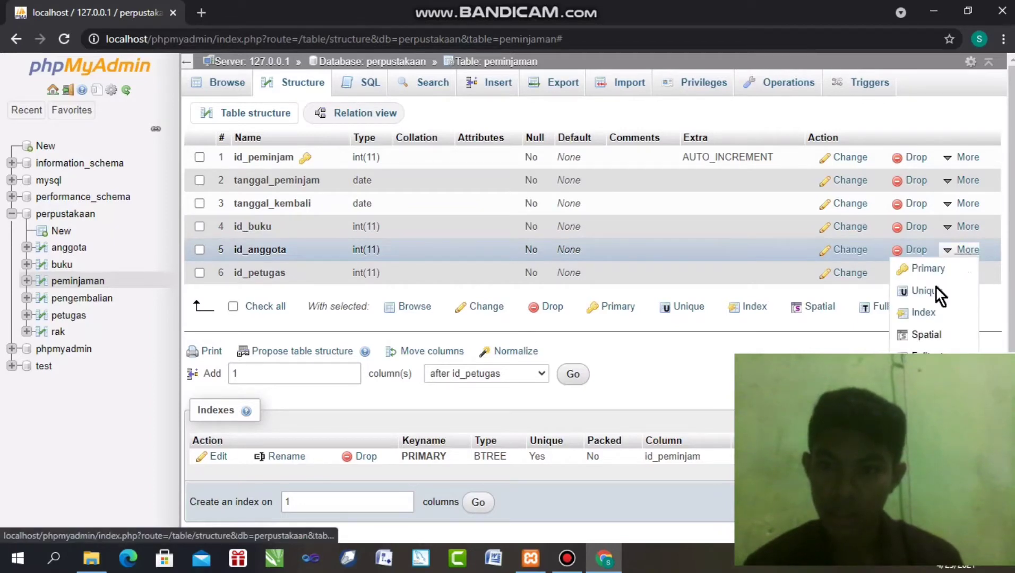
left_click(923, 313)
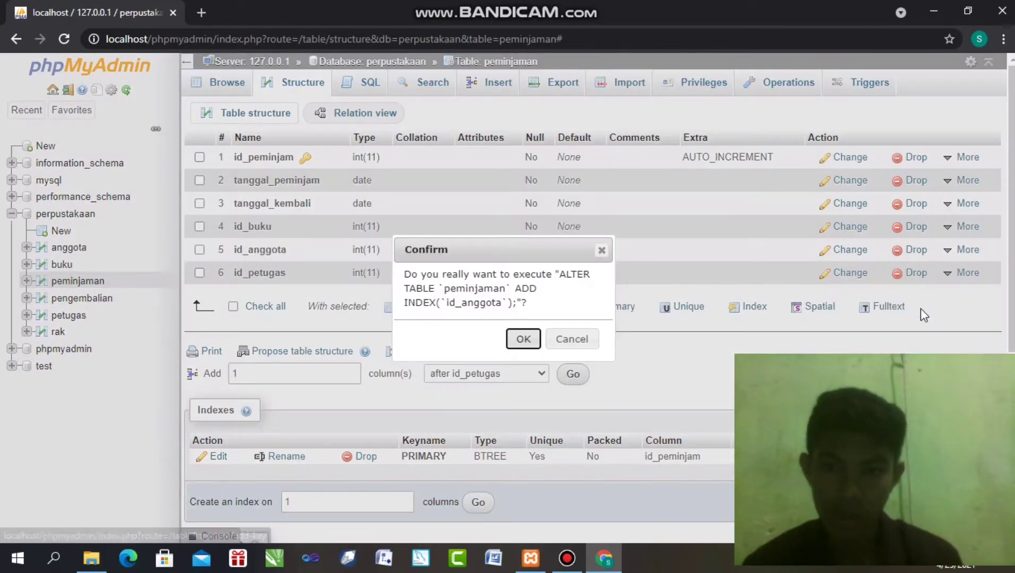
left_click(523, 339)
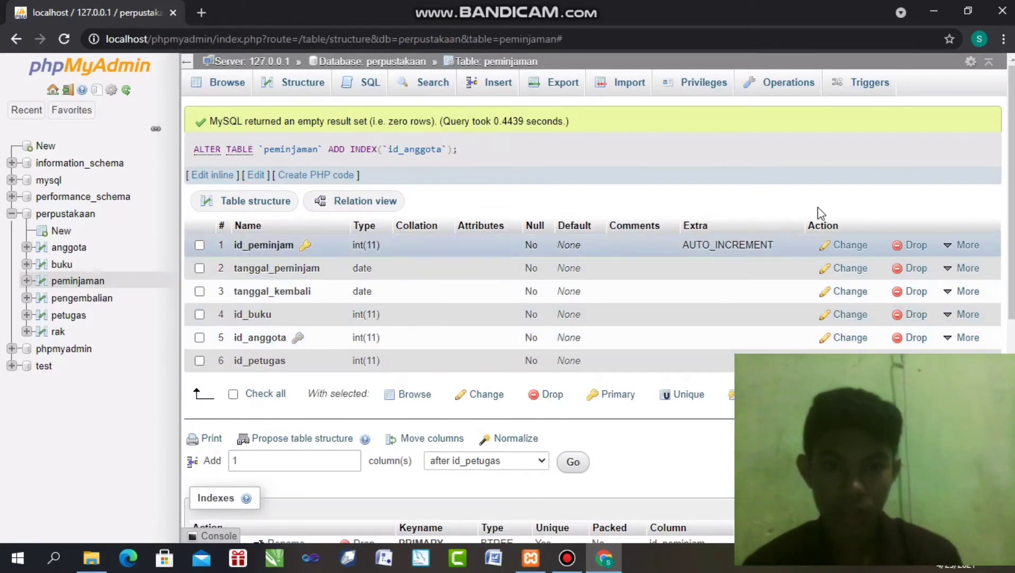
Index peminjaman's id_petugas column and go back to the perpustakaan table list
scroll(966, 250, "down", 2)
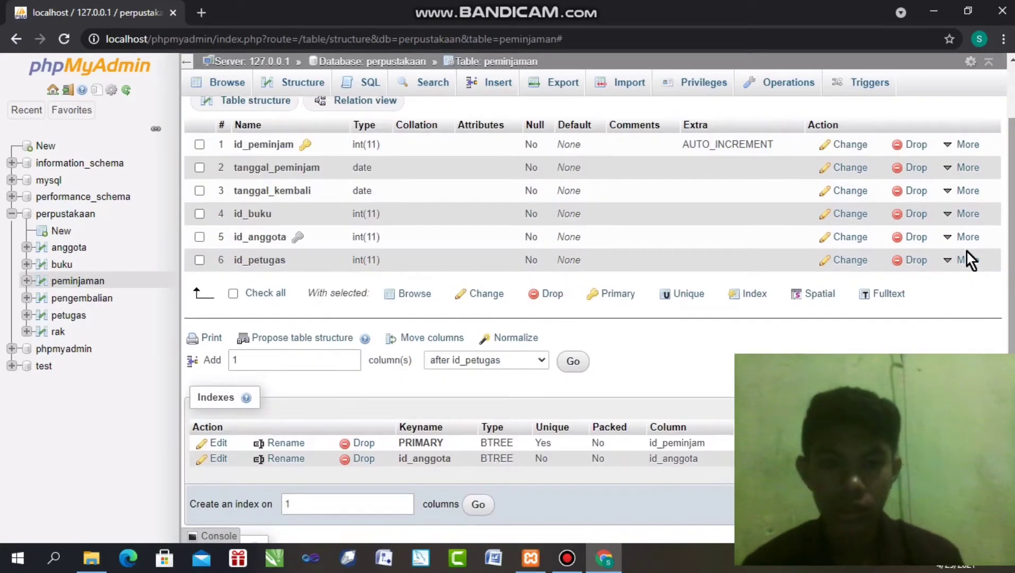
left_click(966, 239)
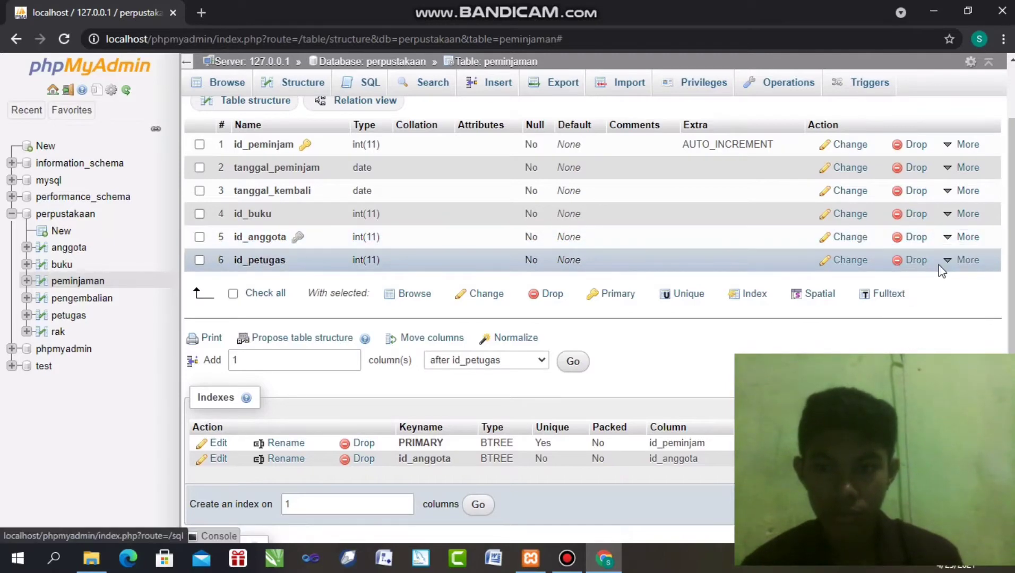
left_click(965, 260)
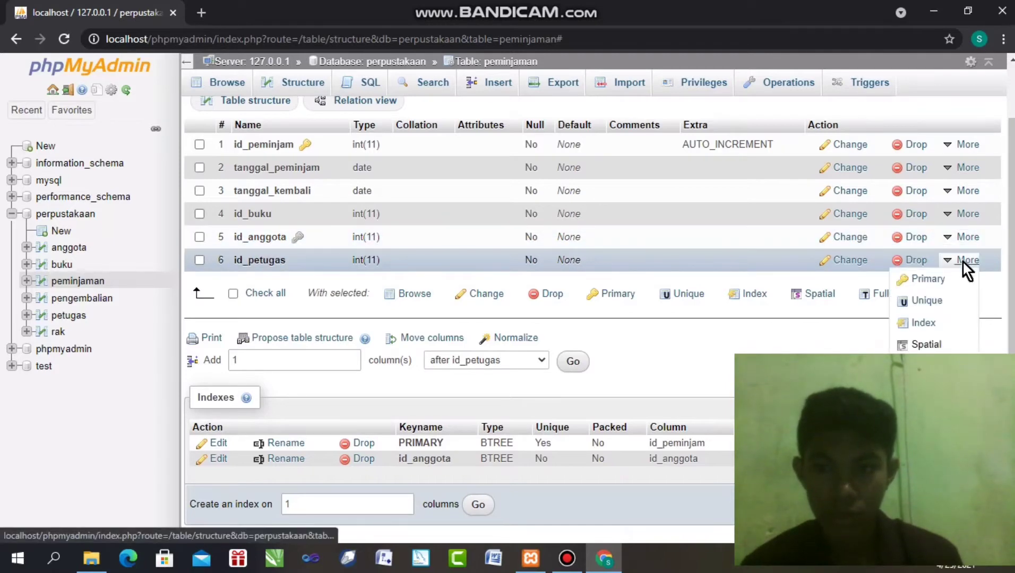
left_click(933, 323)
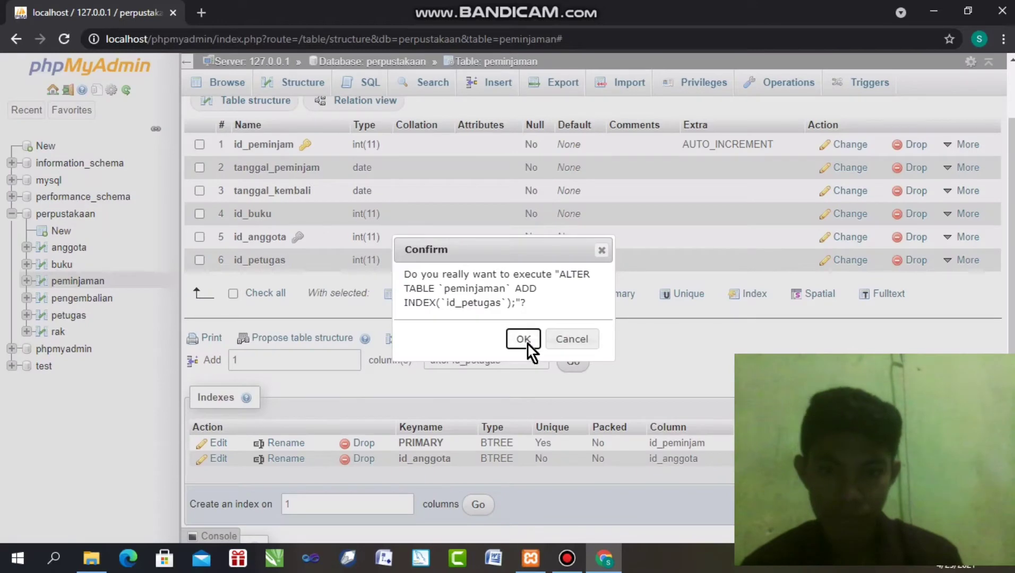
left_click(523, 340)
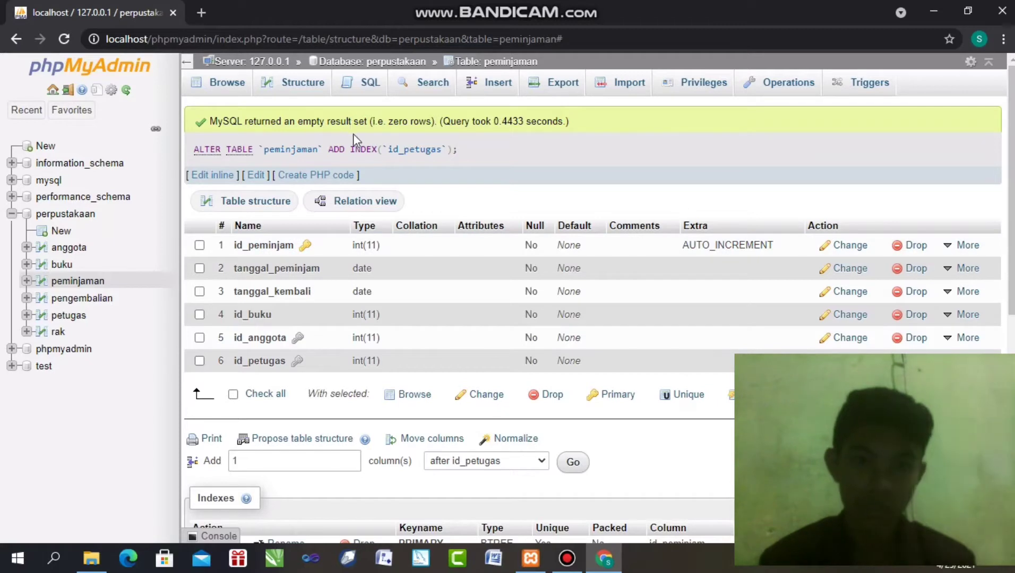
left_click(367, 59)
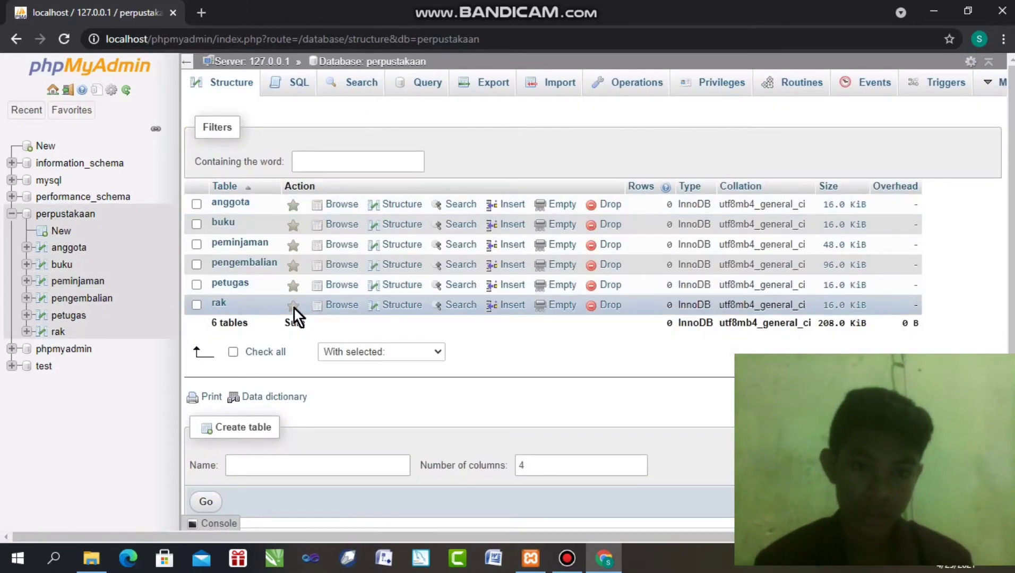
Index the rak table's id_buku column and return to the perpustakaan table list
left_click(401, 306)
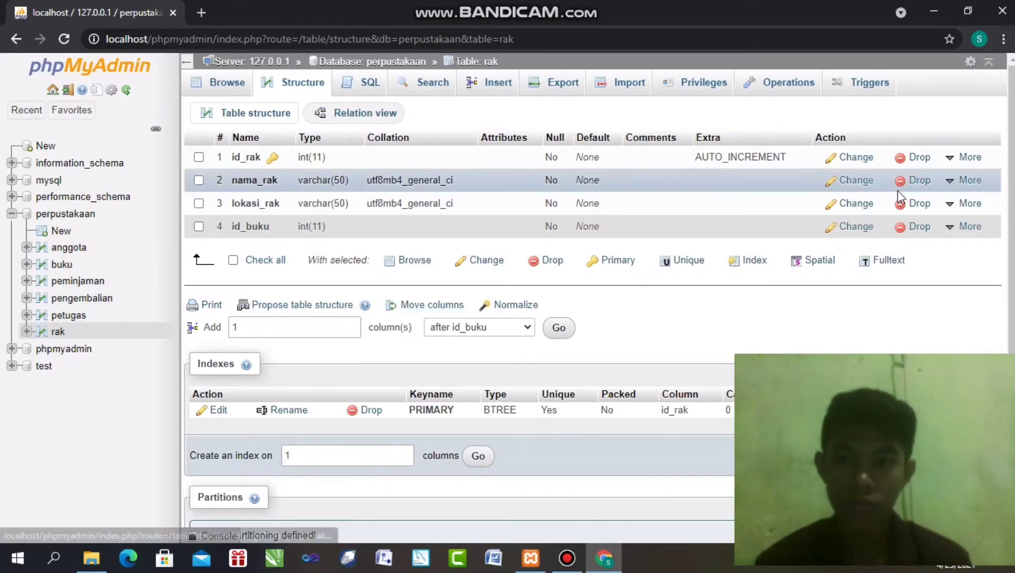
mouse_move(961, 225)
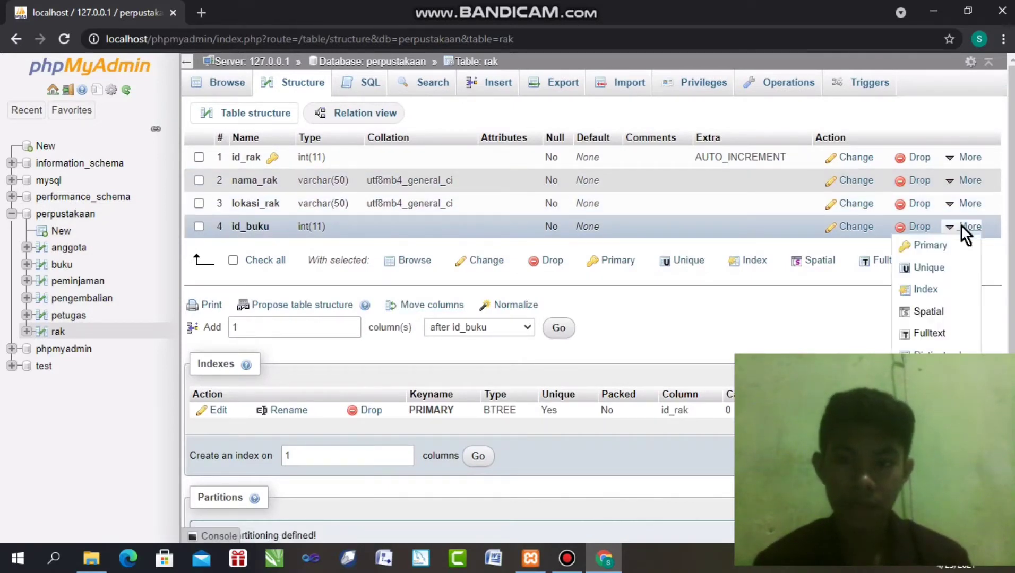
left_click(961, 225)
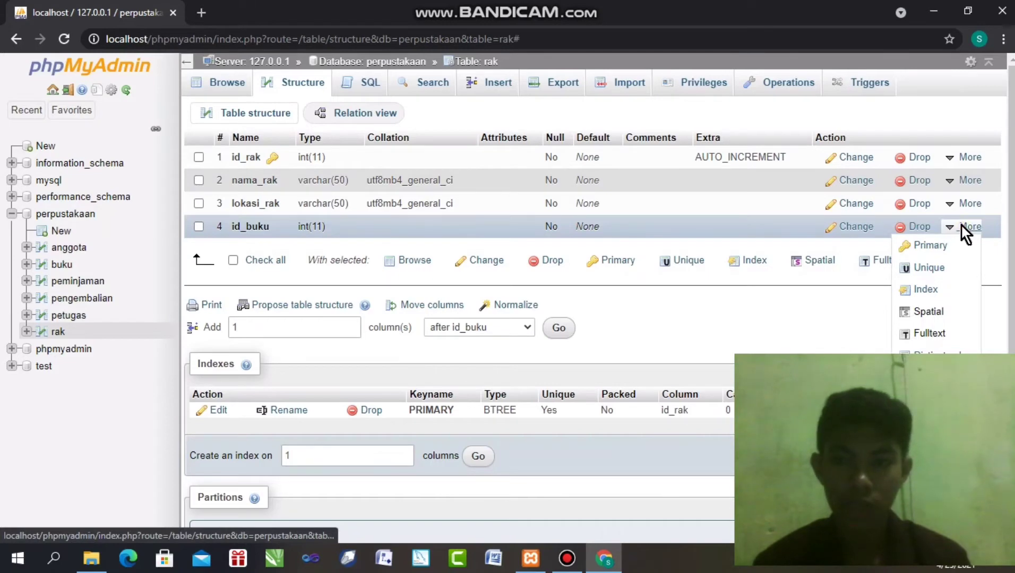
left_click(924, 287)
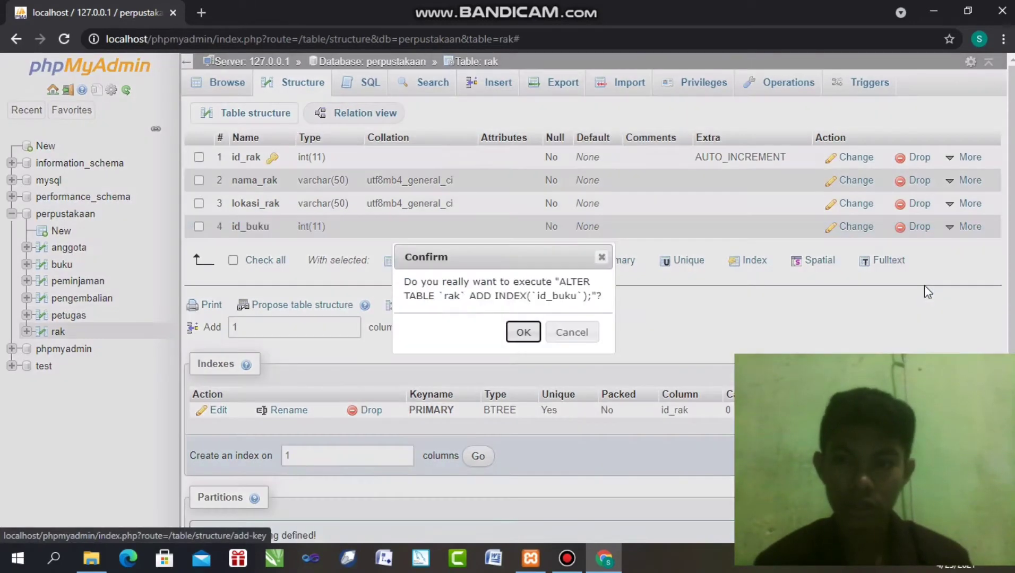
left_click(524, 332)
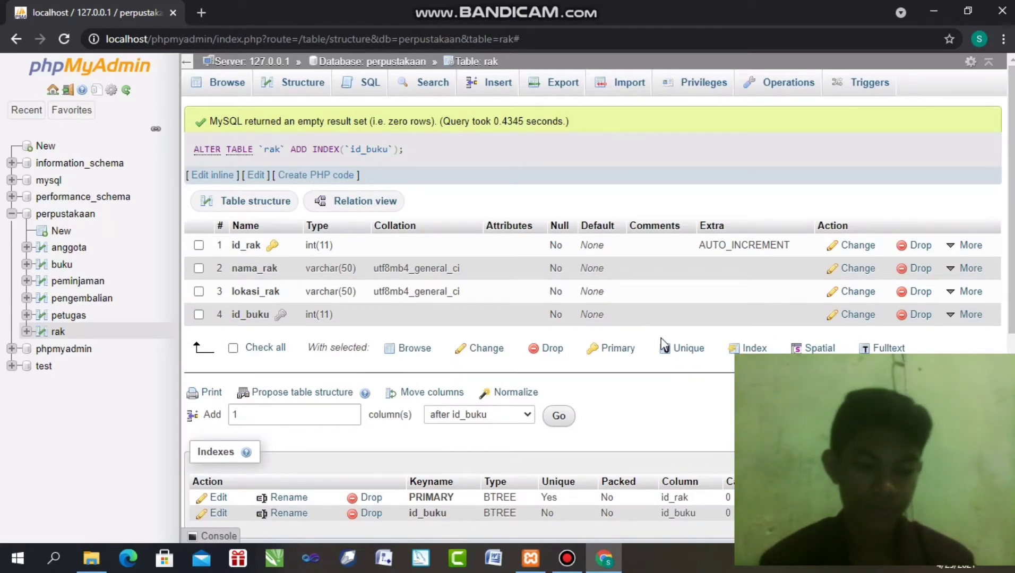
right_click(1011, 269)
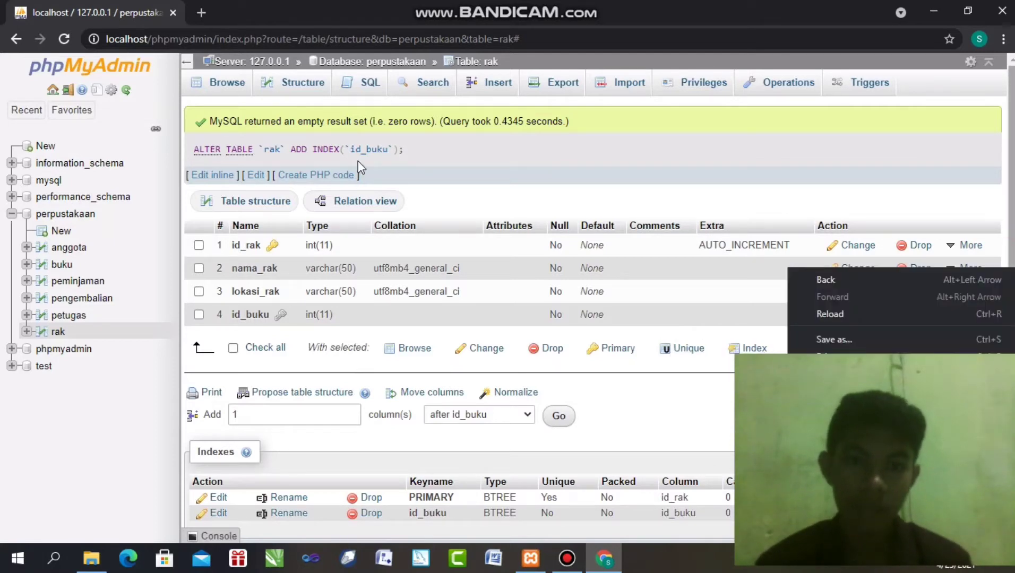
left_click(653, 148)
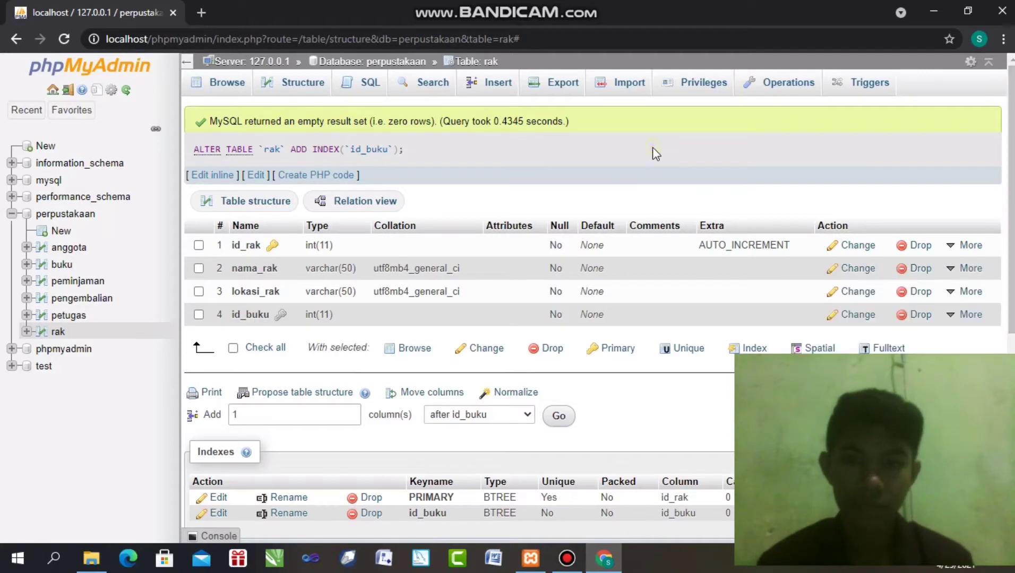
left_click(368, 59)
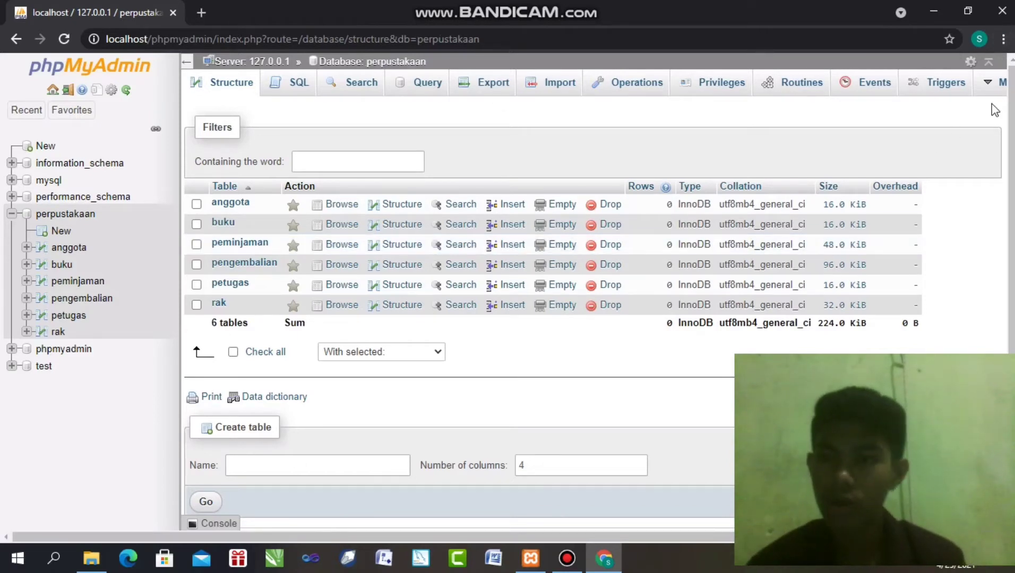
Open the perpustakaan Designer and start repositioning the buku table
left_click(1000, 83)
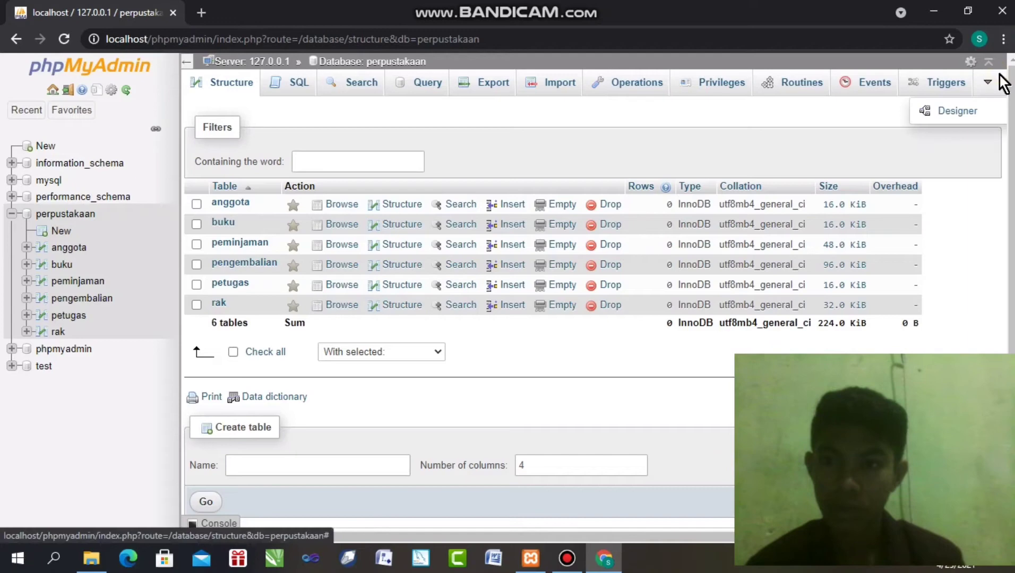
left_click(955, 110)
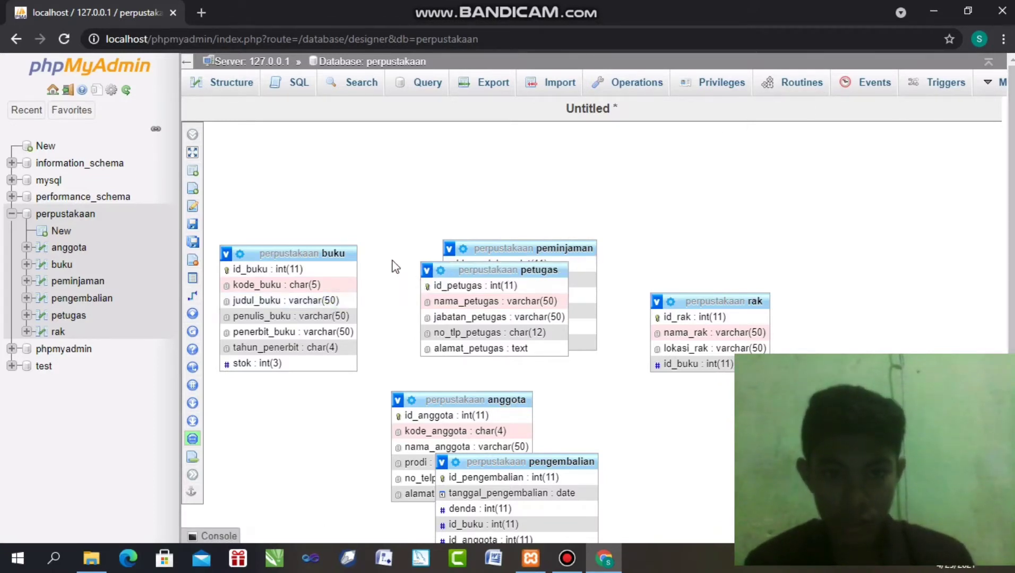
left_click_drag(336, 257, 580, 195)
left_click(560, 182)
left_click_drag(337, 256, 312, 311)
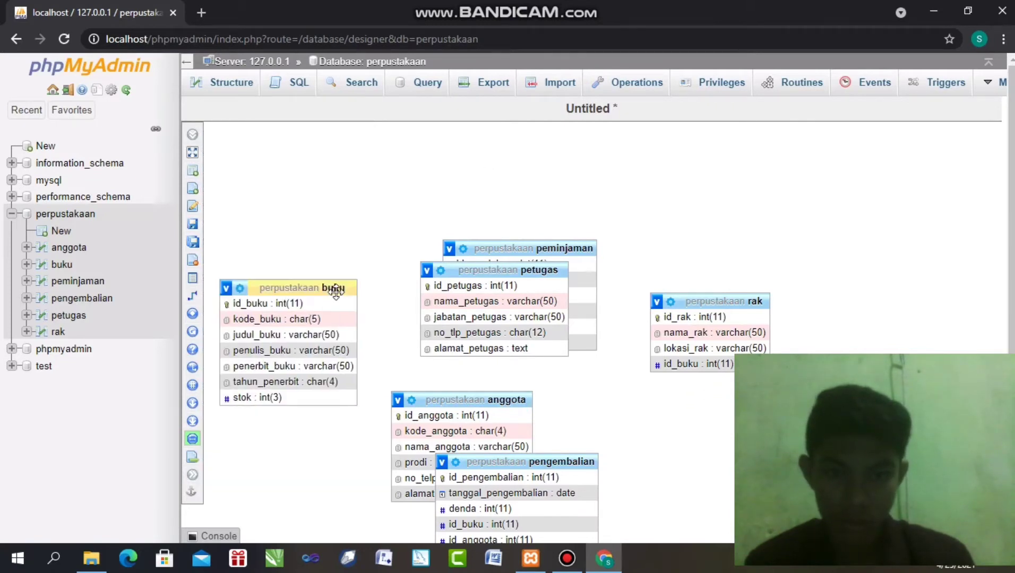
left_click_drag(336, 291, 471, 208)
left_click(483, 227)
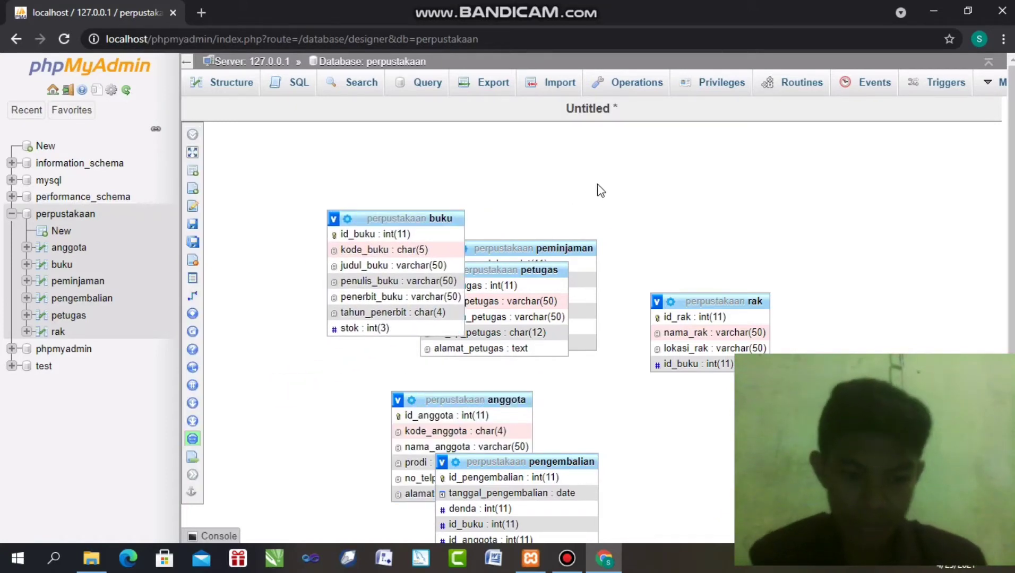
Place the buku table at the upper right of the canvas, above rak
left_click_drag(443, 220, 719, 162)
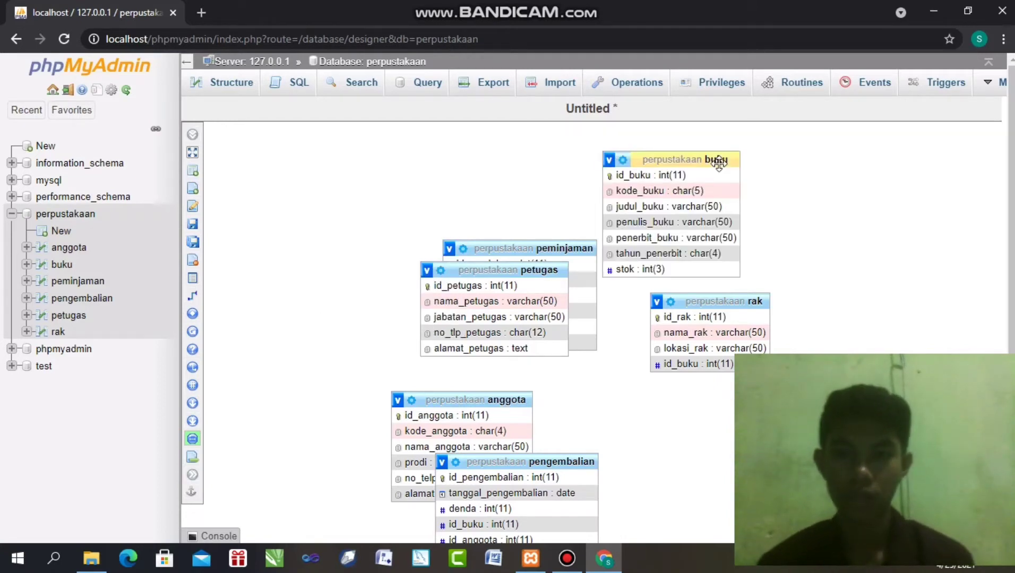
left_click_drag(719, 162, 735, 162)
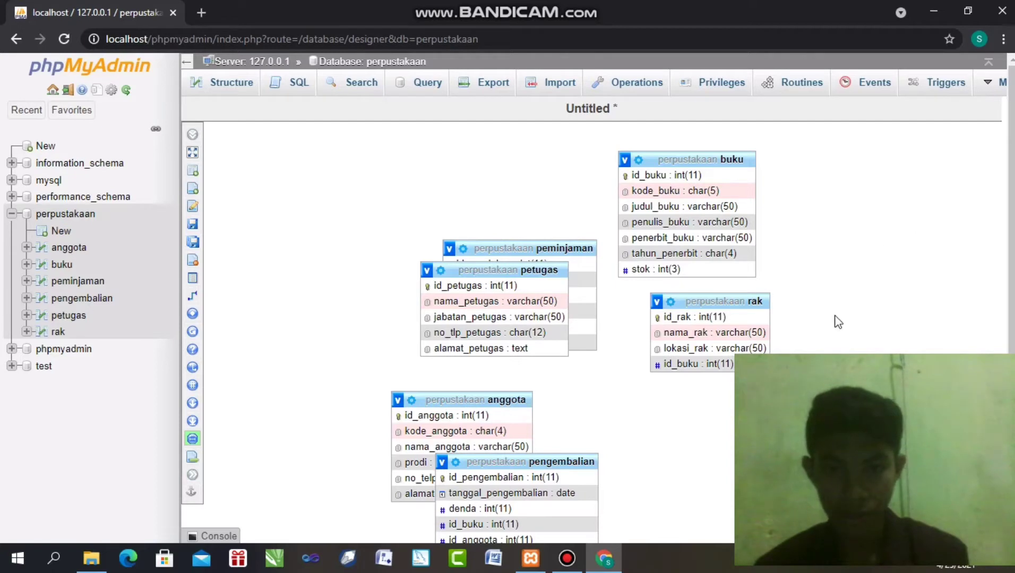
left_click_drag(720, 160, 624, 276)
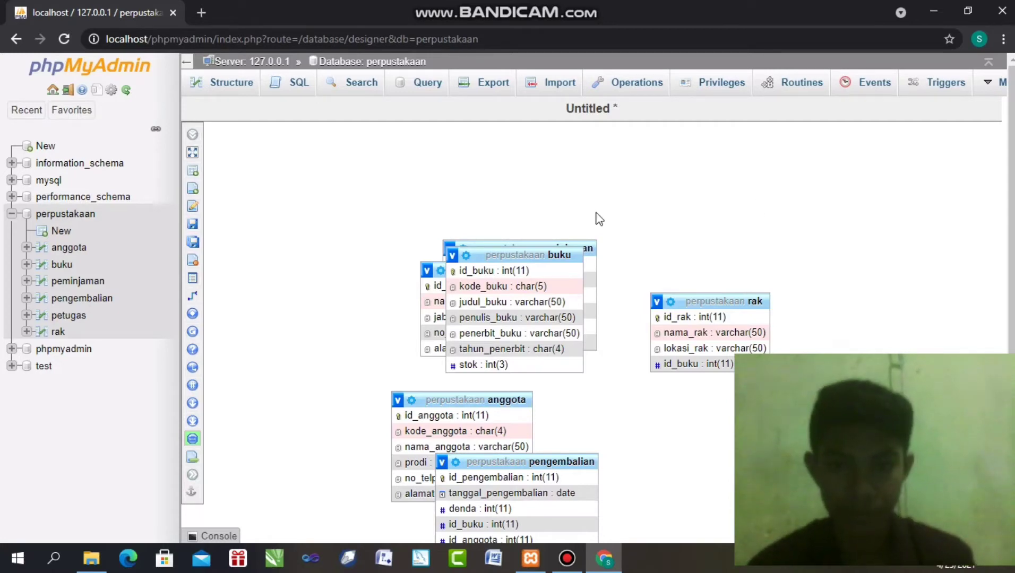
left_click_drag(563, 252, 730, 204)
left_click_drag(652, 209, 742, 169)
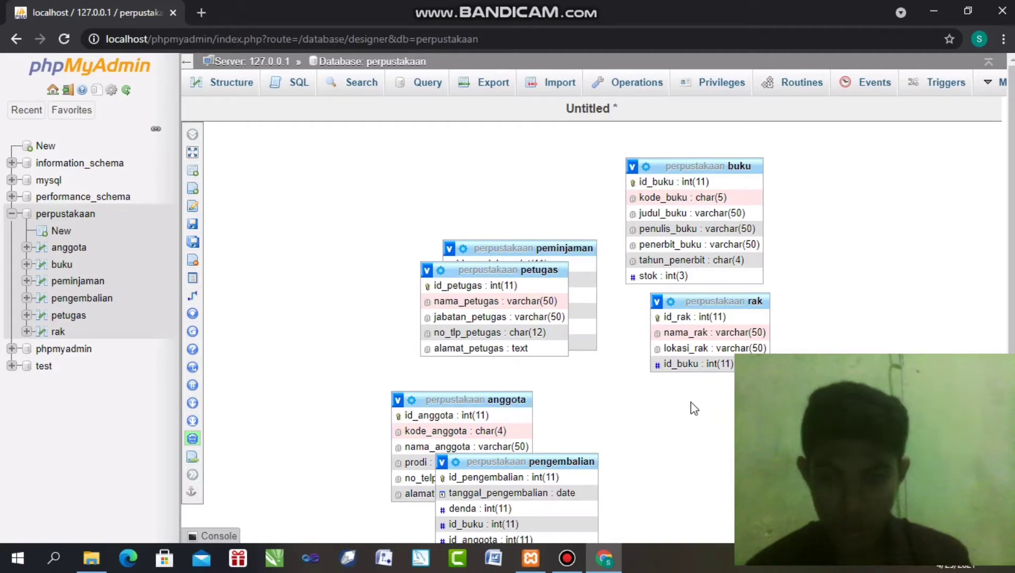
left_click_drag(739, 166, 694, 218)
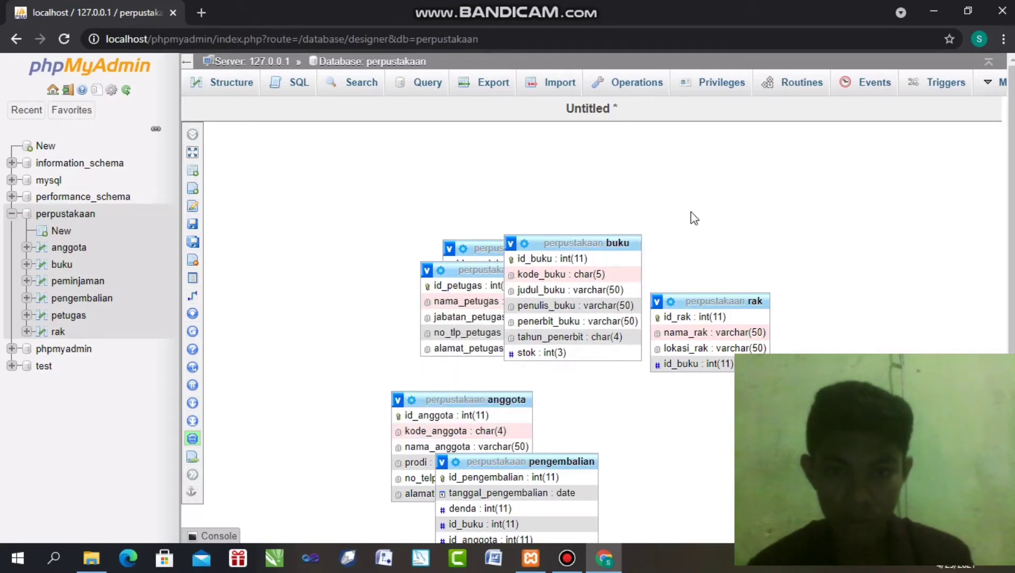
left_click_drag(622, 244, 556, 190)
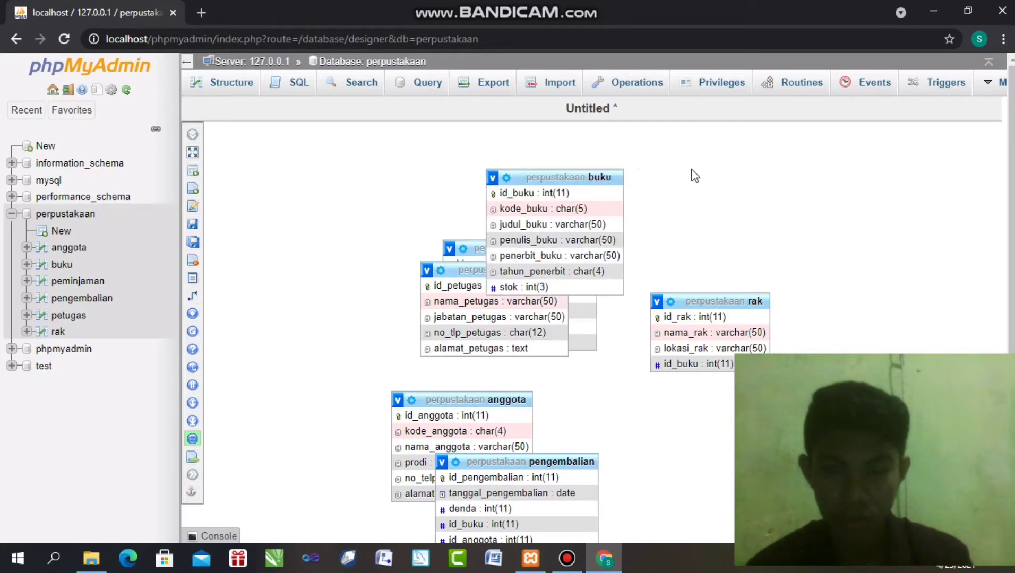
left_click_drag(622, 177, 758, 156)
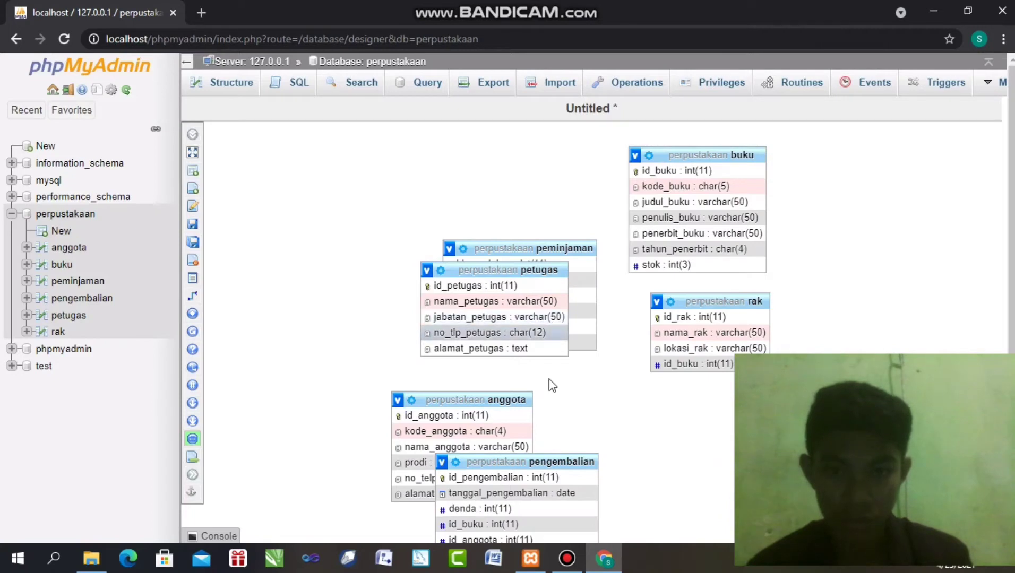
left_click_drag(562, 453, 547, 416)
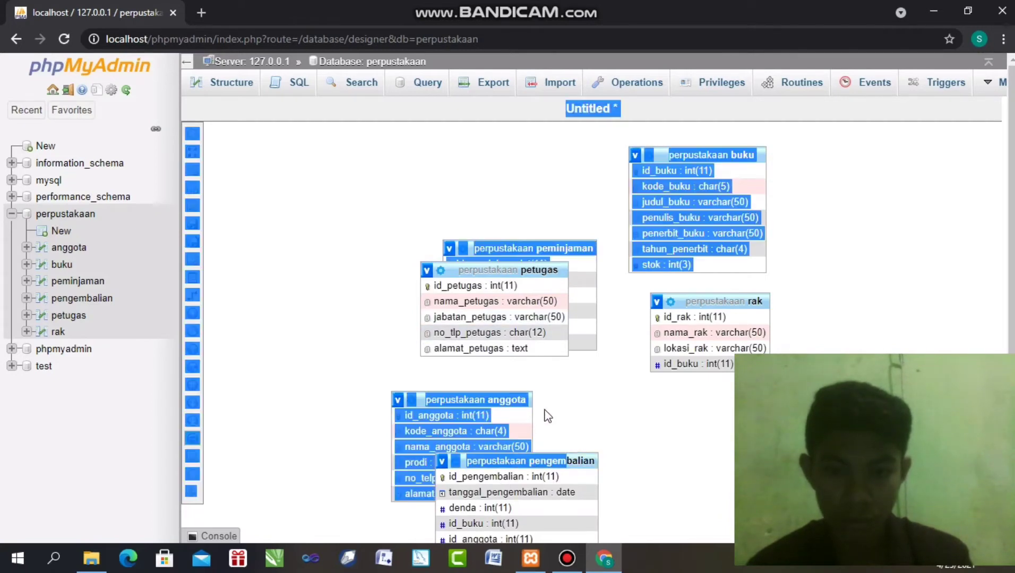
Move pengembalian up and left so it no longer covers petugas or other tables
left_click(577, 444)
mouse_move(577, 461)
left_mouse_down()
mouse_move(597, 475)
mouse_move(590, 468)
left_mouse_up()
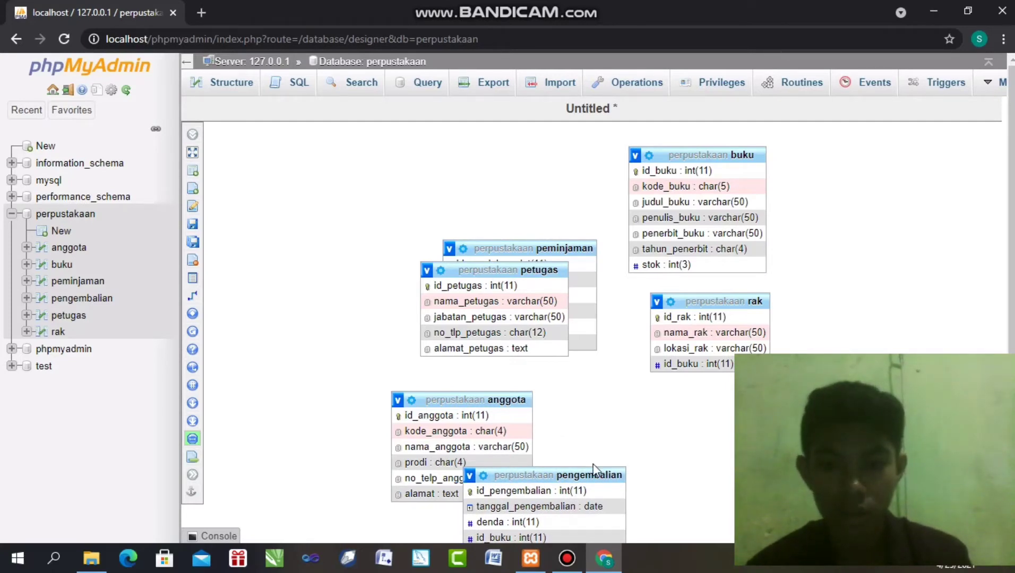
left_click_drag(593, 469, 645, 478)
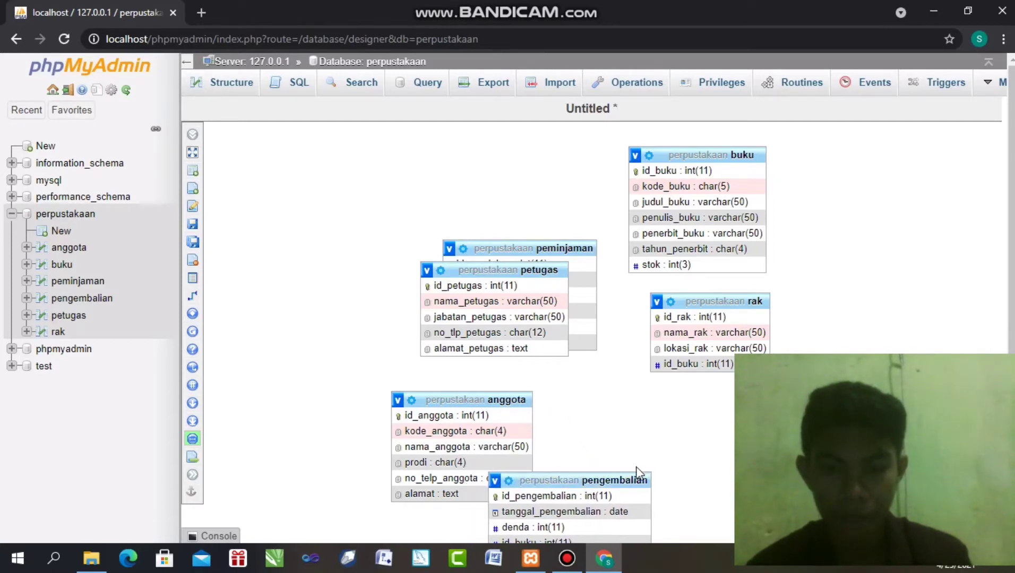
left_click_drag(625, 472, 463, 257)
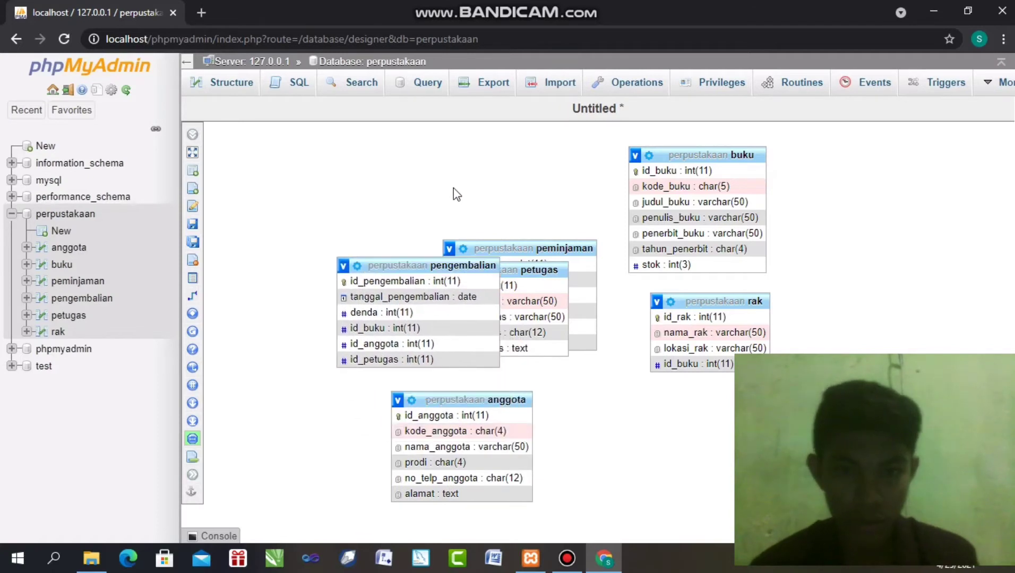
left_click_drag(541, 270, 478, 206)
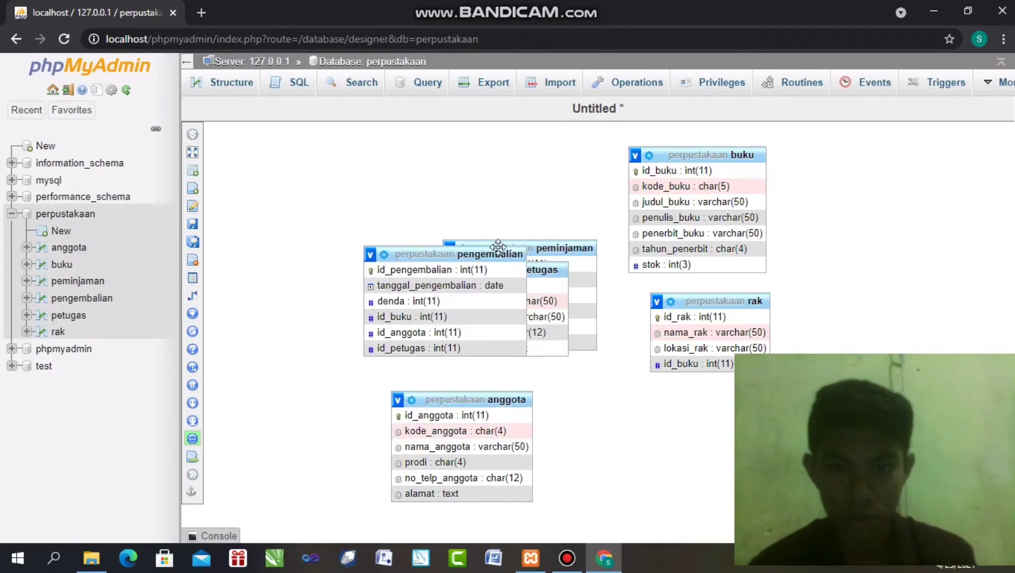
left_click_drag(496, 244, 463, 239)
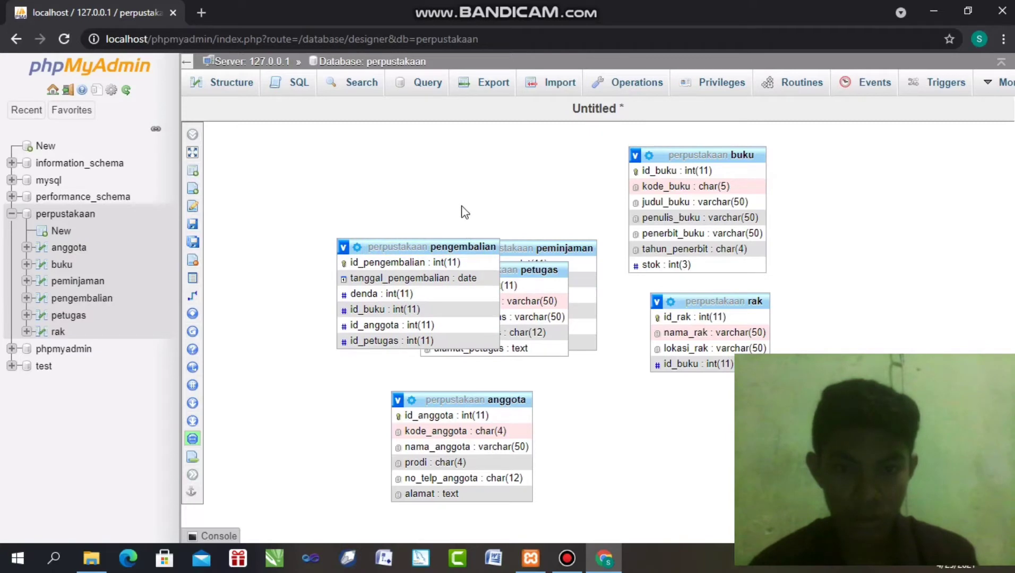
left_click_drag(422, 237, 421, 252)
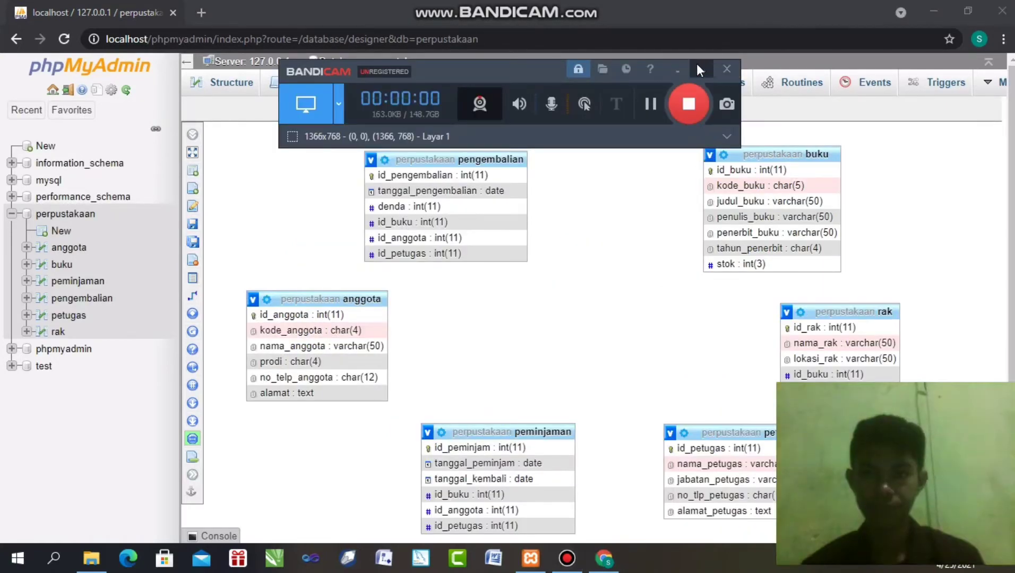
Start a relationship from anggota.id_anggota to pengembalian.id_anggota
left_click(692, 65)
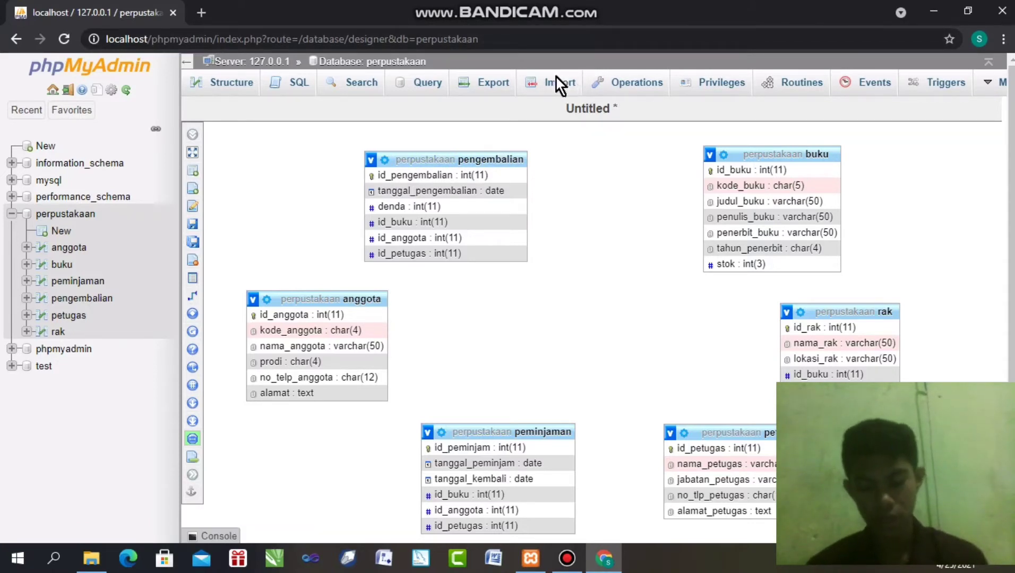
mouse_move(227, 142)
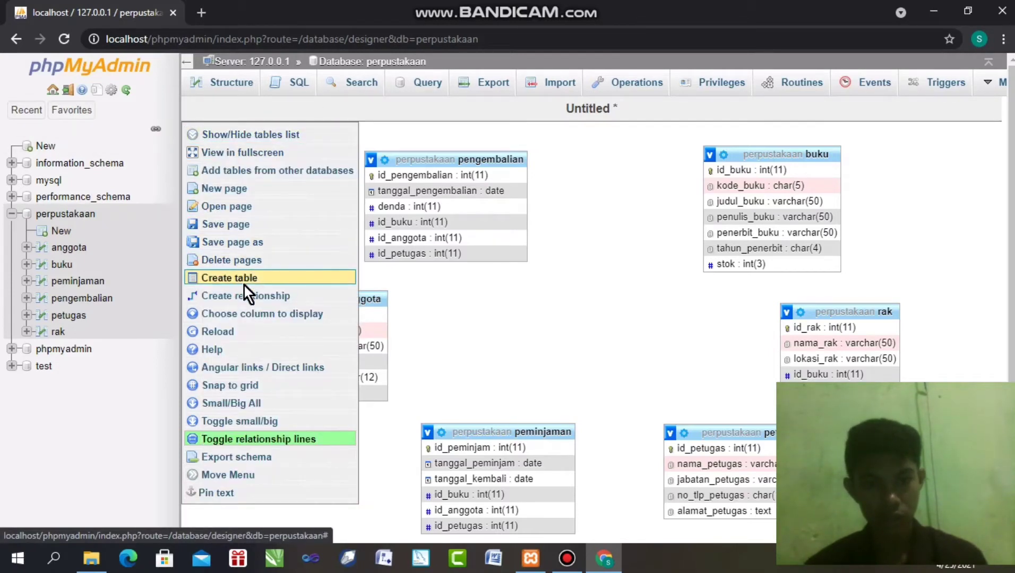
left_click(270, 296)
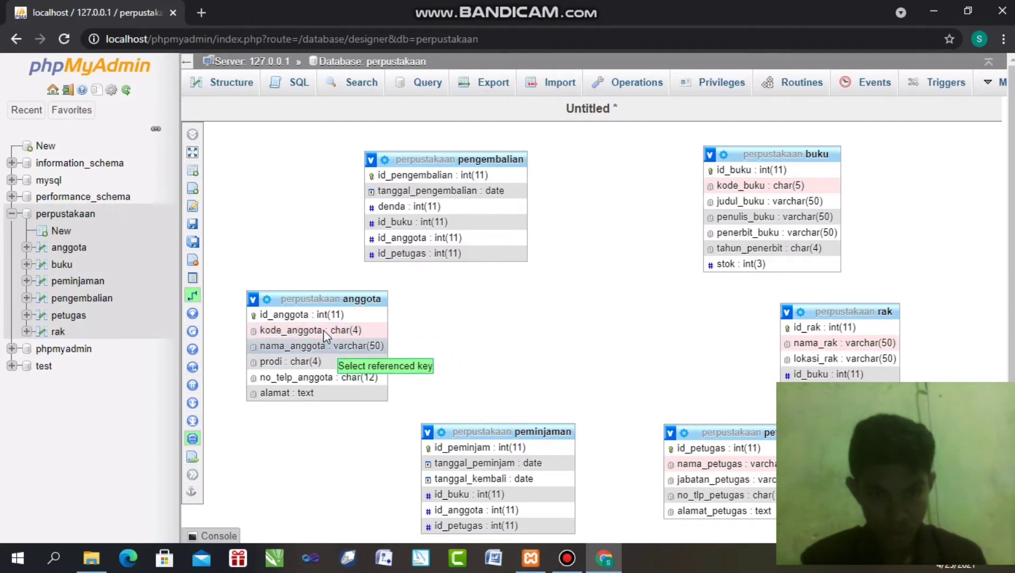
left_click(324, 314)
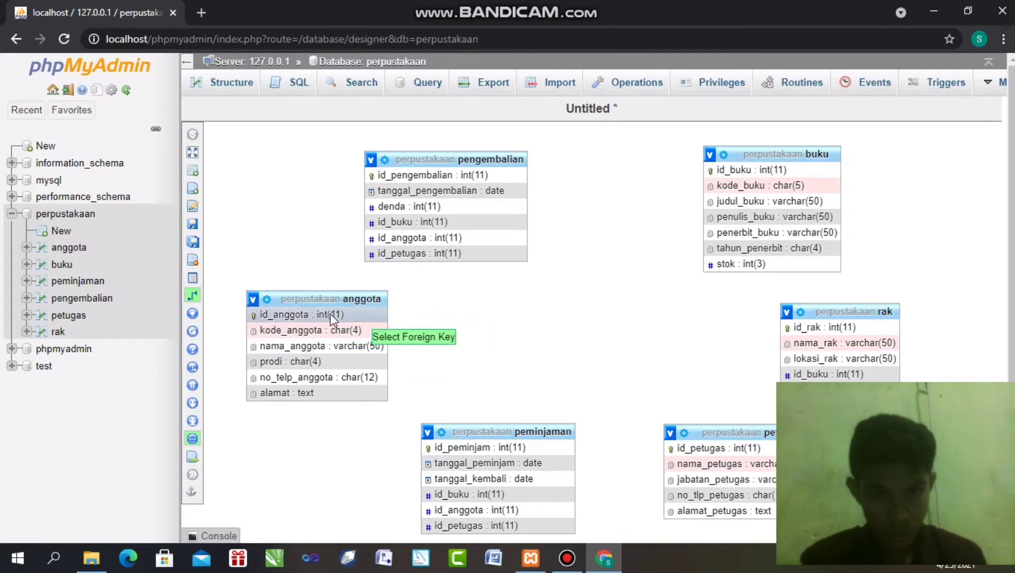
left_click(330, 312)
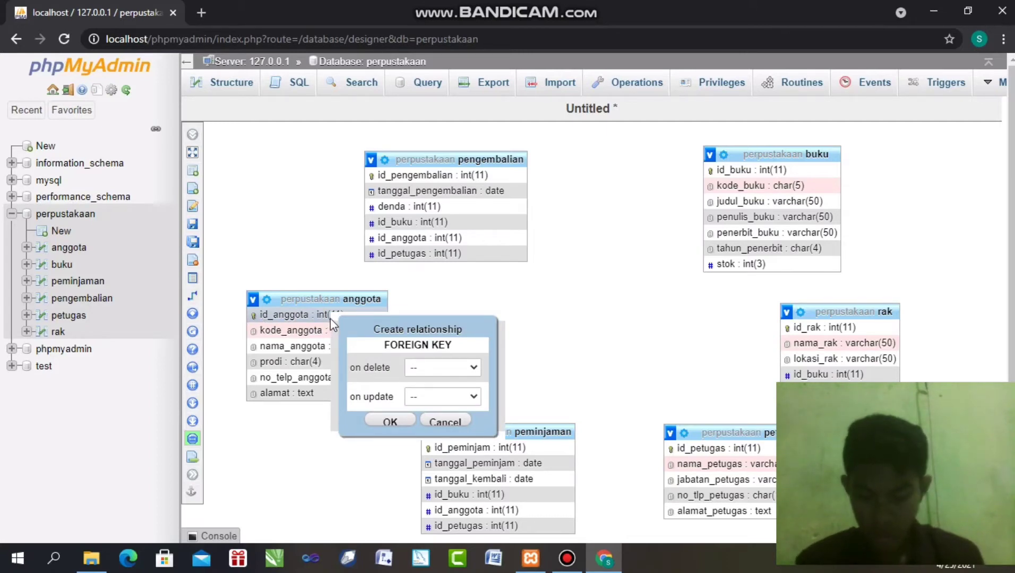
double_click(421, 232)
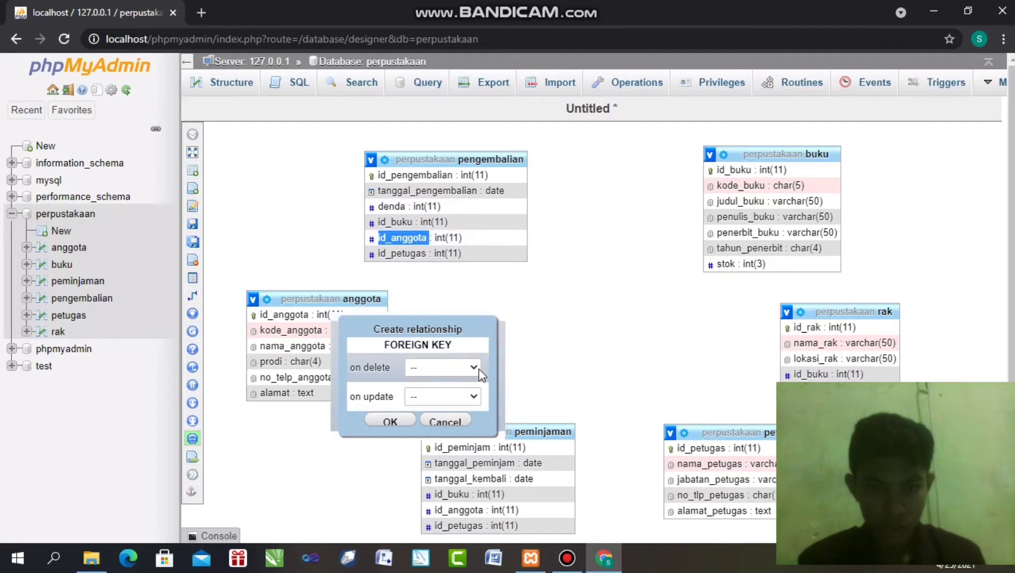
Set on delete and on update to CASCADE and confirm the foreign key
left_click(452, 367)
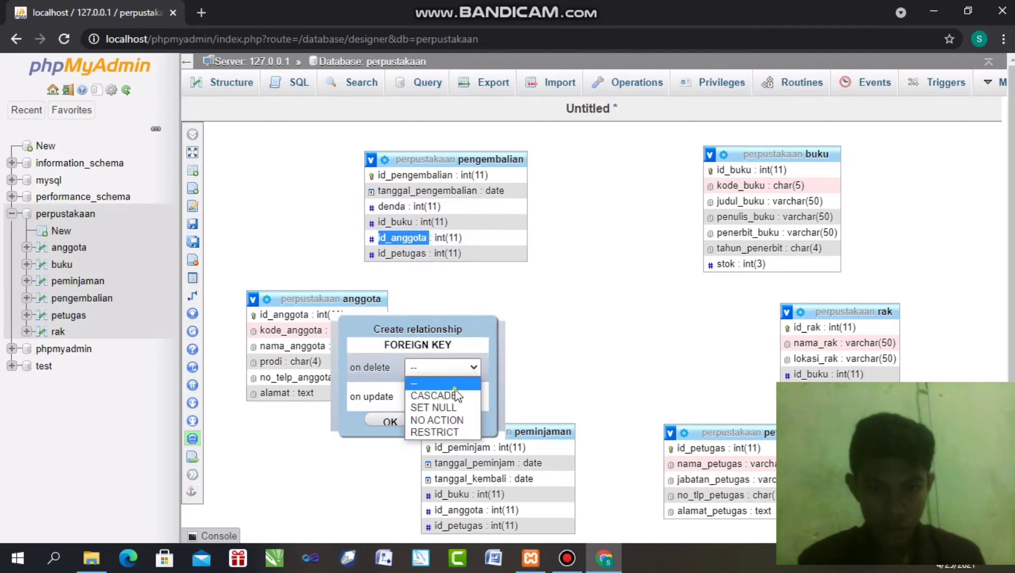
left_click(454, 388)
left_click(456, 364)
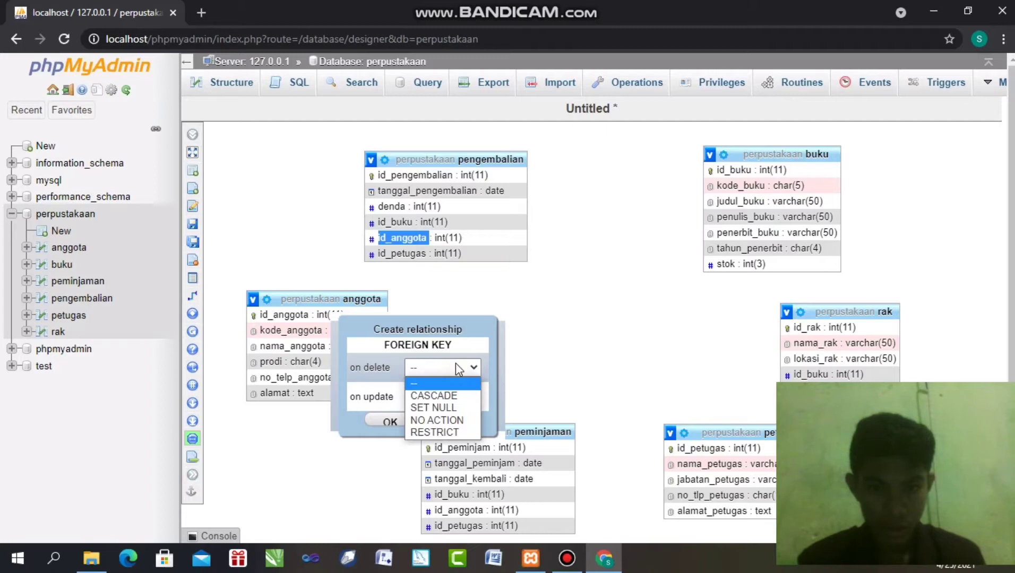
left_click(441, 407)
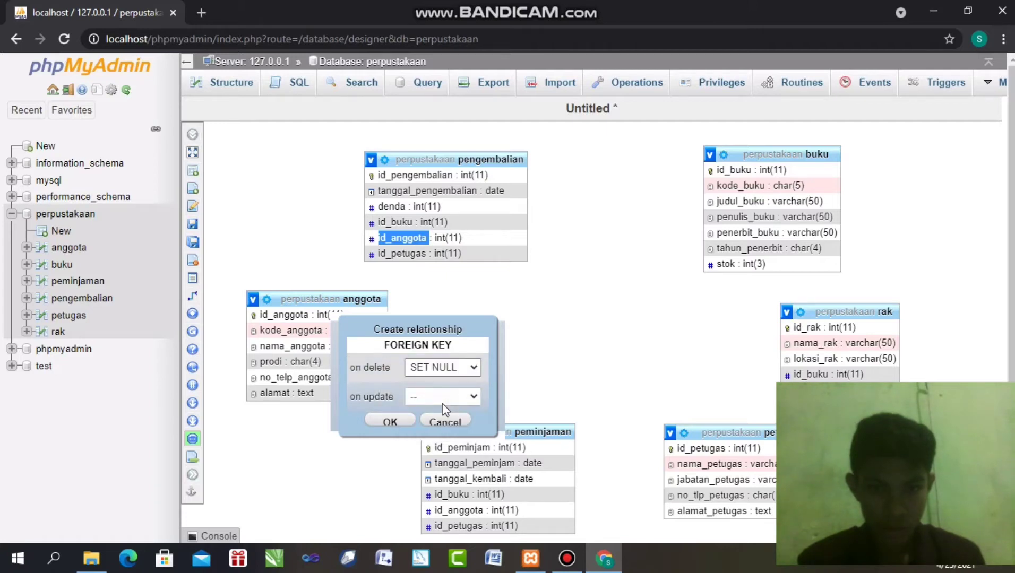
left_click(458, 370)
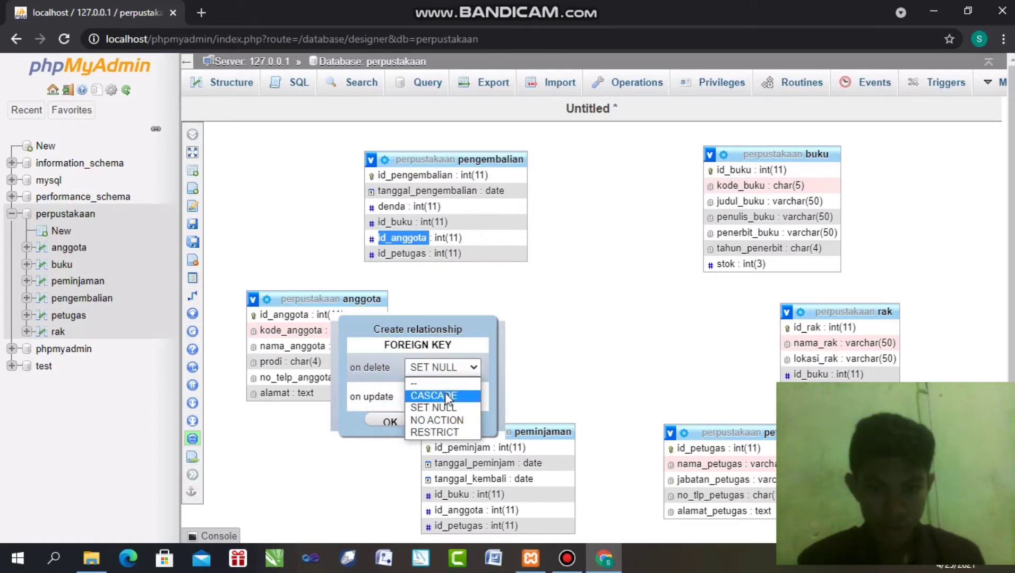
left_click(449, 395)
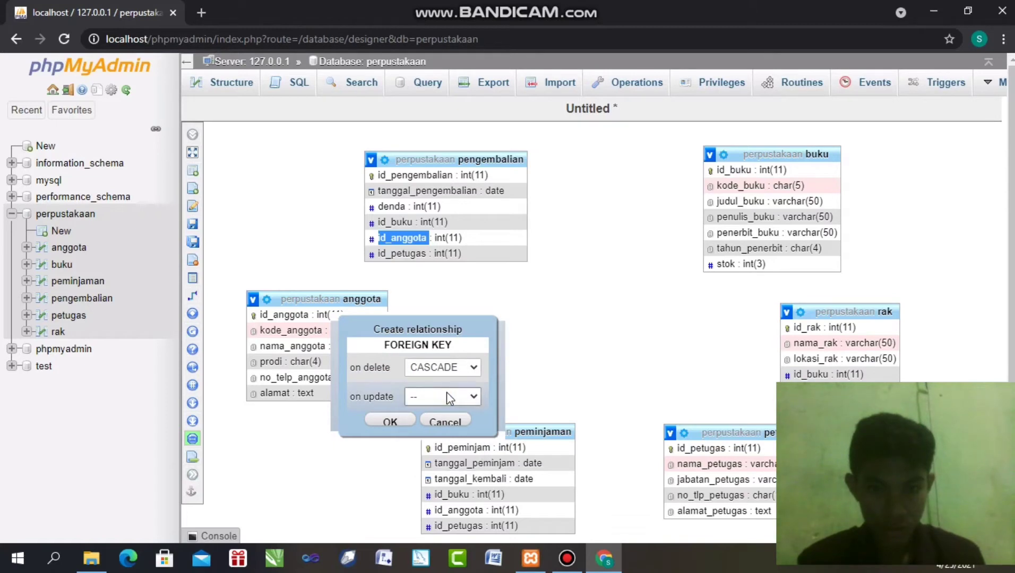
left_click(445, 397)
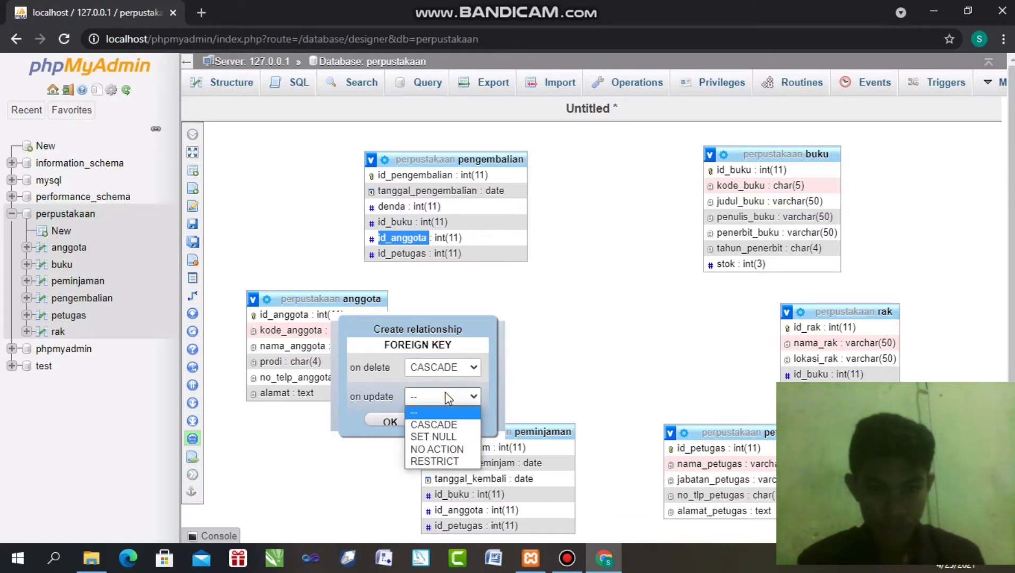
left_click(435, 424)
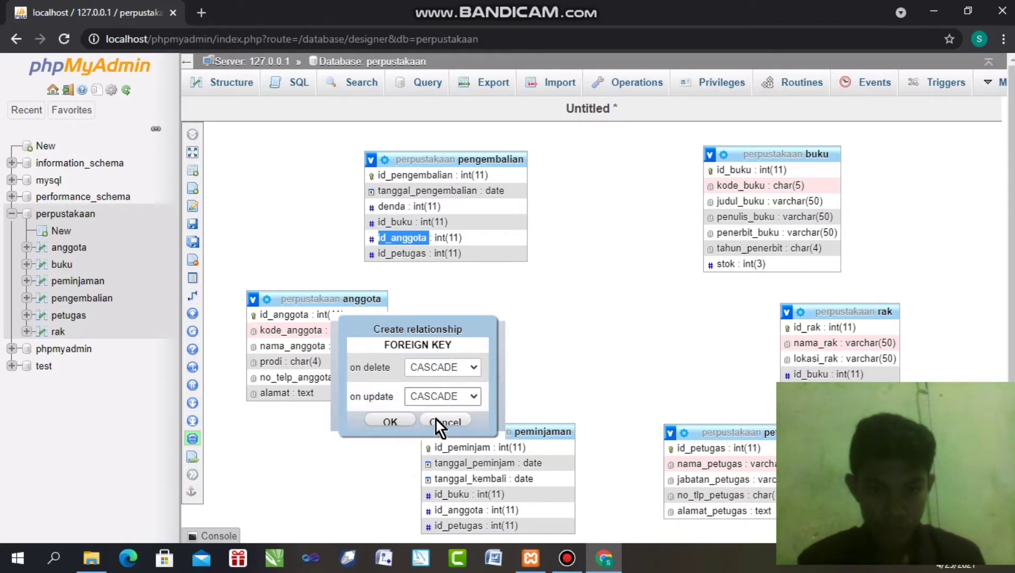
left_click(401, 417)
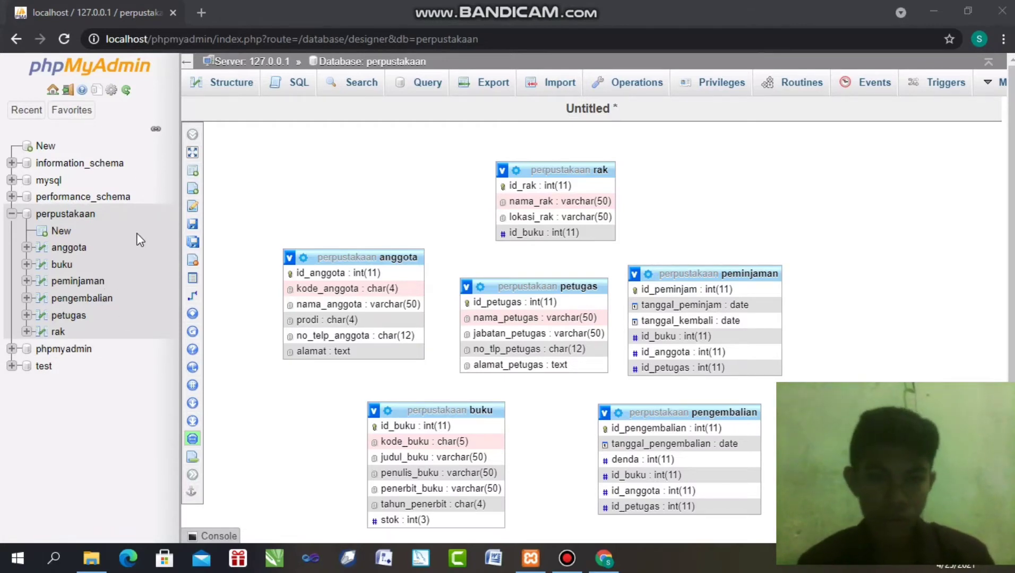
Save the designer layout as a page named 'relasi perpustakaan'
mouse_move(189, 223)
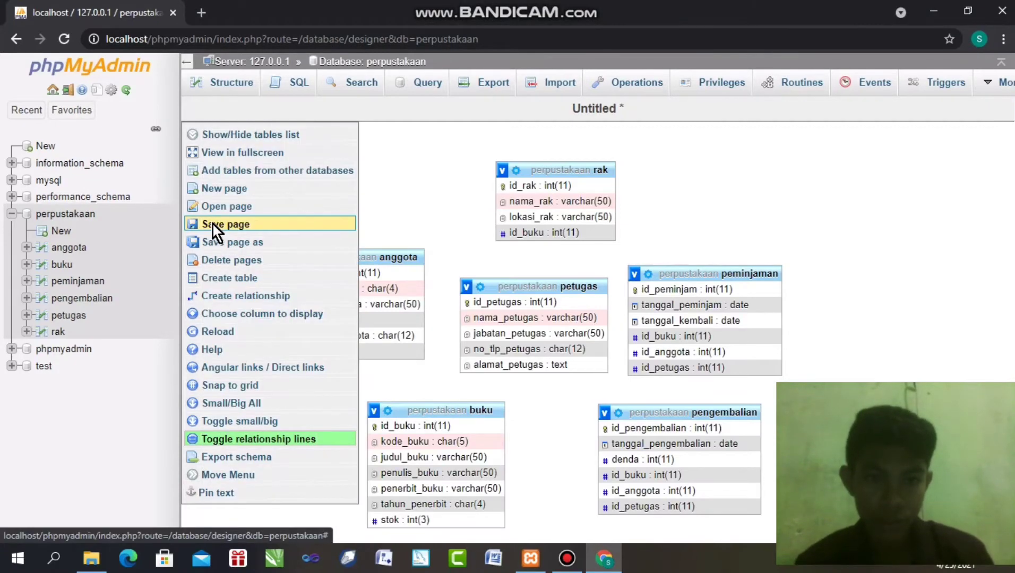
left_click(212, 225)
left_click(435, 291)
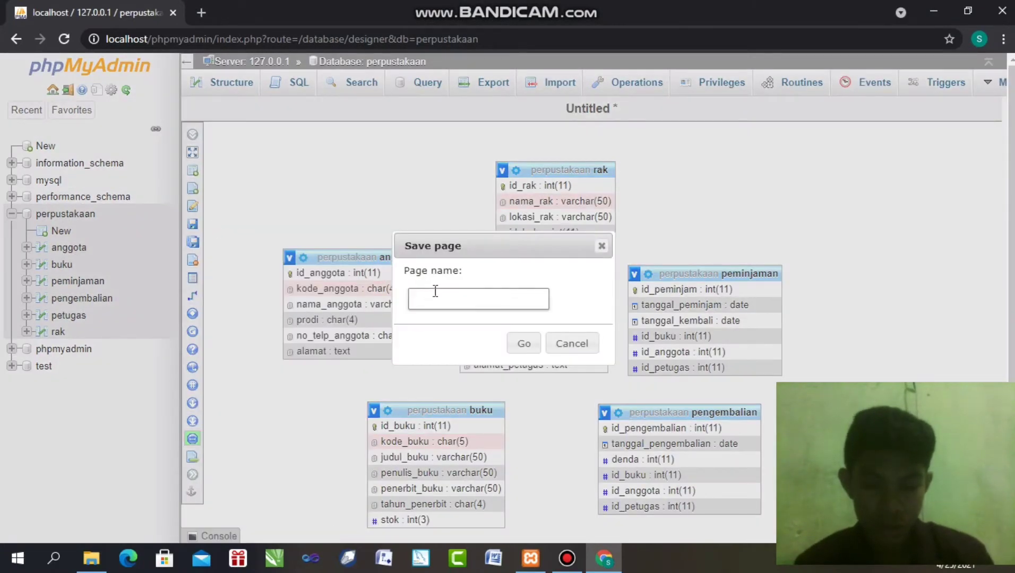
type("re")
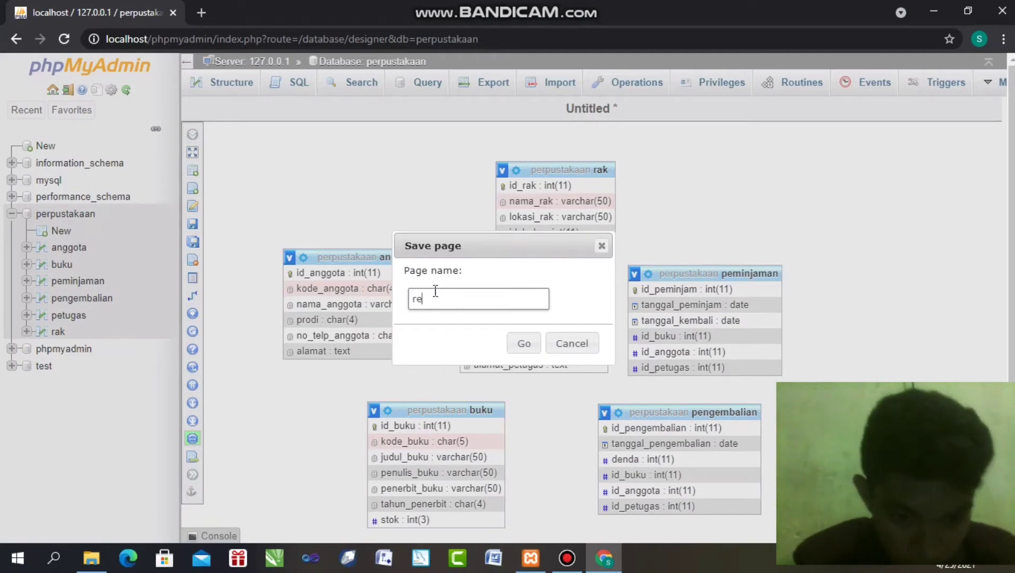
type("lasi ")
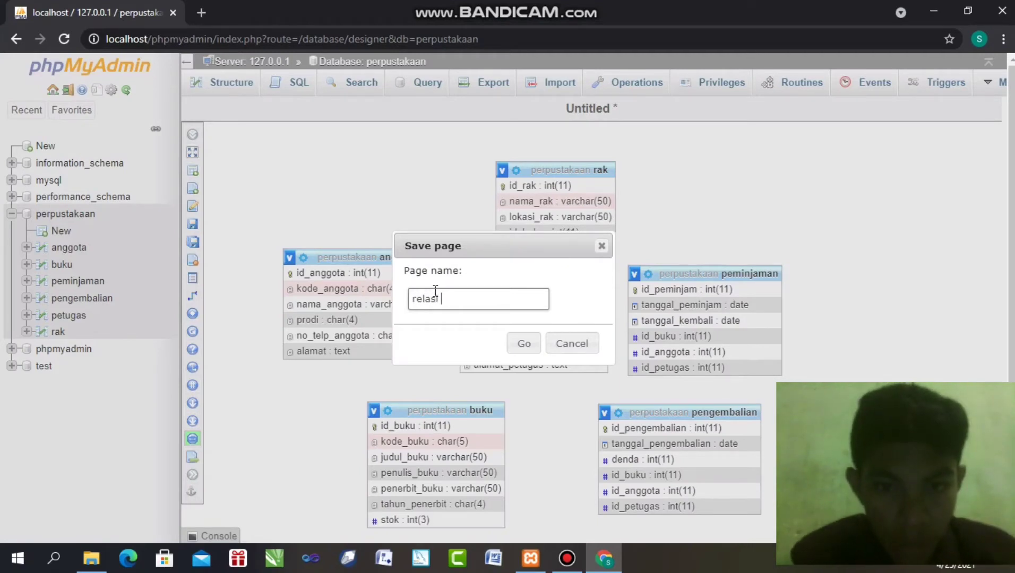
type("perputakaan")
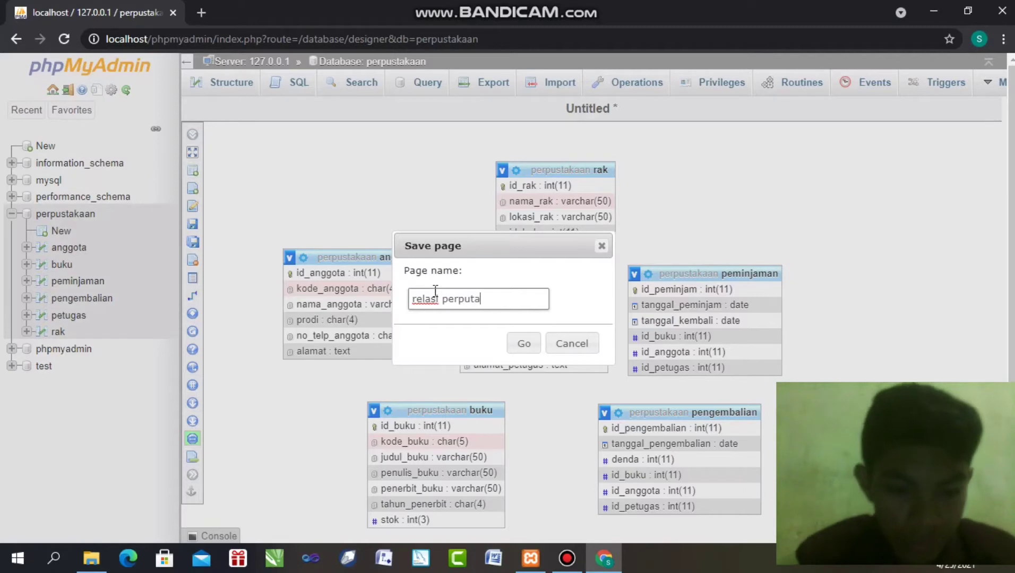
left_click(468, 299)
type("s")
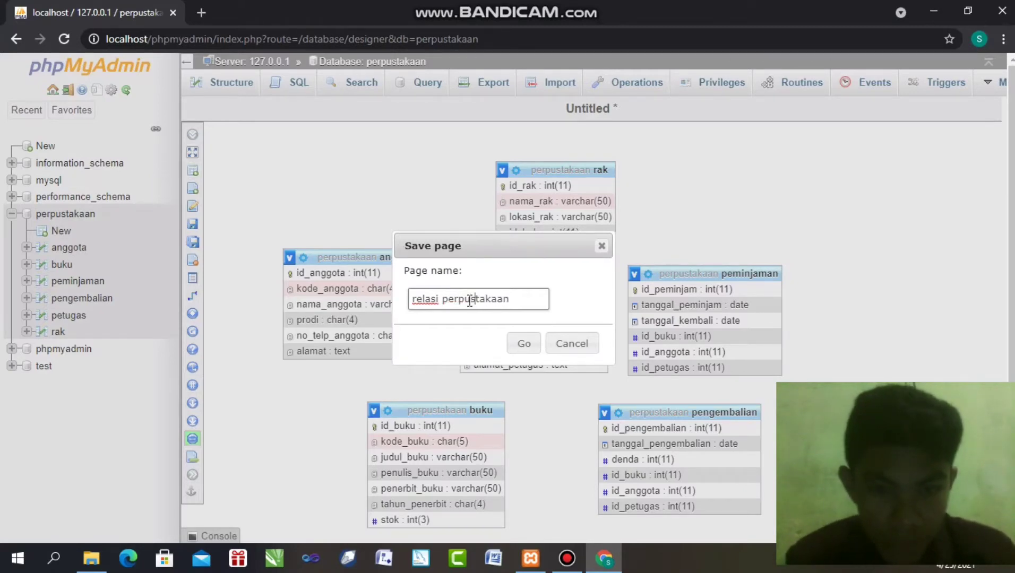
left_click(522, 340)
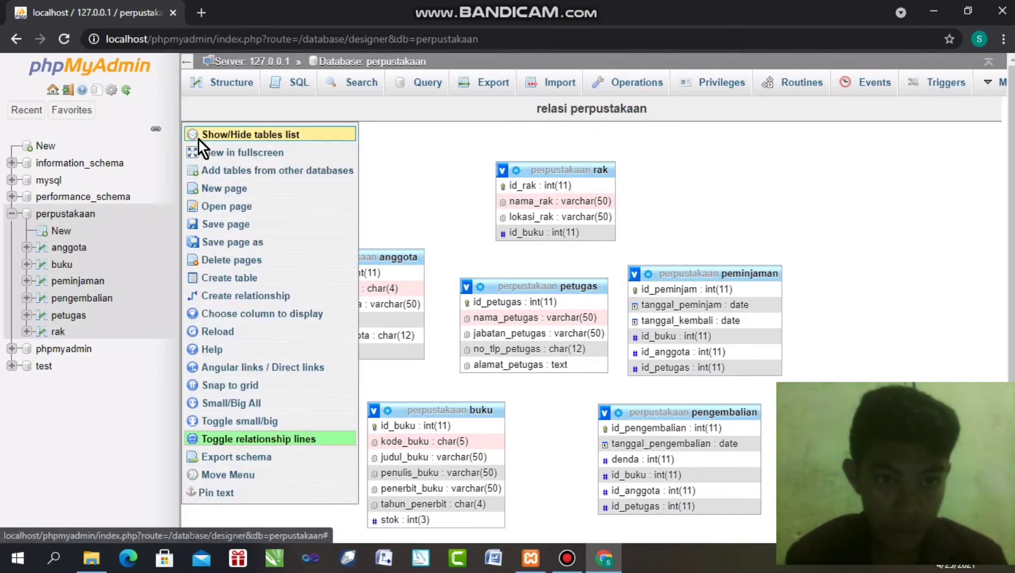
Start a relationship from anggota.id_anggota to peminjaman.id_anggota
mouse_move(193, 172)
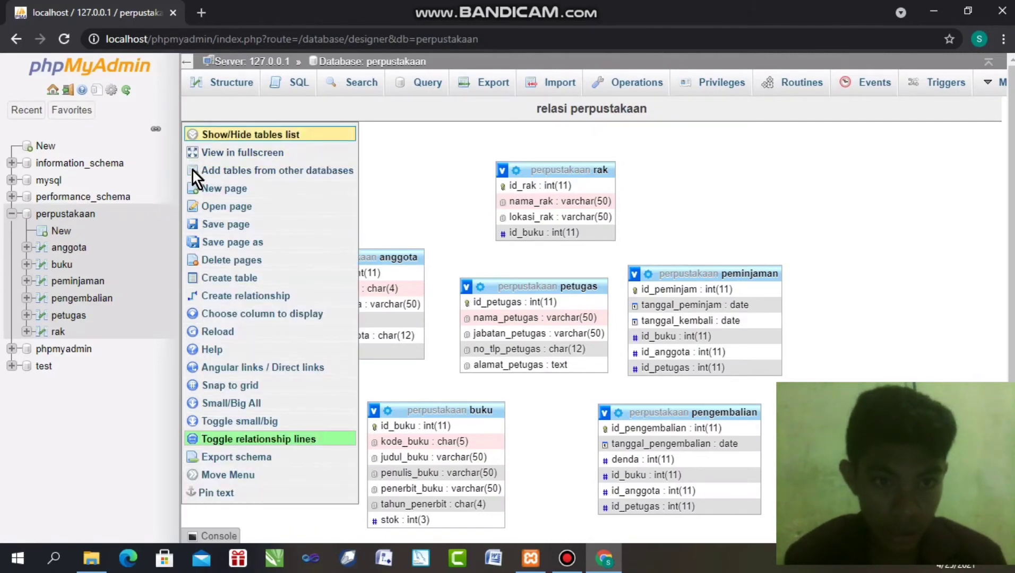
left_click(233, 297)
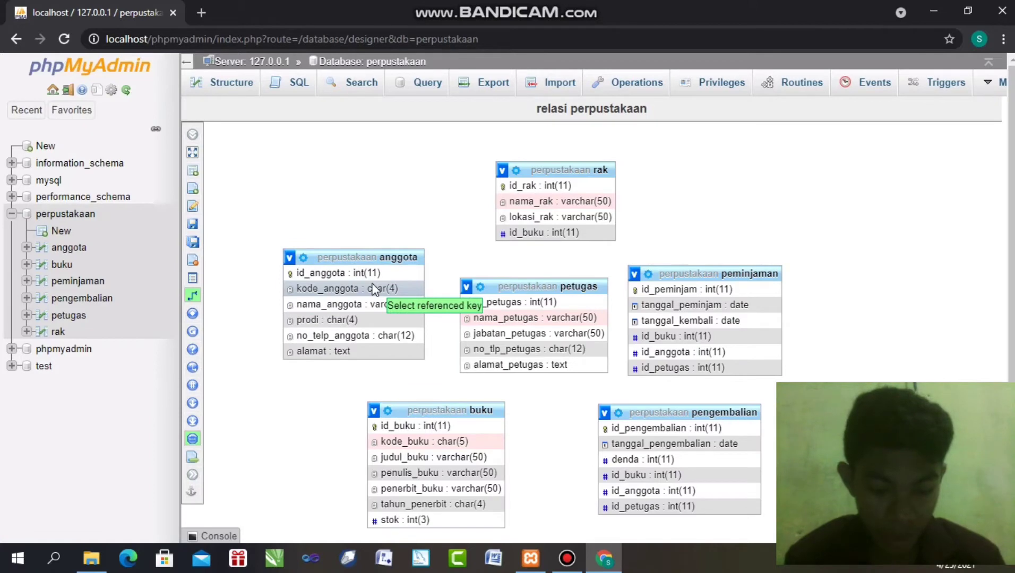
left_click(360, 273)
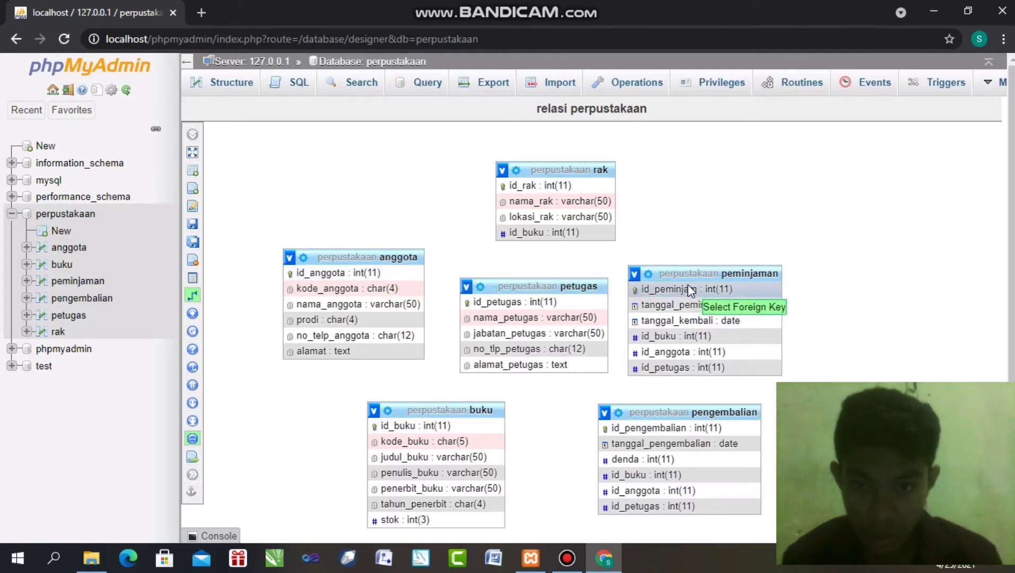
left_click(674, 352)
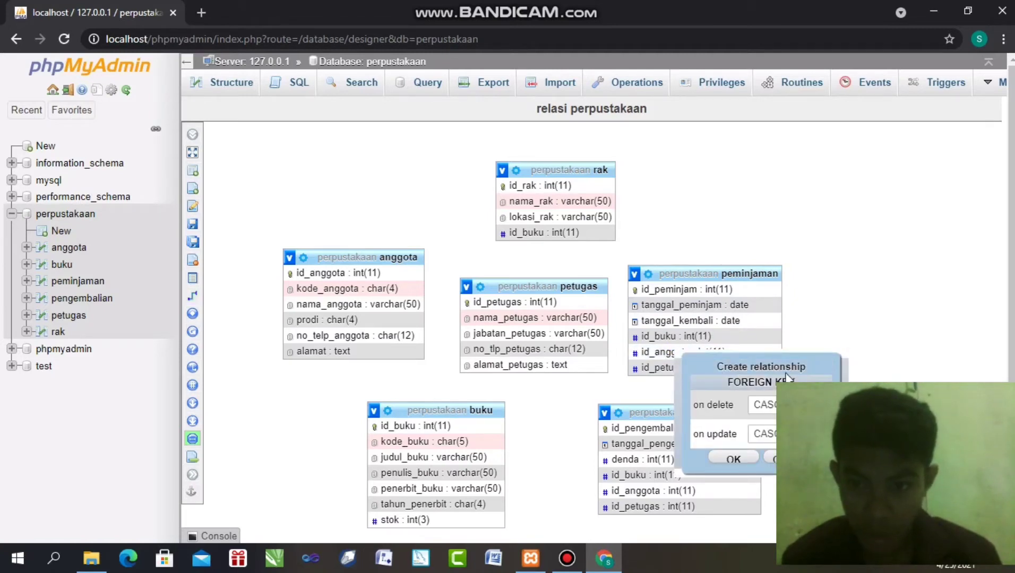
scroll(804, 370, "down", 1)
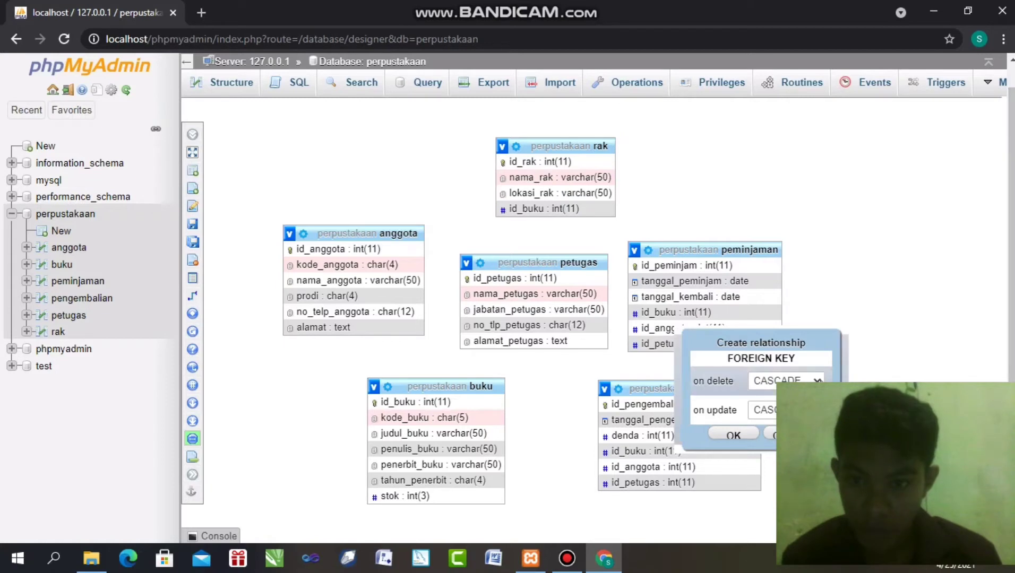
Set on delete to CASCADE and on update to RESTRICT, then confirm
left_click(816, 380)
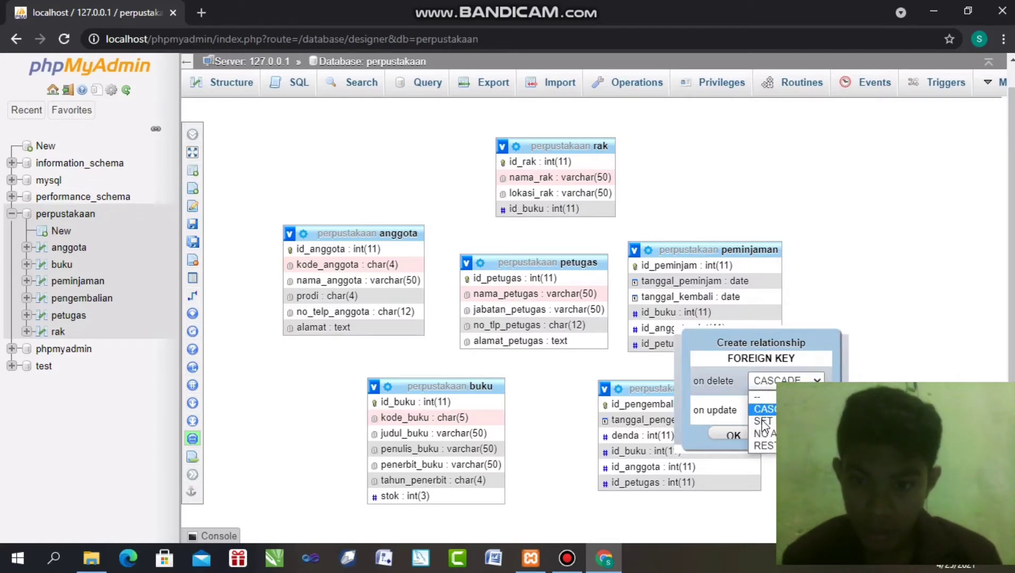
left_click(762, 411)
left_click(762, 412)
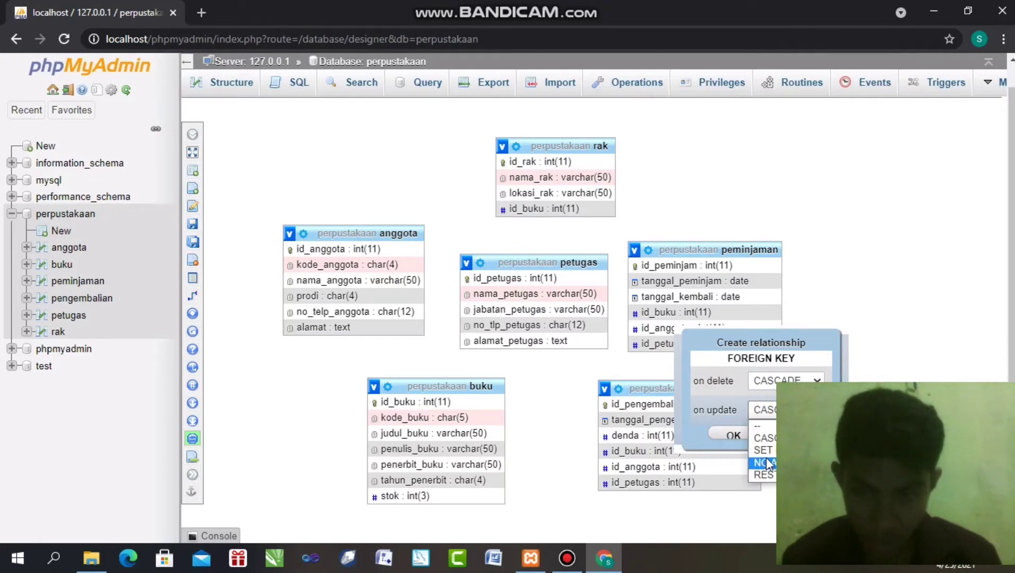
left_click(761, 474)
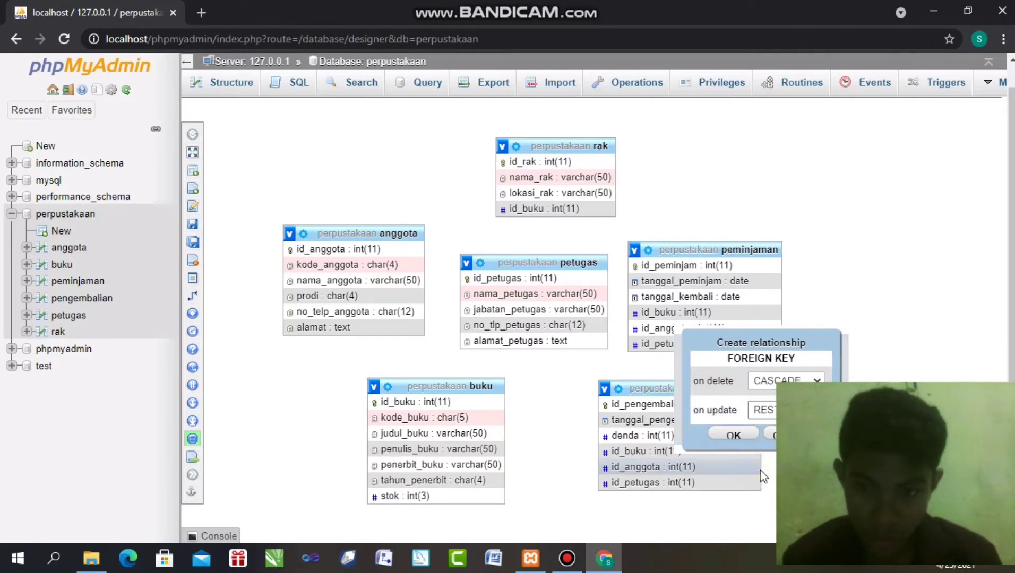
left_click(734, 435)
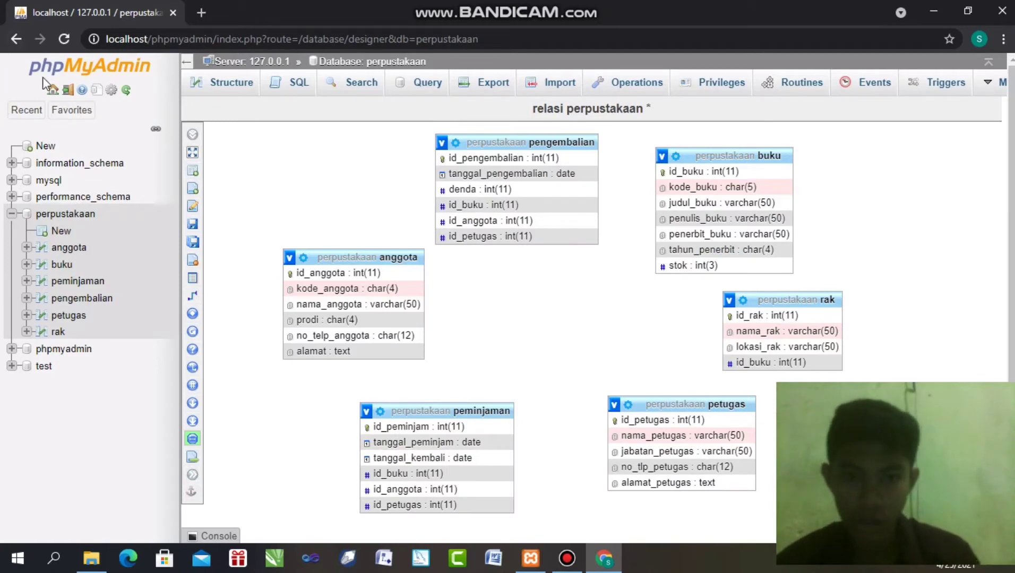
left_click(68, 113)
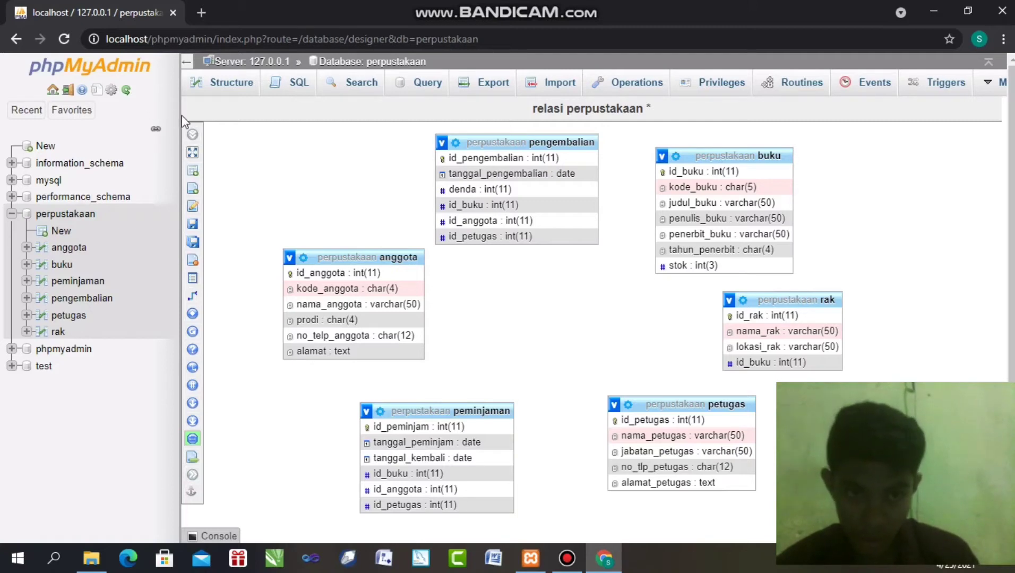
Link pengembalian.id_buku to buku.id_buku as a foreign key with CASCADE on update
mouse_move(195, 137)
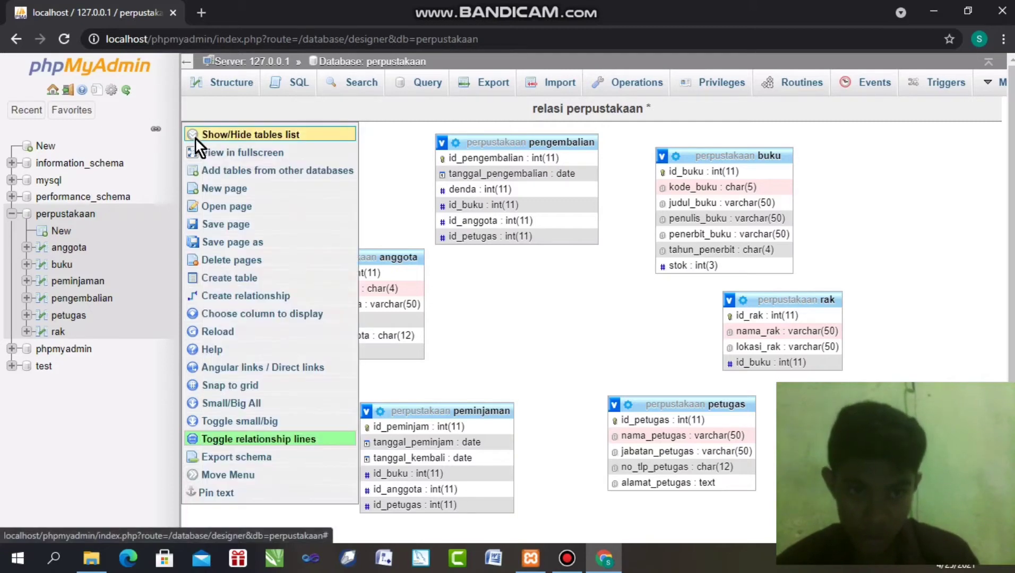
left_click(230, 292)
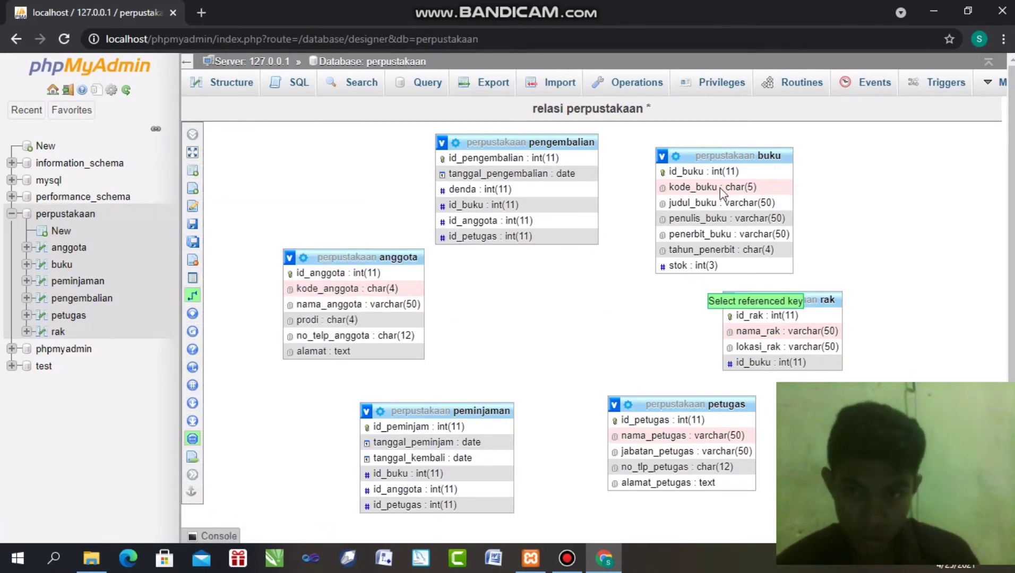
left_click(685, 173)
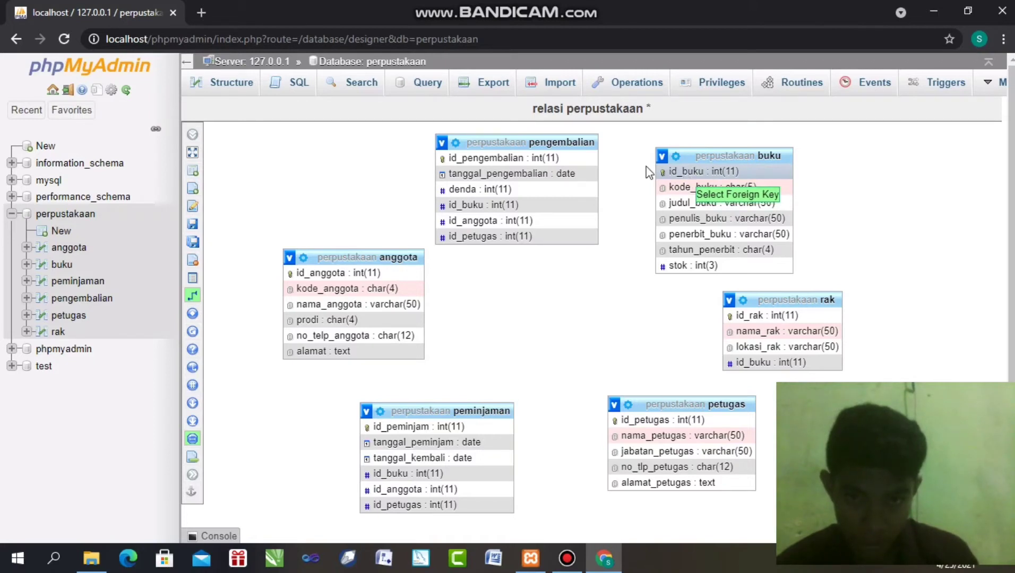
left_click(485, 203)
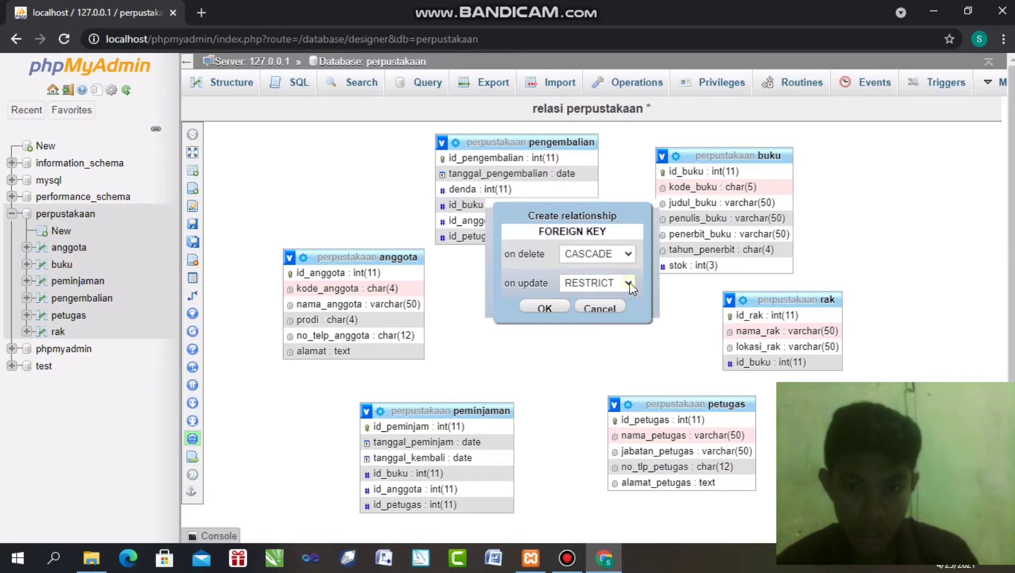
left_click(607, 282)
left_click(590, 308)
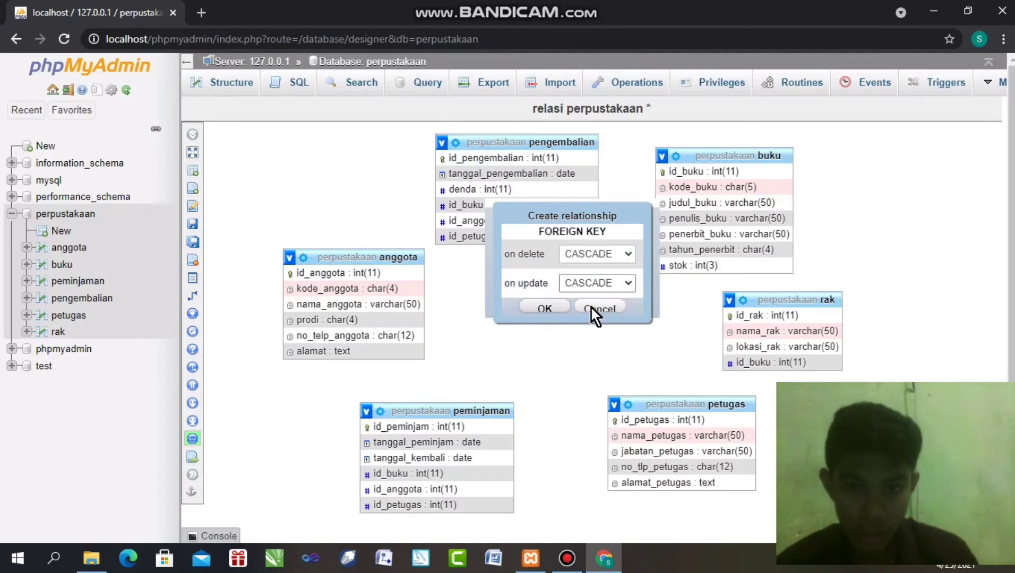
left_click(547, 308)
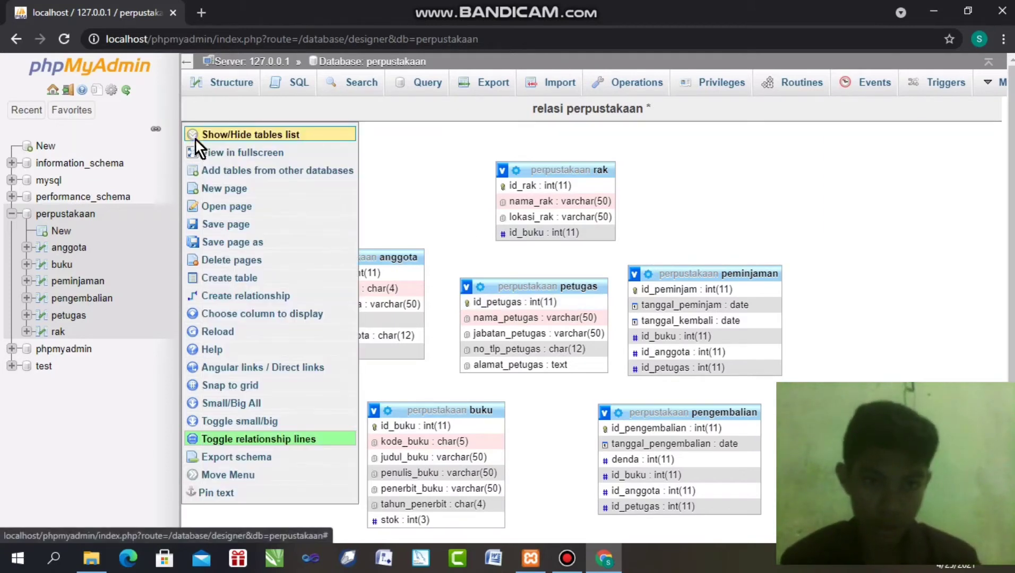
Show the tables list and try linking pengembalian.id_petugas to petugas.id_petugas, which fails on a missing index
left_click(195, 138)
left_click(261, 302)
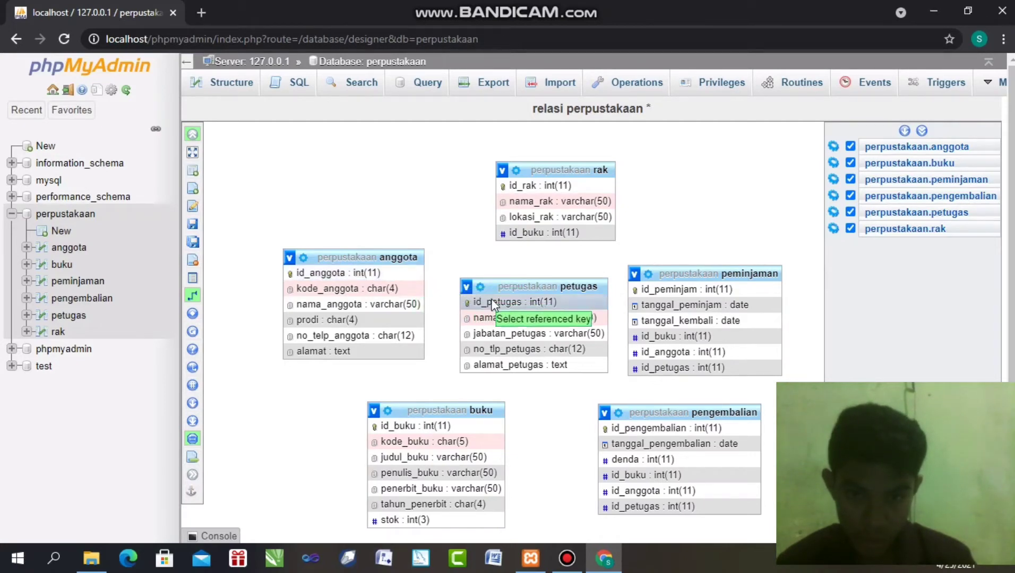
left_click(495, 302)
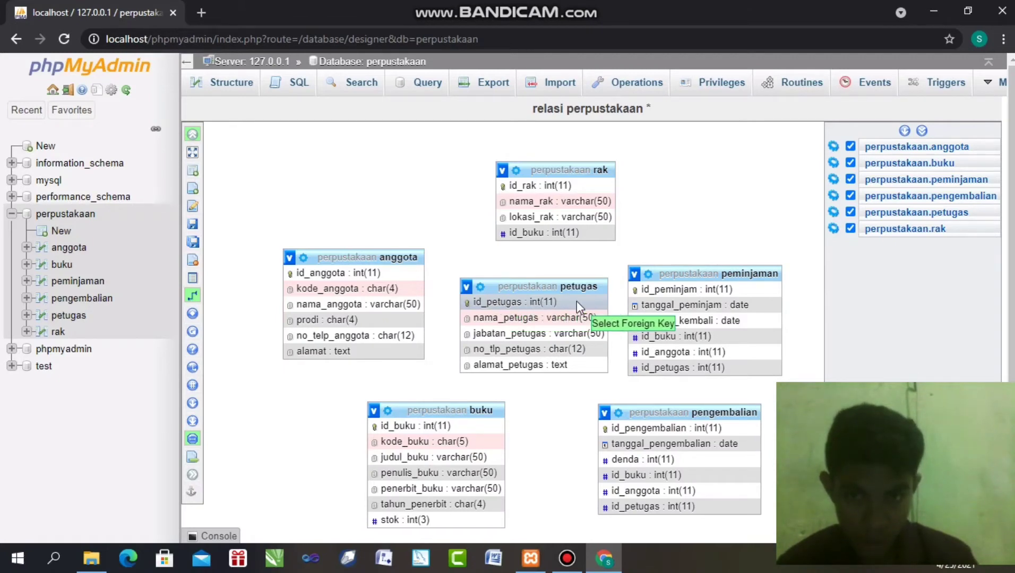
left_click(654, 505)
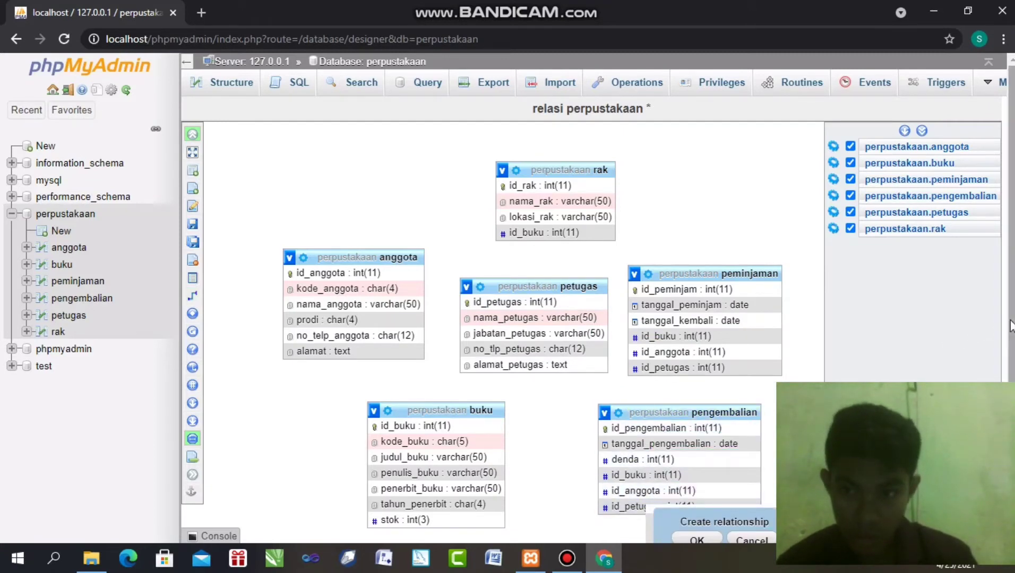
scroll(1011, 332, "down", 1)
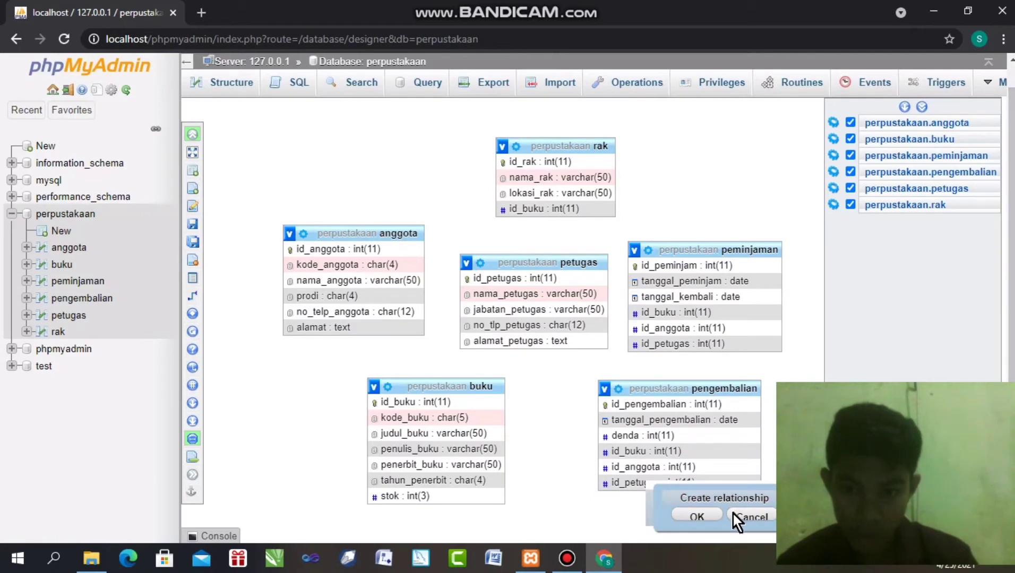
left_click(697, 516)
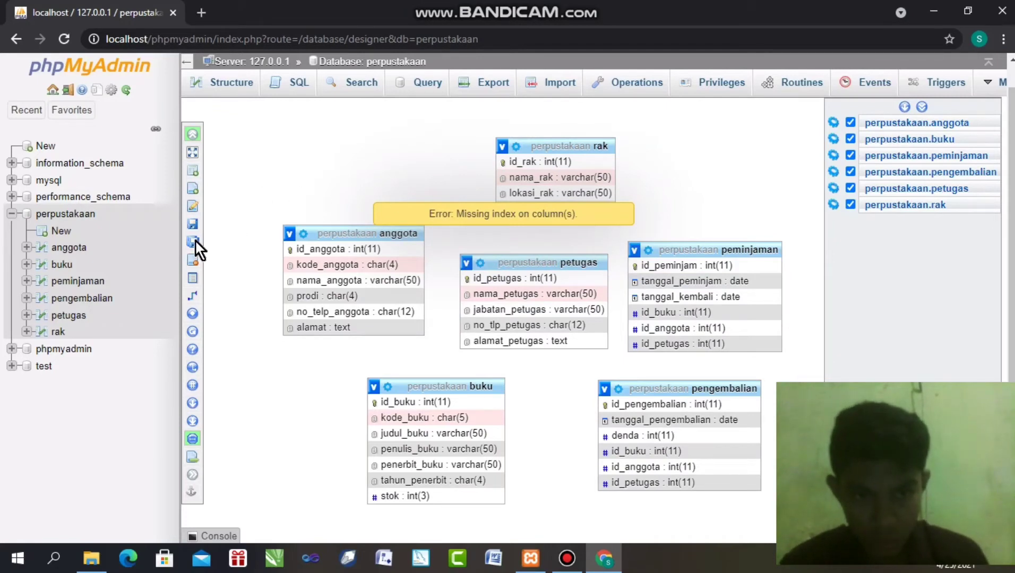
mouse_move(192, 239)
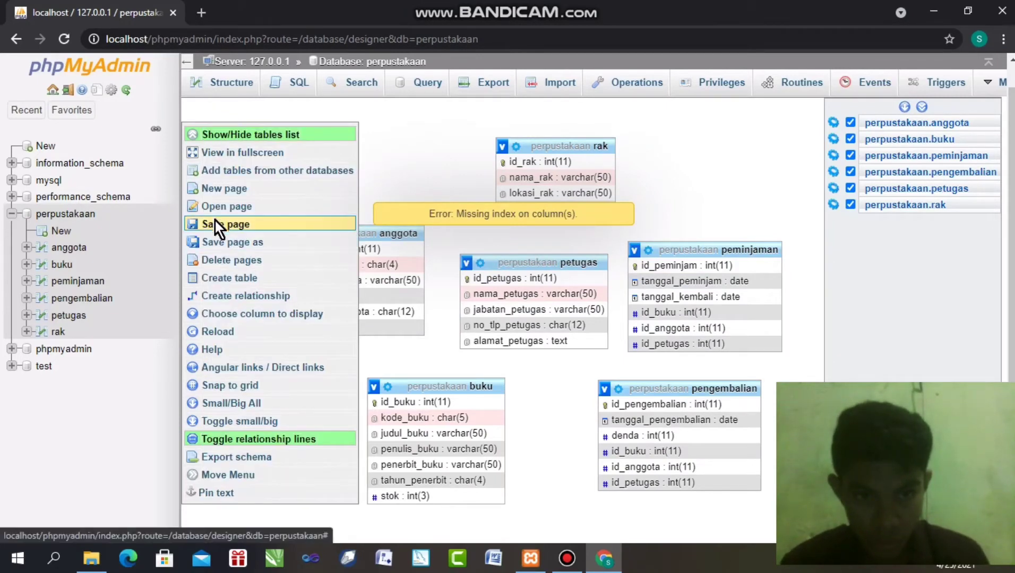
Save the designer layout to the relasi perpustakaan page and clear the missing-index error notice
left_click(215, 224)
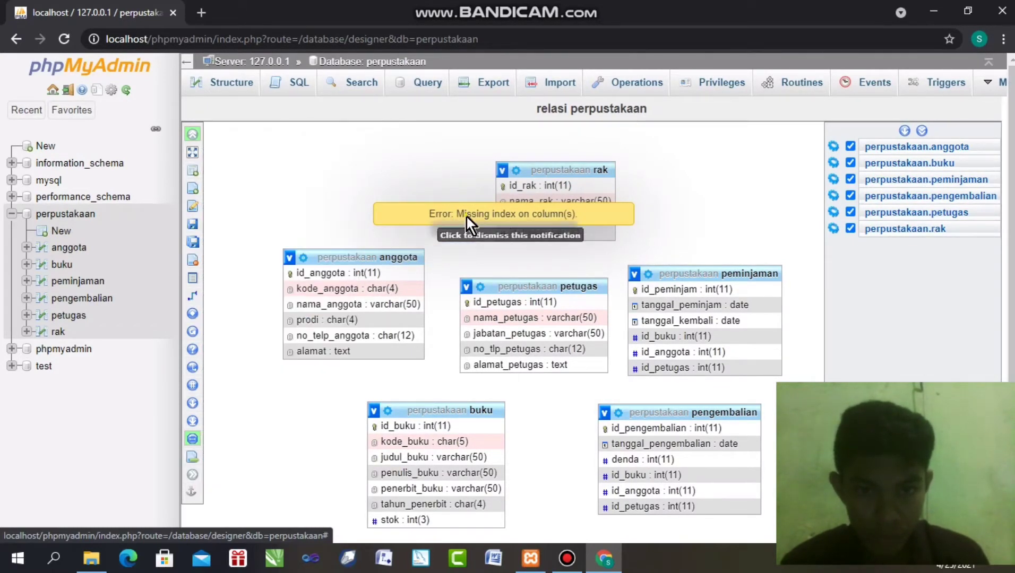
left_click(465, 217)
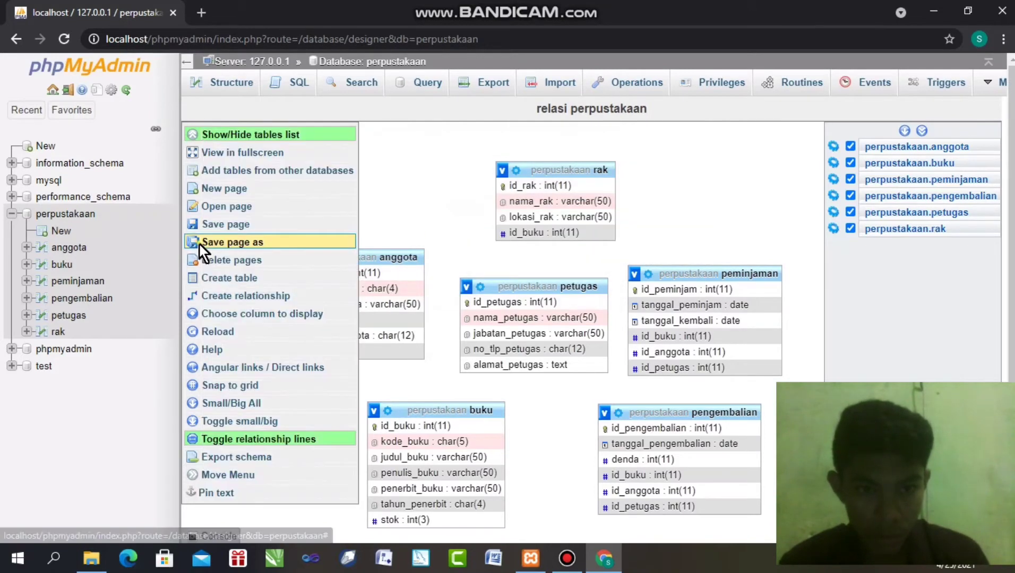
left_click(199, 242)
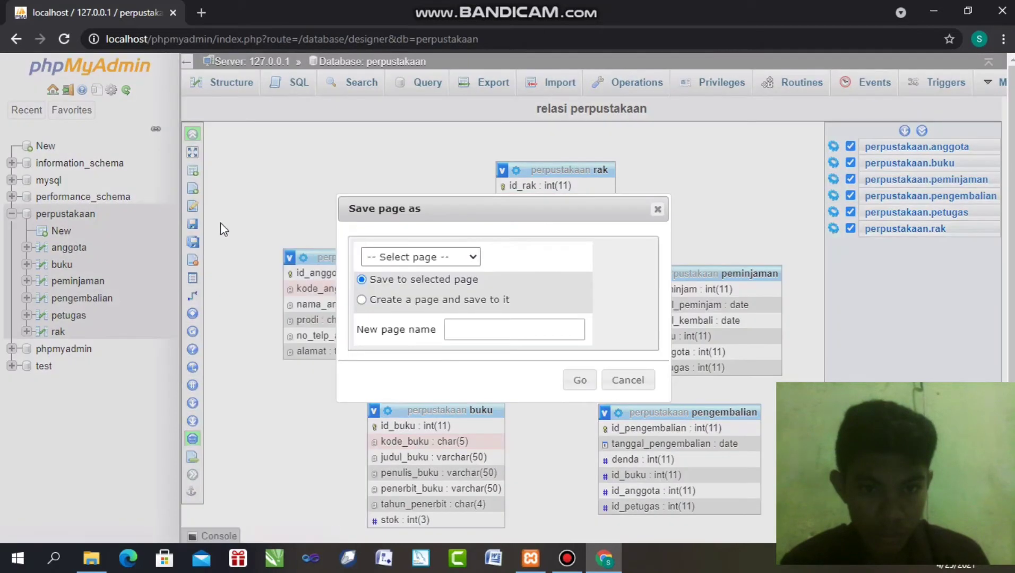
left_click(658, 211)
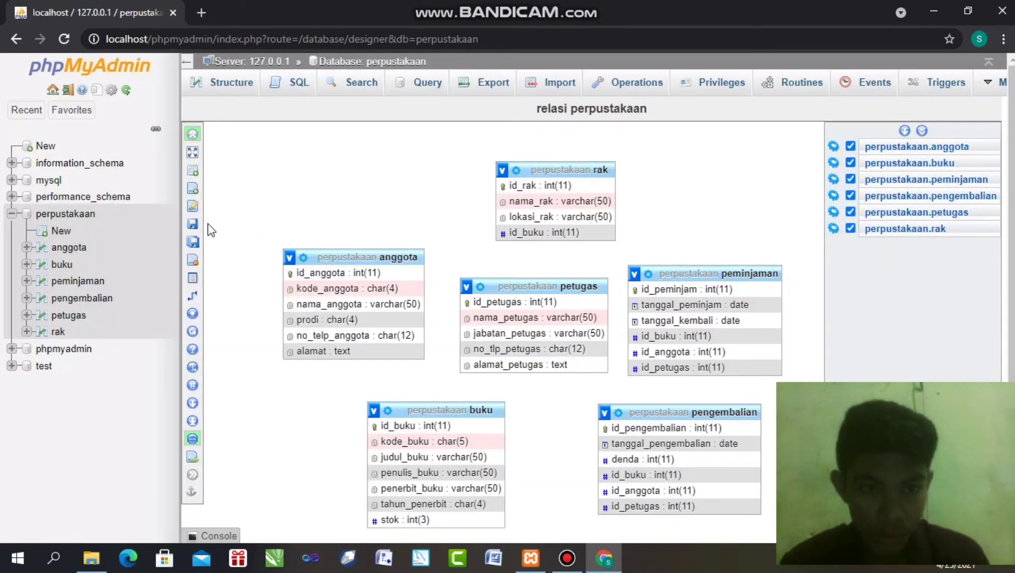
mouse_move(195, 225)
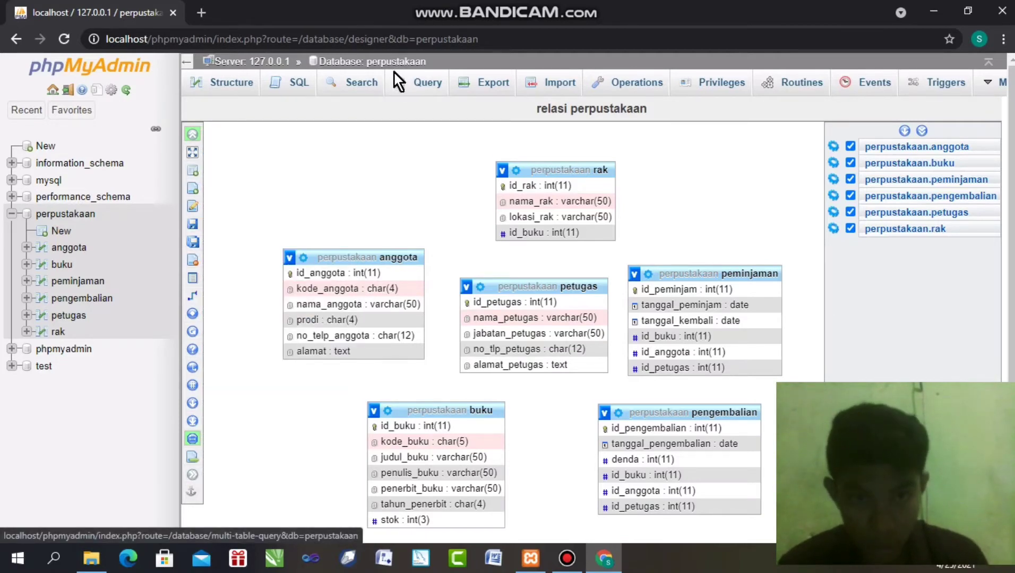
Add an index on id_anggota in the pengembalian table's structure
left_click(385, 59)
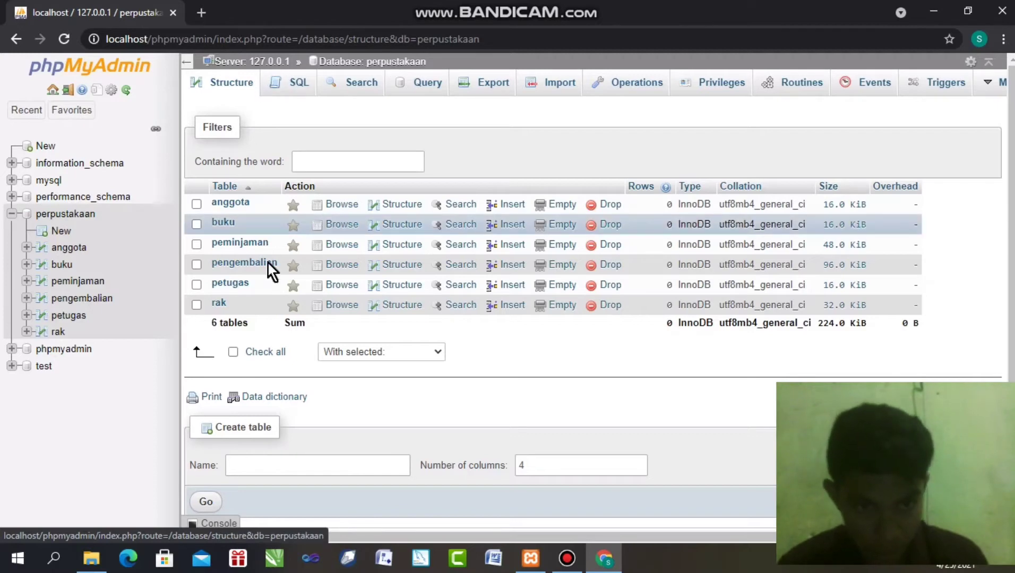
left_click(402, 266)
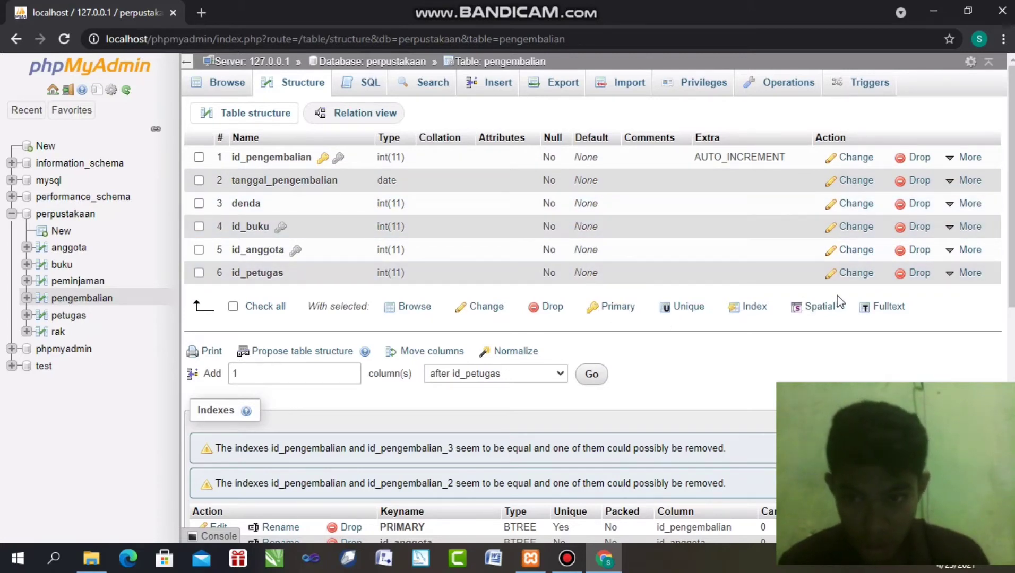
mouse_move(957, 257)
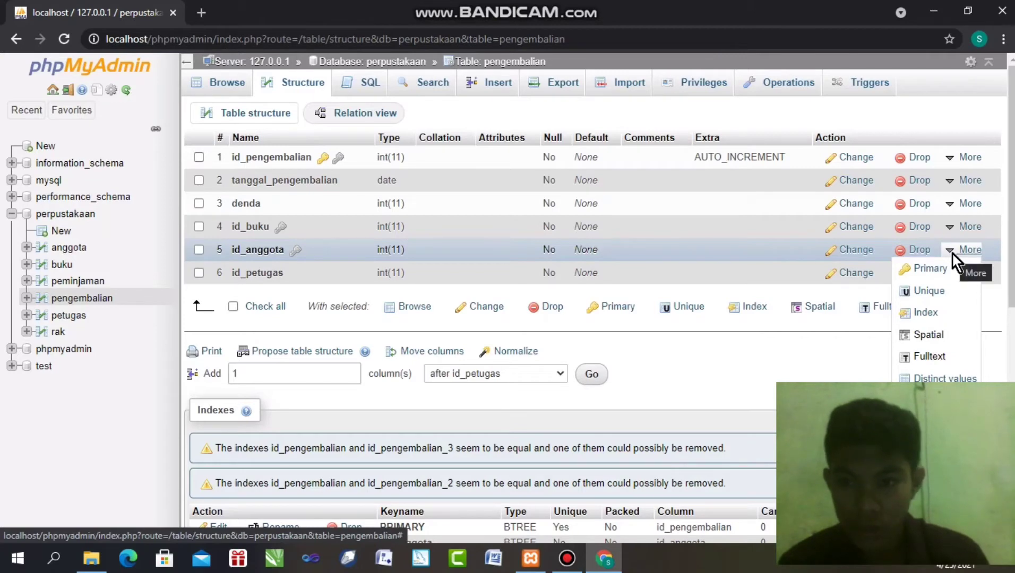
left_click(928, 310)
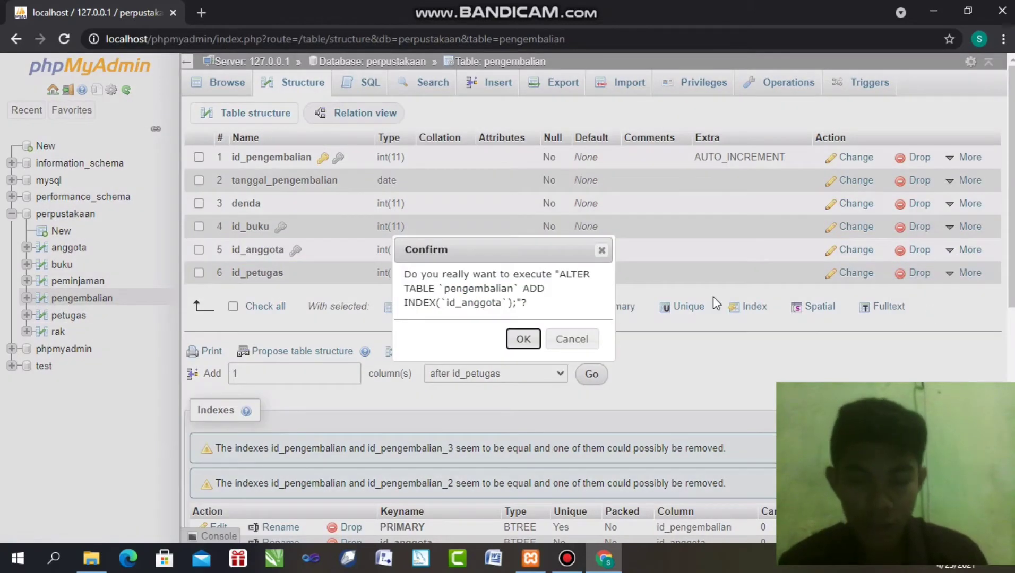
left_click(523, 339)
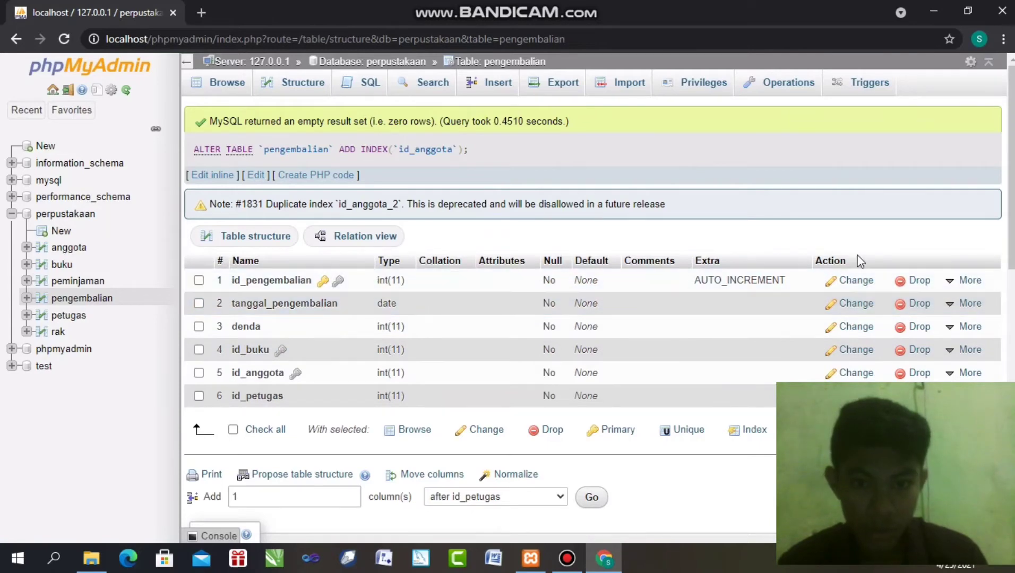
scroll(1011, 159, "down", 2)
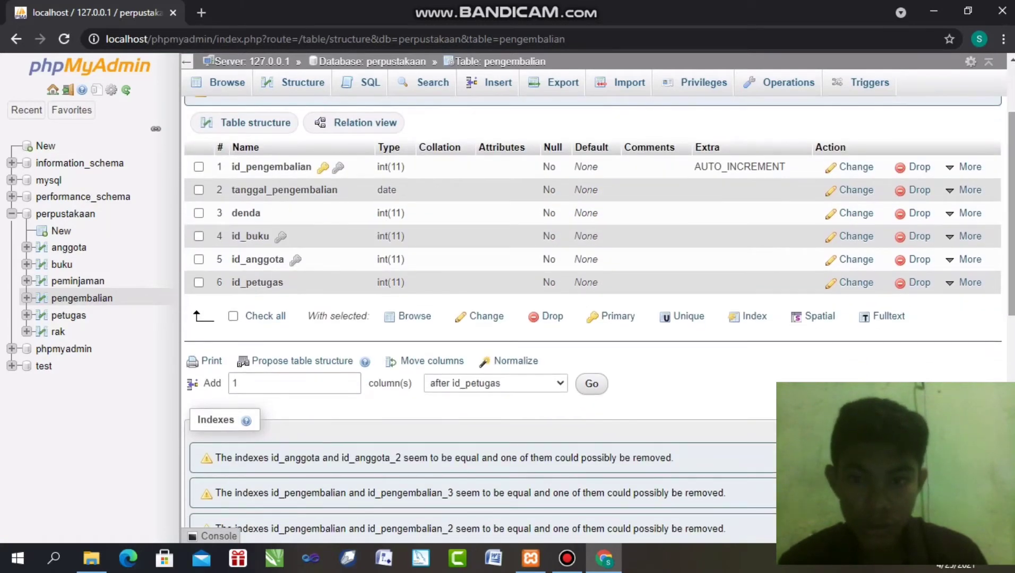
Add an index on pengembalian's id_pengembalian, then return to the perpustakaan database overview
left_click(968, 283)
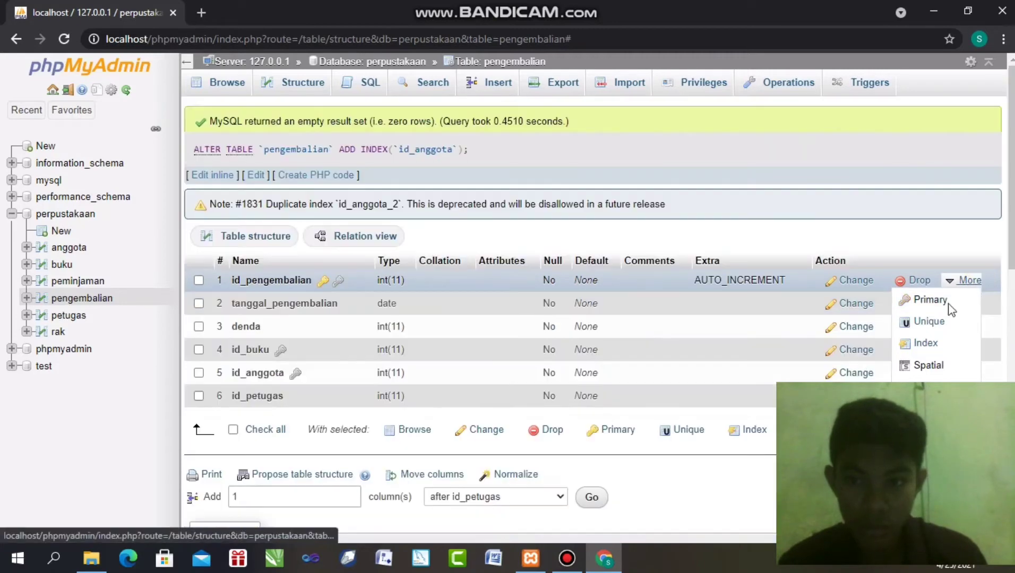
left_click(926, 338)
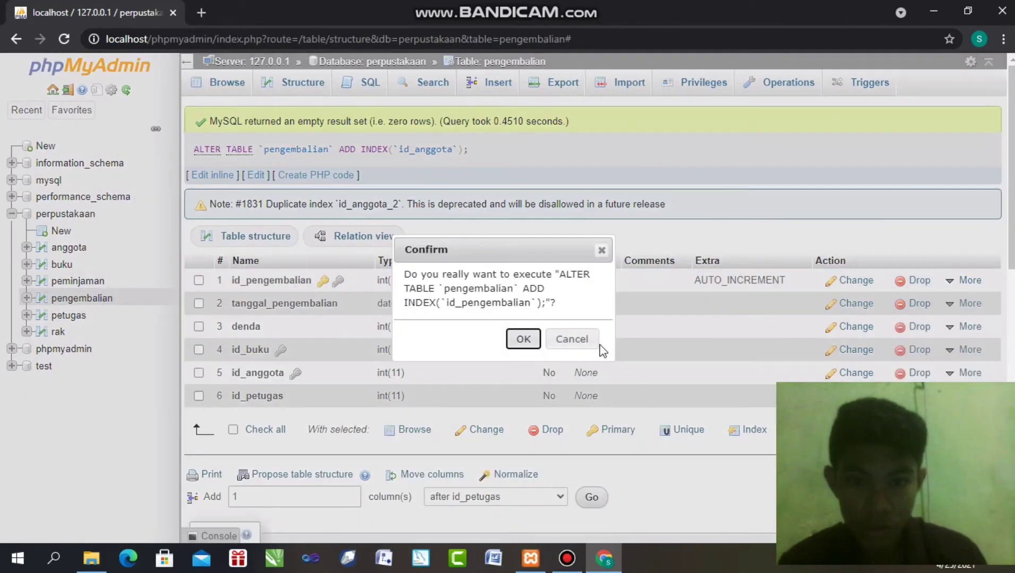
left_click(529, 337)
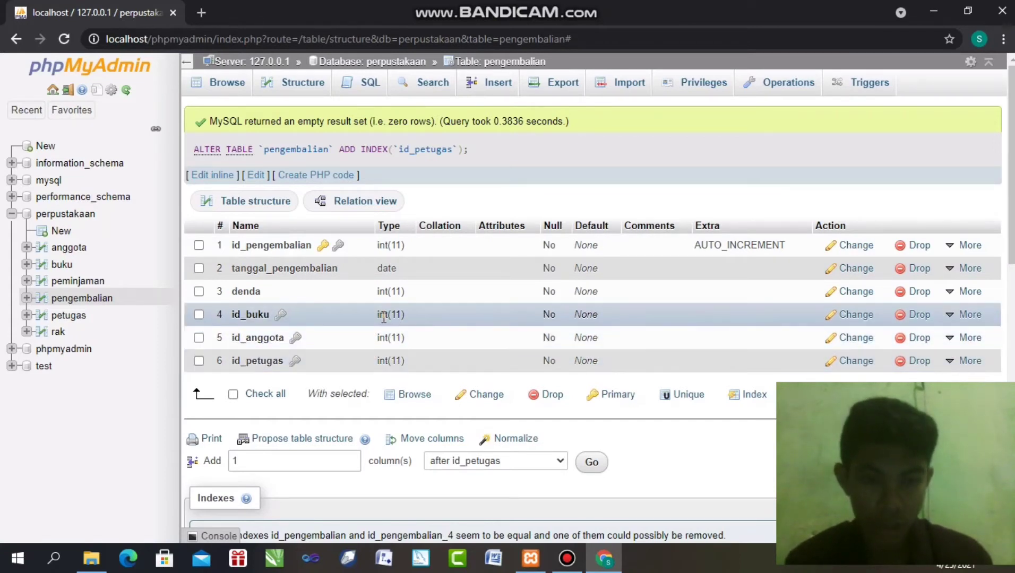
left_click(358, 62)
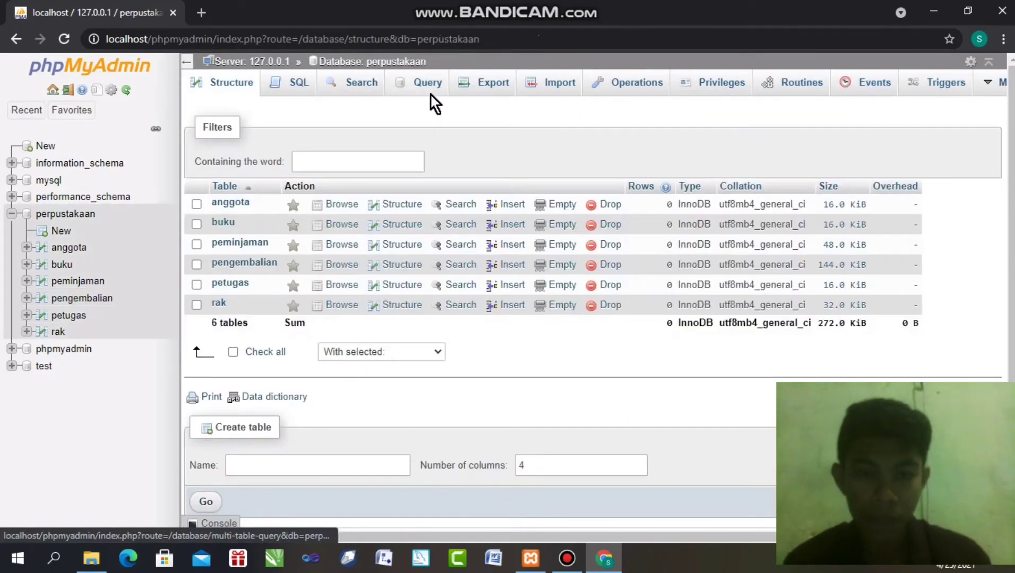
In the Designer, link pengembalian.id_petugas to petugas.id_petugas with CASCADE on delete, RESTRICT on update
left_click(997, 85)
left_click(964, 112)
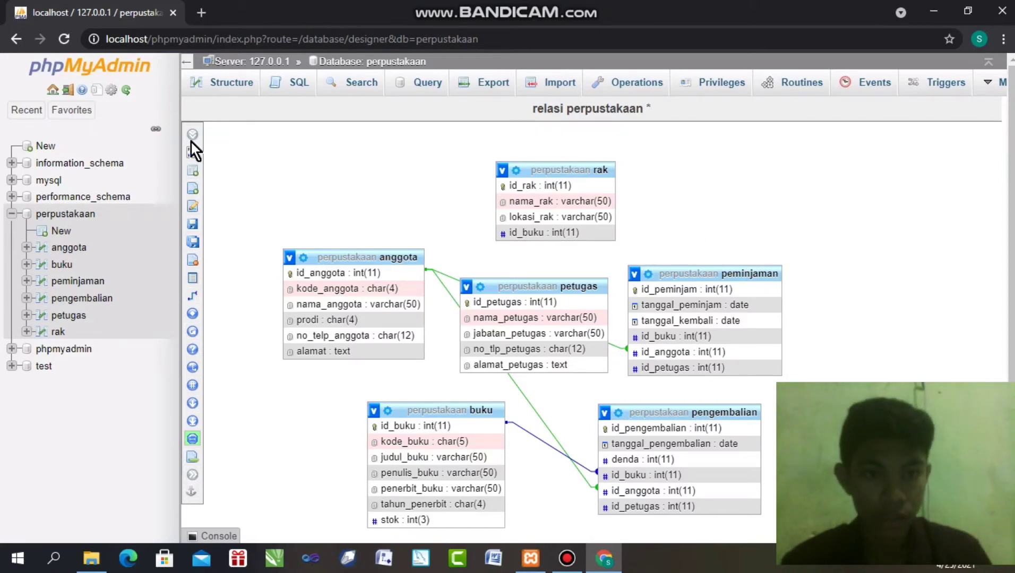
mouse_move(191, 141)
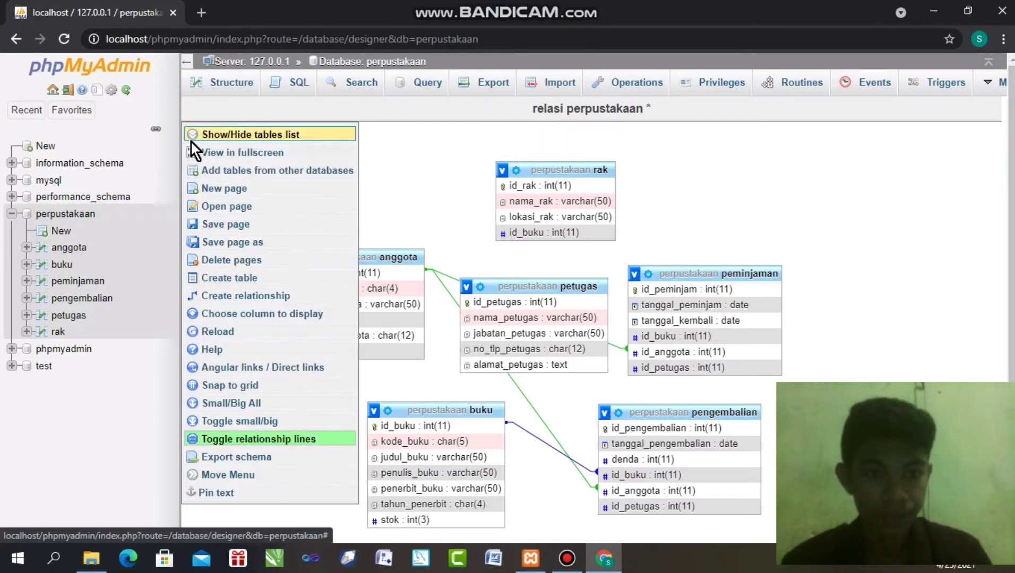
left_click(257, 298)
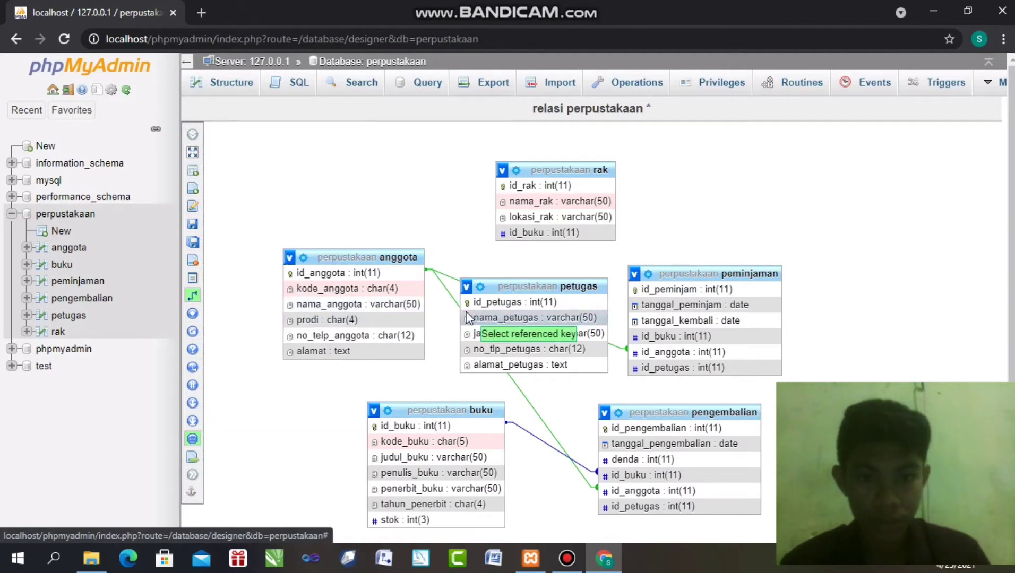
left_click(516, 303)
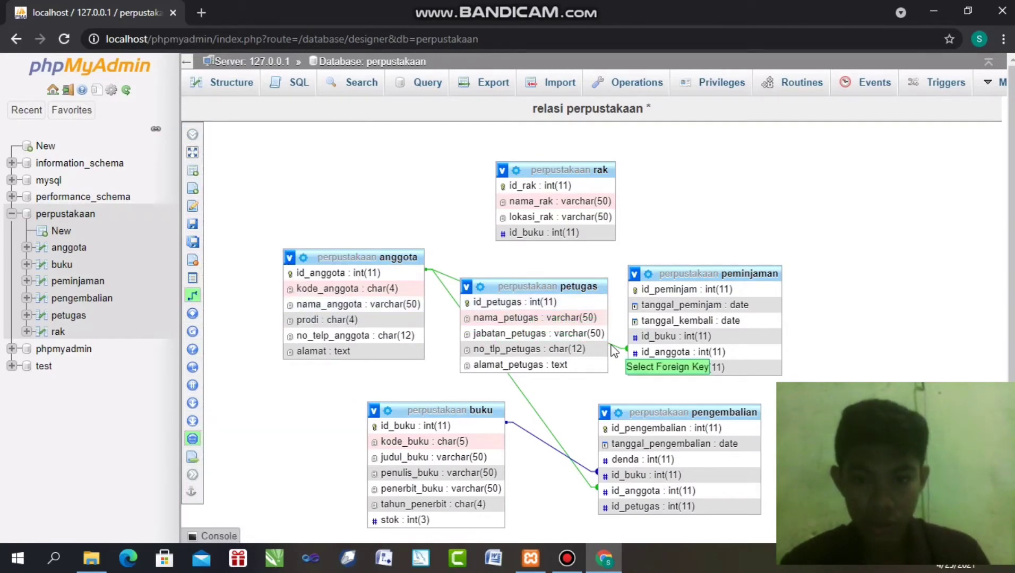
left_click(661, 506)
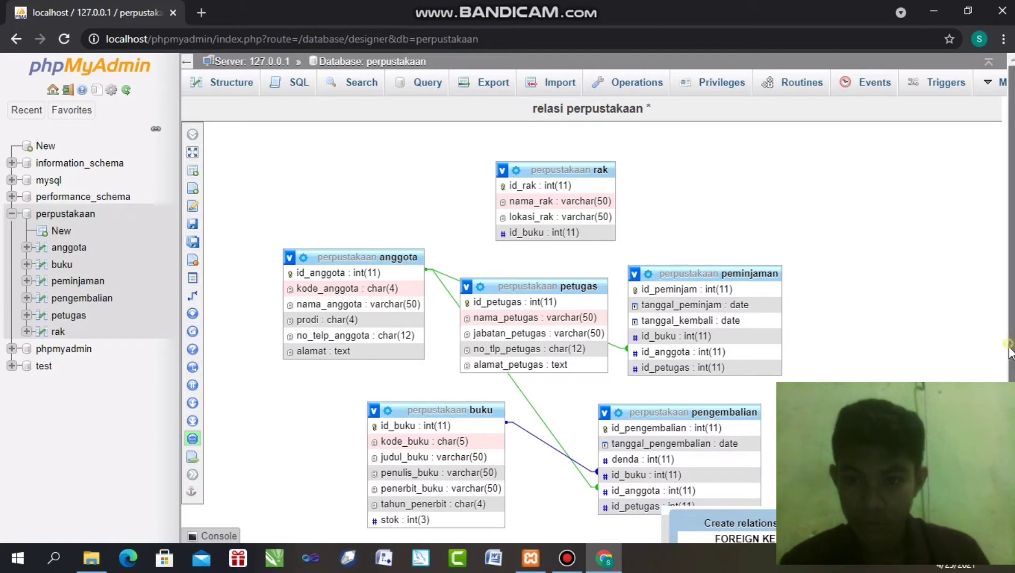
scroll(1008, 351, "down", 2)
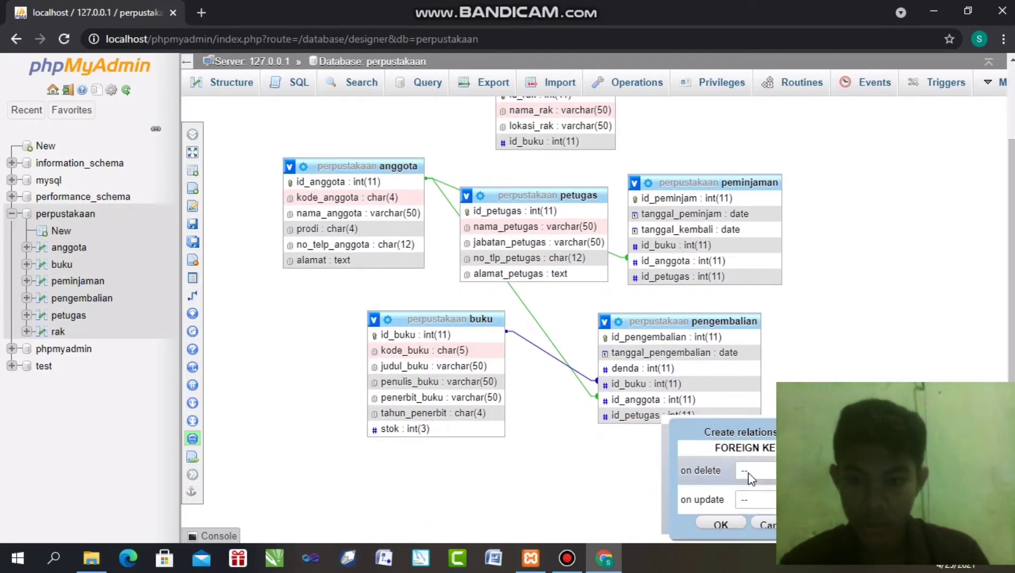
left_click(748, 472)
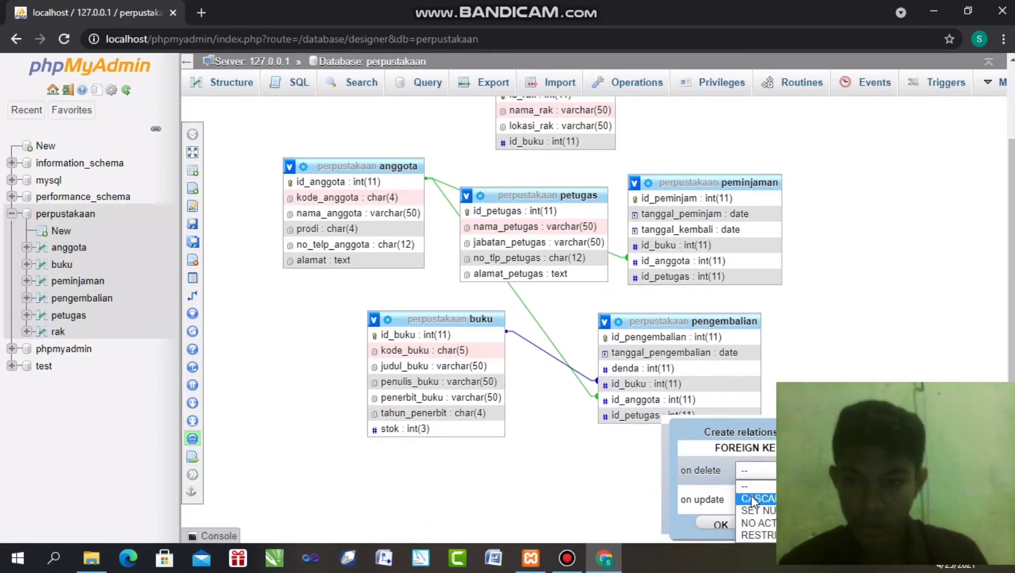
left_click(751, 497)
left_click(746, 500)
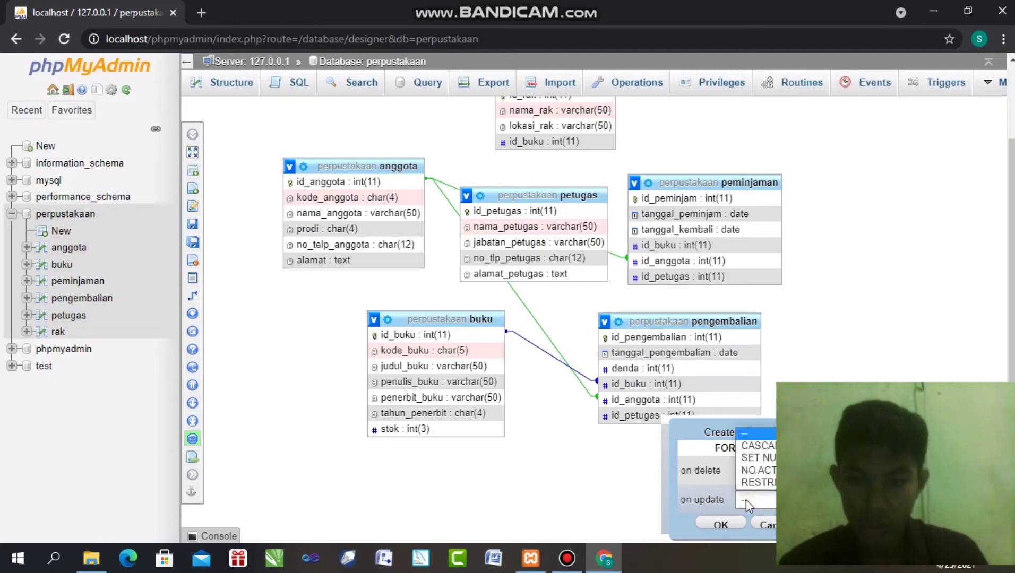
left_click(749, 482)
left_click(717, 523)
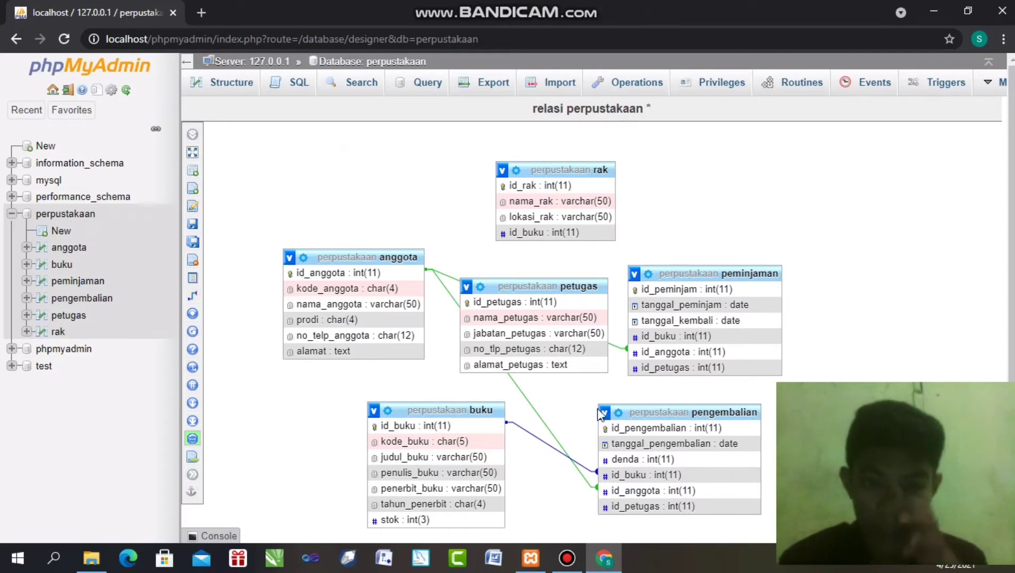
mouse_move(191, 152)
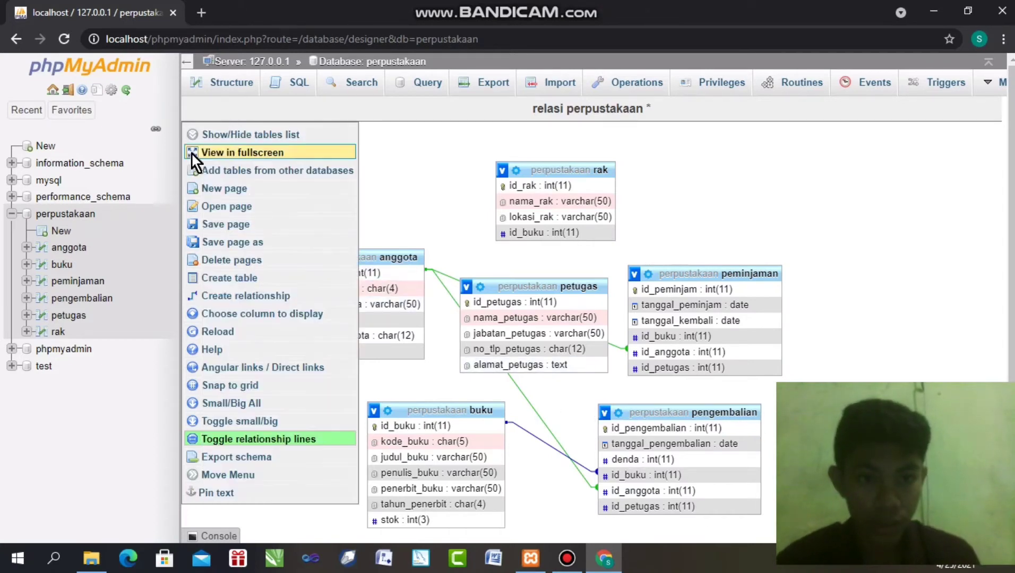
Link rak.id_buku to buku.id_buku as a foreign key, then go back to the perpustakaan table list
left_click(254, 296)
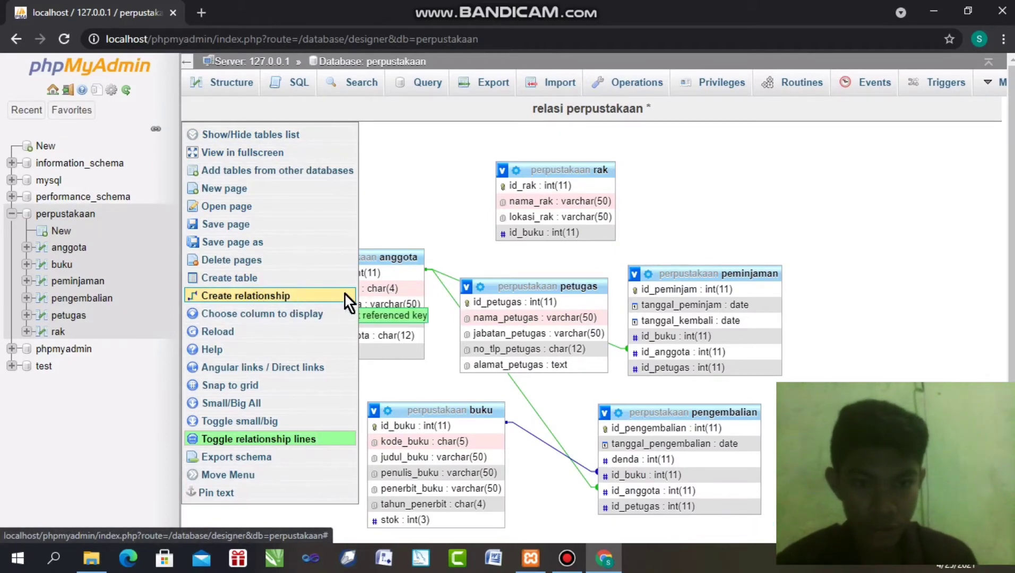
left_click(419, 426)
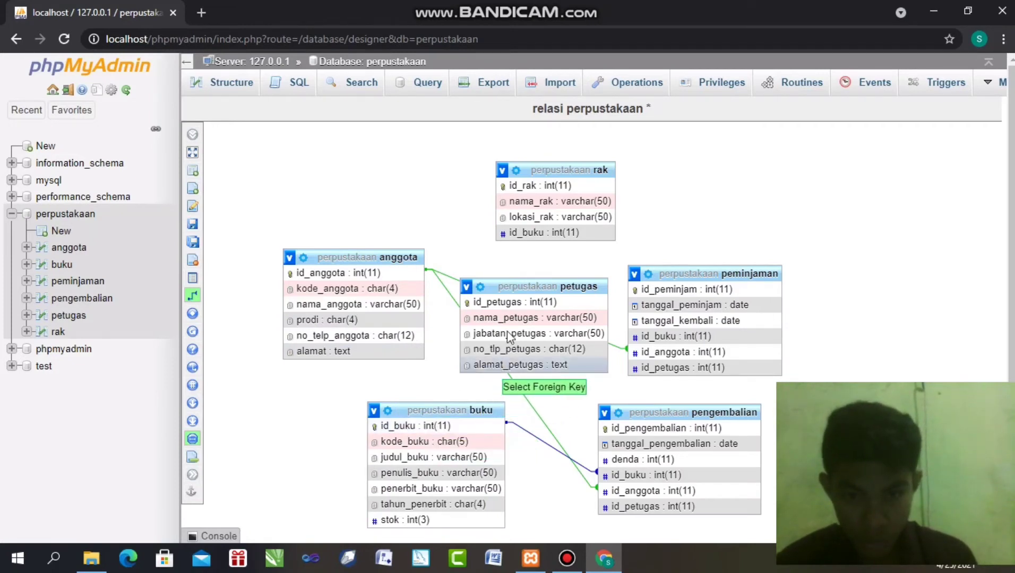
left_click(536, 232)
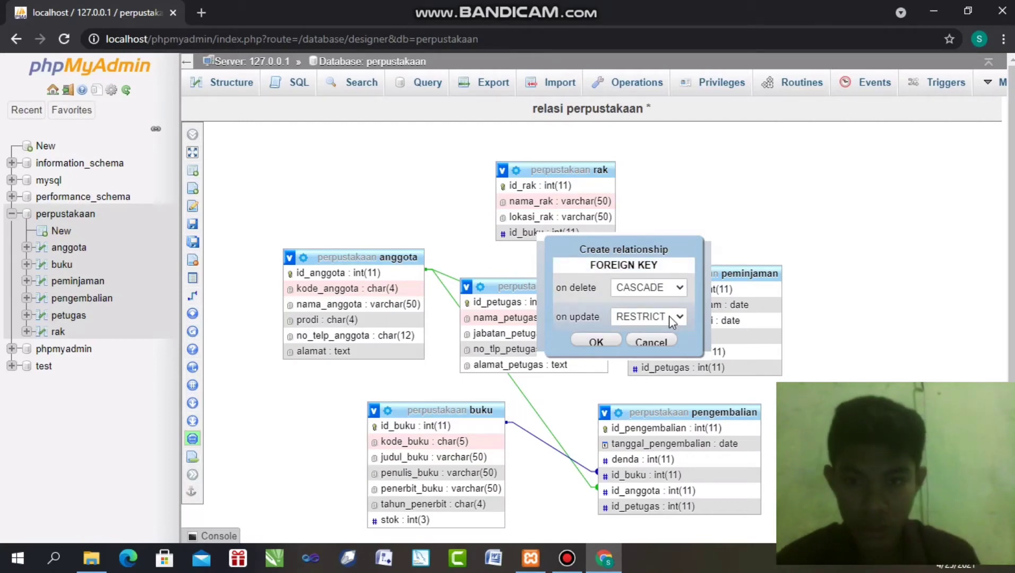
left_click(596, 341)
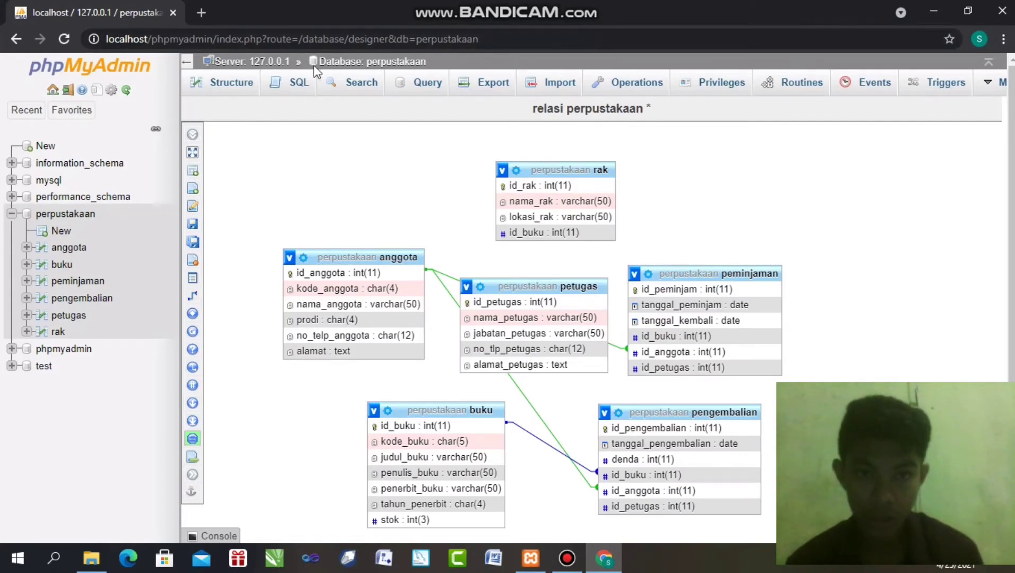
left_click(336, 59)
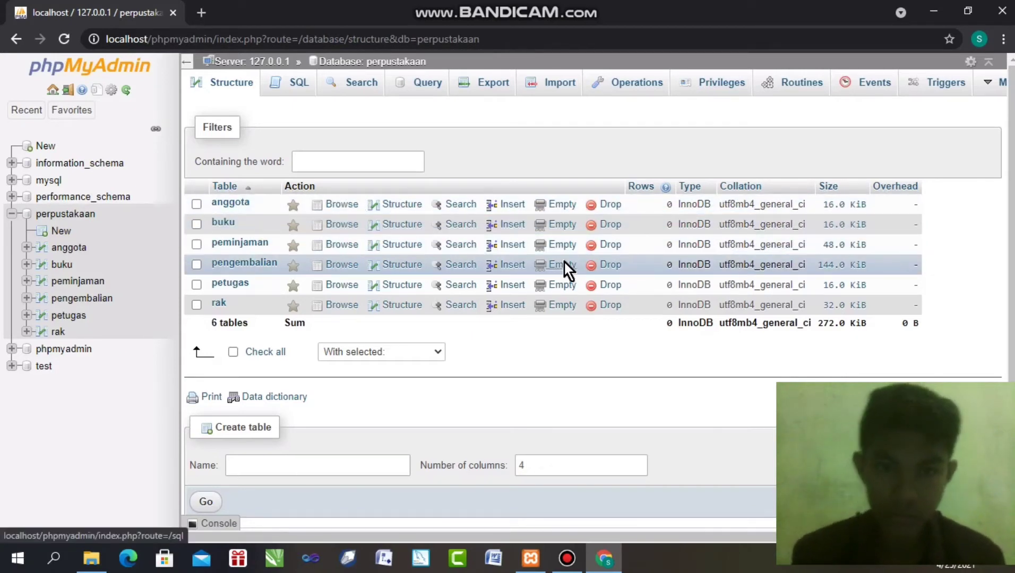
Open the Insert form for the anggota table
left_click(507, 203)
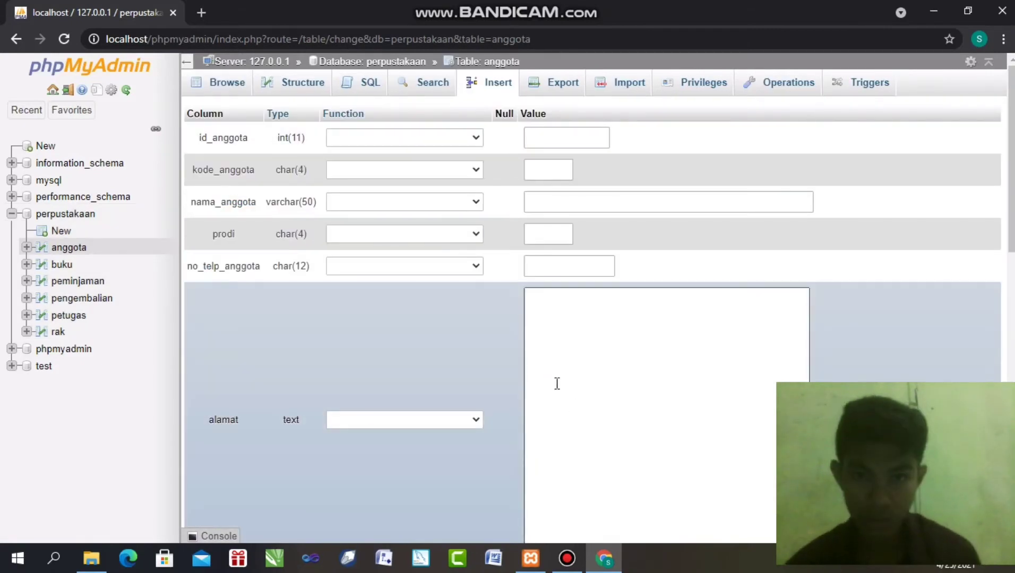
Enter the first member's id, member code and name, and set prodi to SI/S1
left_click(561, 137)
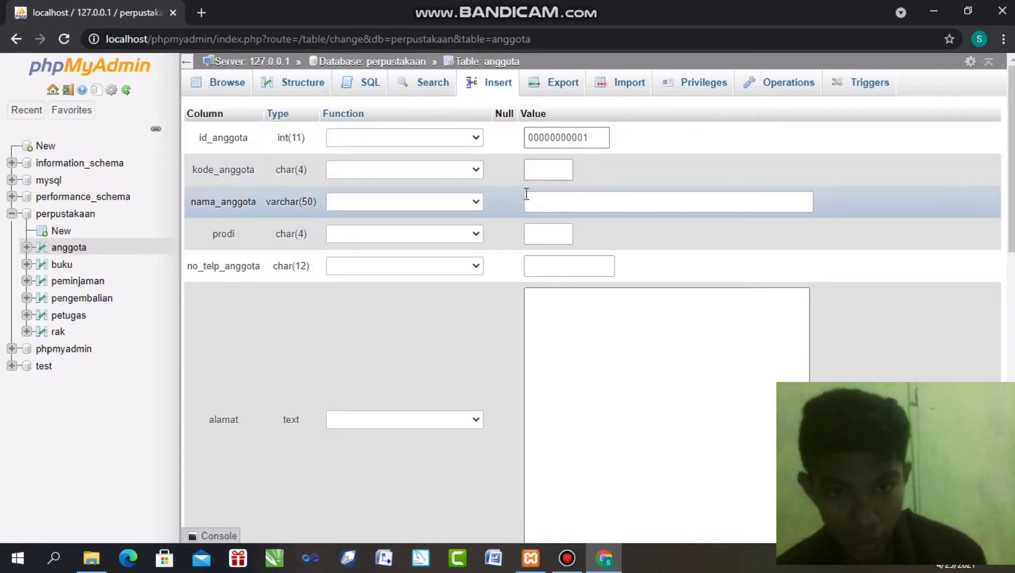
left_click(544, 167)
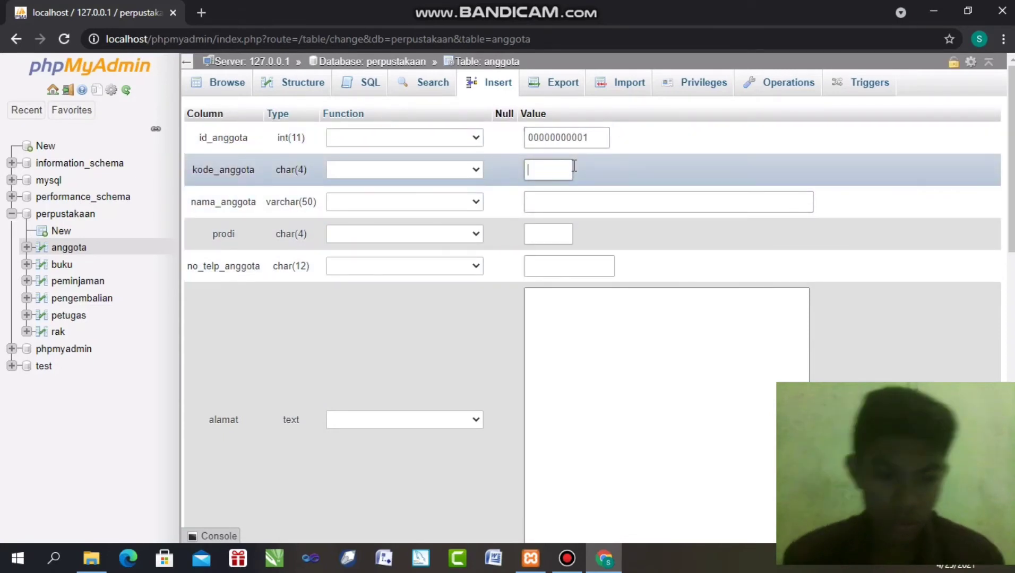
type("231")
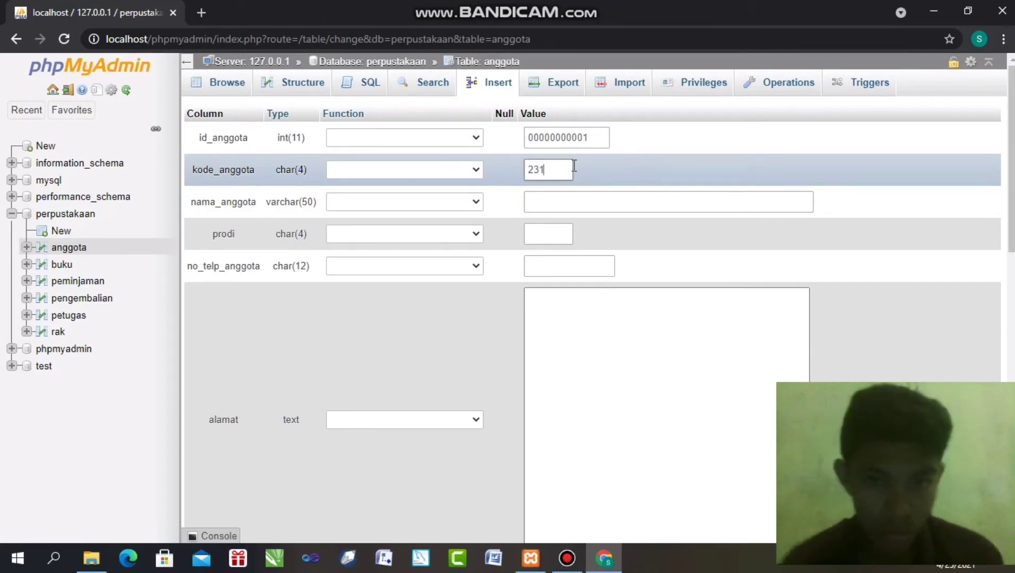
left_click(547, 208)
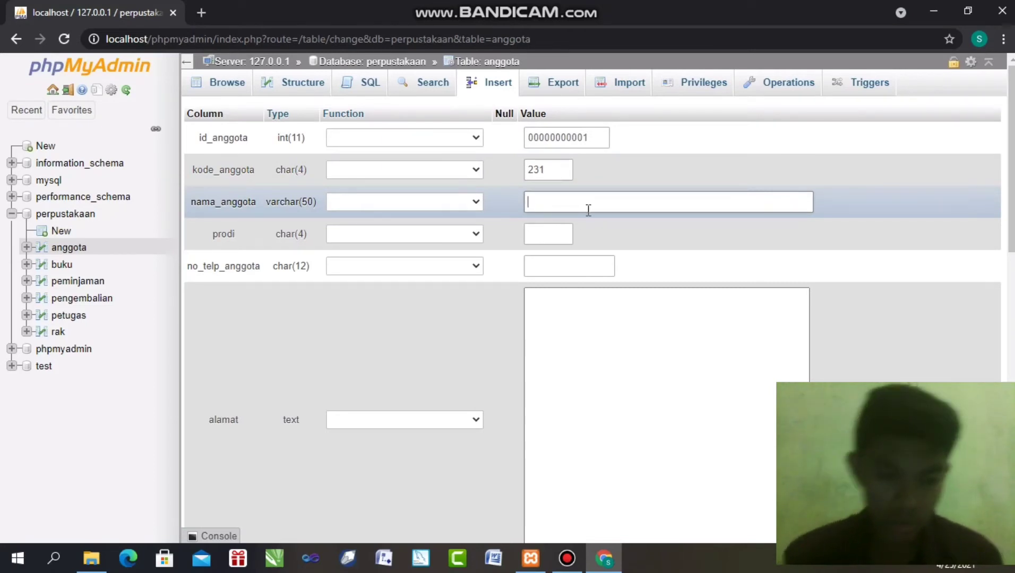
type("Kevin")
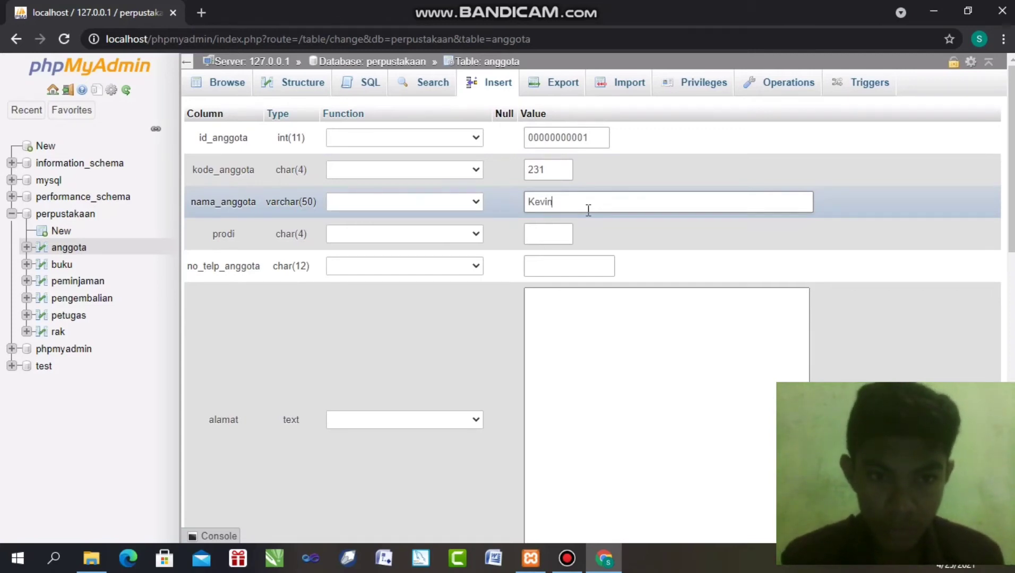
left_click(536, 229)
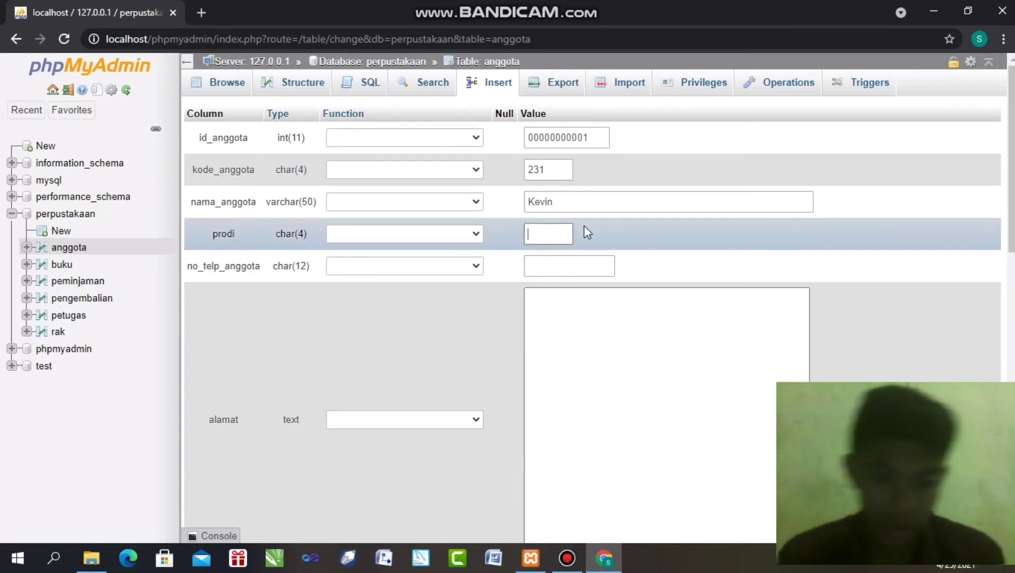
type("SI")
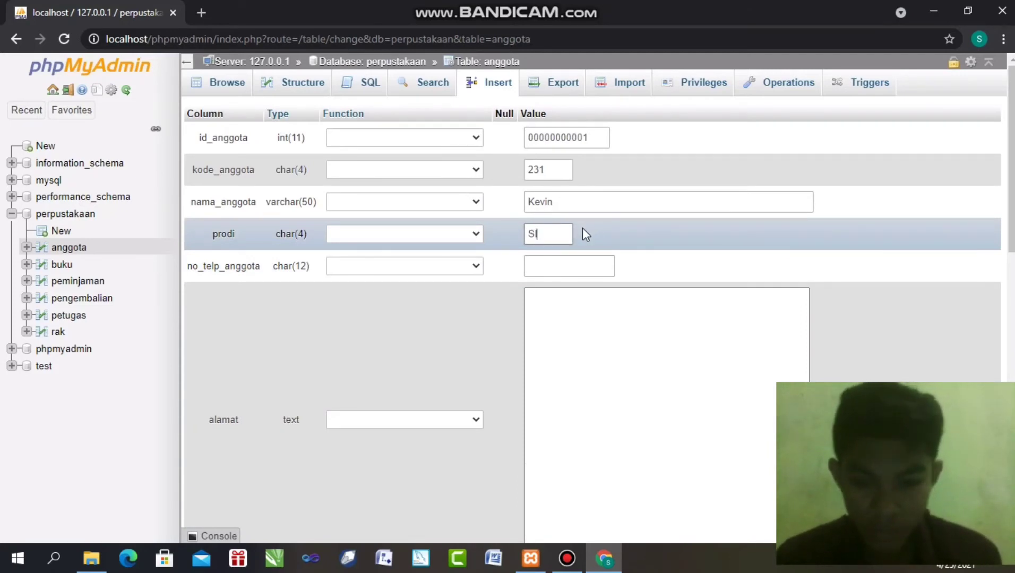
type("?s1")
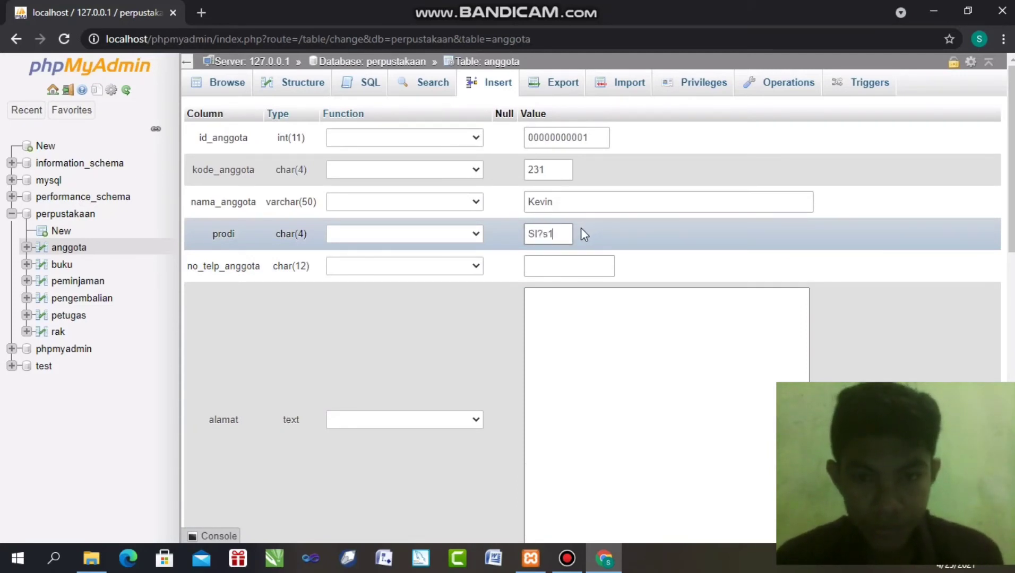
key("BackSpace")
key("BackSpace")
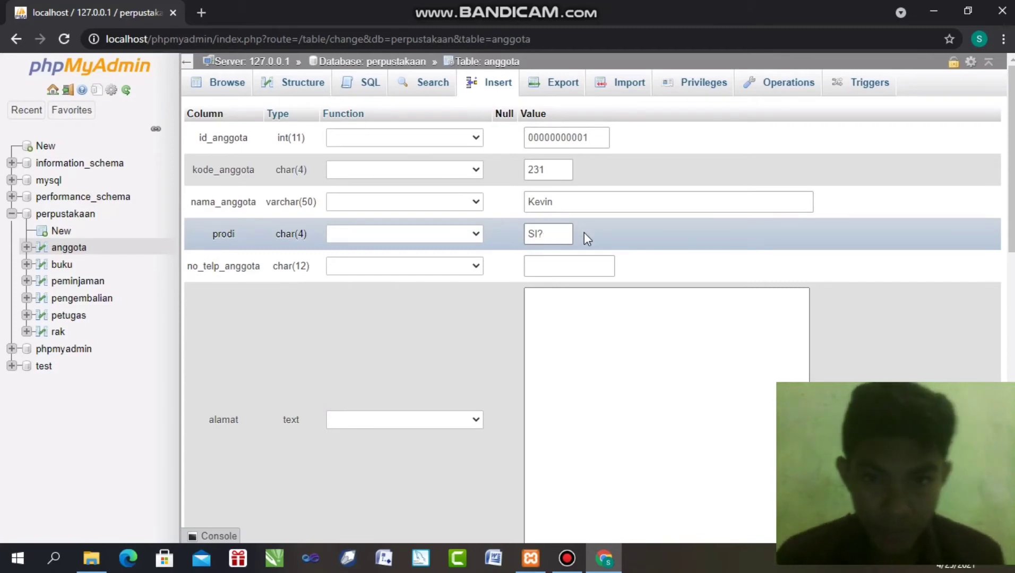
type("s")
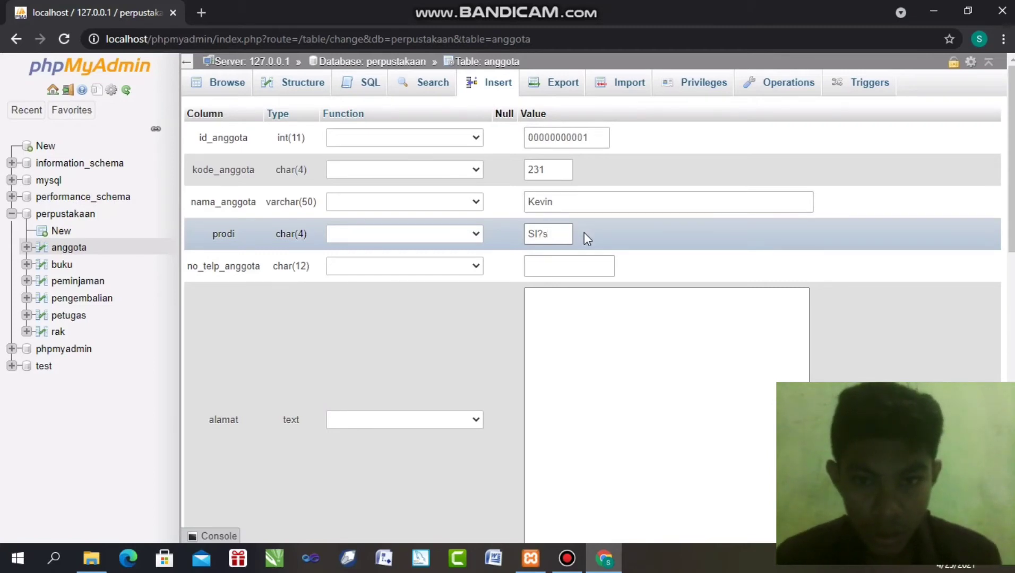
key("BackSpace")
key("BackSpace")
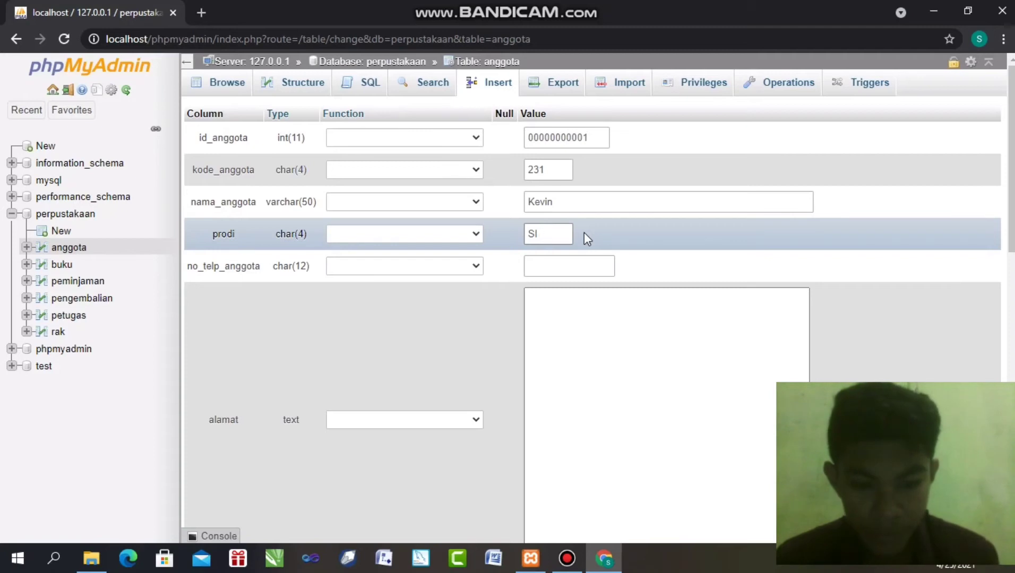
type("/")
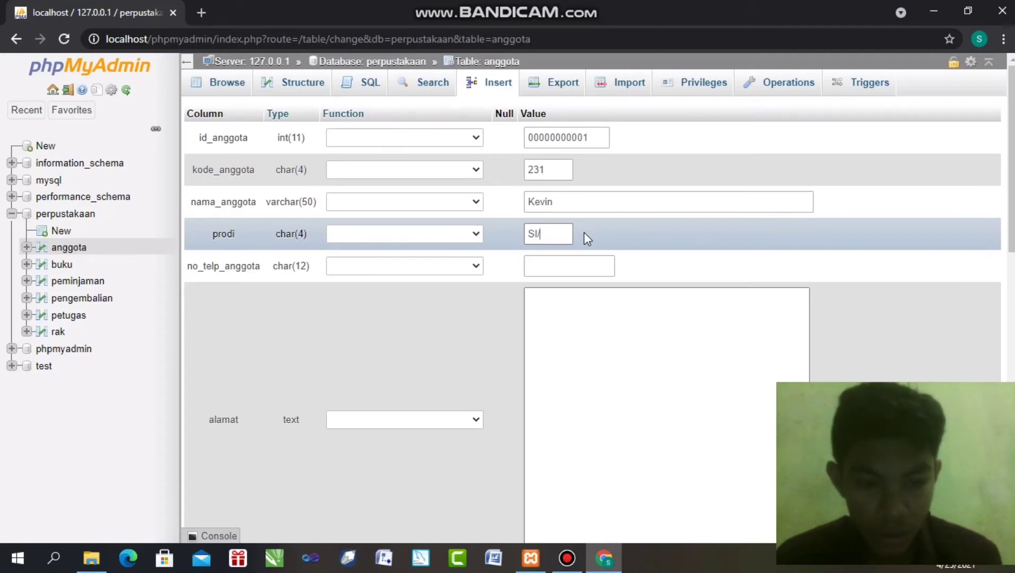
type("S1")
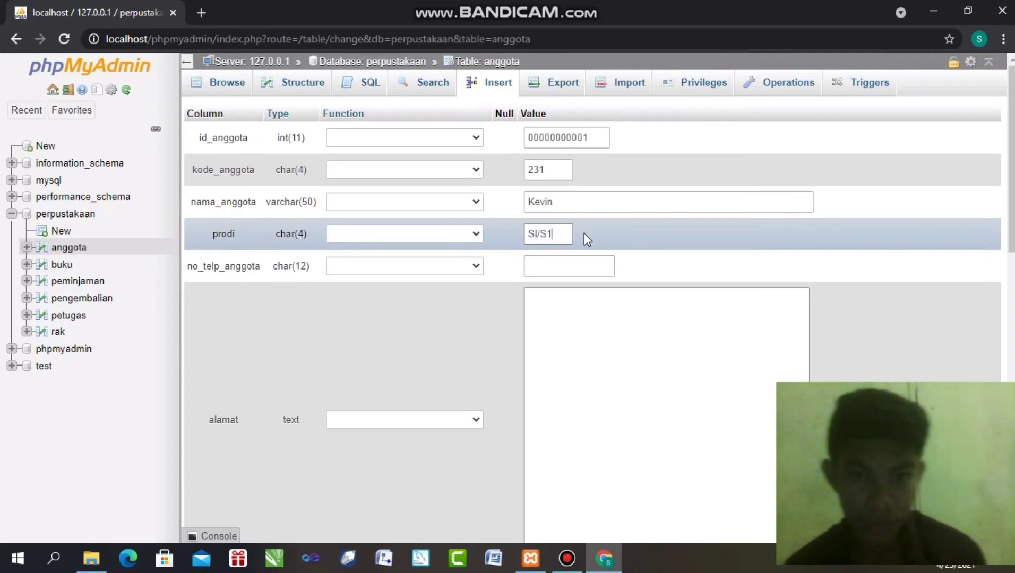
Fill in the member's phone number and street address
left_click(547, 262)
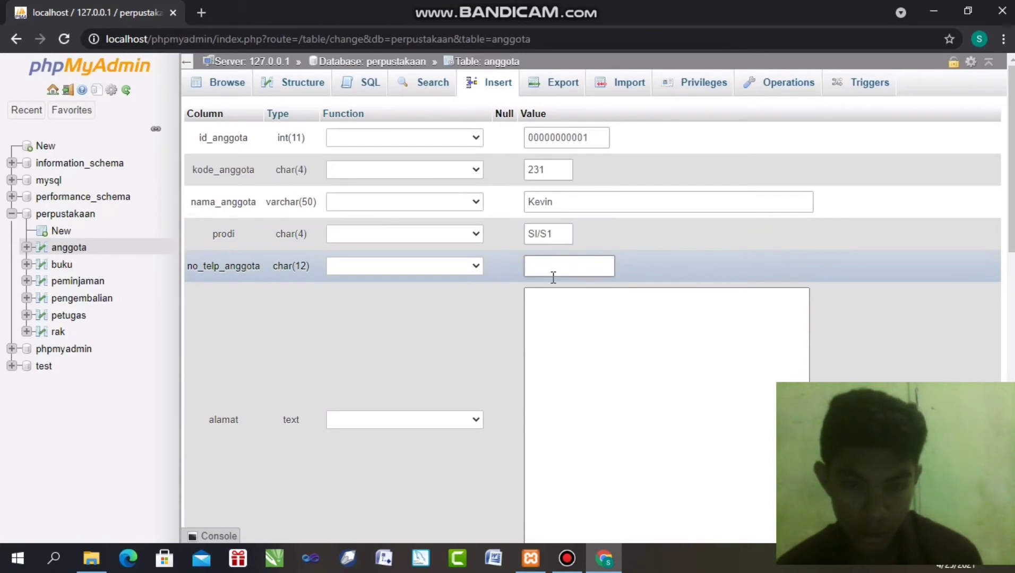
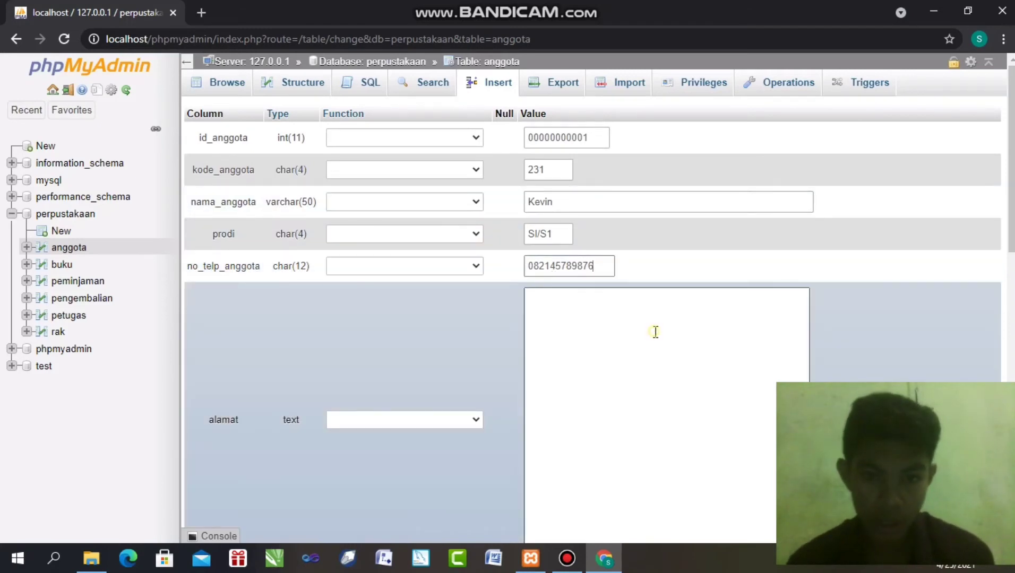
left_click(654, 304)
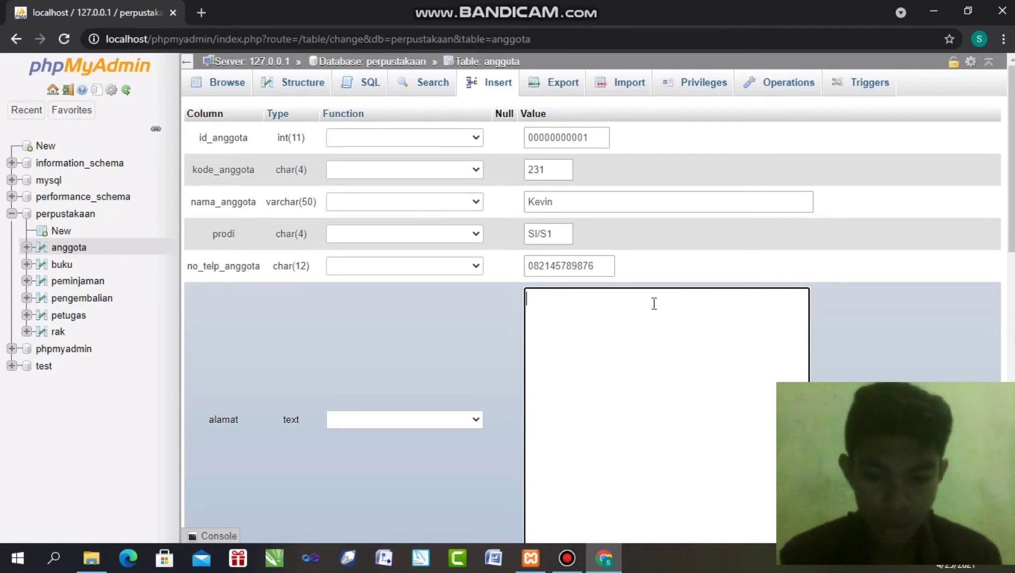
type("JL")
type("IBA")
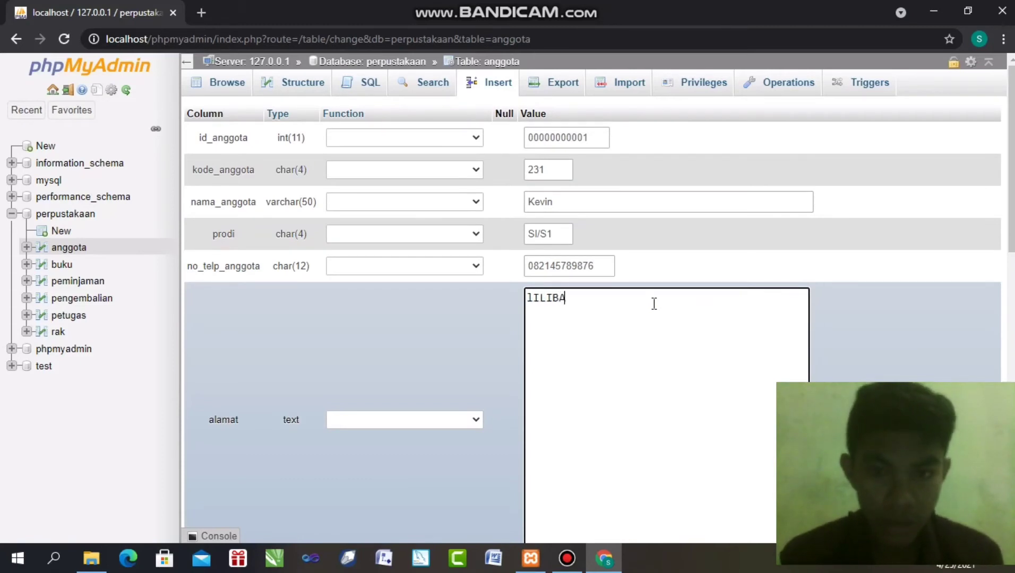
key("BackSpace")
key("BackSpace")
key("BackSpace")
key("BackSpace")
key("BackSpace")
key("BackSpace")
type("Li")
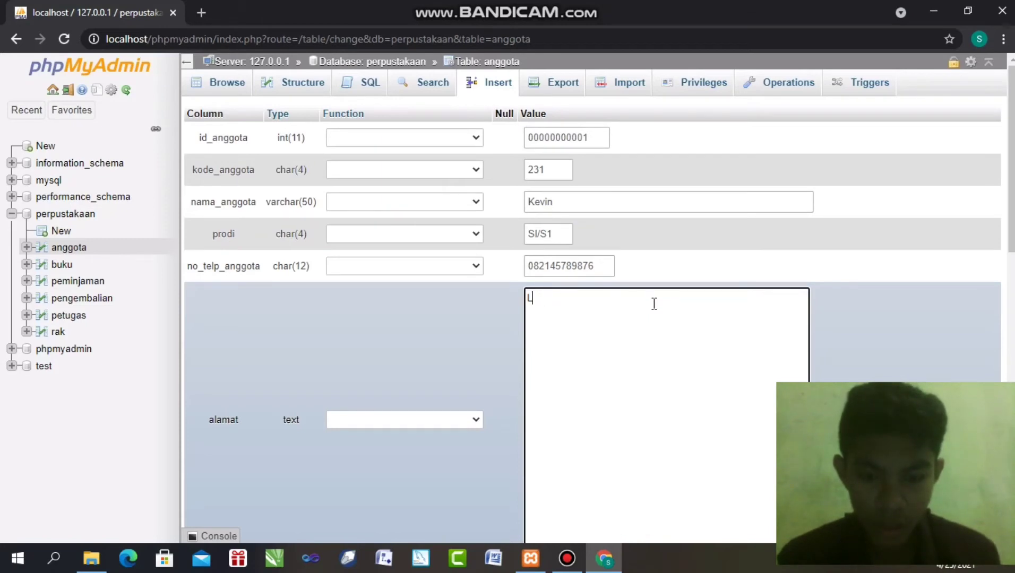
type("liba")
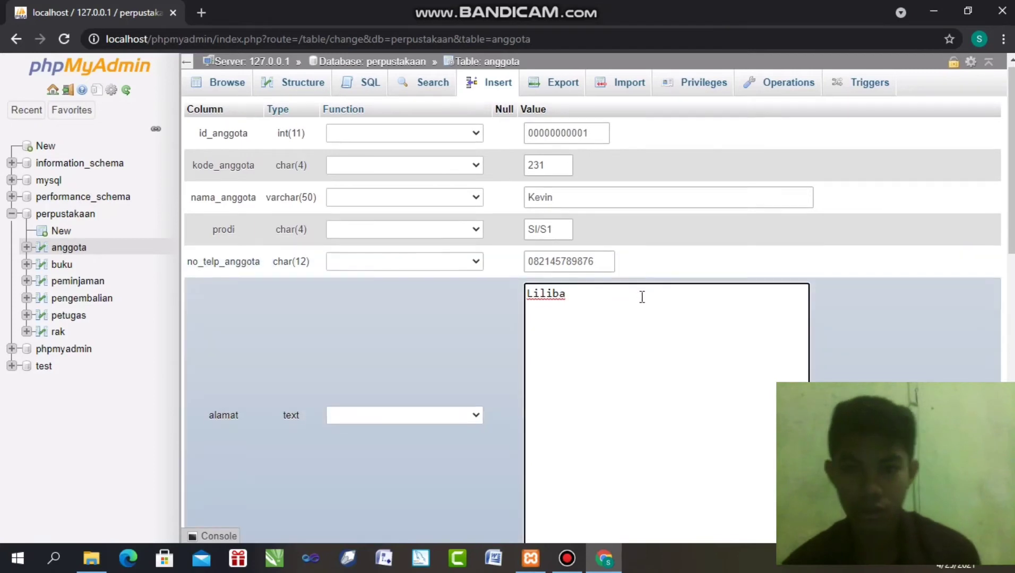
Submit the first member row to anggota and scroll to the fresh empty insert form
scroll(641, 295, "down", 7)
scroll(886, 120, "down", 3)
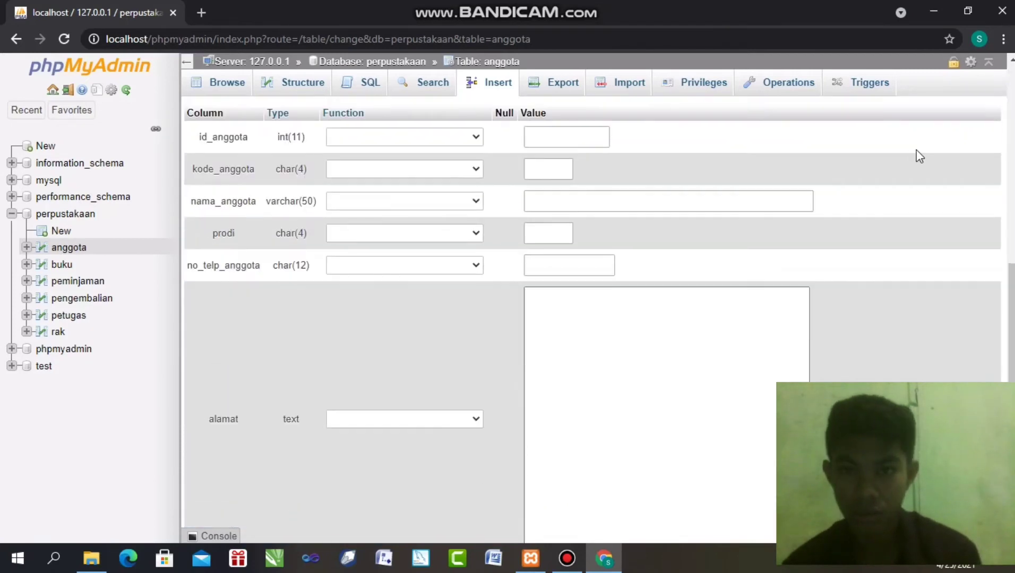
scroll(918, 154, "up", 3)
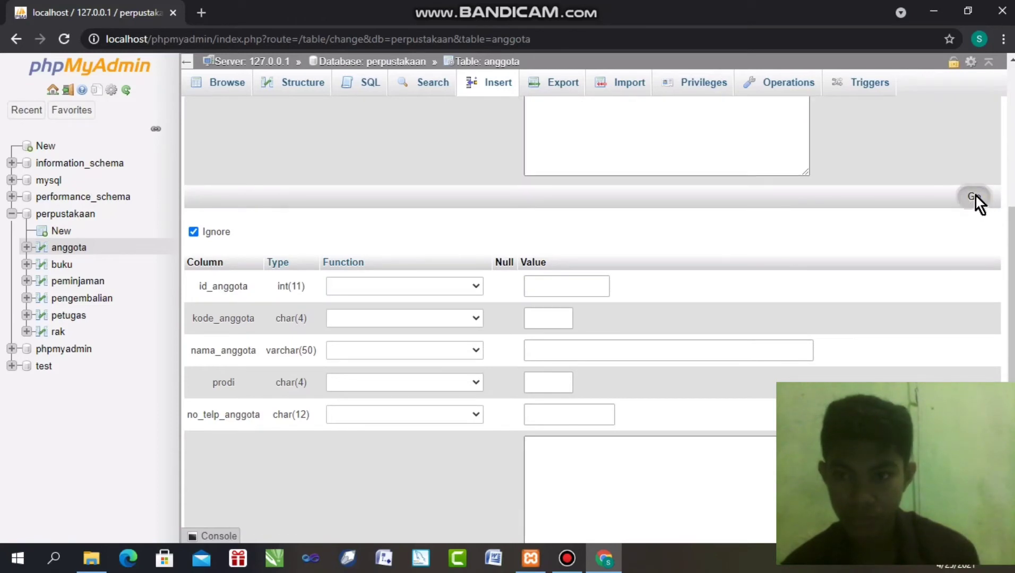
left_click(975, 195)
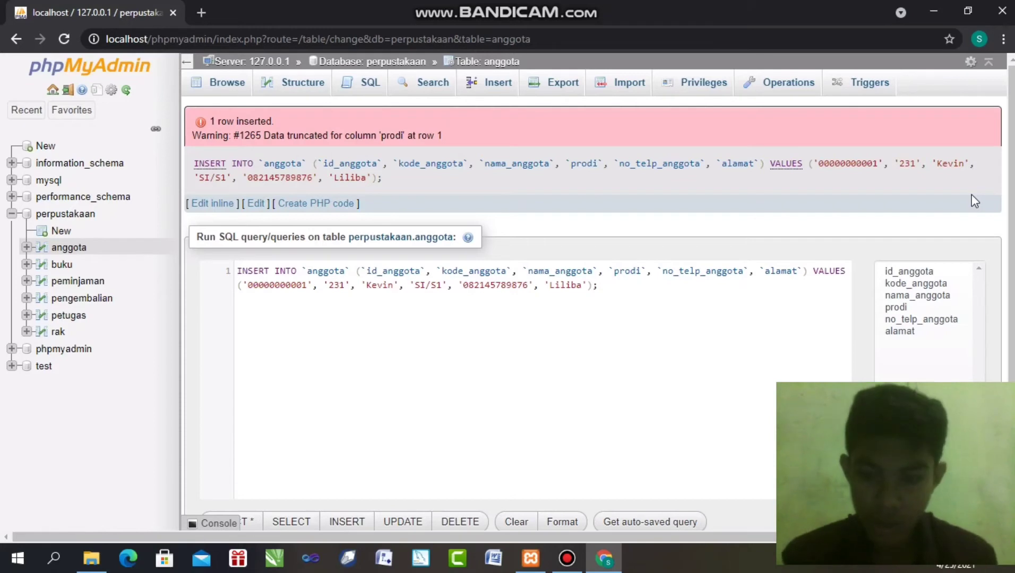
scroll(627, 249, "down", 10)
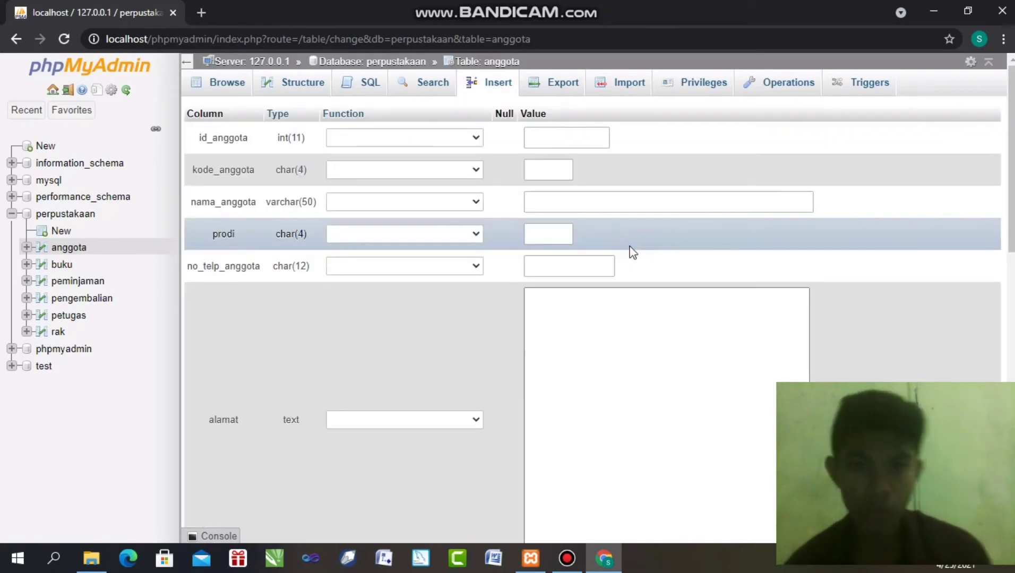
Fill the second member's id, code and name from suggestions and set prodi to TI/S1
left_click(548, 134)
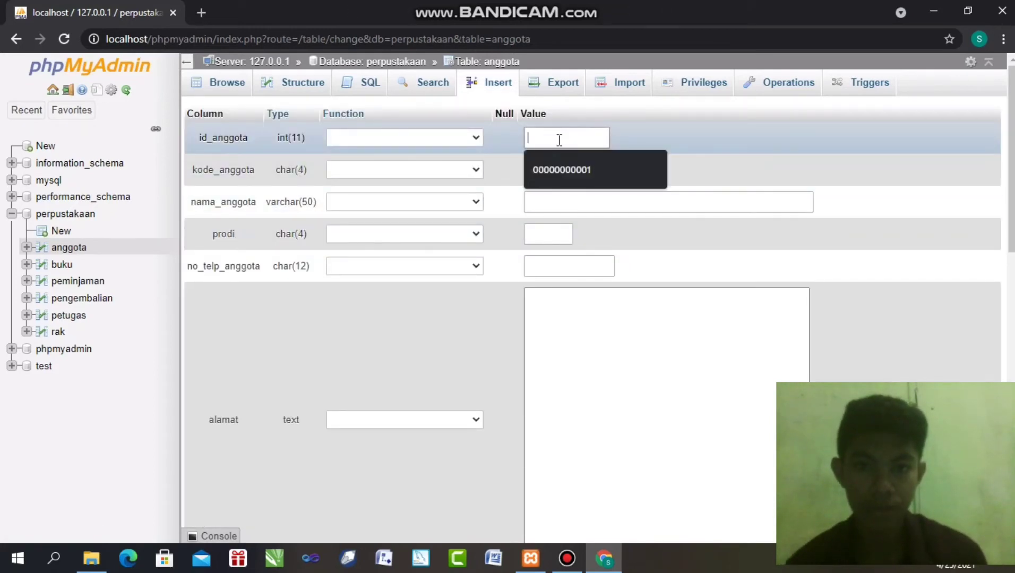
left_click(585, 166)
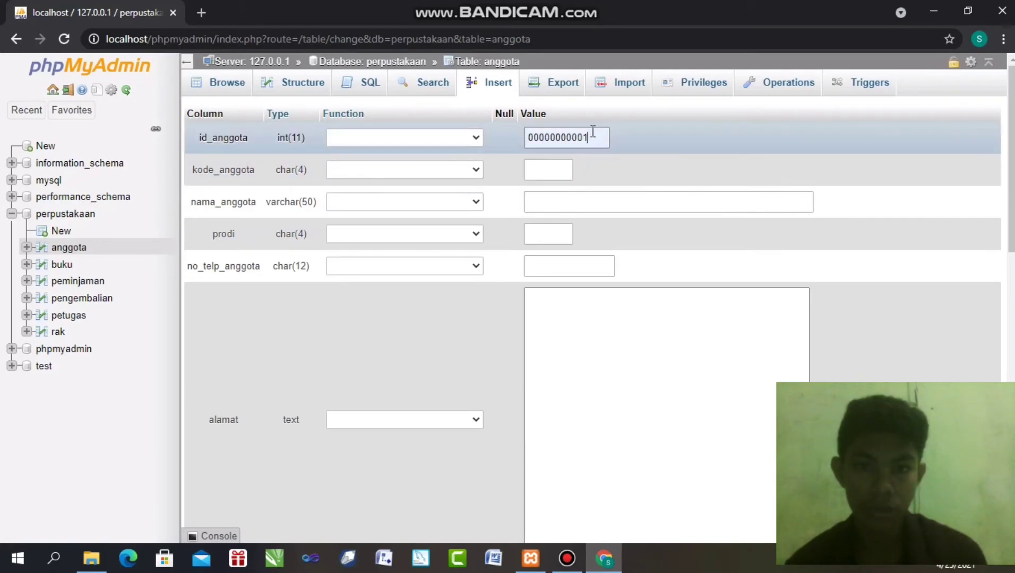
left_click(544, 171)
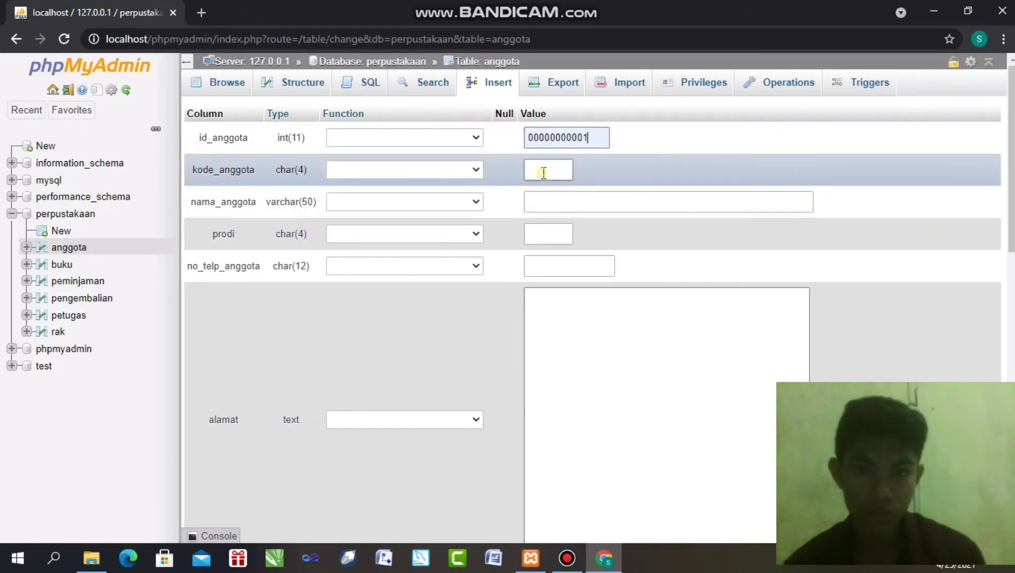
left_click(554, 202)
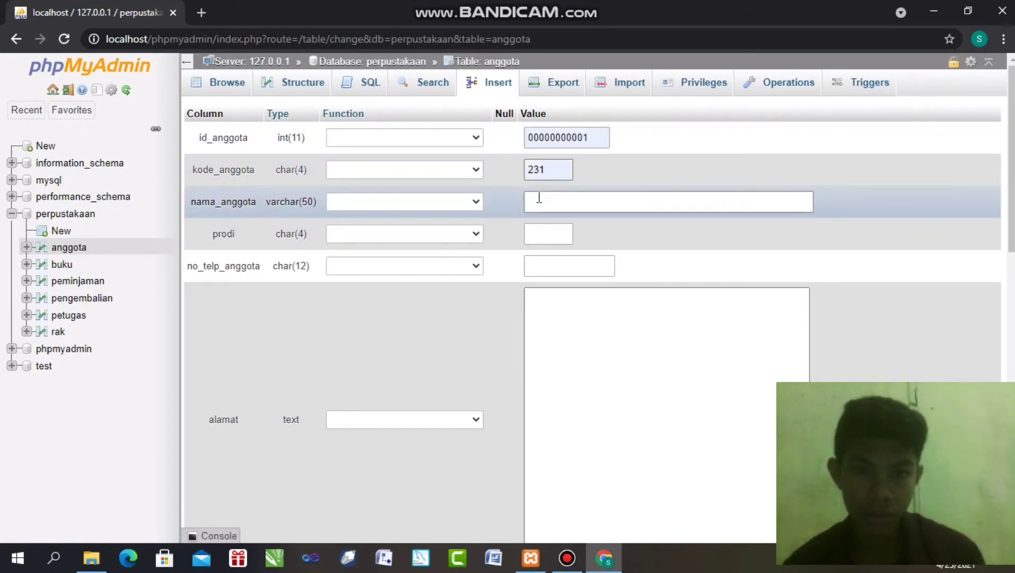
left_click(564, 207)
left_click(566, 227)
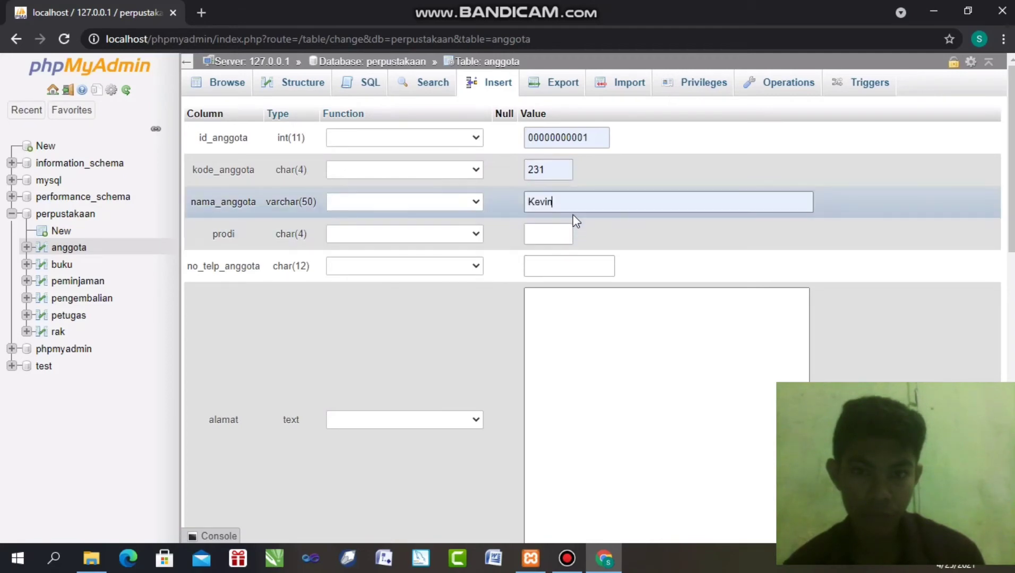
left_click(542, 232)
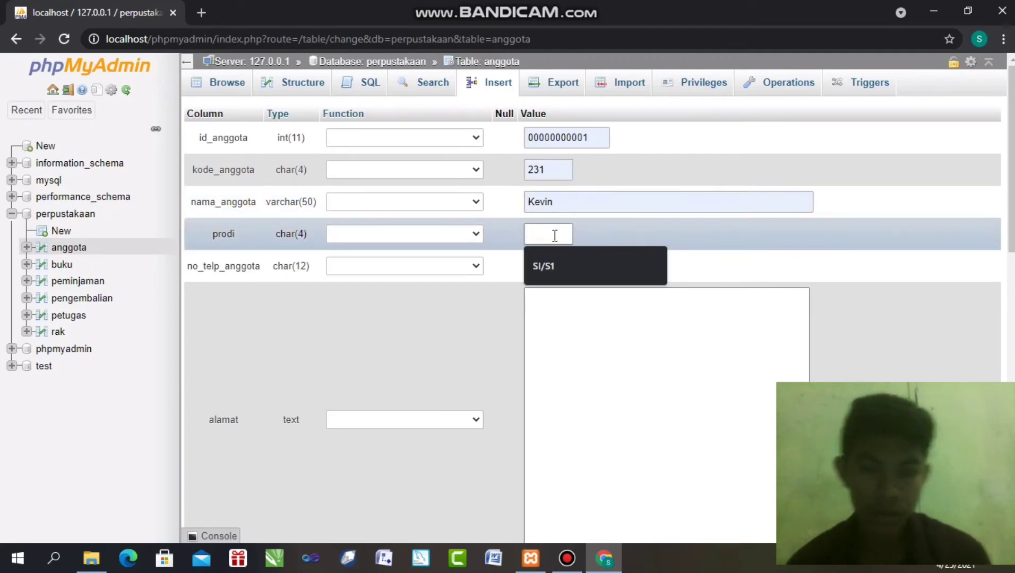
type("T")
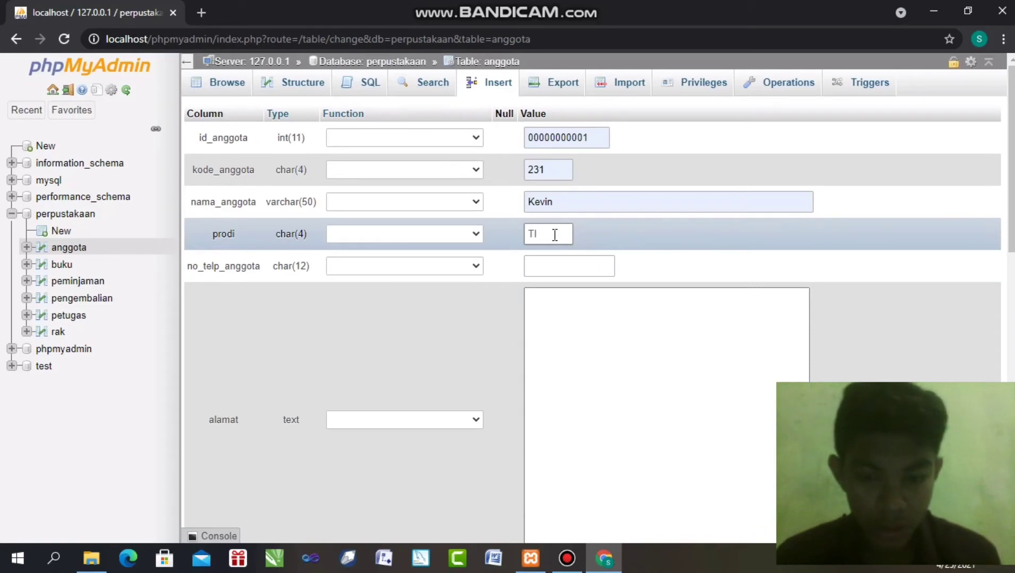
type("I/S1")
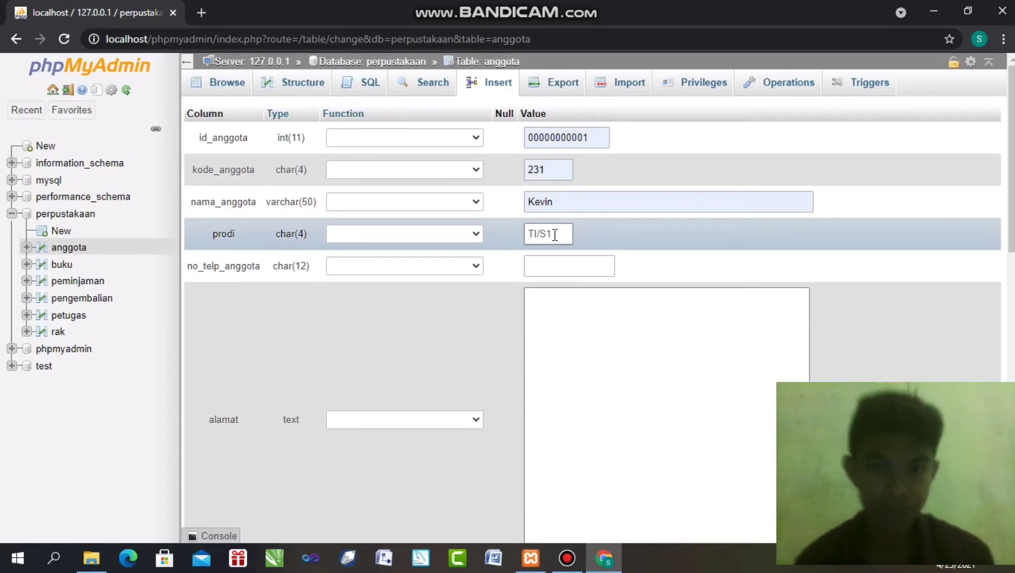
Enter the member's phone number and street address, then submit the row to anggota
left_click(569, 271)
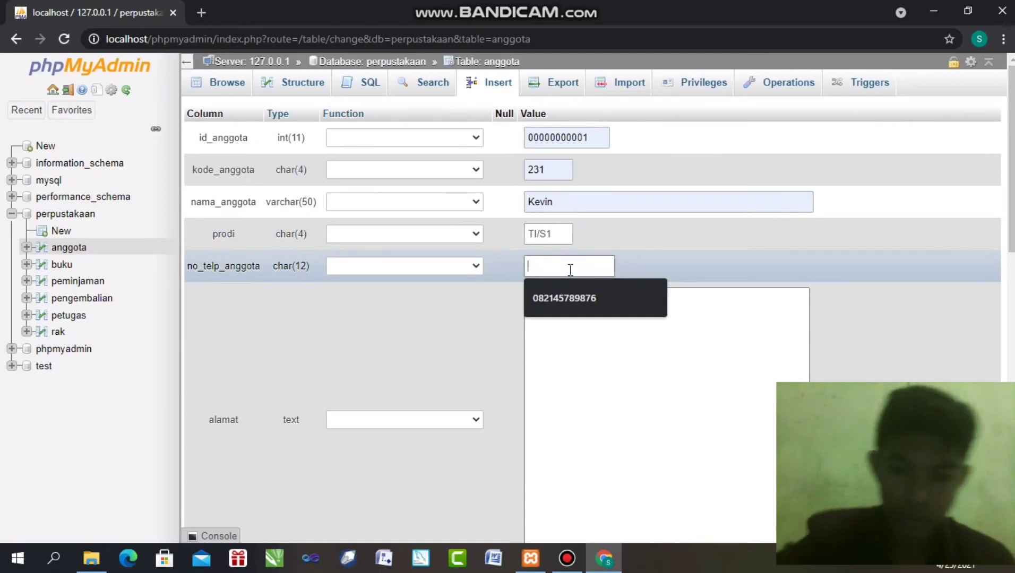
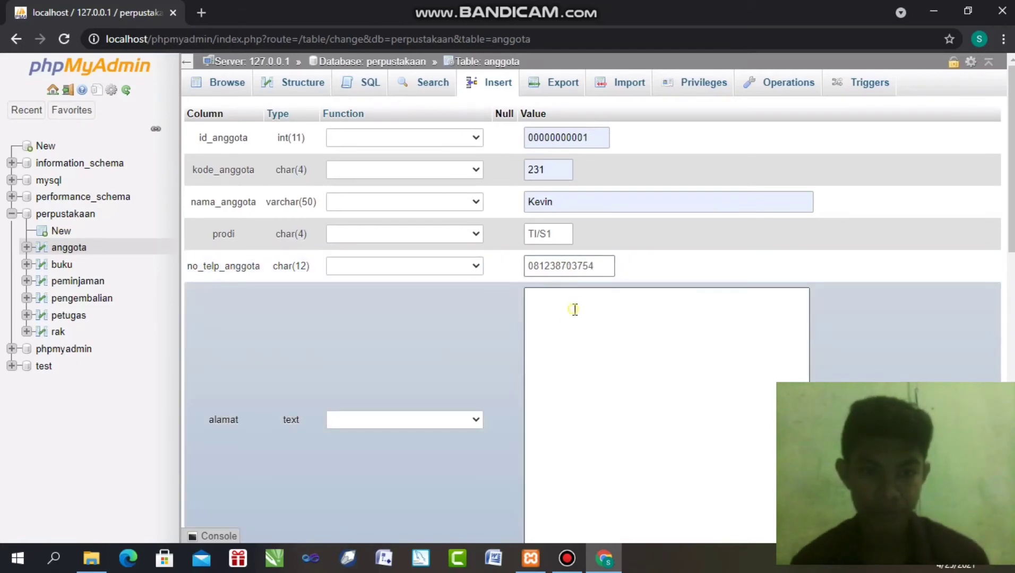
left_click(572, 307)
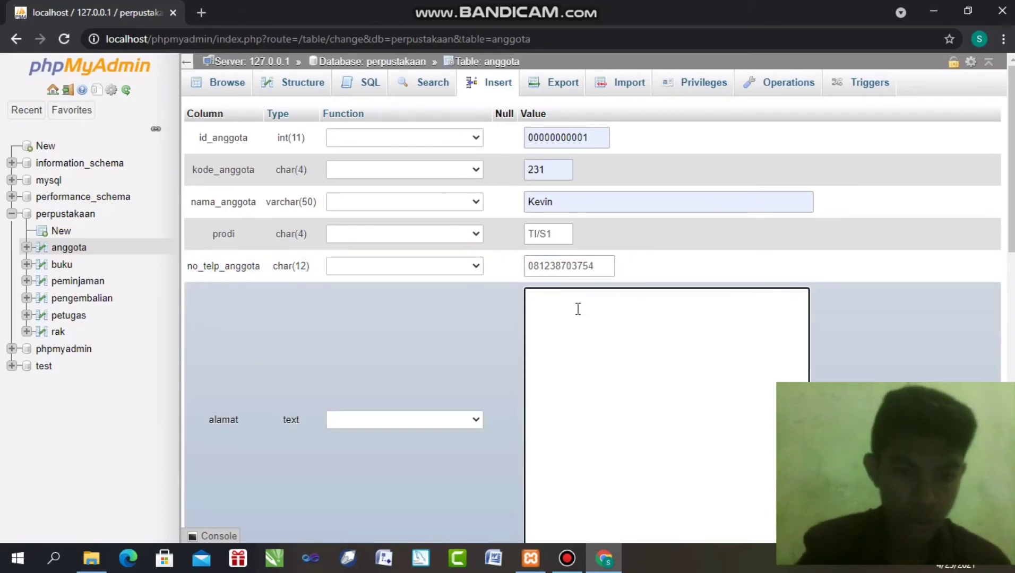
type("J")
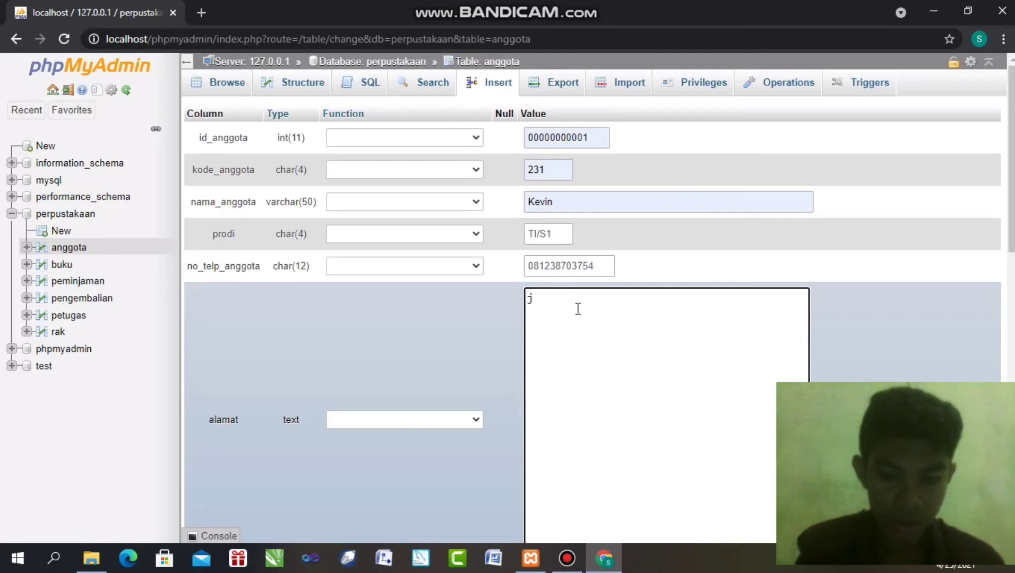
type("LN")
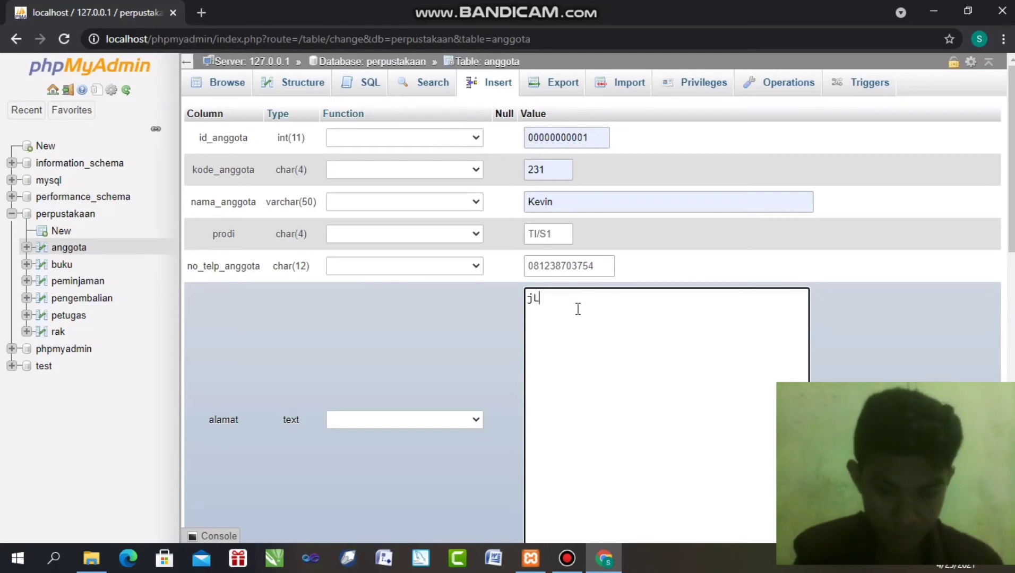
key("BackSpace")
key("BackSpace")
key("BackSpace")
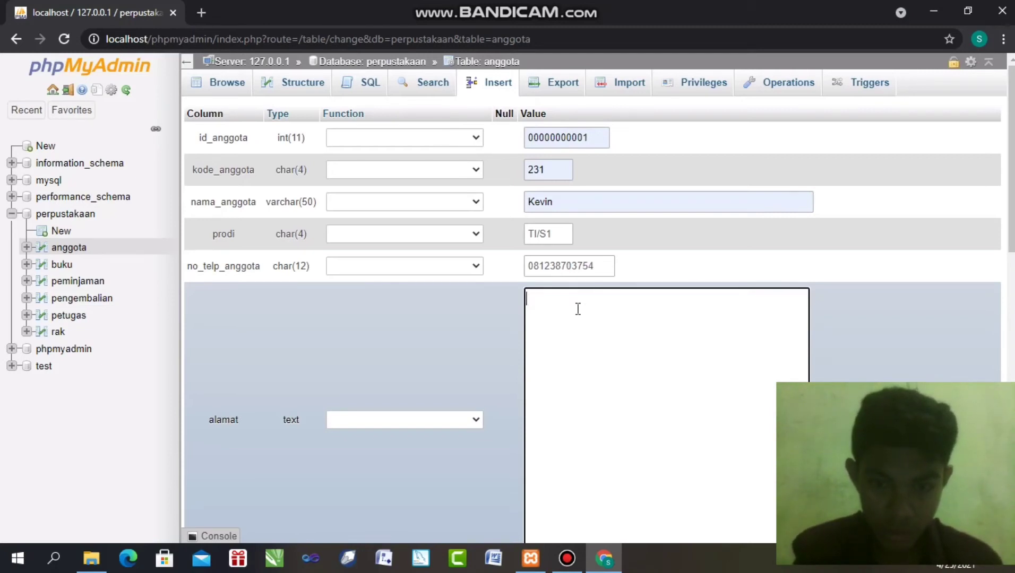
type("J")
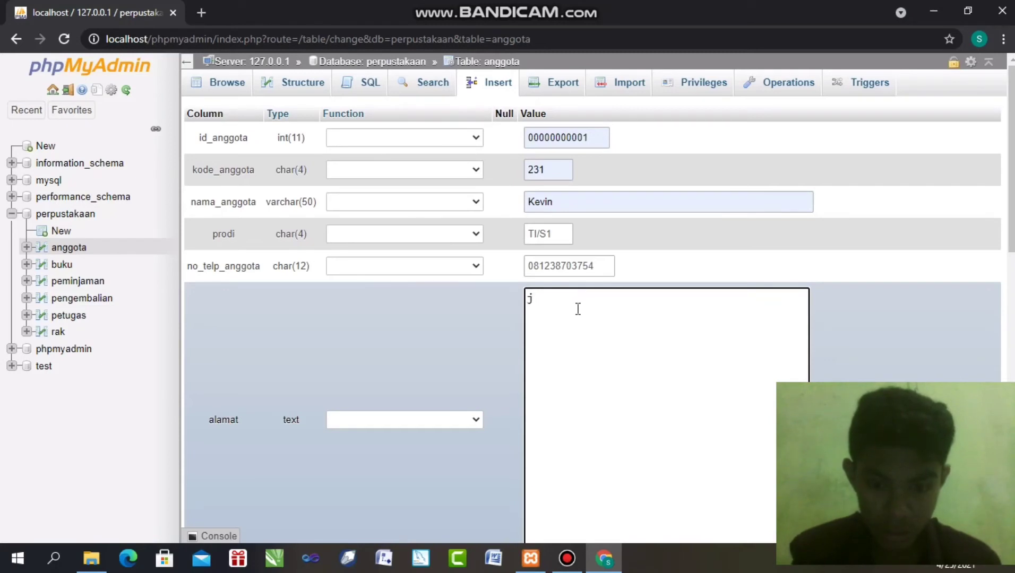
type("LJln.")
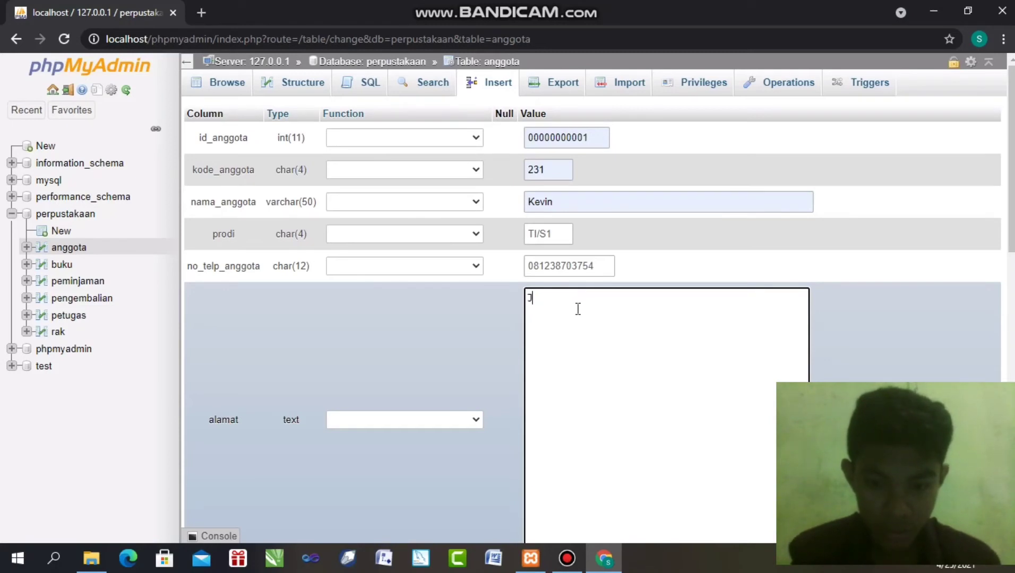
type(" L")
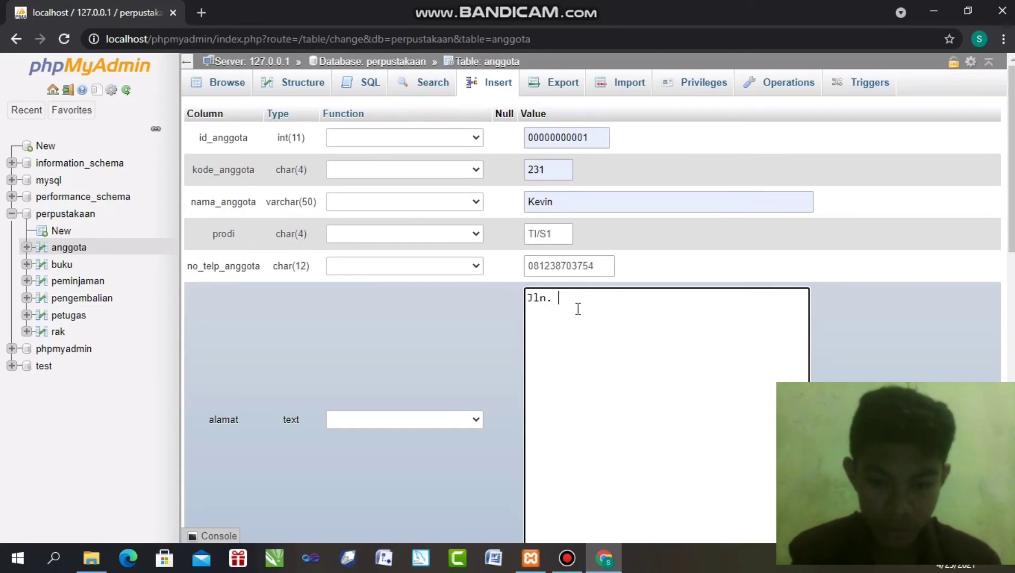
type("ilib")
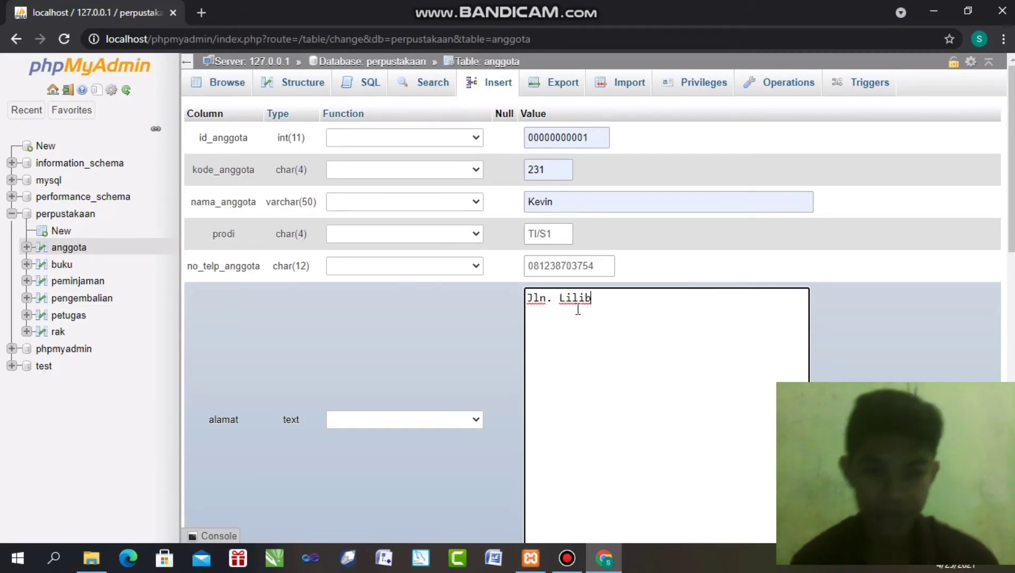
type("a")
scroll(553, 298, "down", 1)
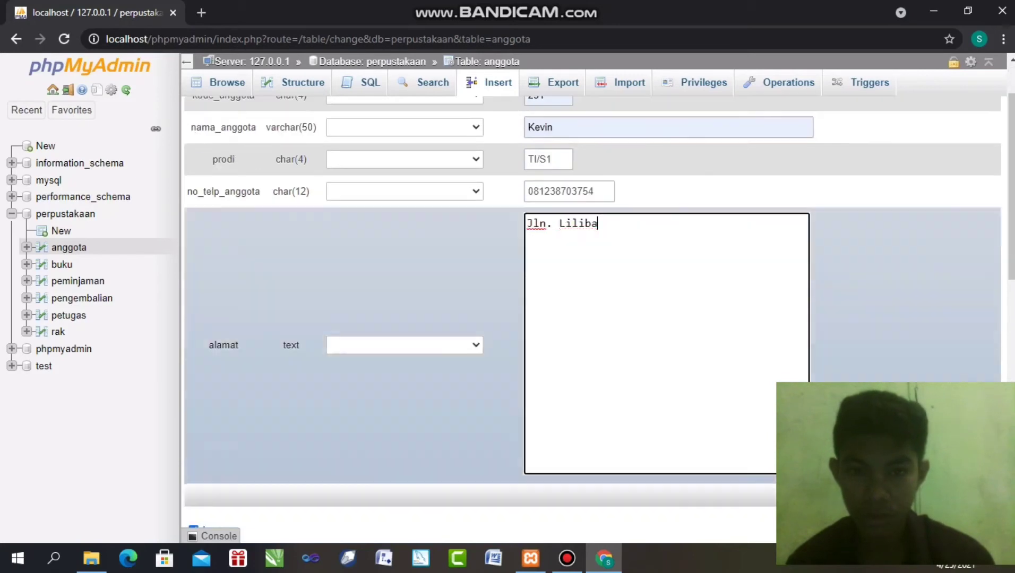
scroll(553, 298, "down", 3)
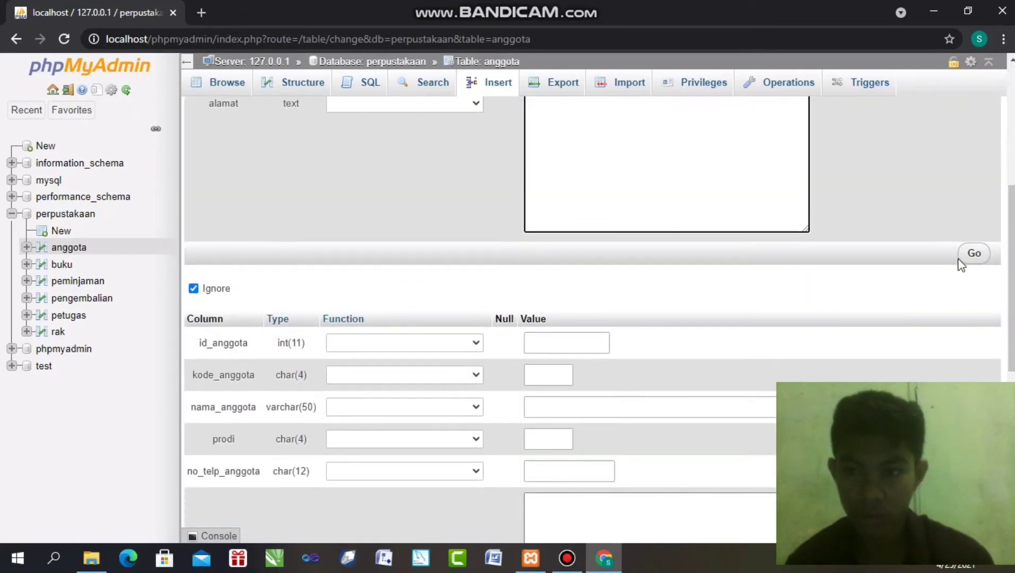
left_click(974, 254)
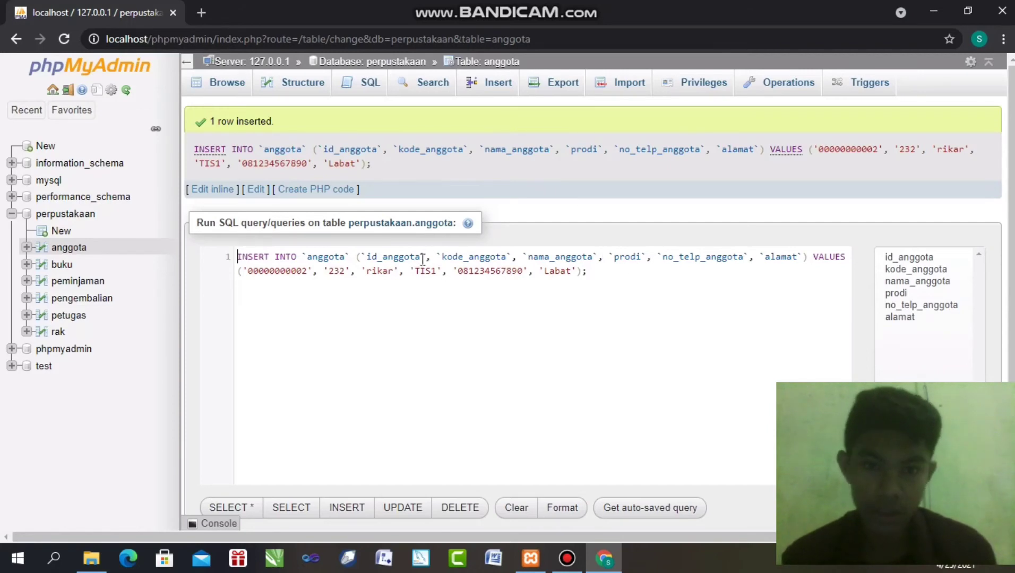
Browse the anggota table to list the member rows with codes 231 and 232
left_click(237, 88)
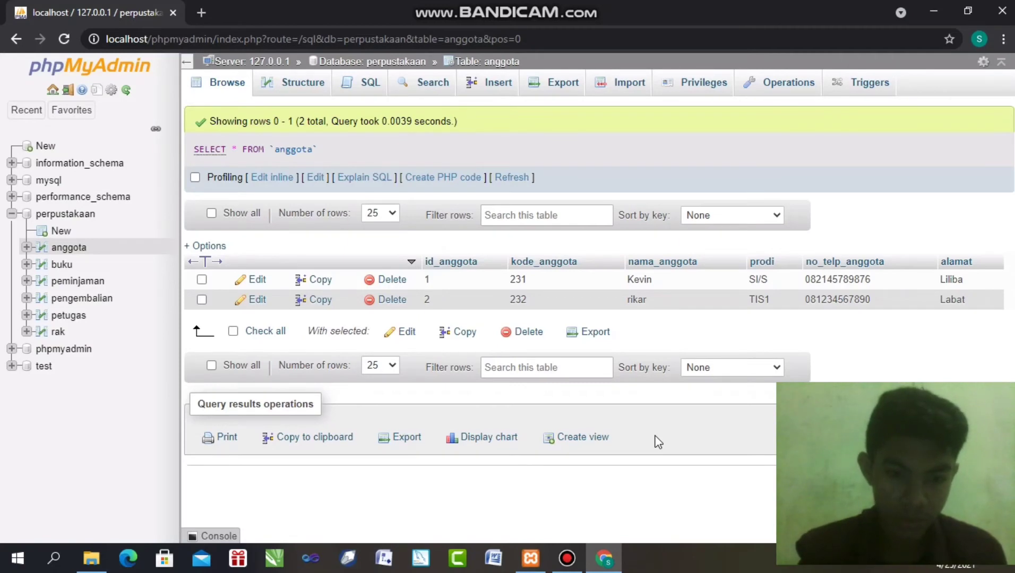
Leave the new-member form and browse anggota from the perpustakaan overview, showing its 20 rows
left_click(497, 83)
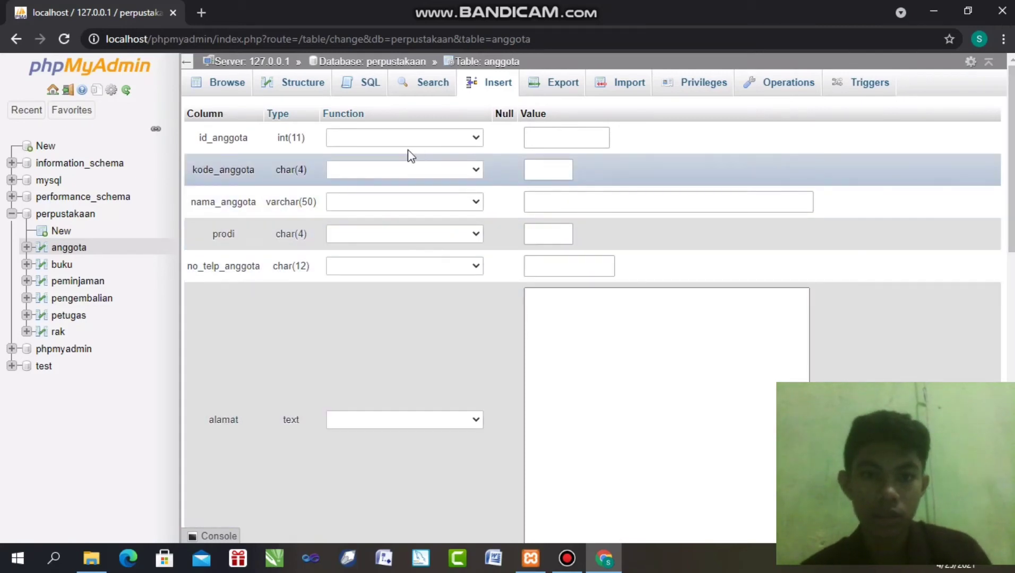
left_click(198, 83)
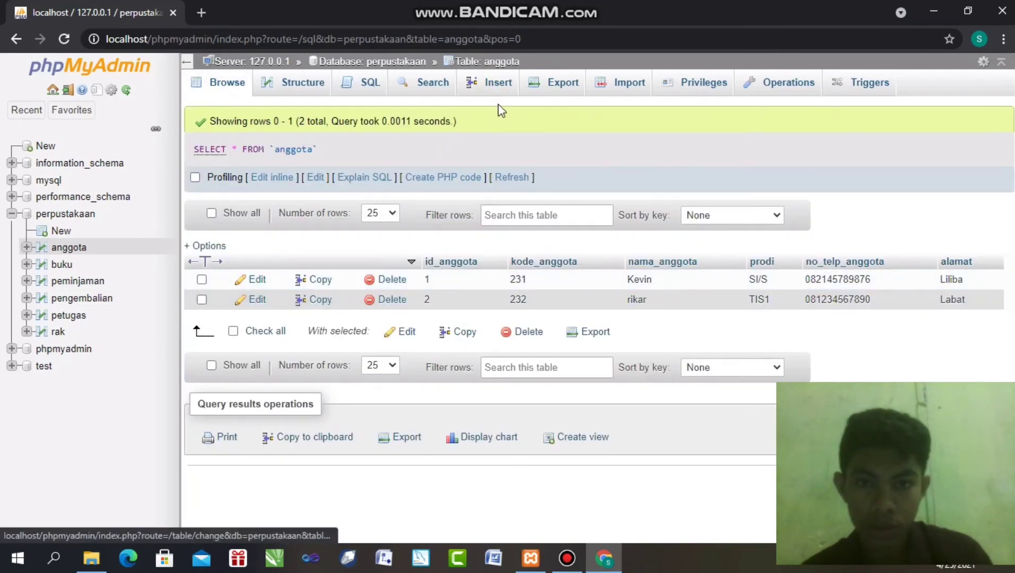
left_click(494, 88)
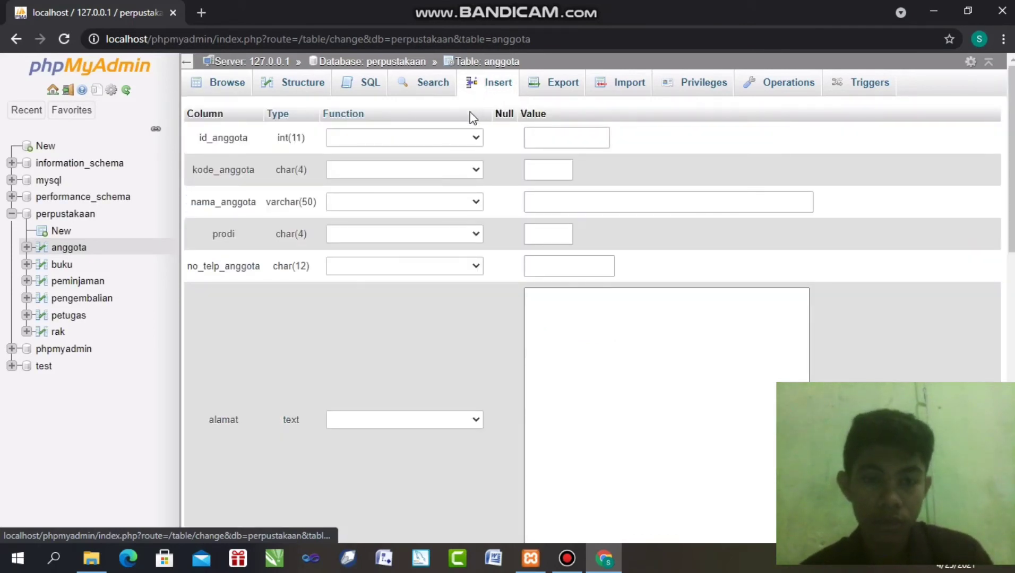
left_click(551, 140)
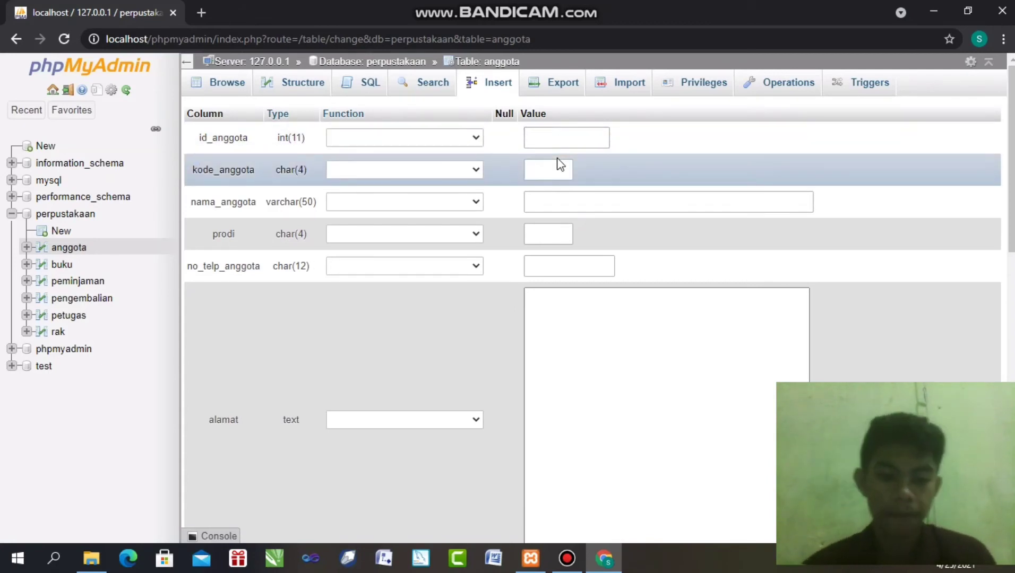
left_click(394, 59)
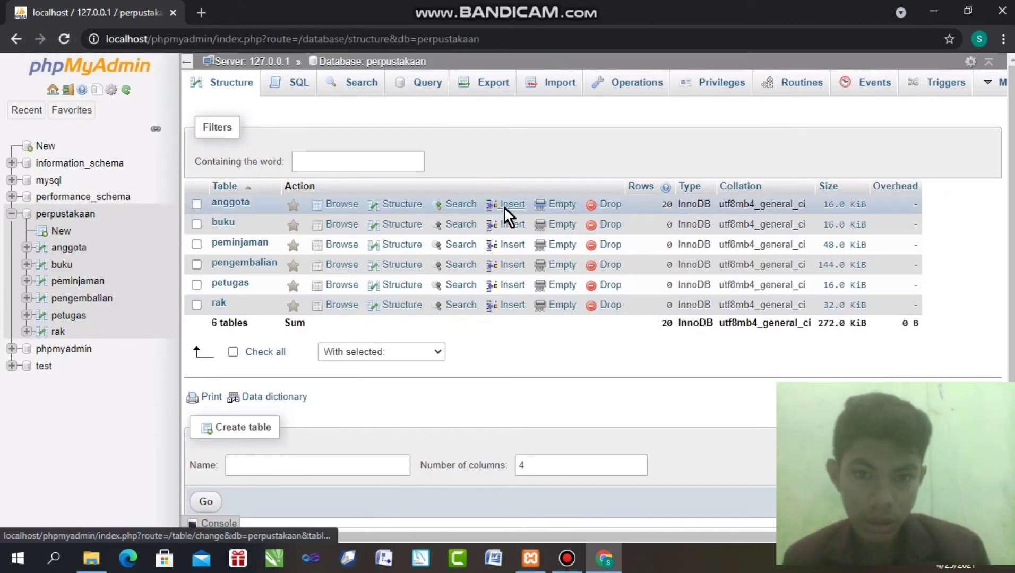
left_click(333, 207)
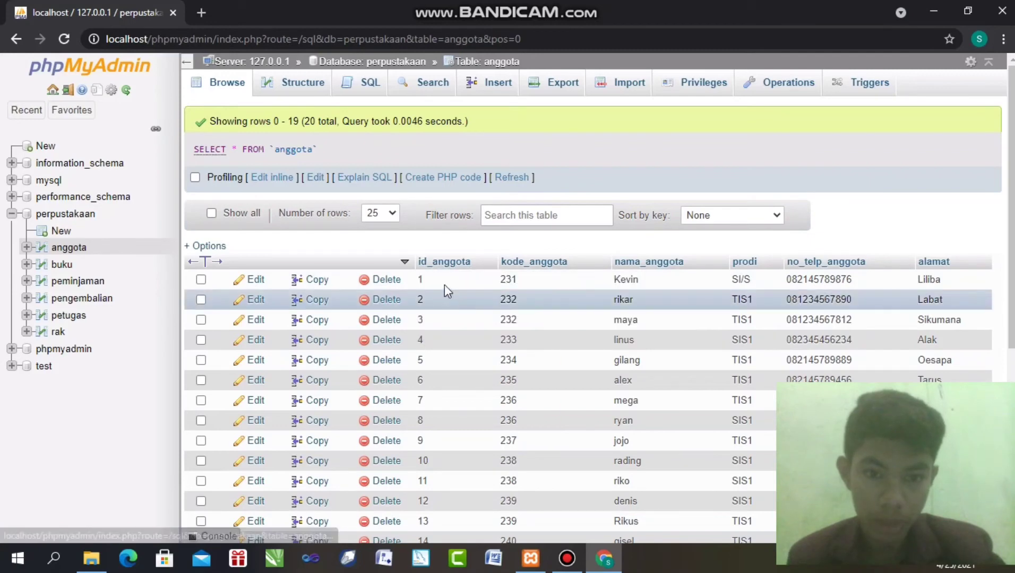
scroll(667, 207, "down", 1)
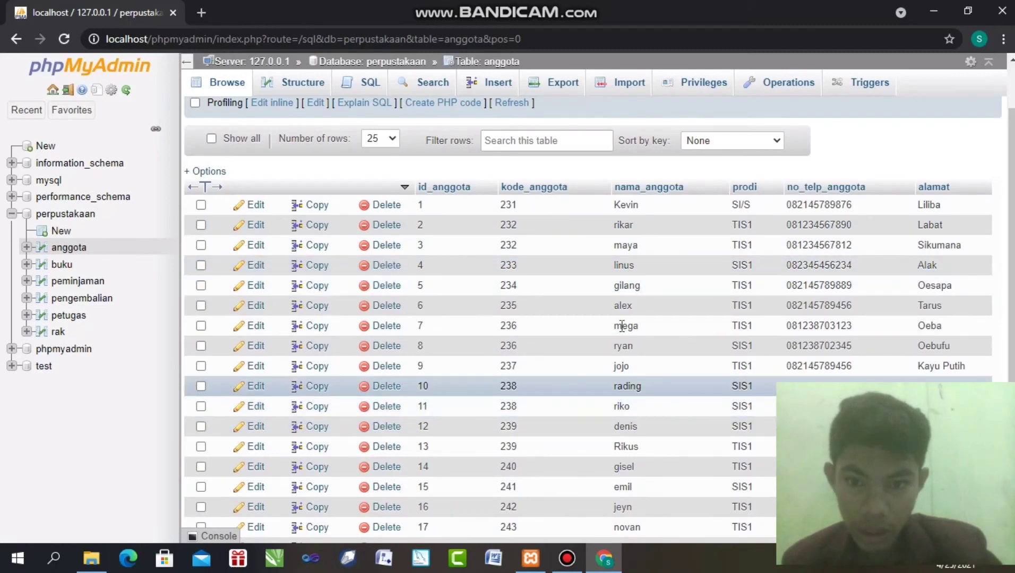
scroll(642, 321, "down", 1)
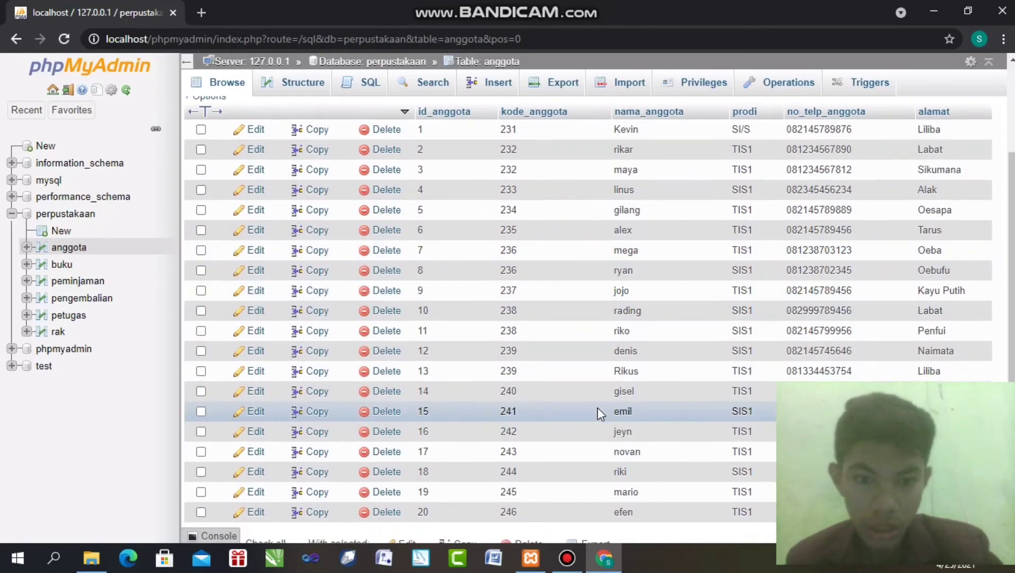
scroll(597, 408, "down", 2)
scroll(441, 359, "up", 5)
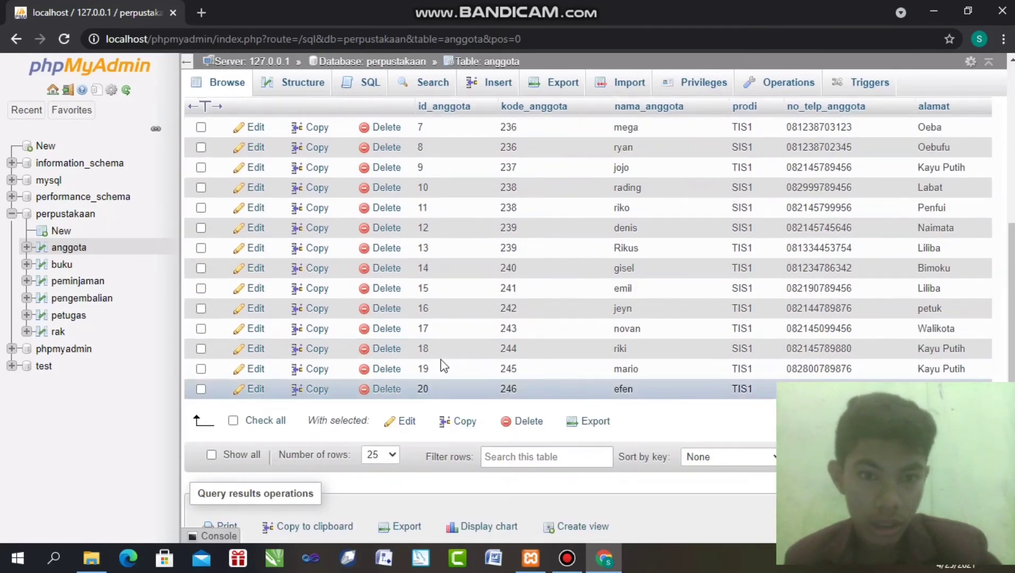
scroll(426, 318, "up", 1)
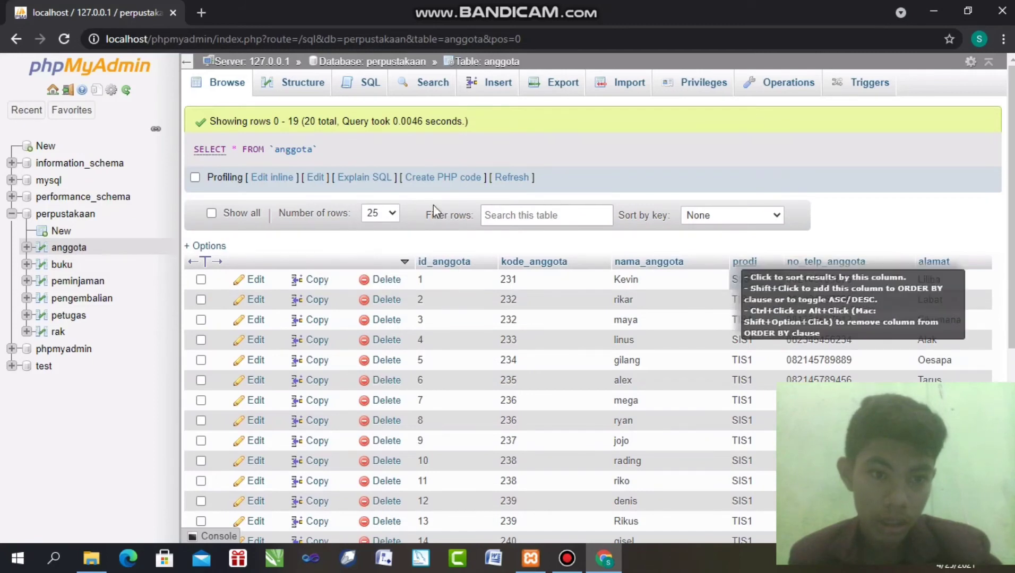
left_click(46, 266)
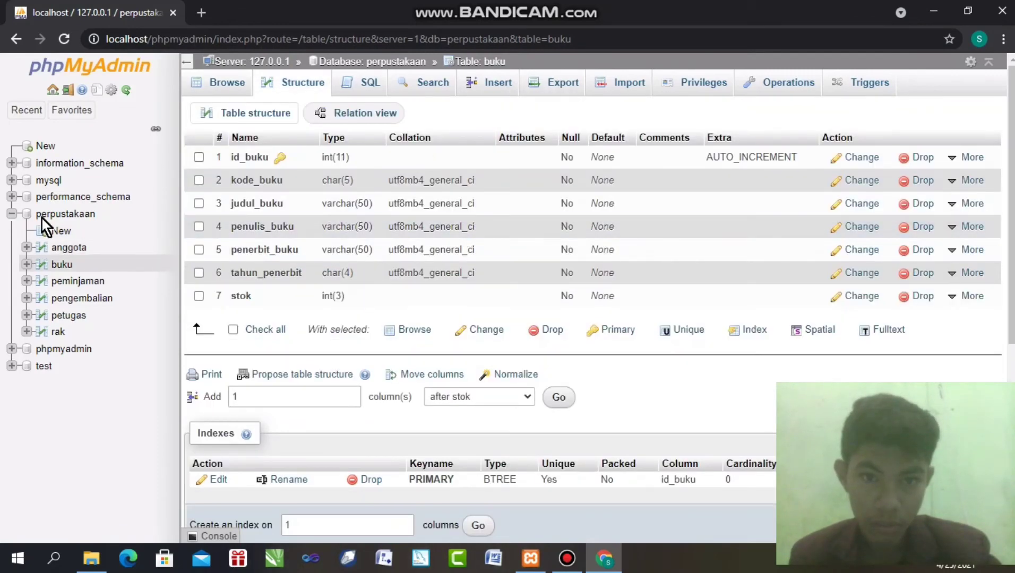
Check the buku table's structure, then bring up its blank insert form for id_buku through stok
left_click(387, 60)
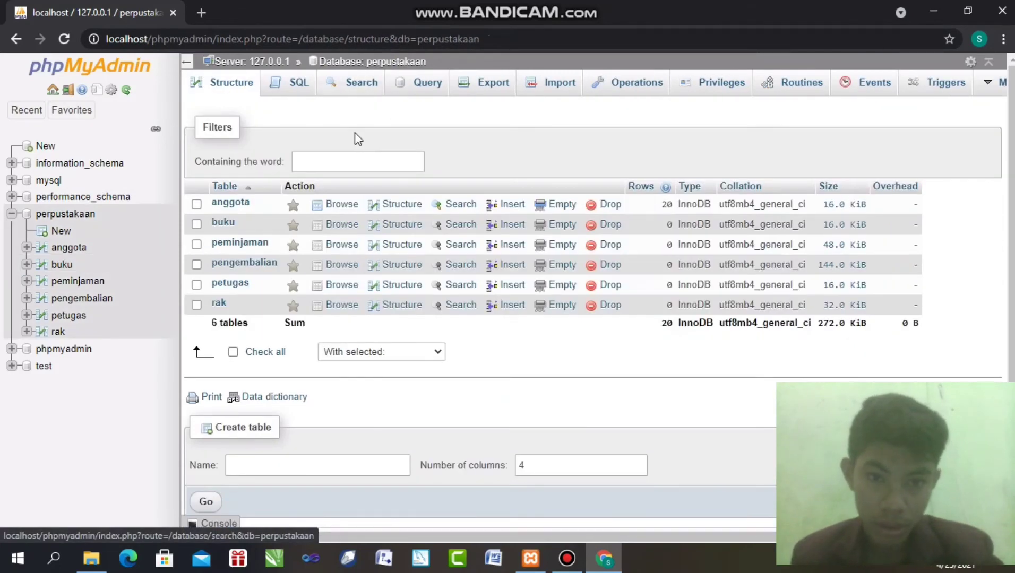
left_click(399, 223)
left_click(404, 225)
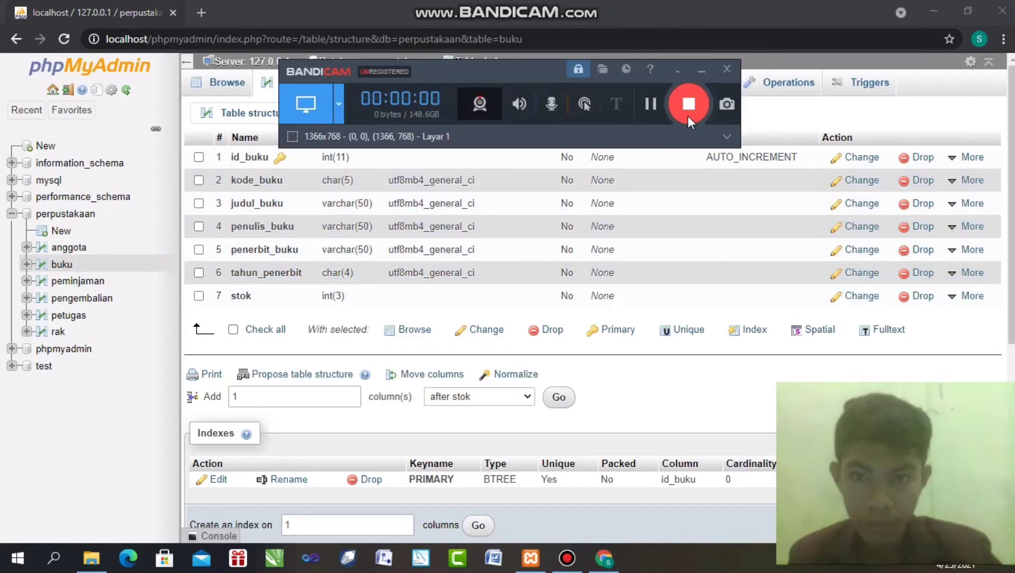
left_click(700, 71)
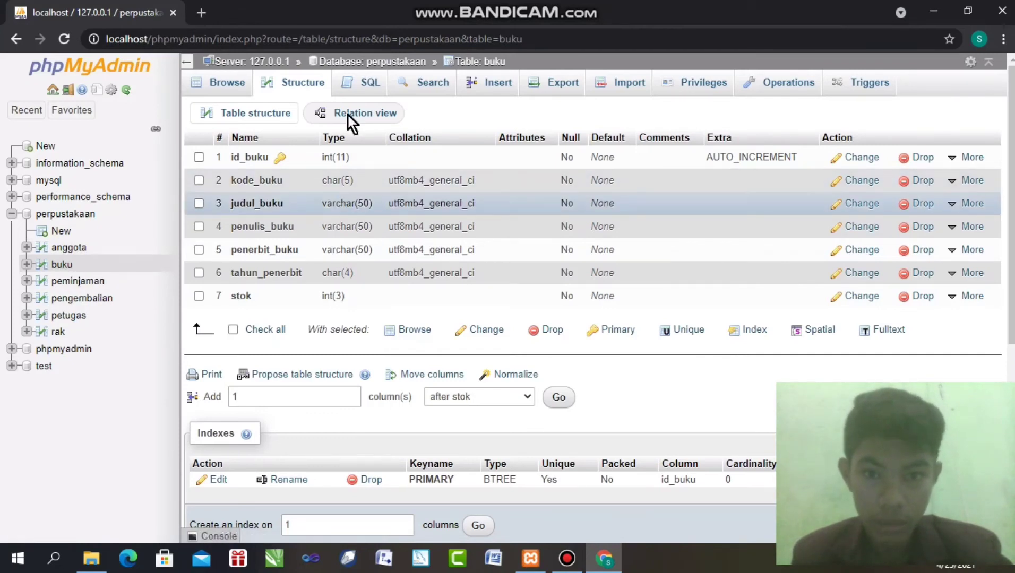
left_click(468, 83)
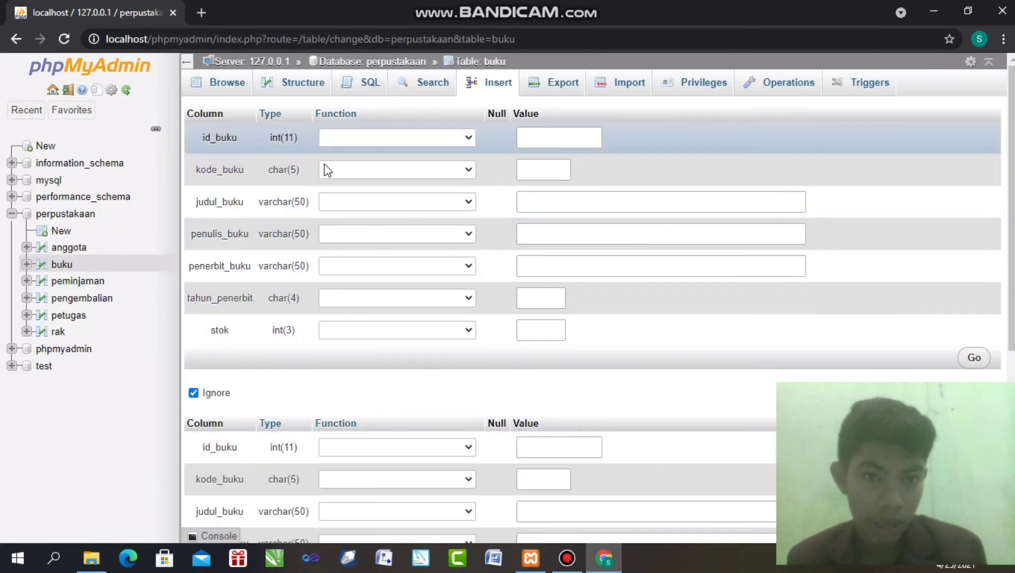
left_click(693, 204)
left_click(559, 130)
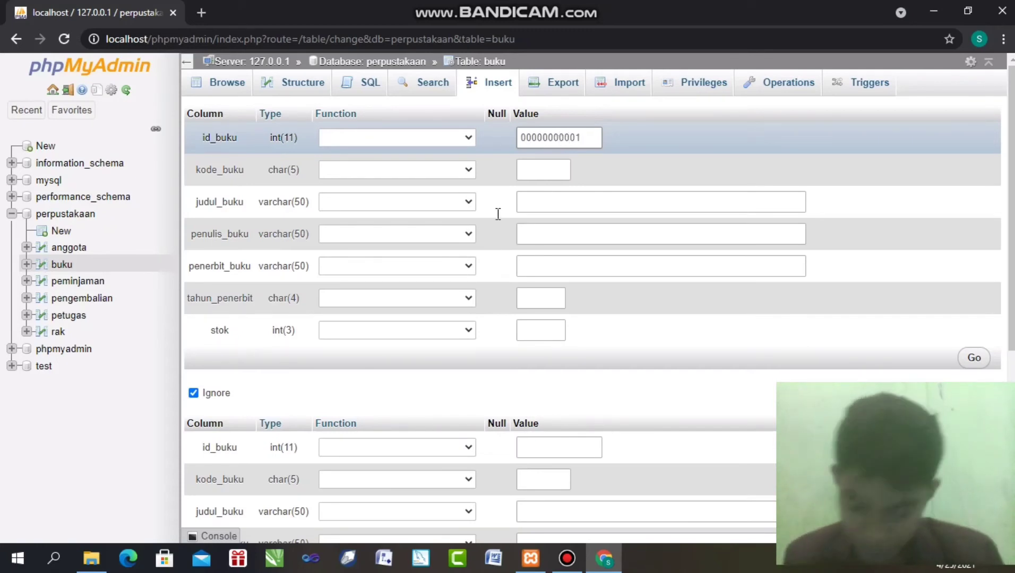
left_click(557, 171)
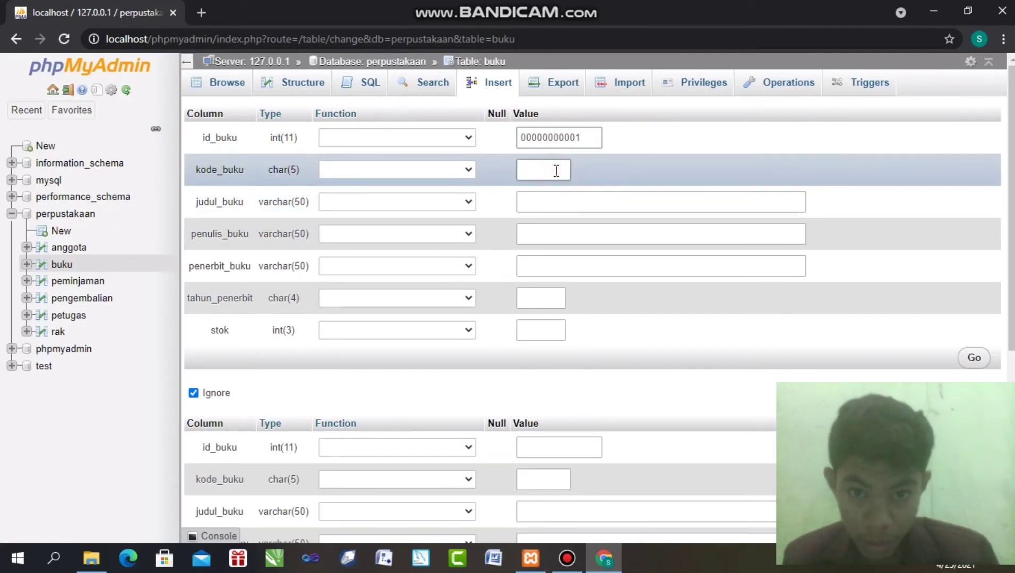
type("B")
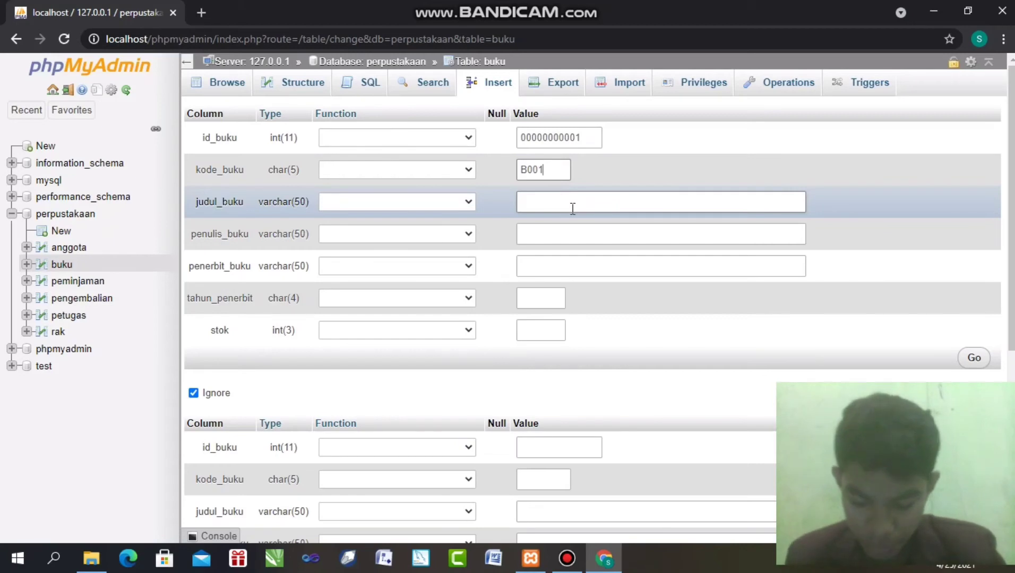
type("001")
left_click(550, 209)
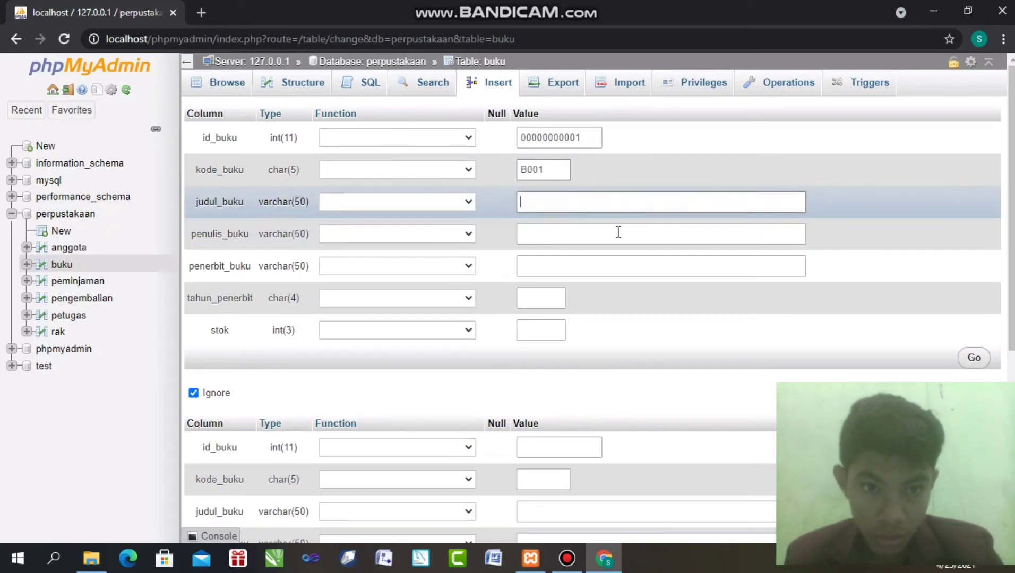
type("Las")
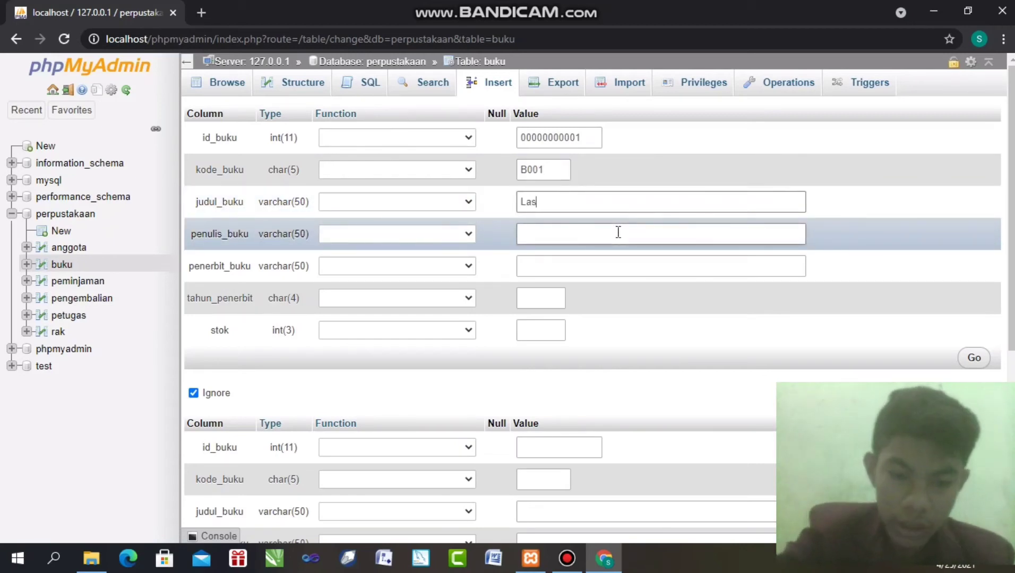
type("kar Pelangi")
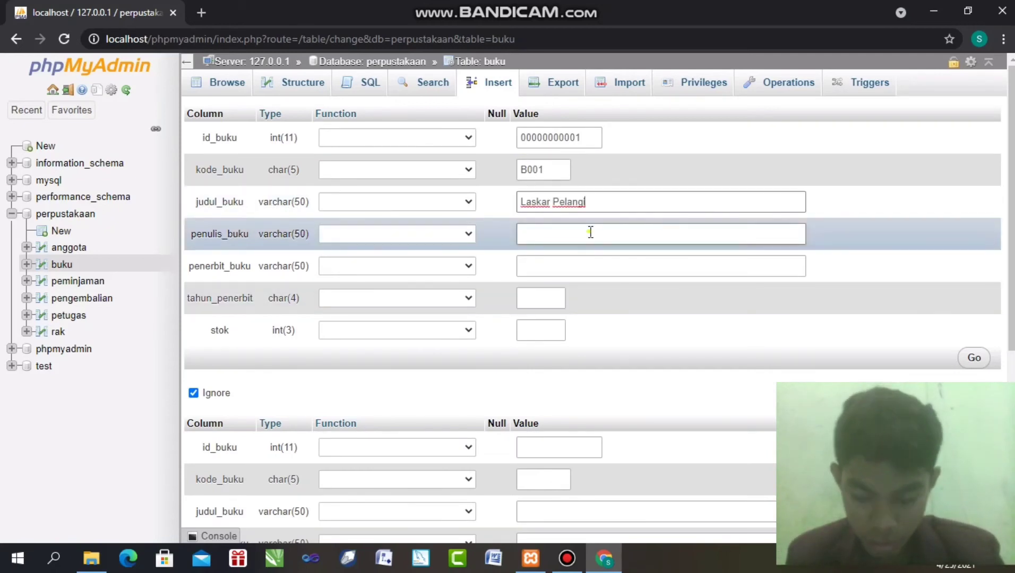
left_click(598, 232)
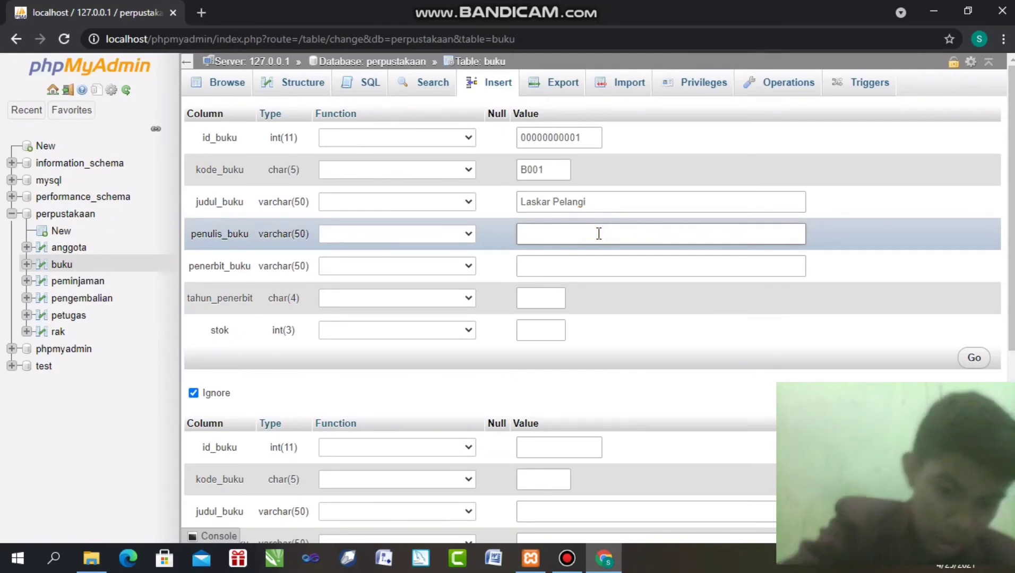
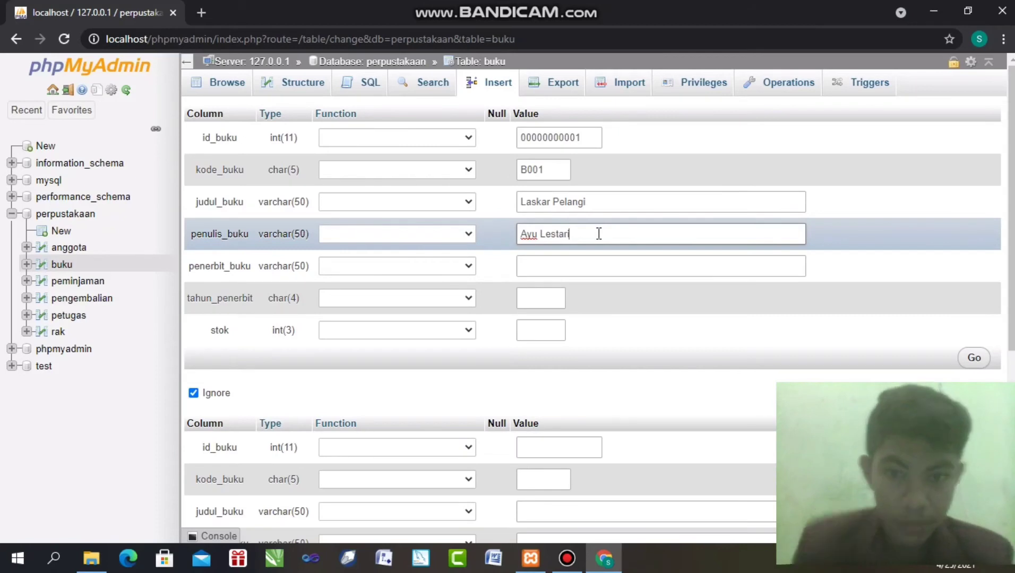
Fill in publisher Erlangga, publication year 2010 and stock 10
left_click(542, 268)
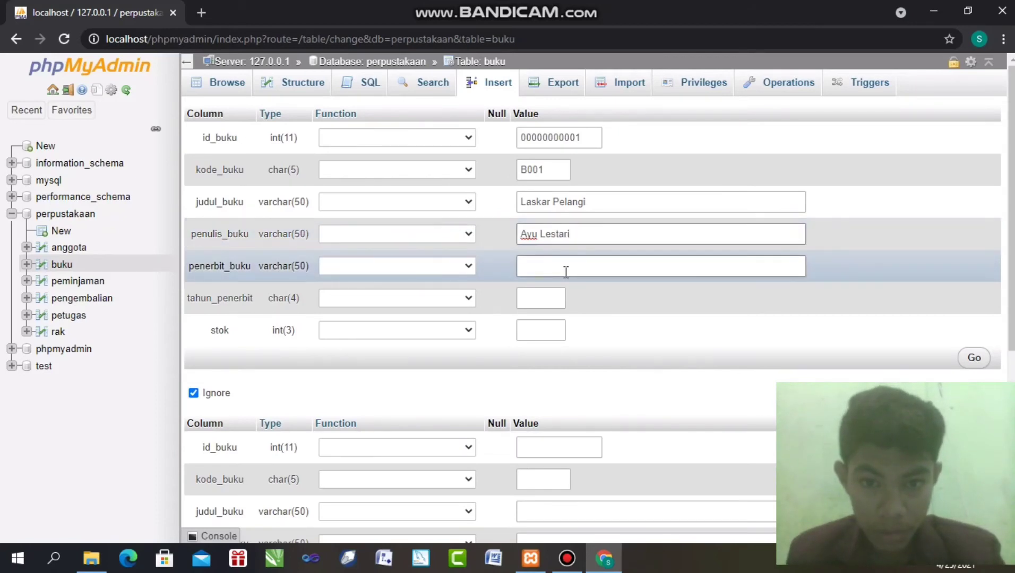
type("Er")
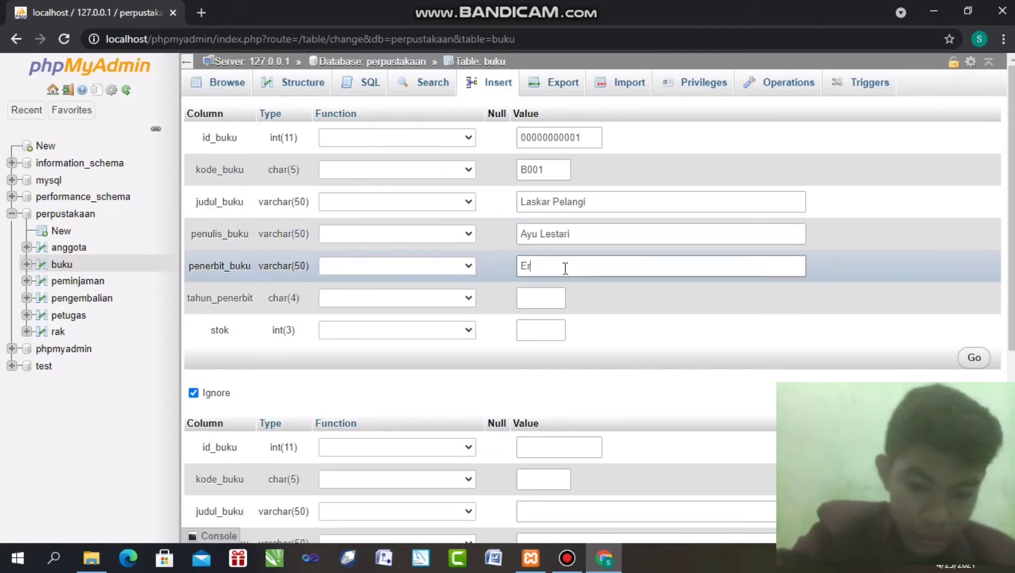
type("langga")
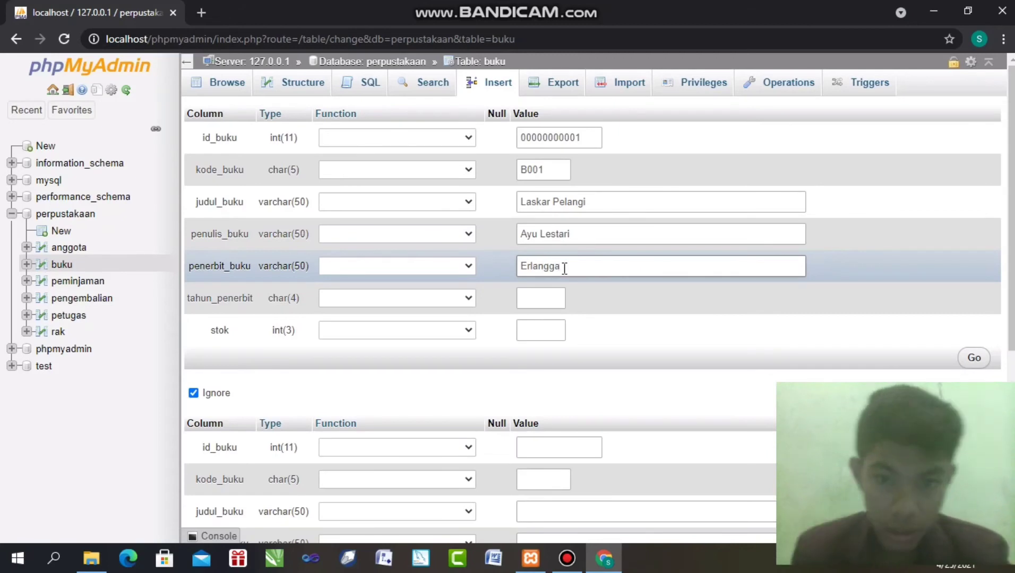
left_click(556, 292)
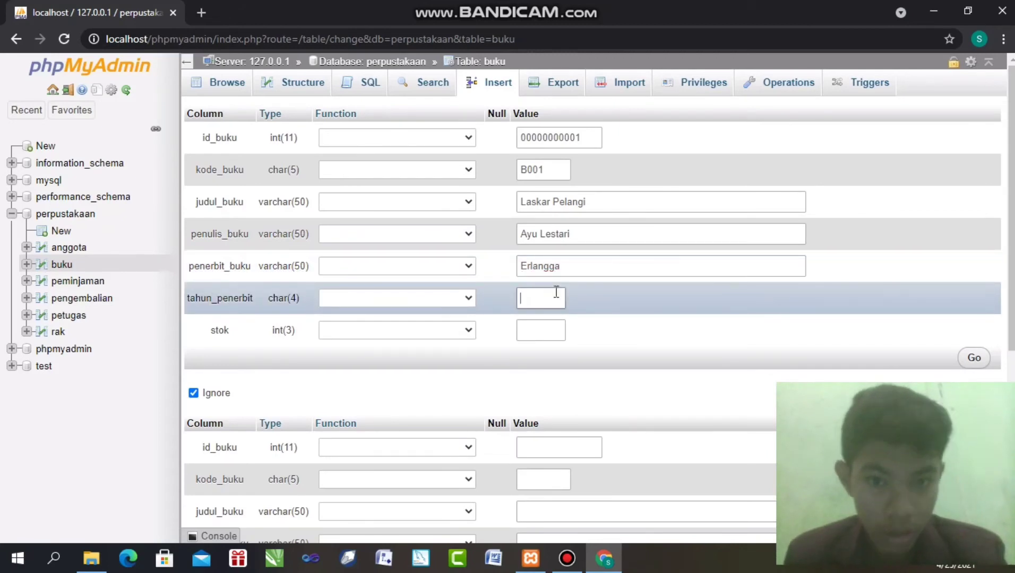
type("20120")
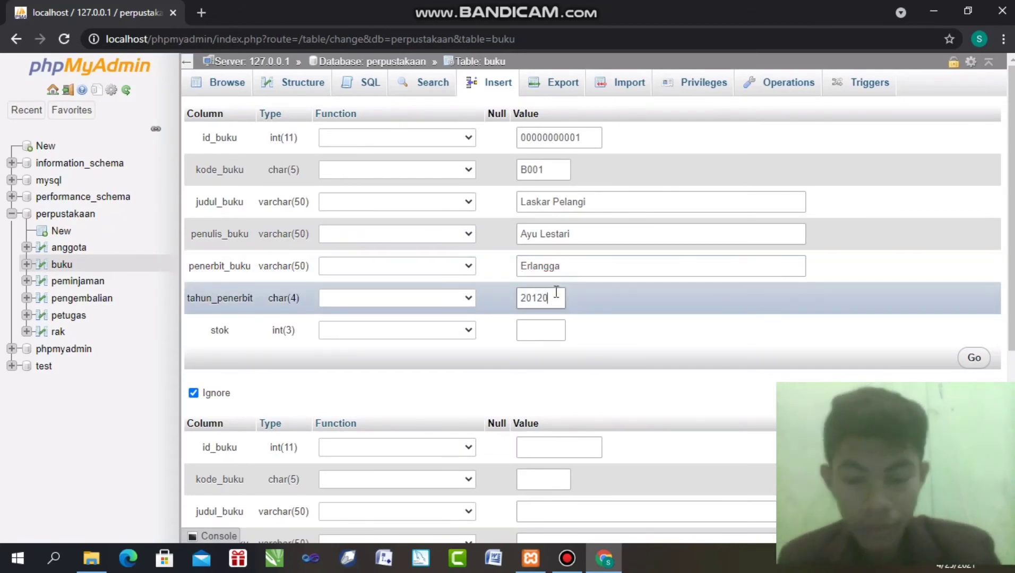
key("BackSpace")
key("BackSpace")
type("0")
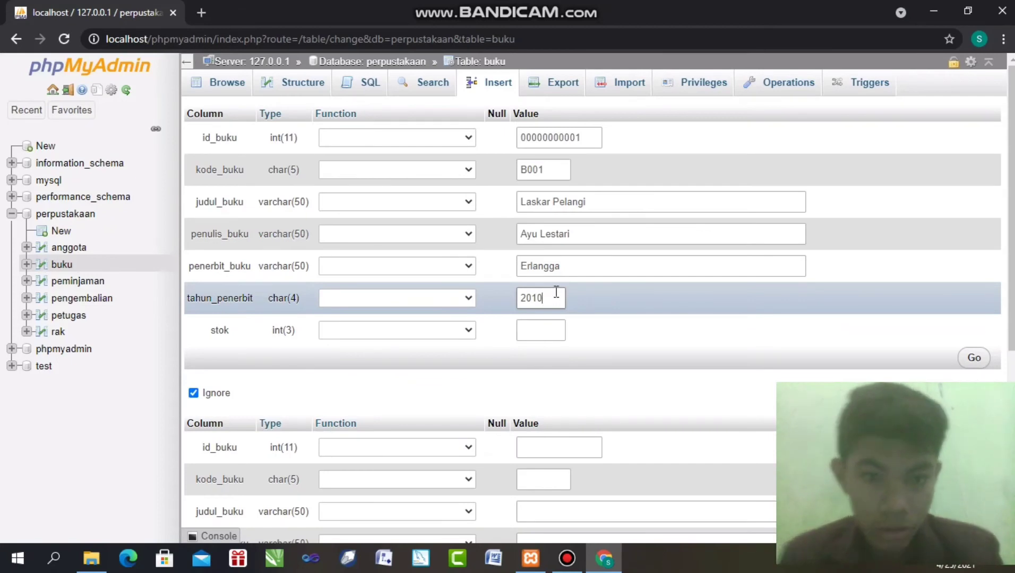
left_click(544, 330)
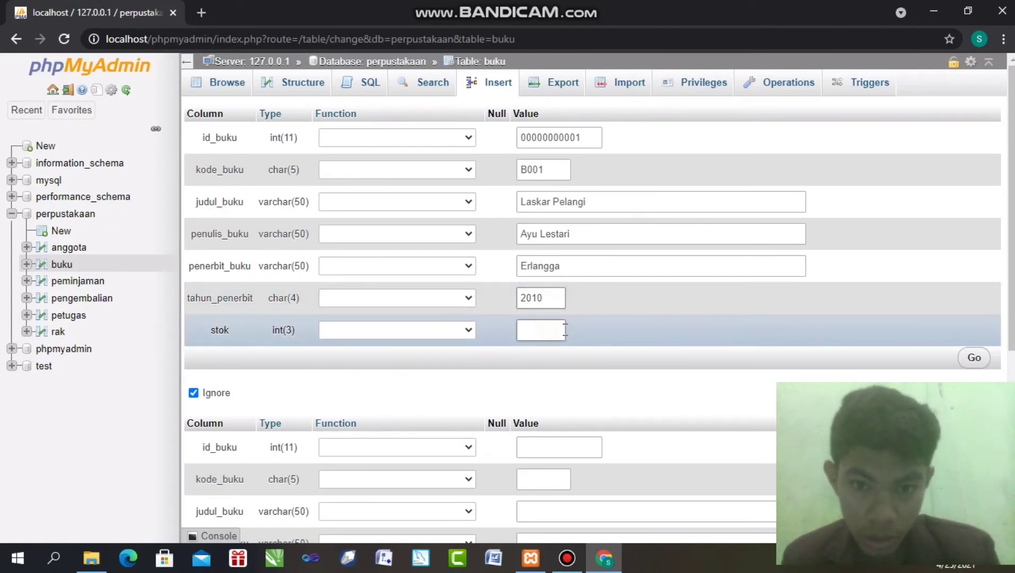
type("10")
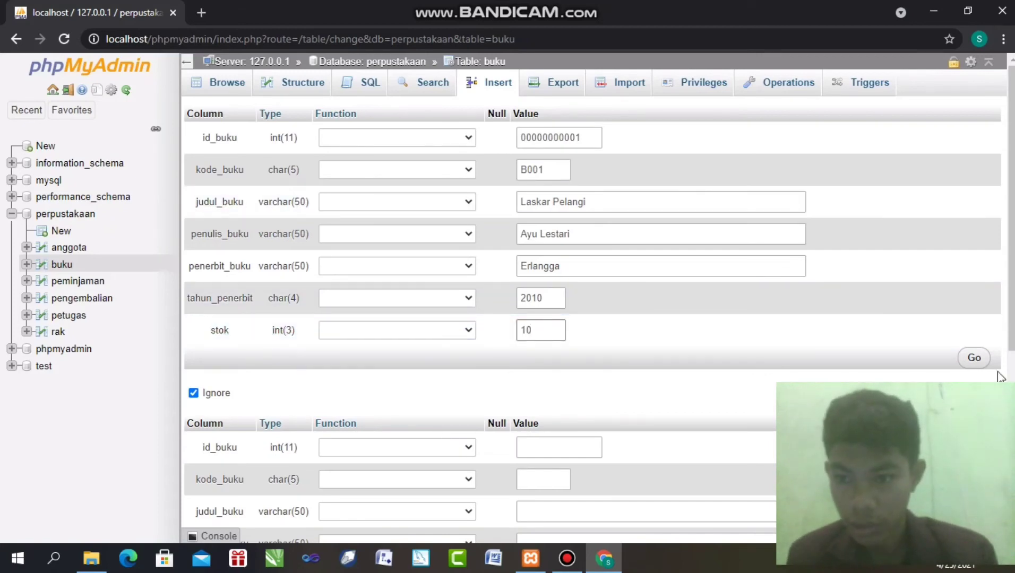
Save the Laskar Pelangi row into buku and browse the table's stored records
left_click(974, 357)
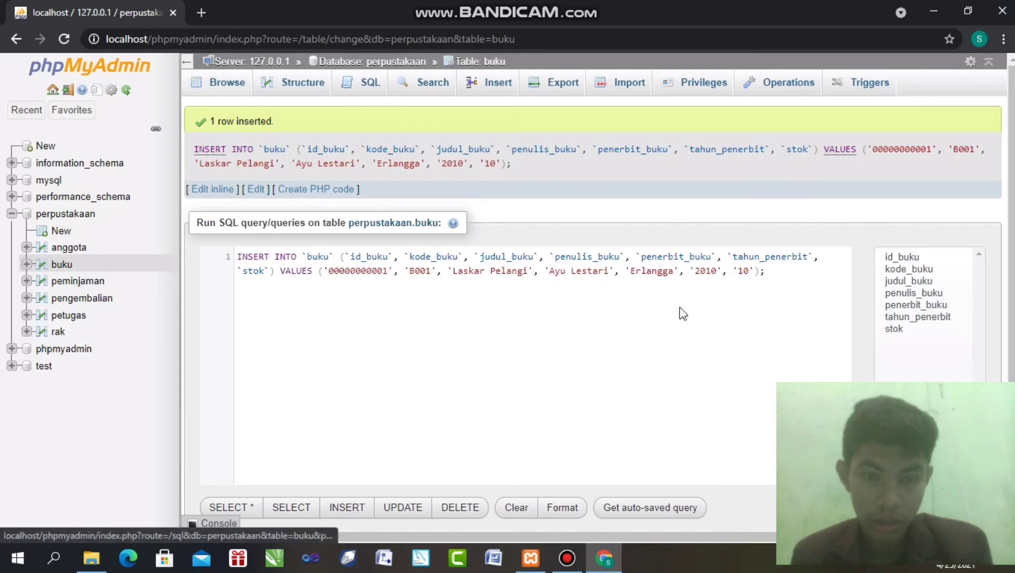
left_click(231, 81)
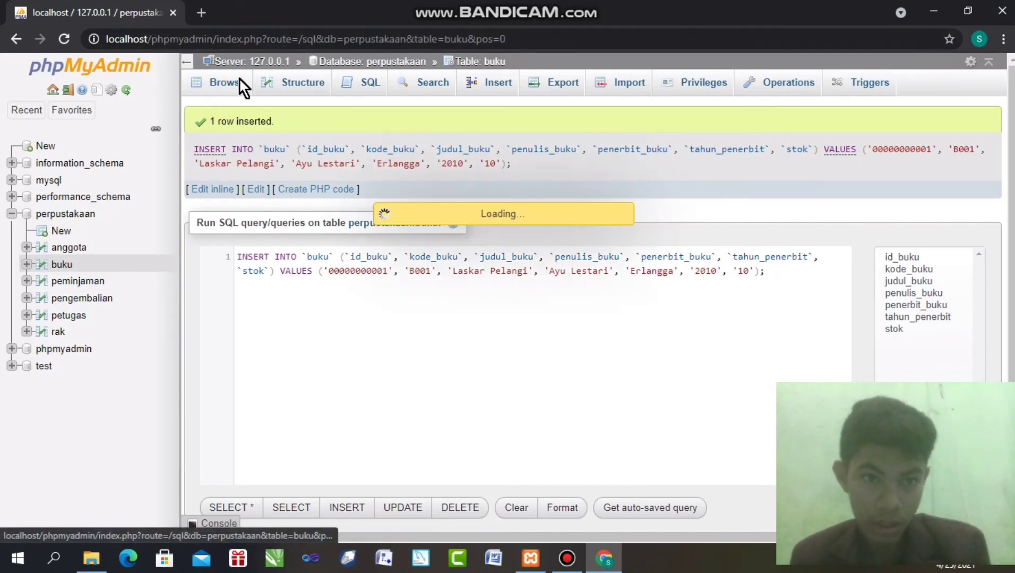
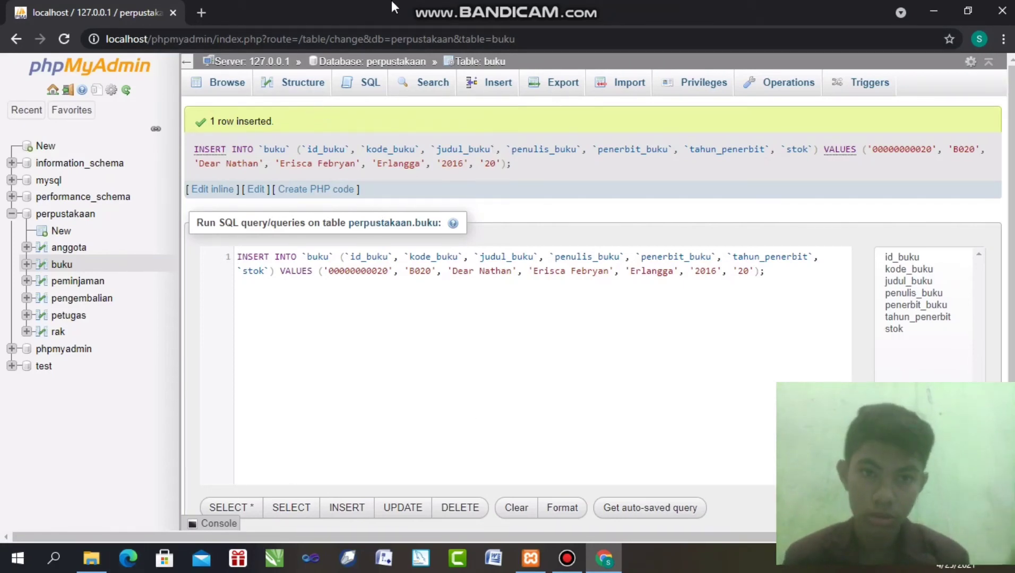
Browse the 20 rows stored in buku, then open the empty peminjaman table
left_click(234, 82)
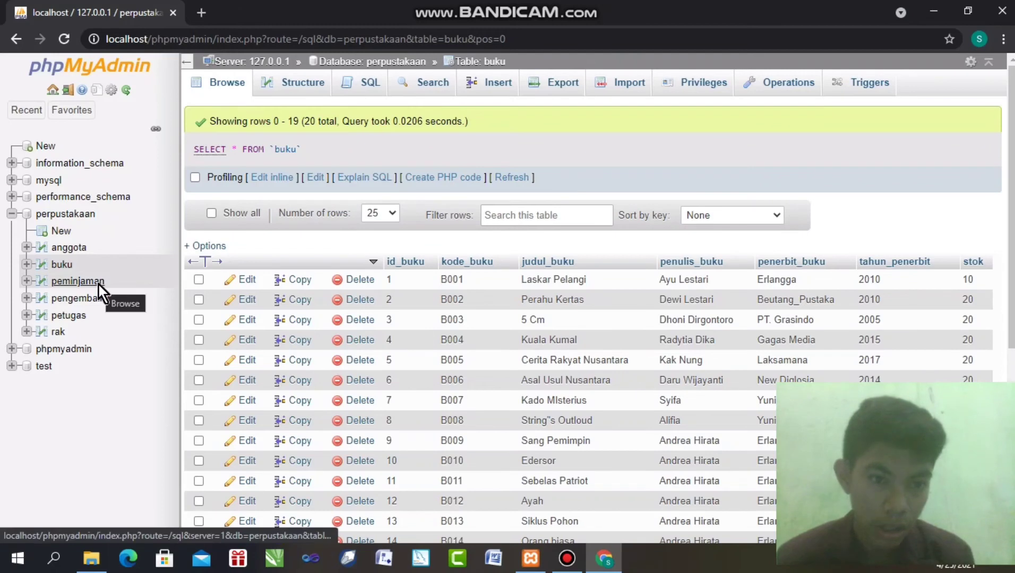
left_click(61, 281)
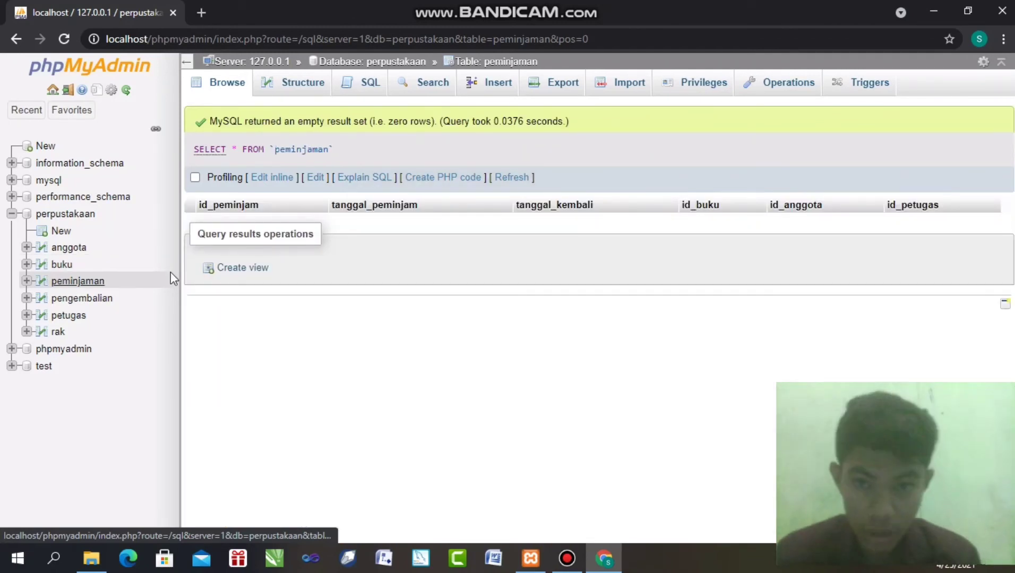
left_click(491, 81)
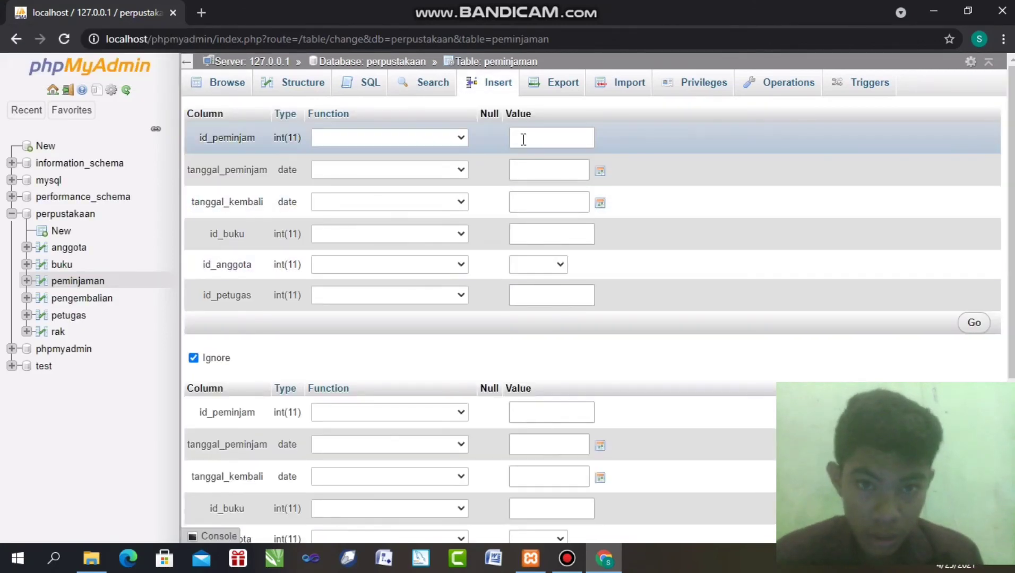
left_click(526, 139)
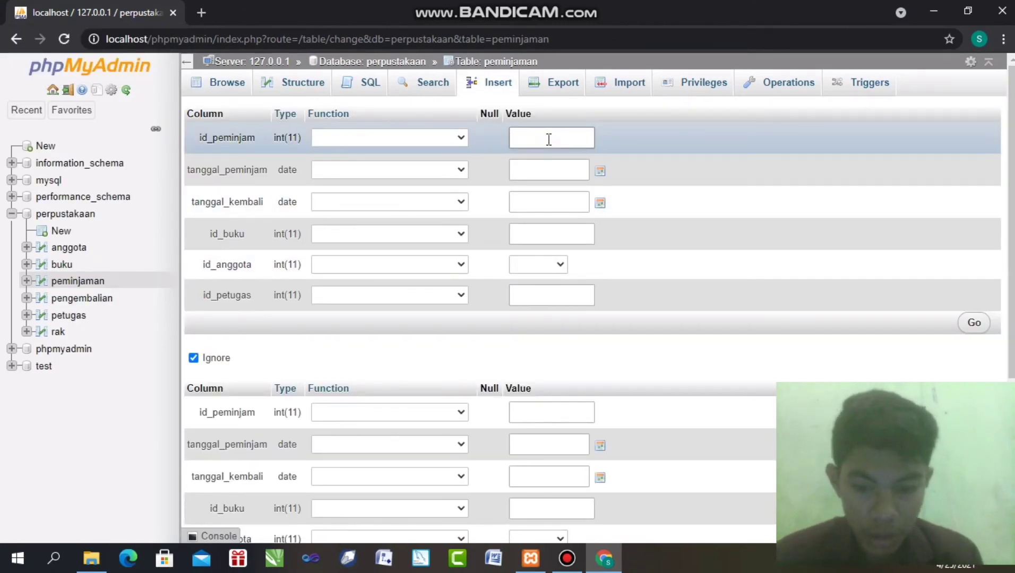
type("0")
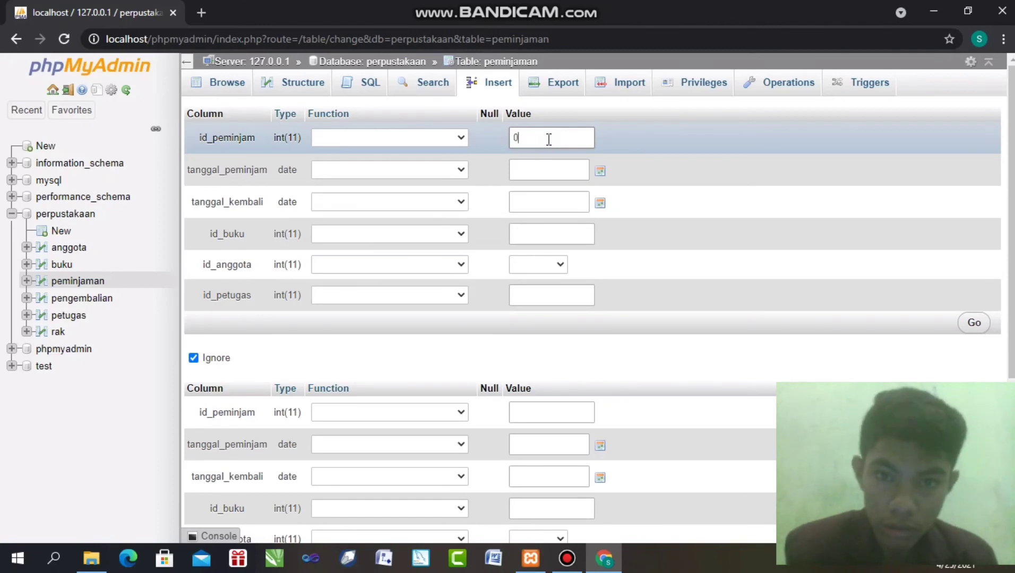
type("000000")
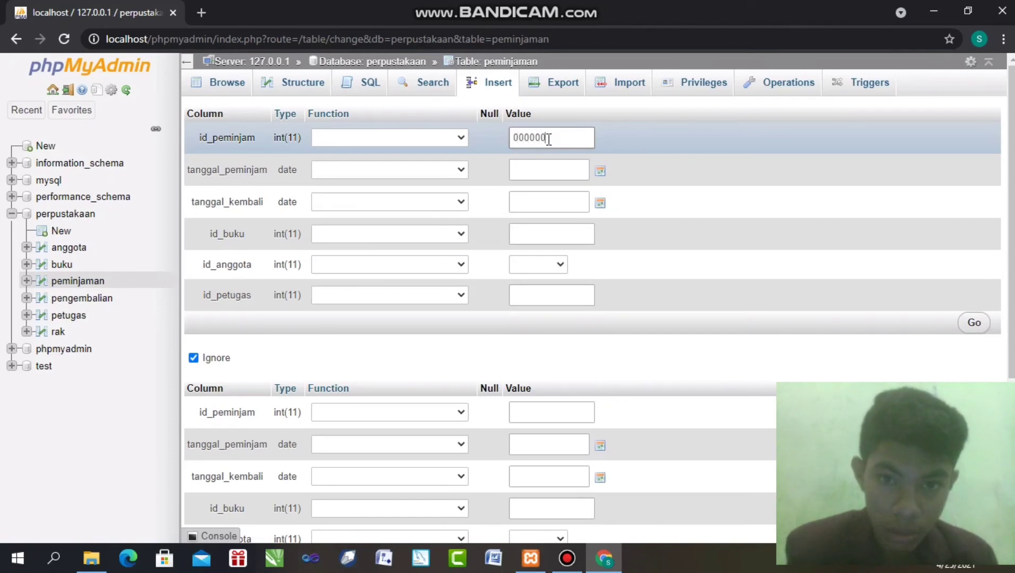
type("0001")
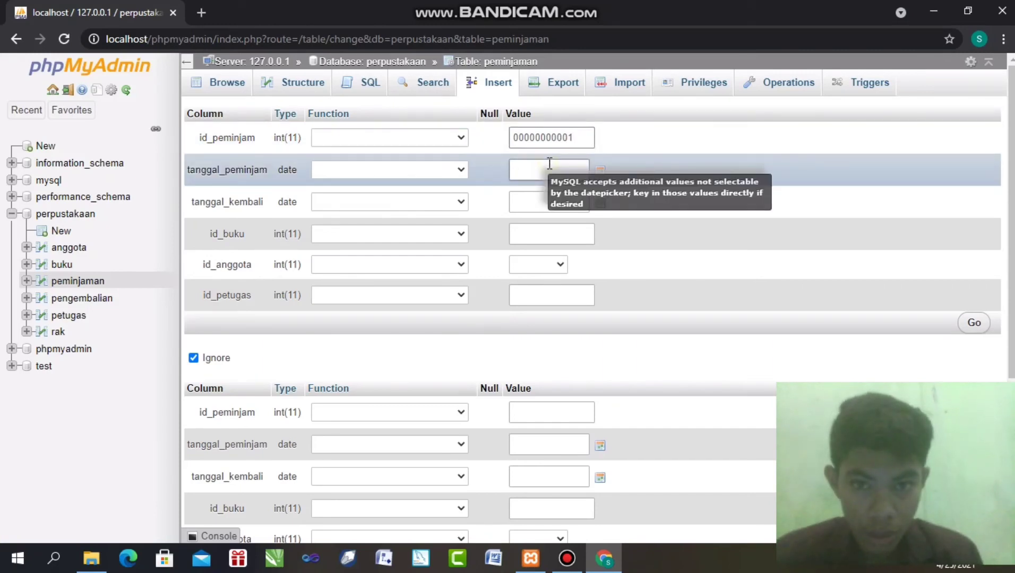
Set borrow date 2021-04-01 and return date 2021-04-07 from the calendars
left_click(581, 171)
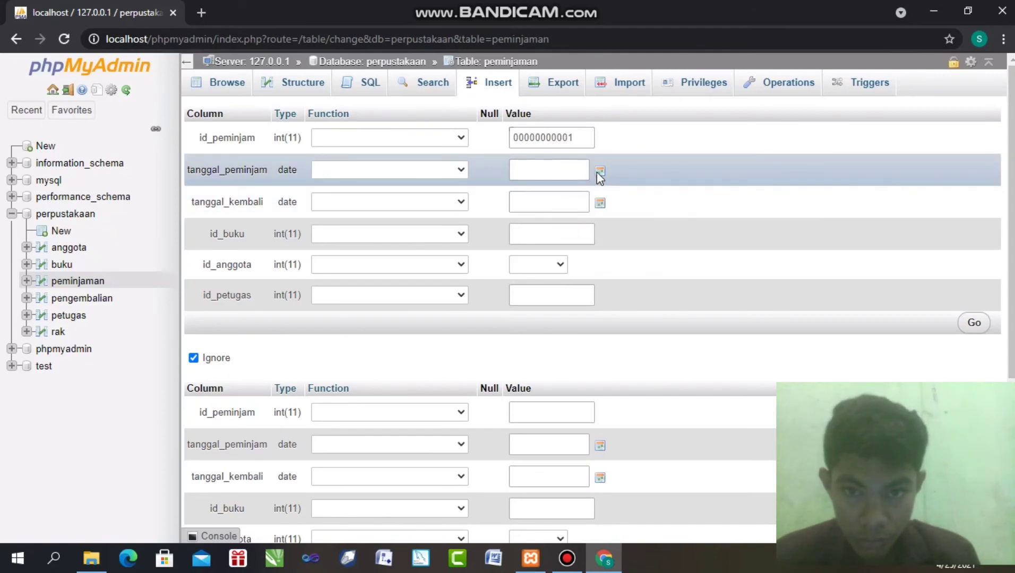
left_click(599, 171)
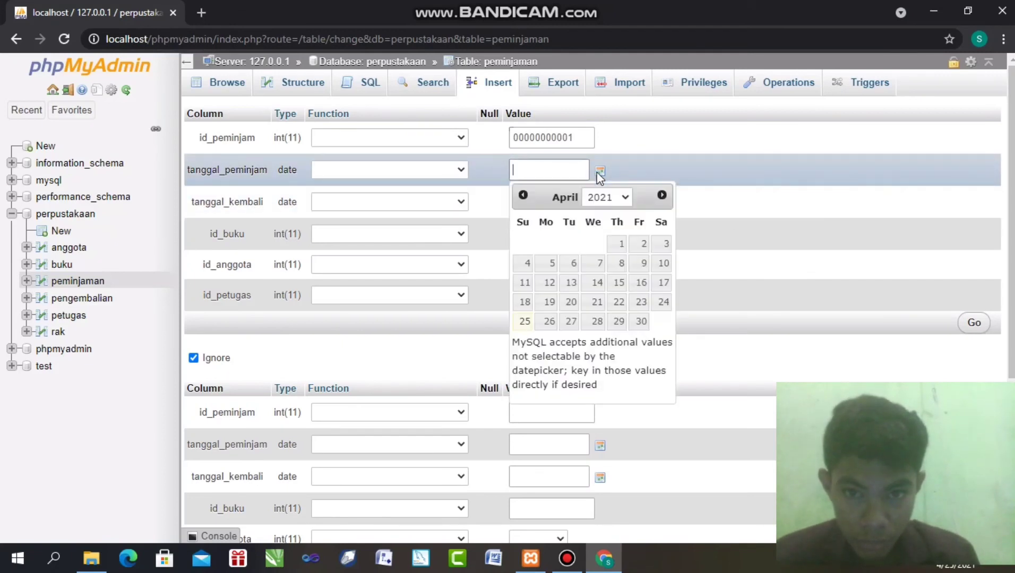
left_click(619, 248)
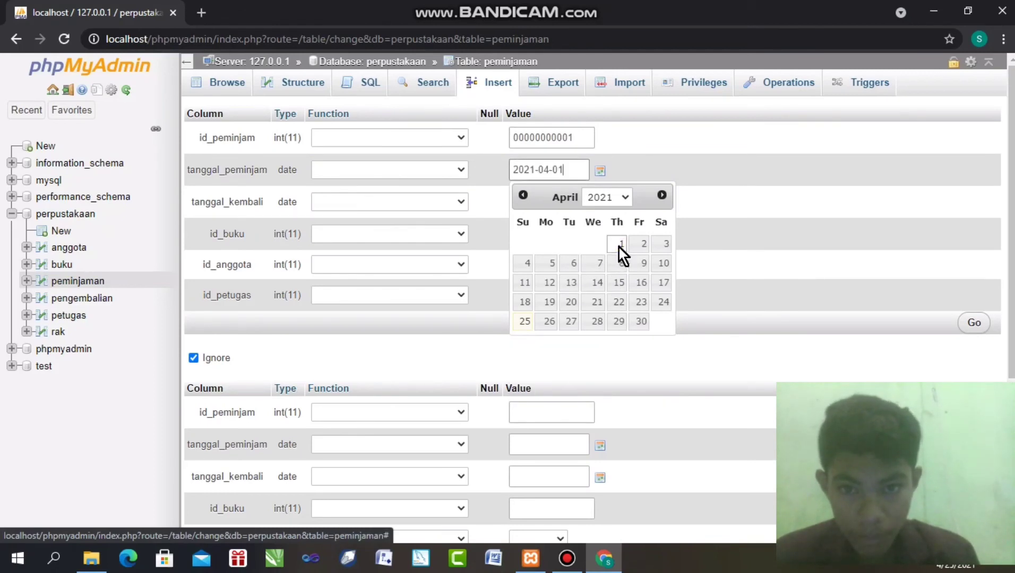
left_click(660, 150)
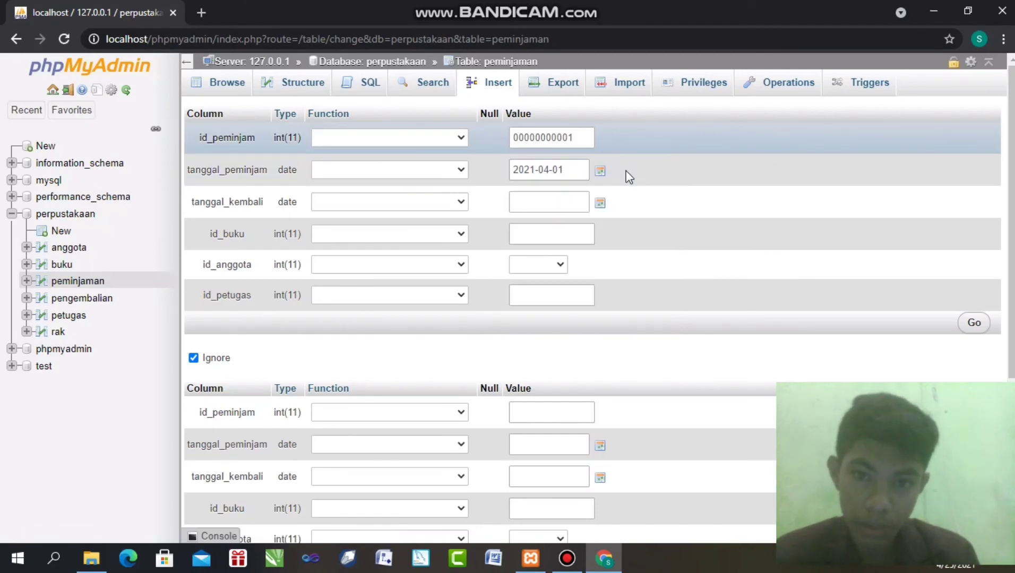
left_click(599, 203)
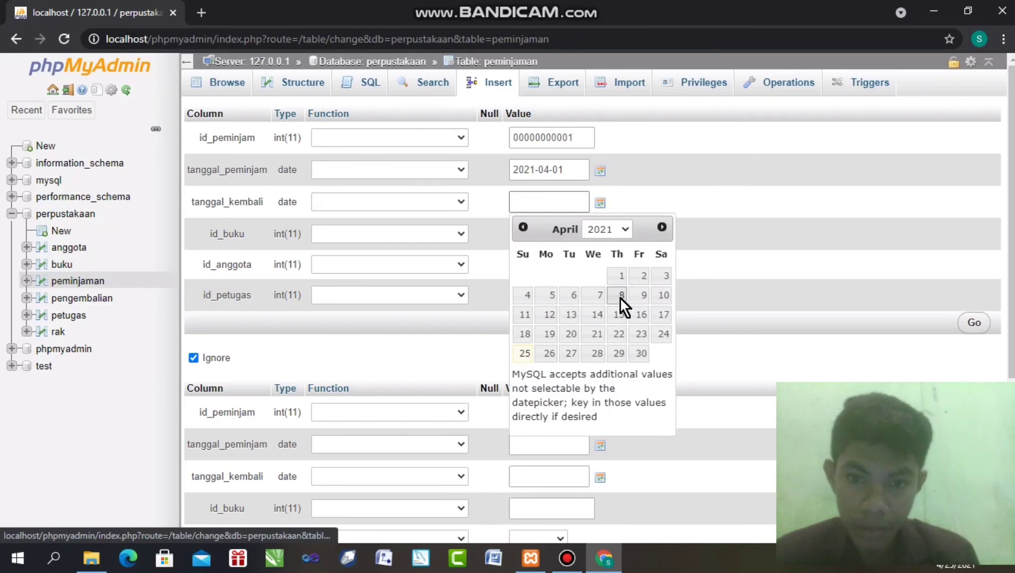
left_click(600, 295)
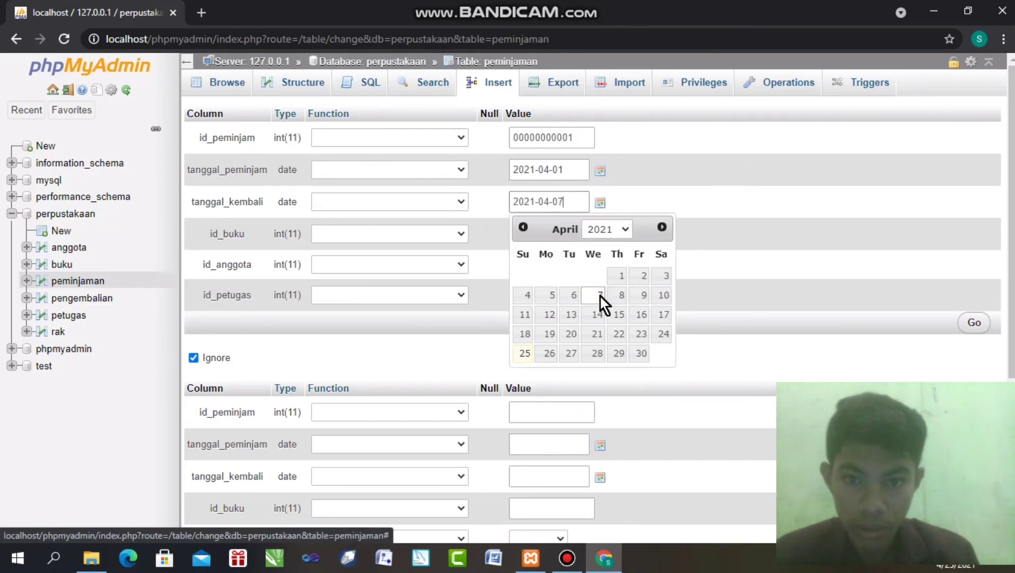
left_click(671, 151)
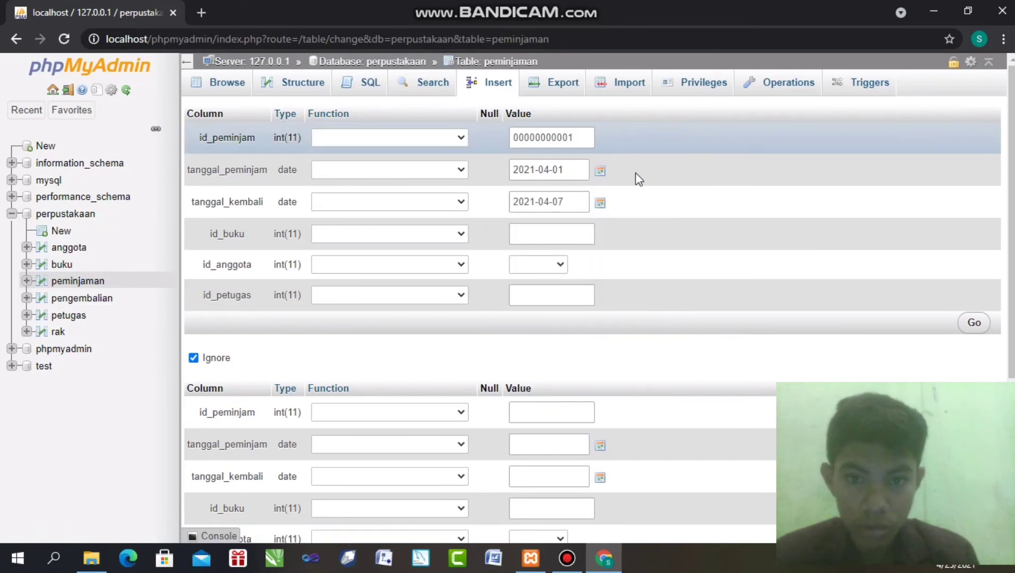
left_click(574, 227)
left_click(573, 227)
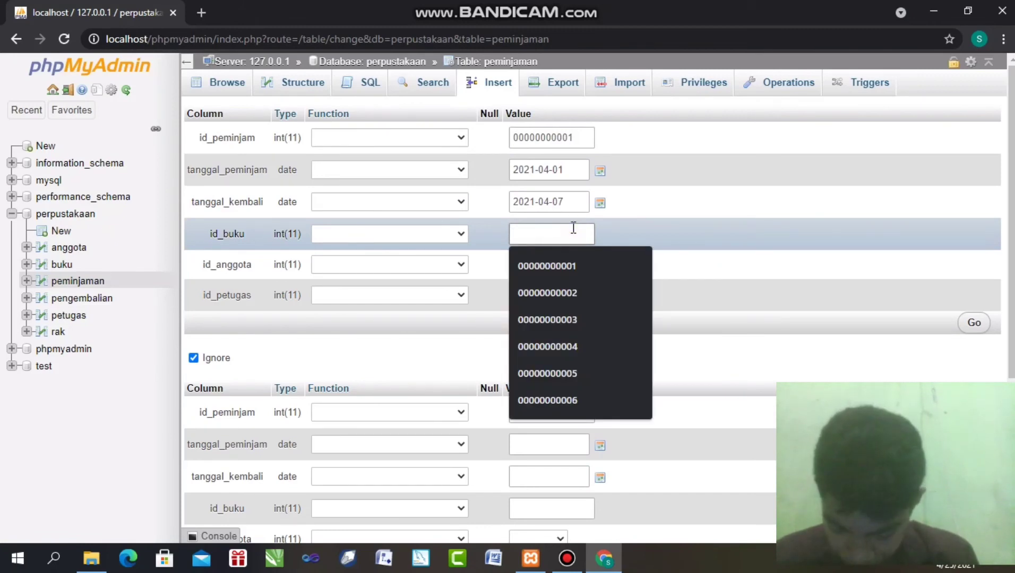
left_click(560, 268)
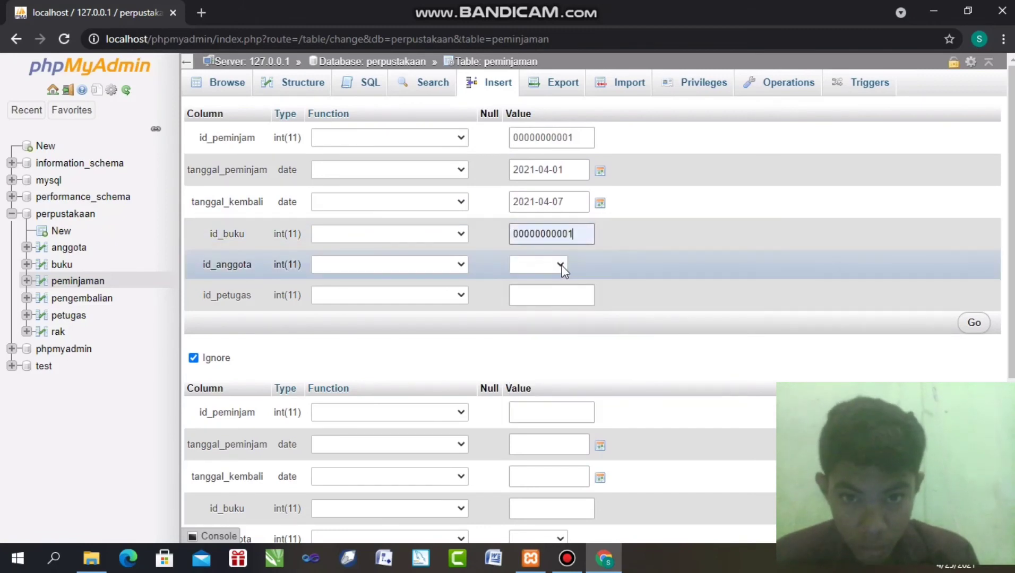
left_click(554, 263)
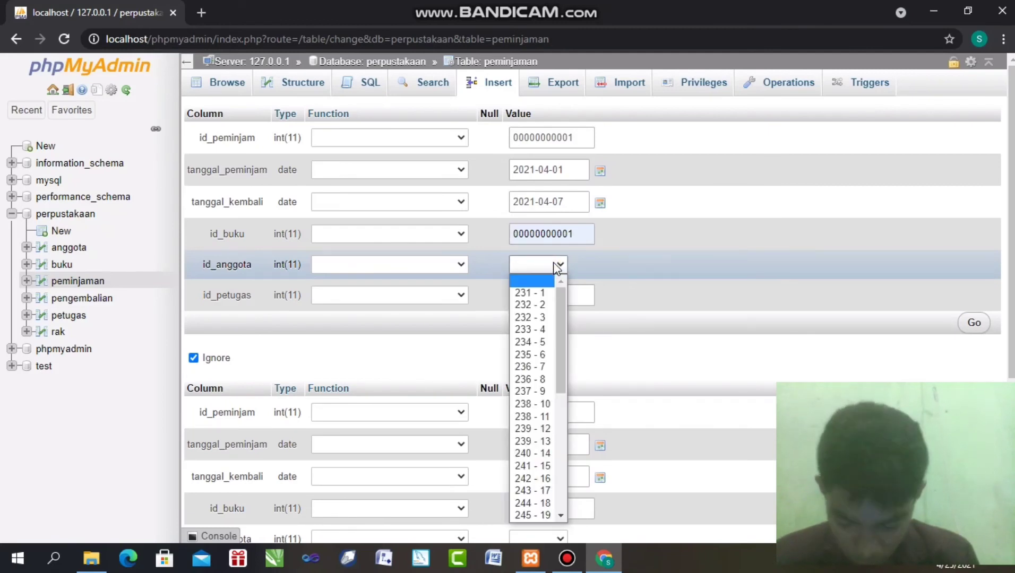
left_click(540, 291)
left_click(535, 301)
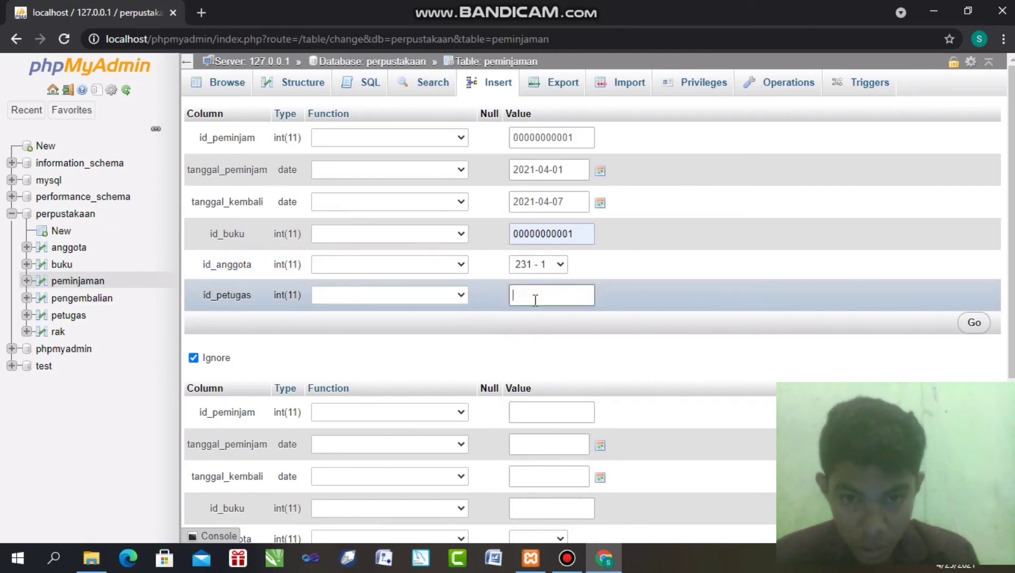
type("000")
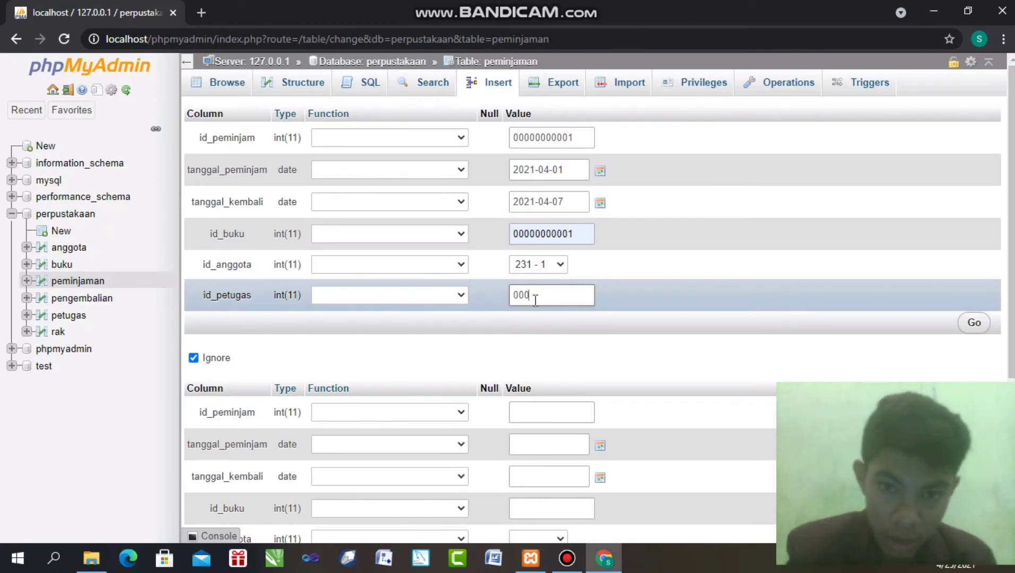
type("0000000")
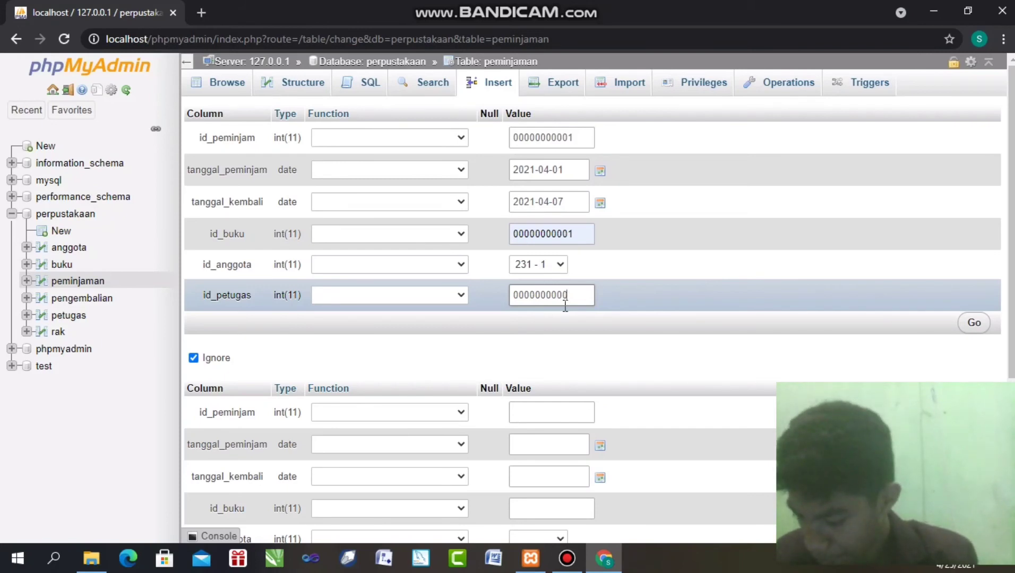
type("1")
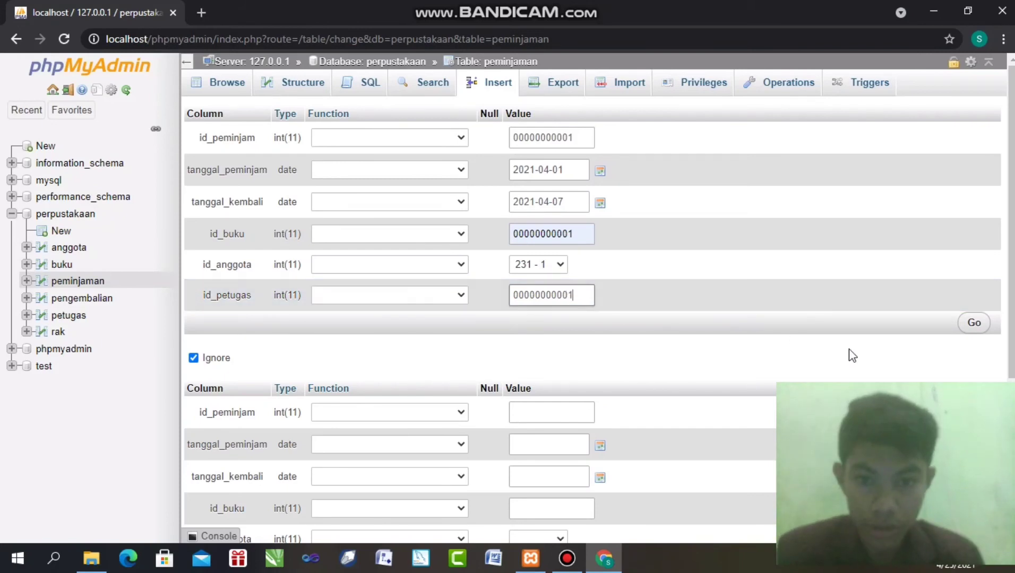
Save the loan row and browse peminjaman to check all ten loans, ids 1 to 10
left_click(982, 326)
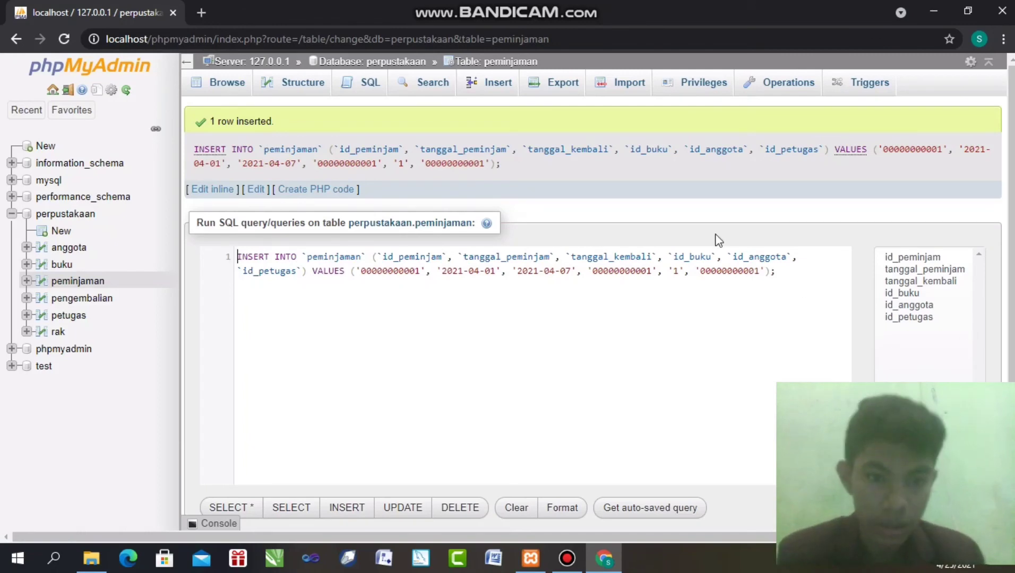
left_click(226, 79)
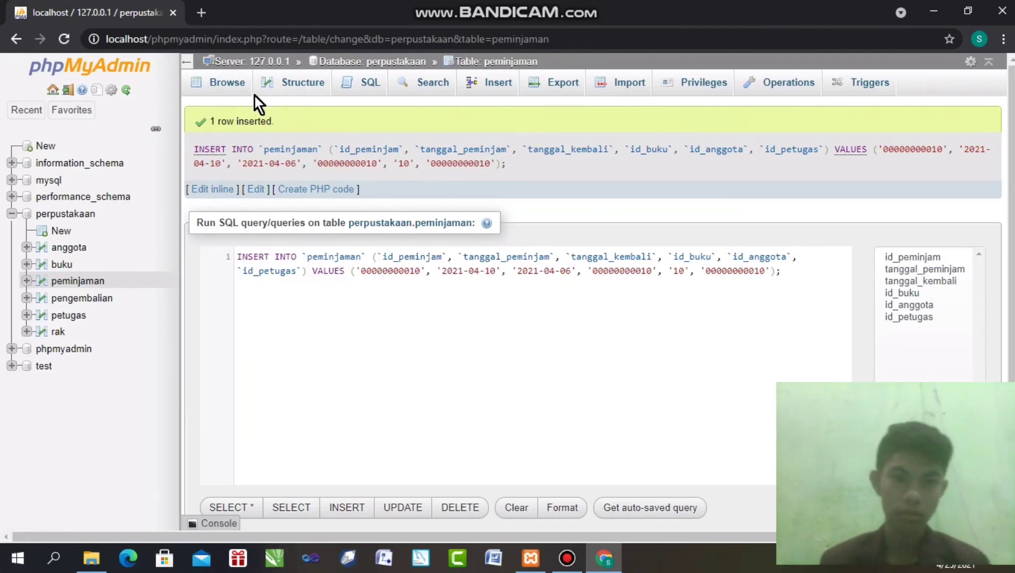
left_click(240, 91)
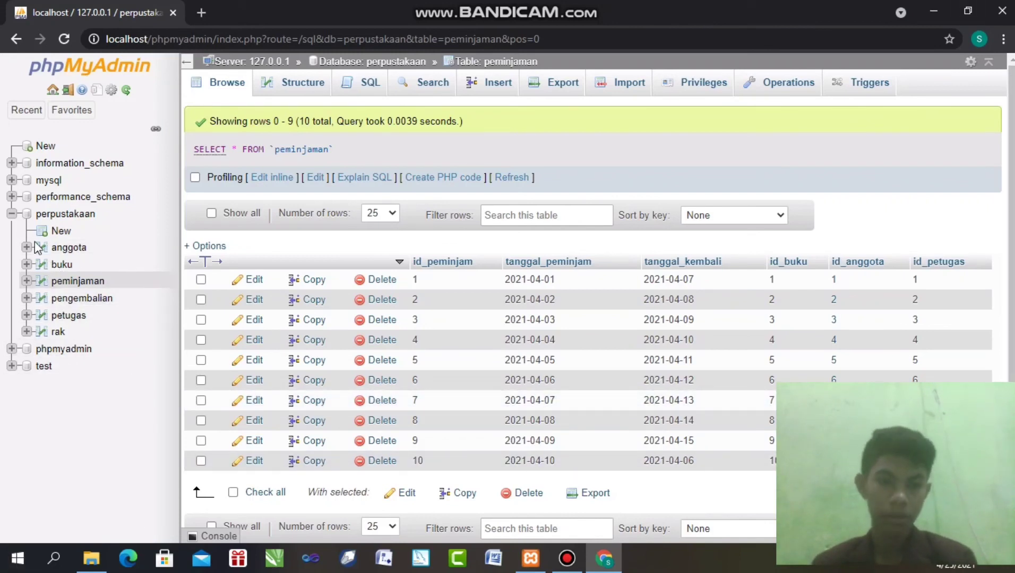
Open the empty petugas table and its insert form
left_click(54, 314)
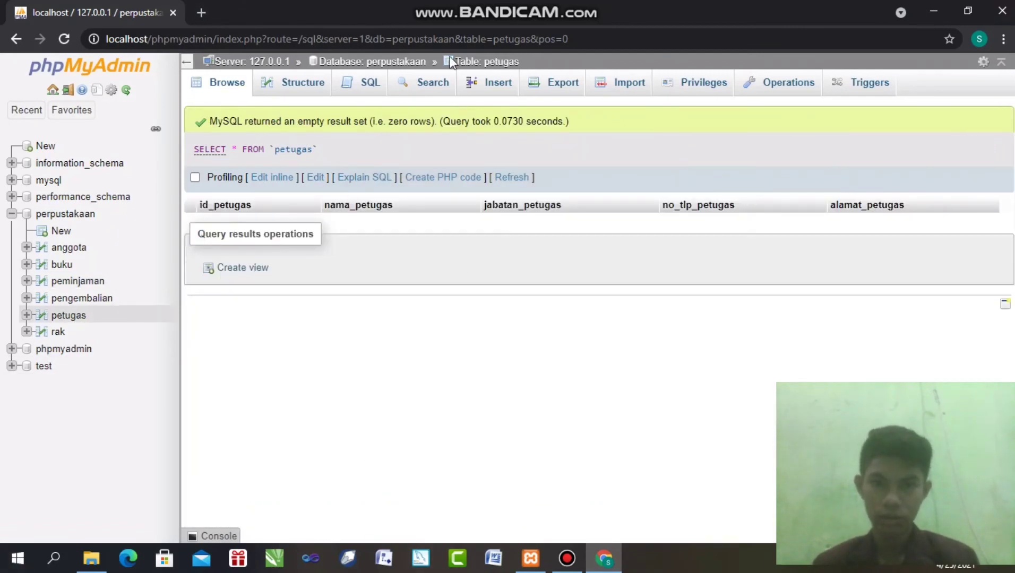
left_click(497, 86)
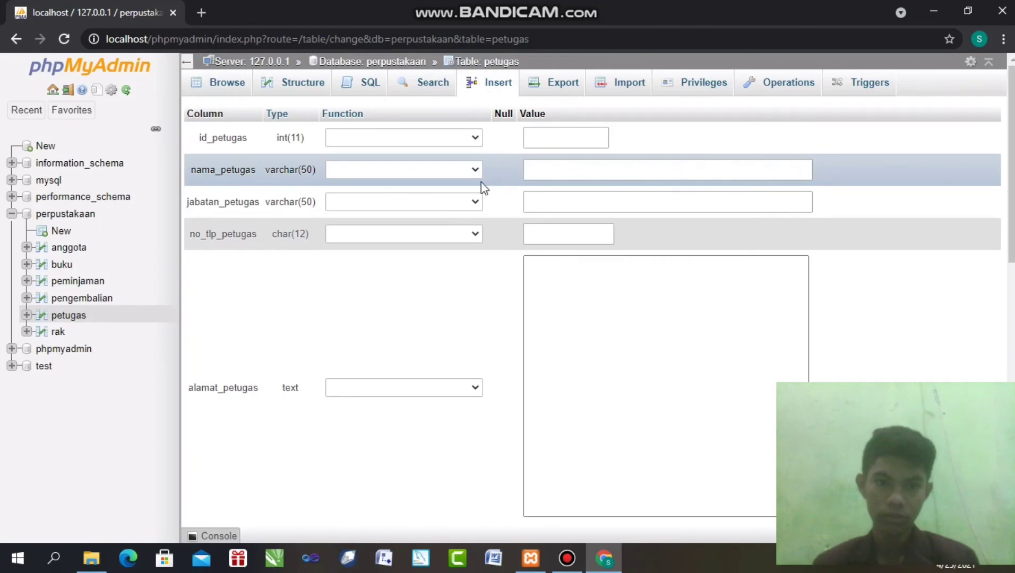
left_click(573, 145)
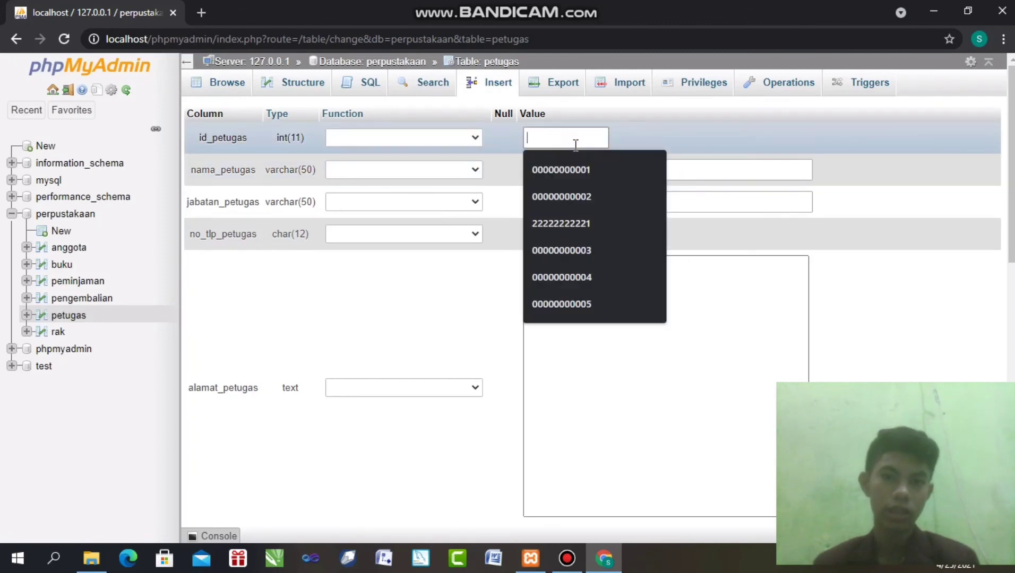
left_click(575, 167)
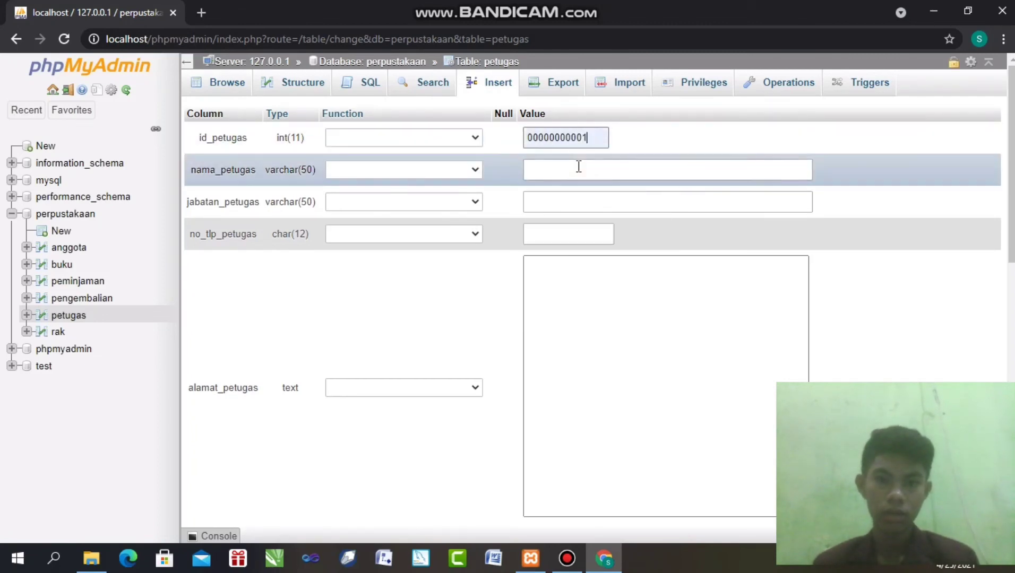
left_click(578, 167)
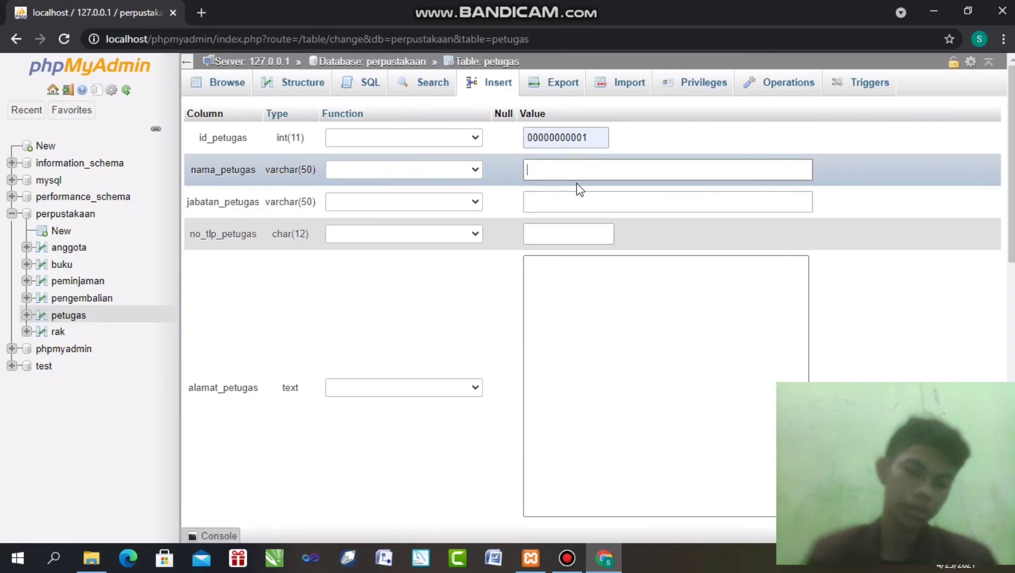
type("Petrus")
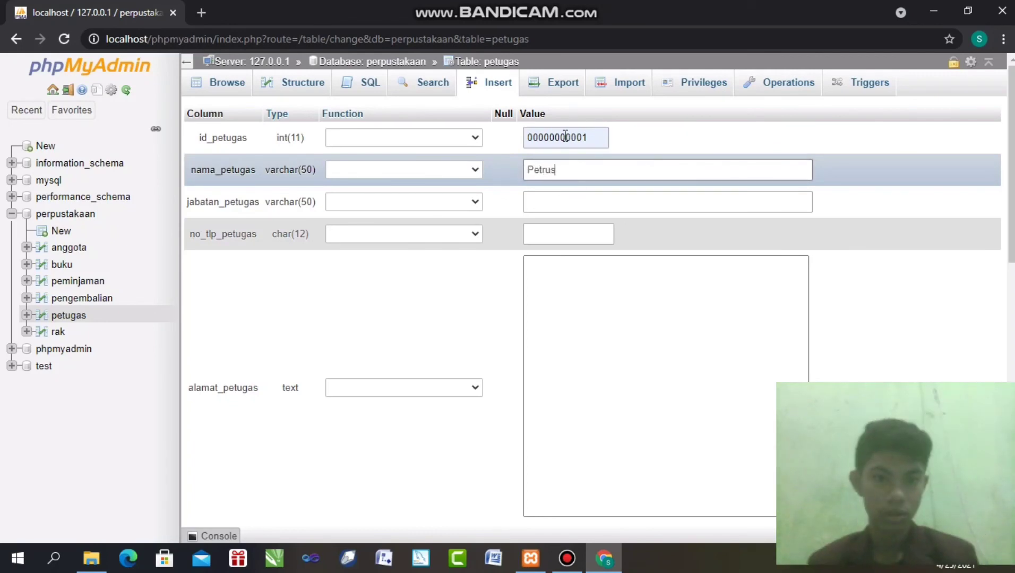
left_click(586, 208)
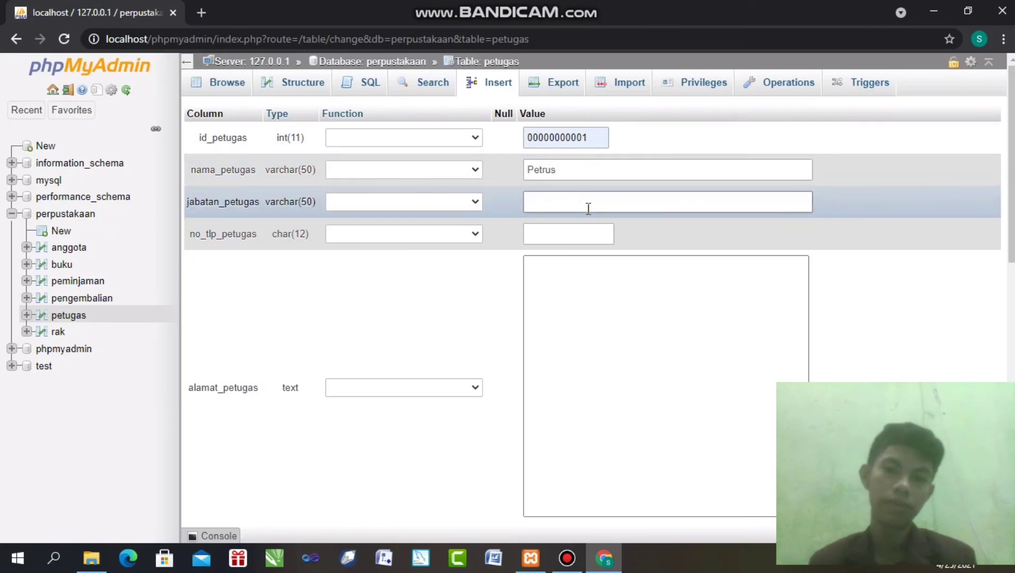
type("Sa")
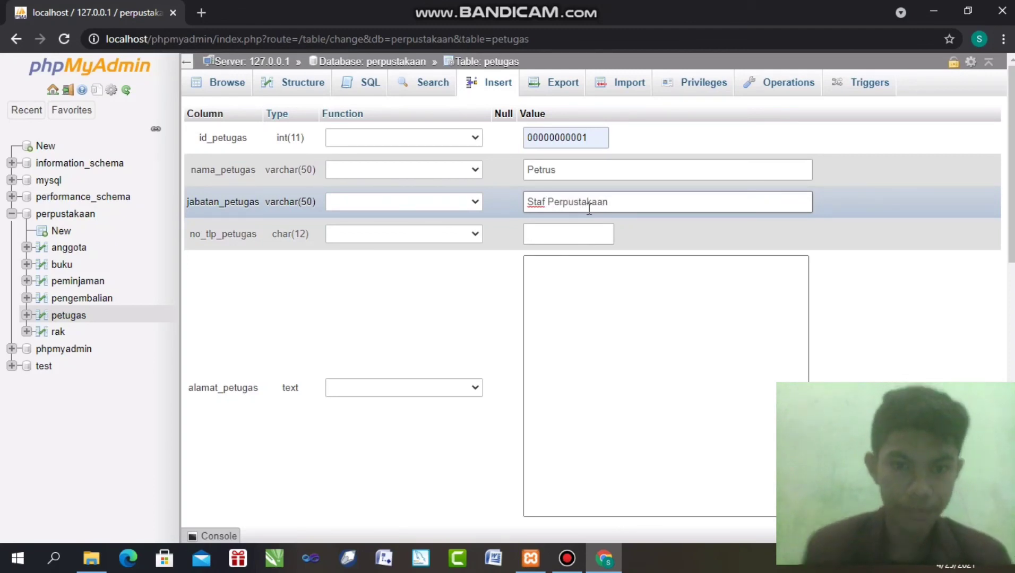
Add the officer's phone number and address, then save the row into petugas
left_click(579, 237)
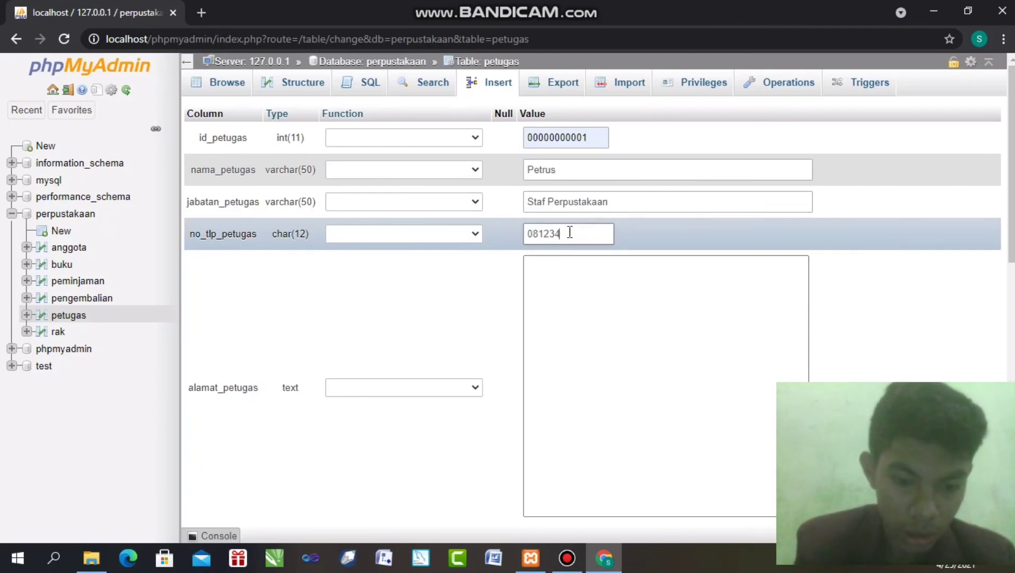
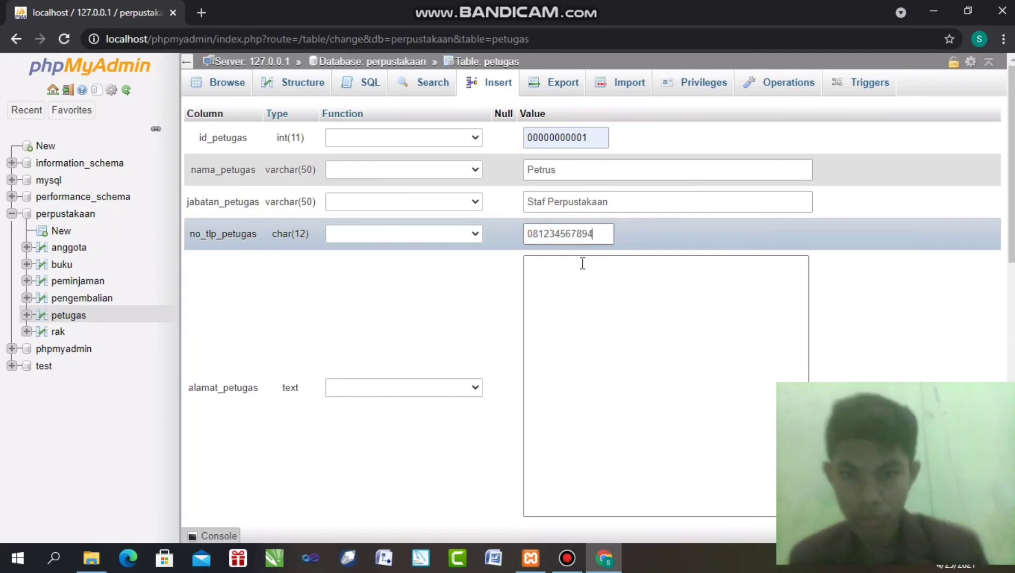
left_click(605, 267)
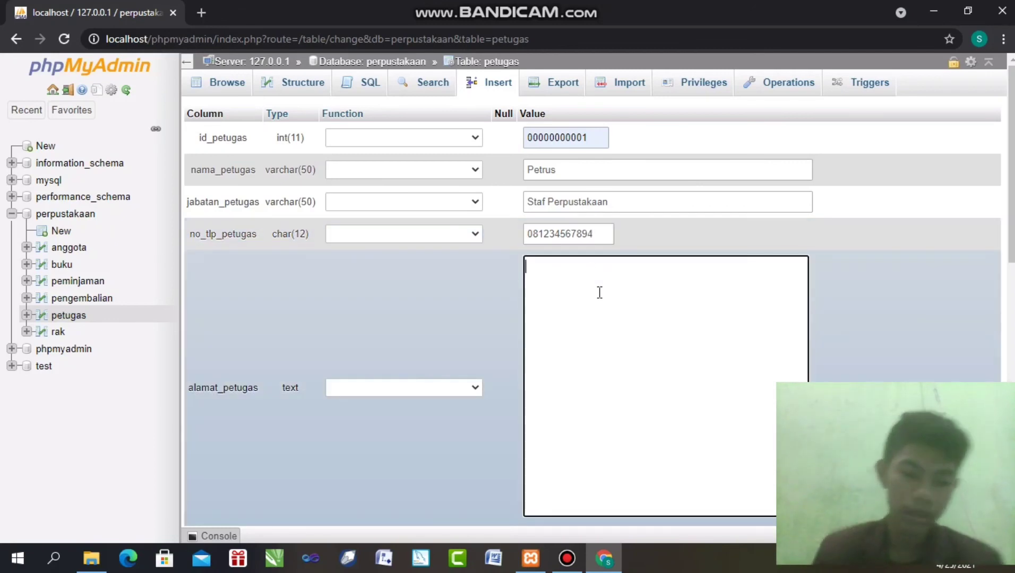
type("Des")
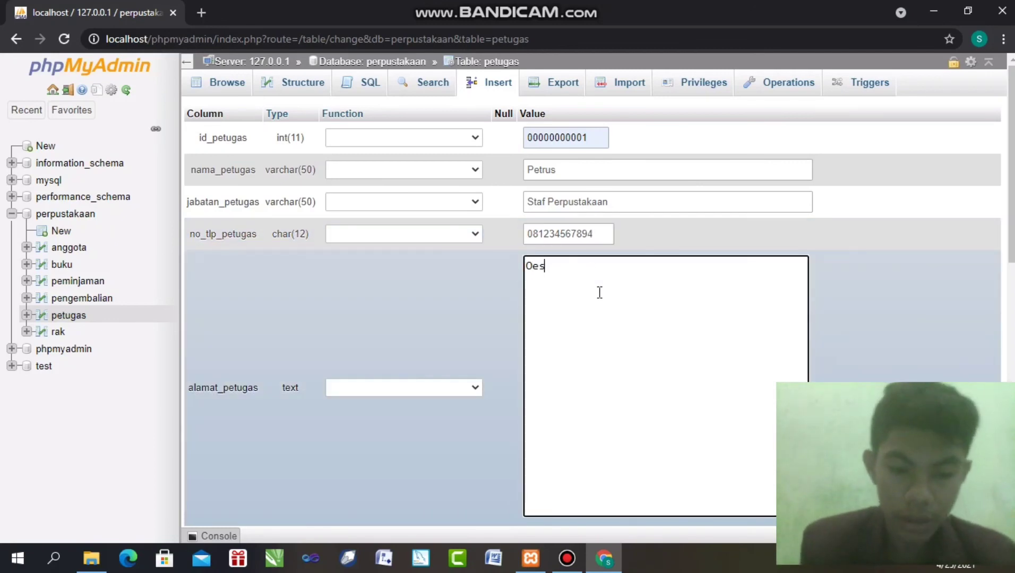
type("apa")
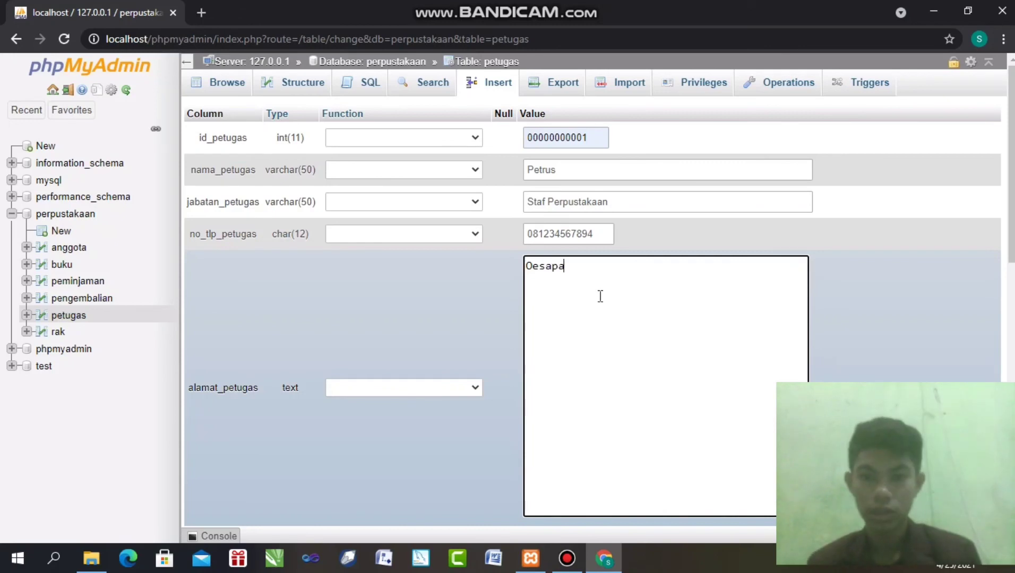
scroll(992, 281, "down", 2)
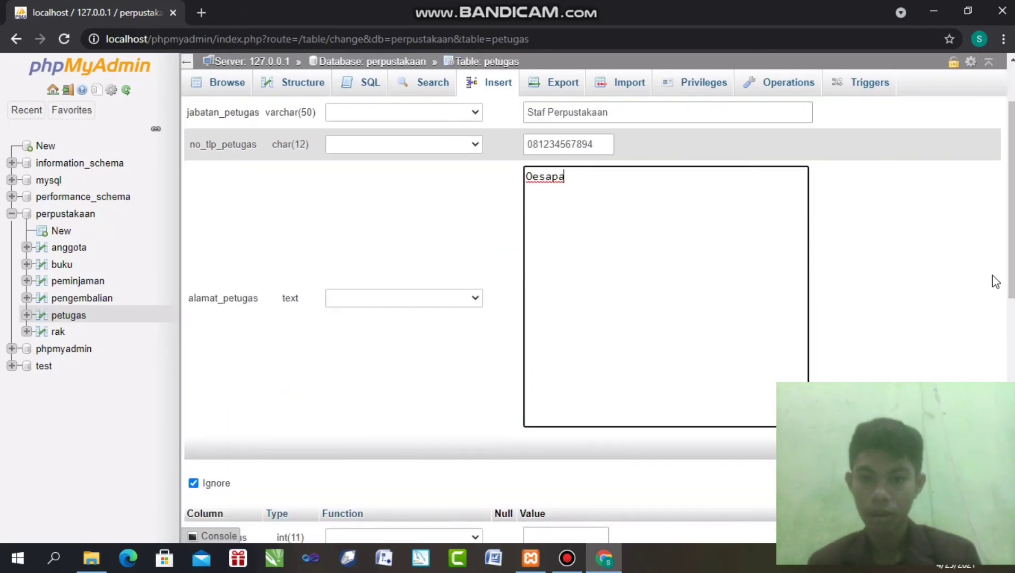
scroll(998, 294, "down", 2)
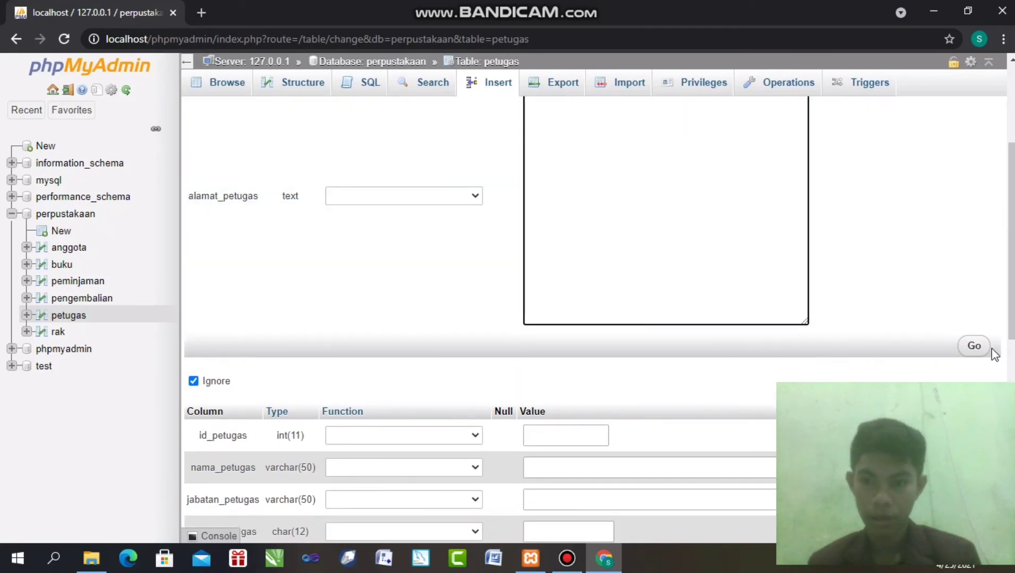
left_click(981, 351)
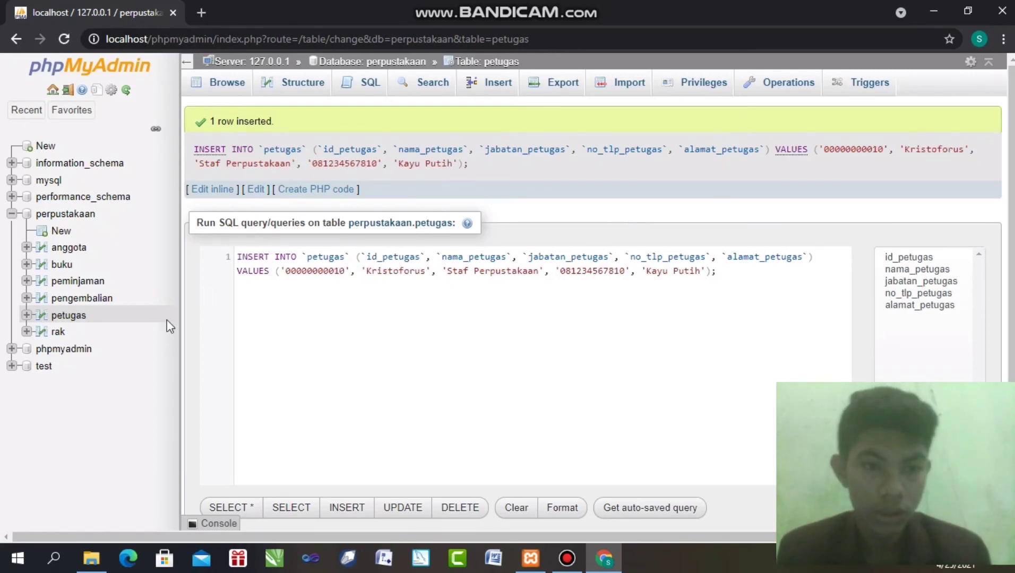
Check petugas's 10 rows, then open the blank pengembalian insert form
left_click(229, 86)
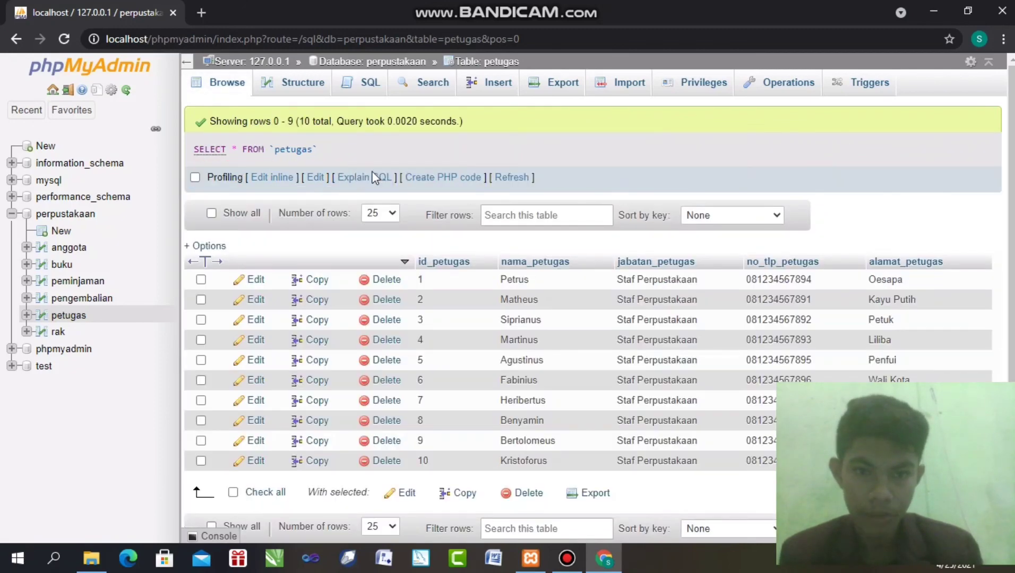
left_click(73, 296)
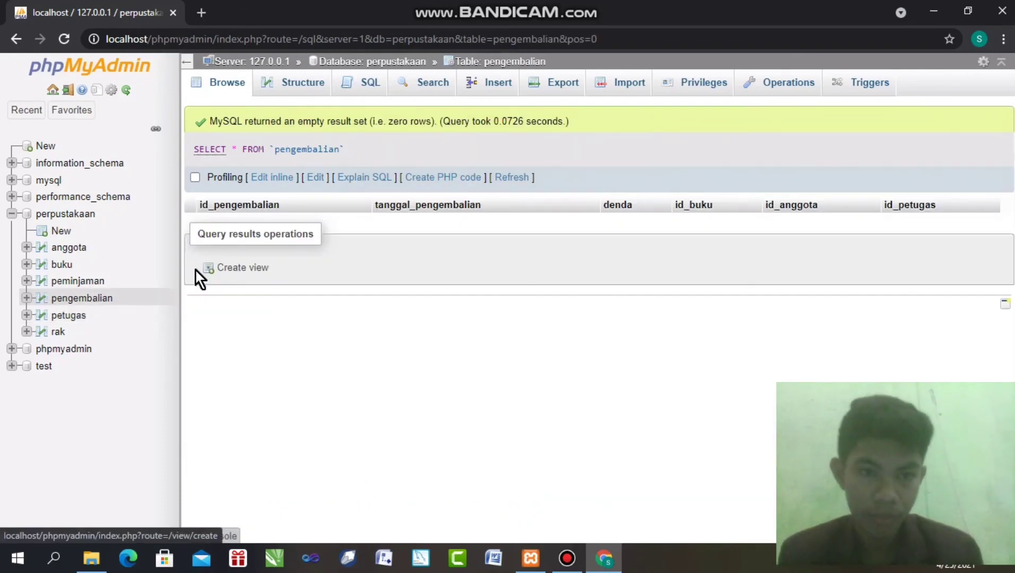
left_click(499, 84)
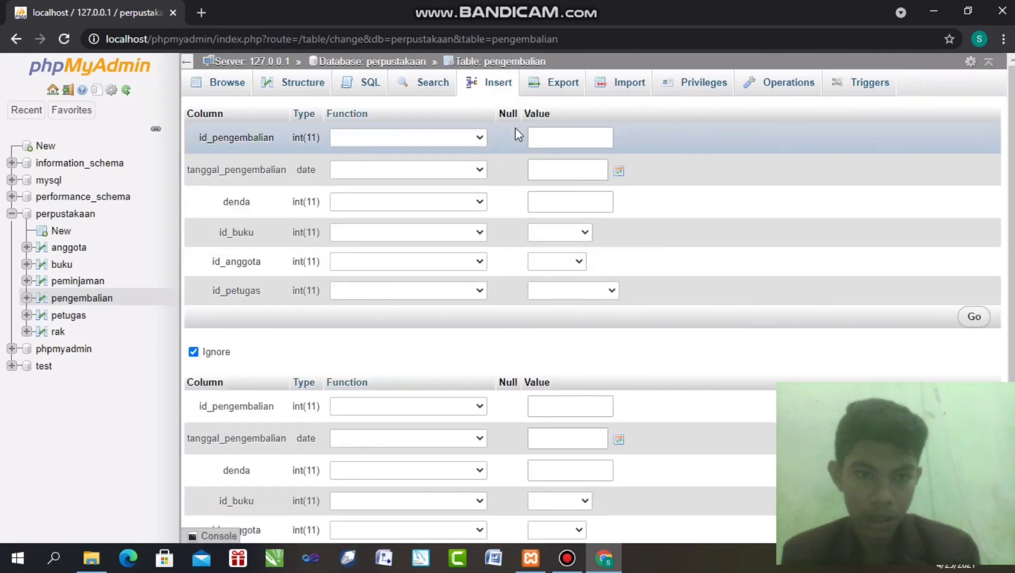
left_click(546, 131)
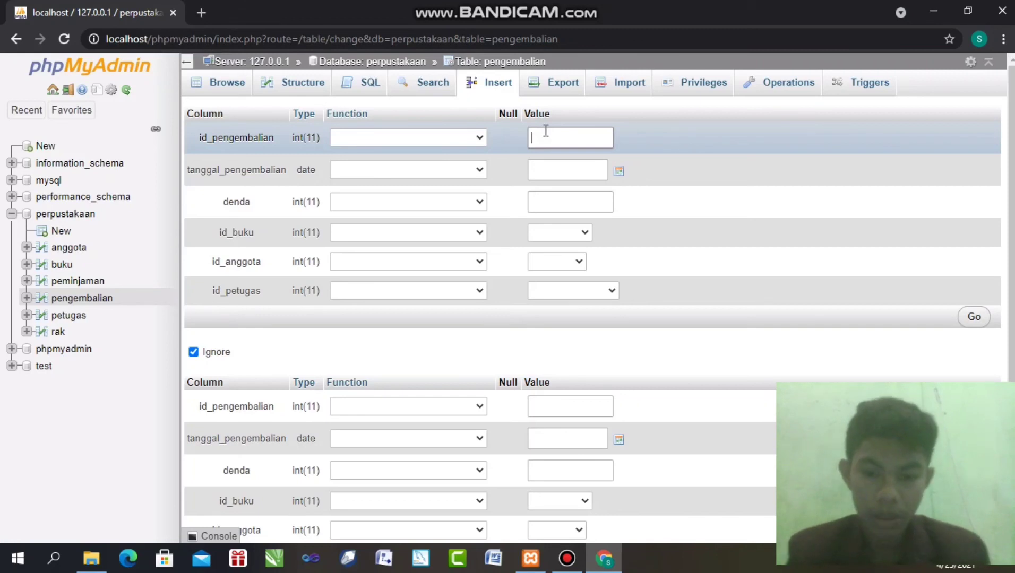
type("00000000")
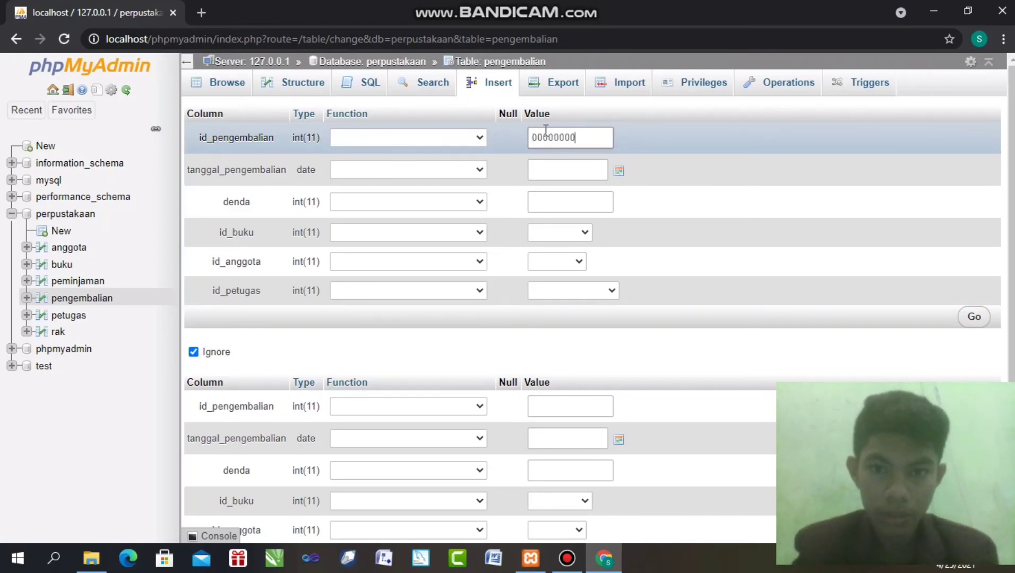
key("BackSpace")
key("BackSpace")
key("BackSpace")
key("BackSpace")
key("BackSpace")
key("BackSpace")
key("BackSpace")
key("BackSpace")
key("BackSpace")
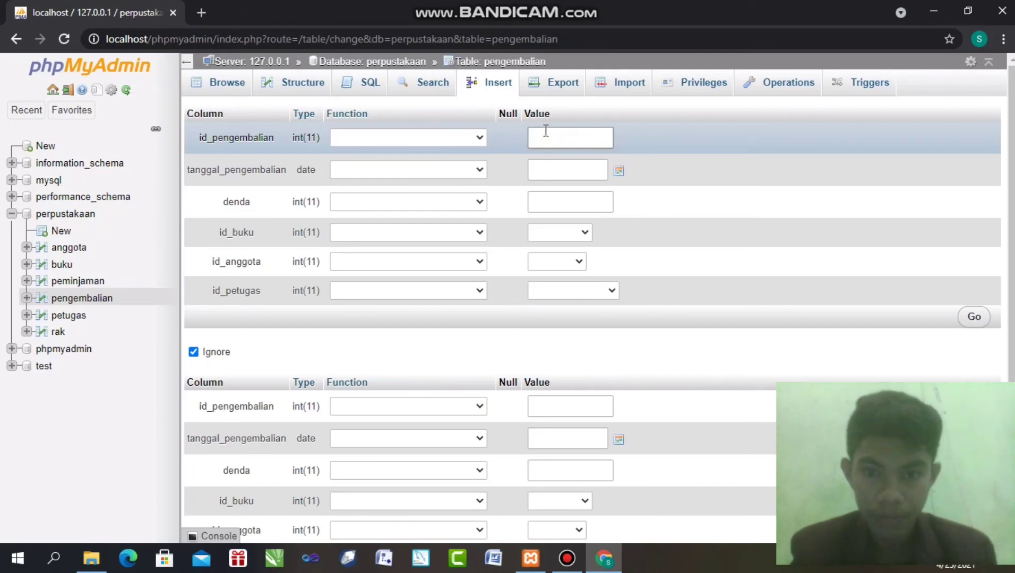
type("000000000")
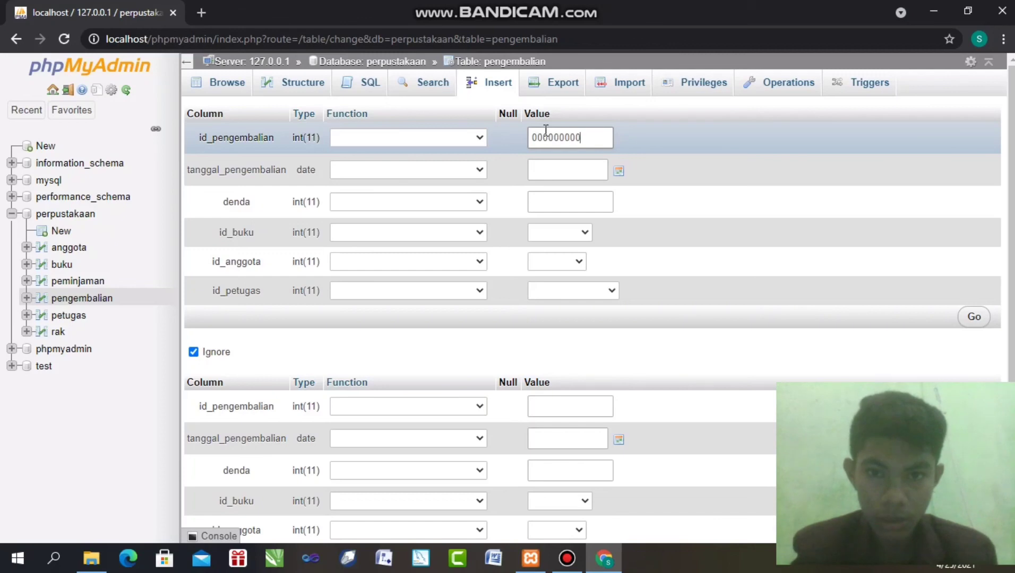
type("01")
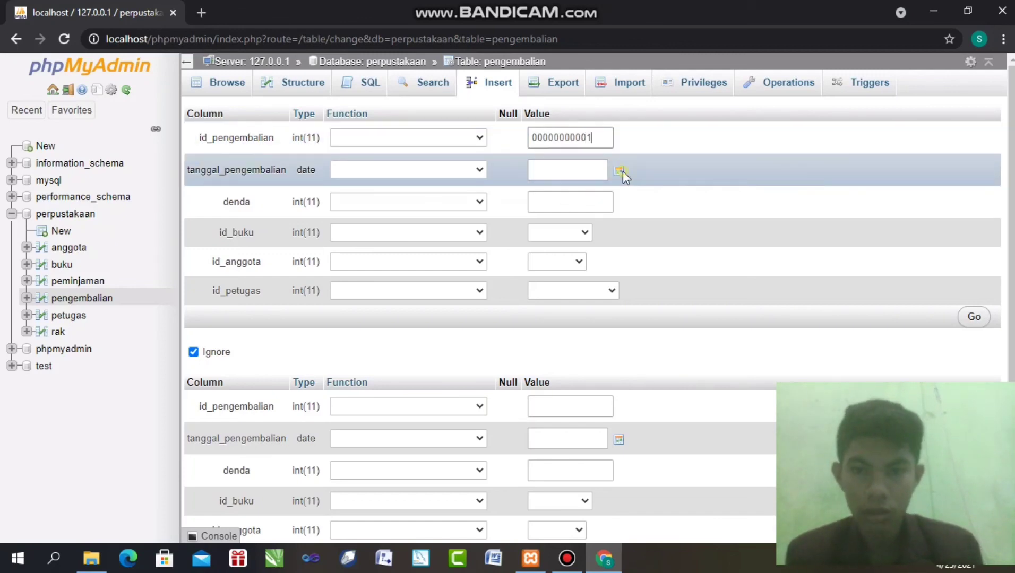
left_click(622, 171)
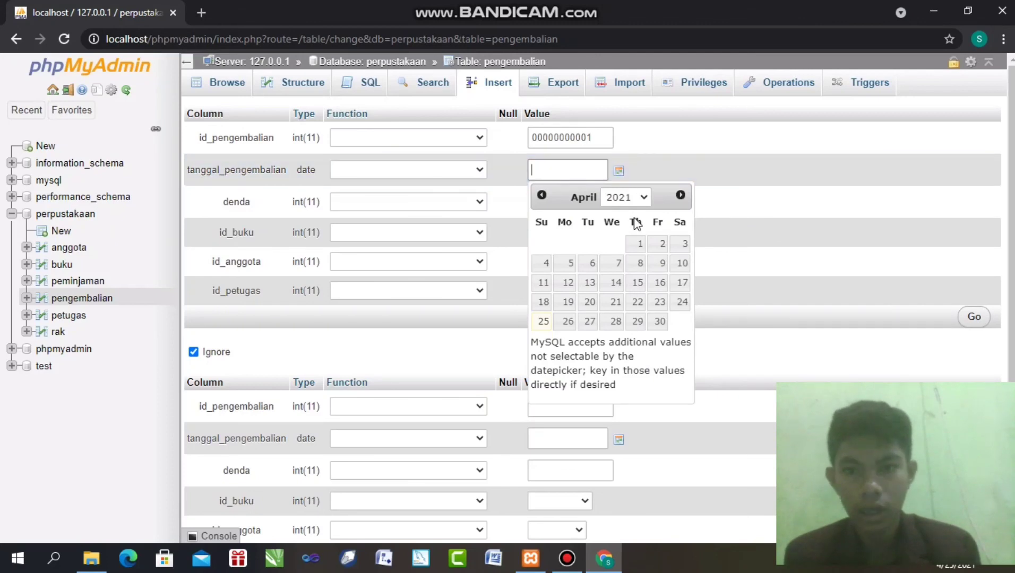
left_click(592, 264)
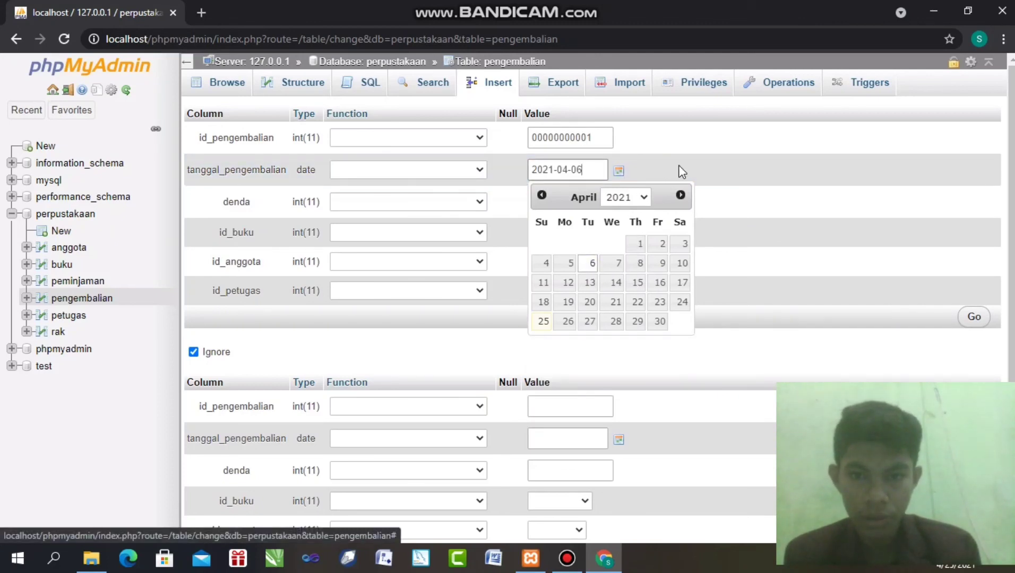
left_click(690, 155)
Set denda 3.000, book B001 - 1 and member 231 - 1
left_click(588, 206)
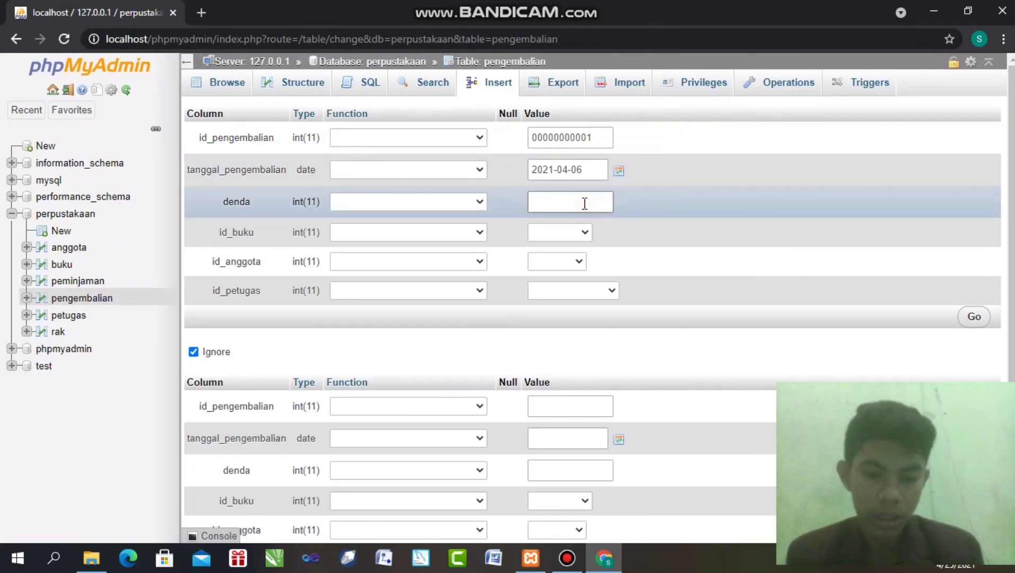
type("3")
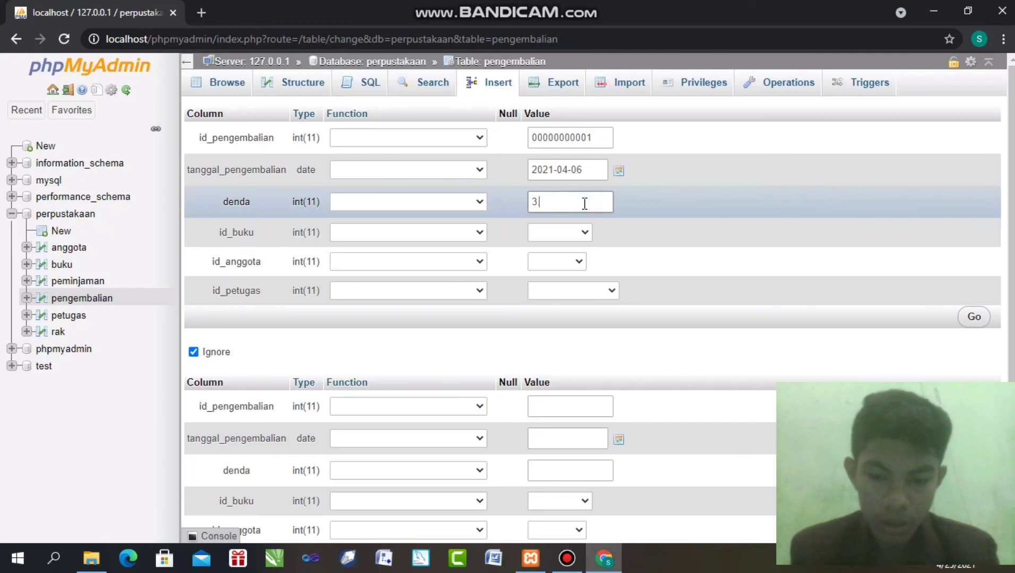
type(".000")
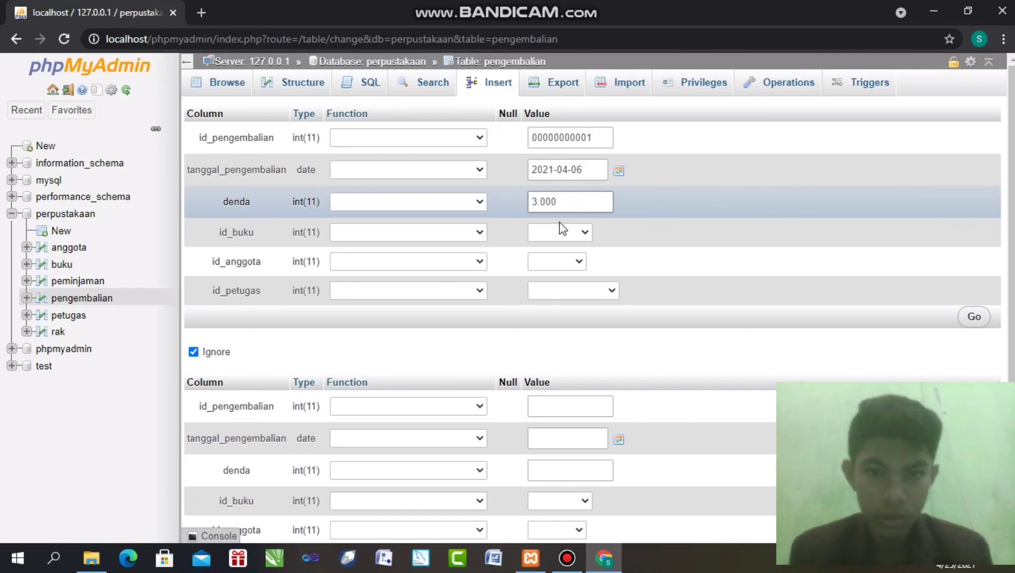
left_click(560, 235)
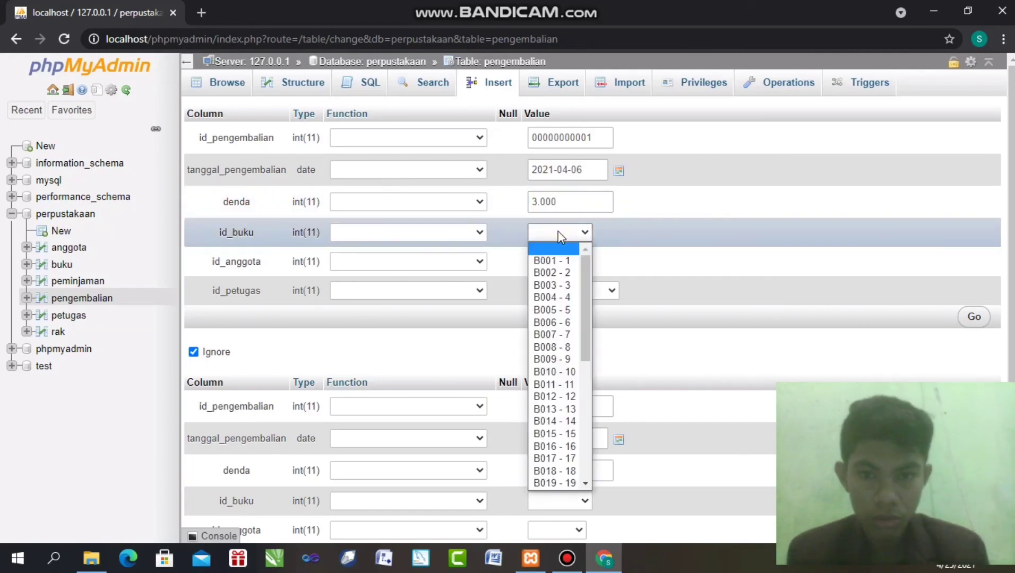
left_click(557, 260)
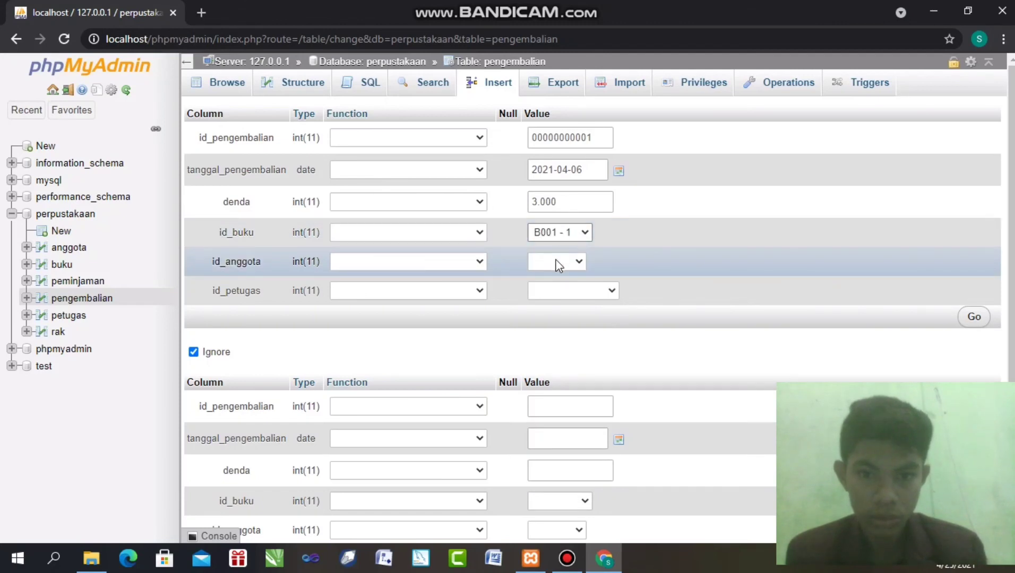
left_click(557, 260)
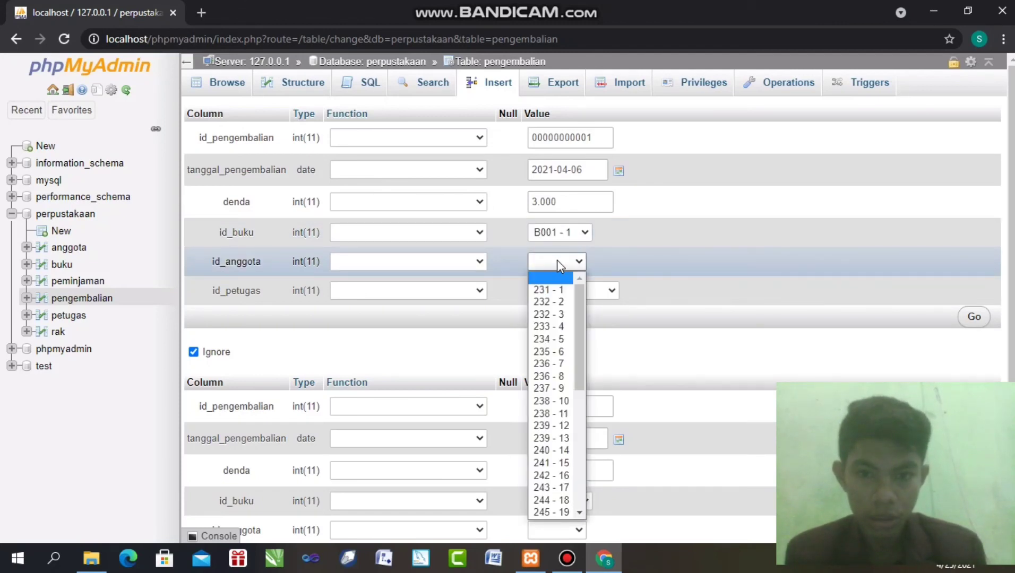
left_click(555, 292)
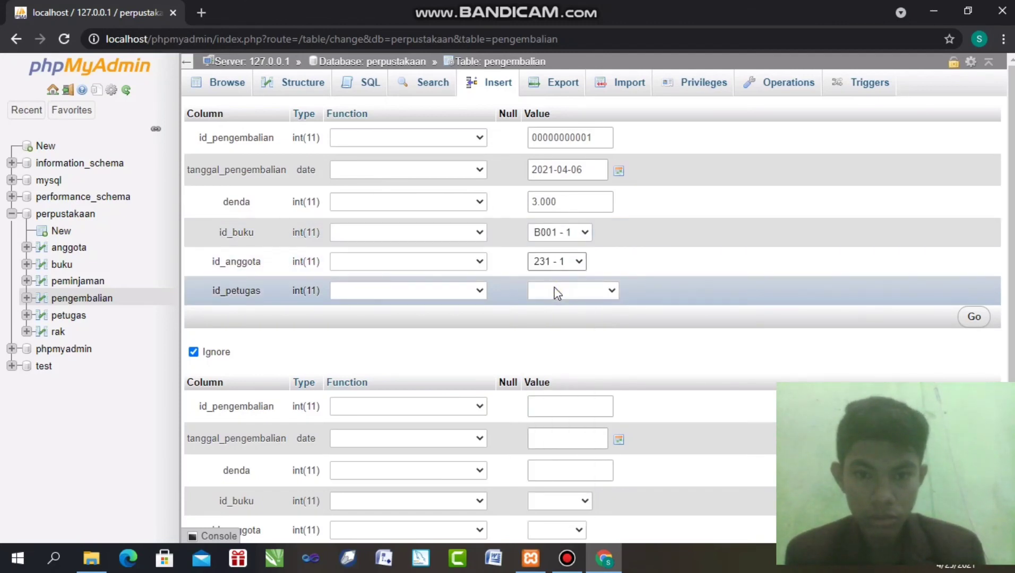
Choose officer 1 and save the pengembalian record
left_click(556, 293)
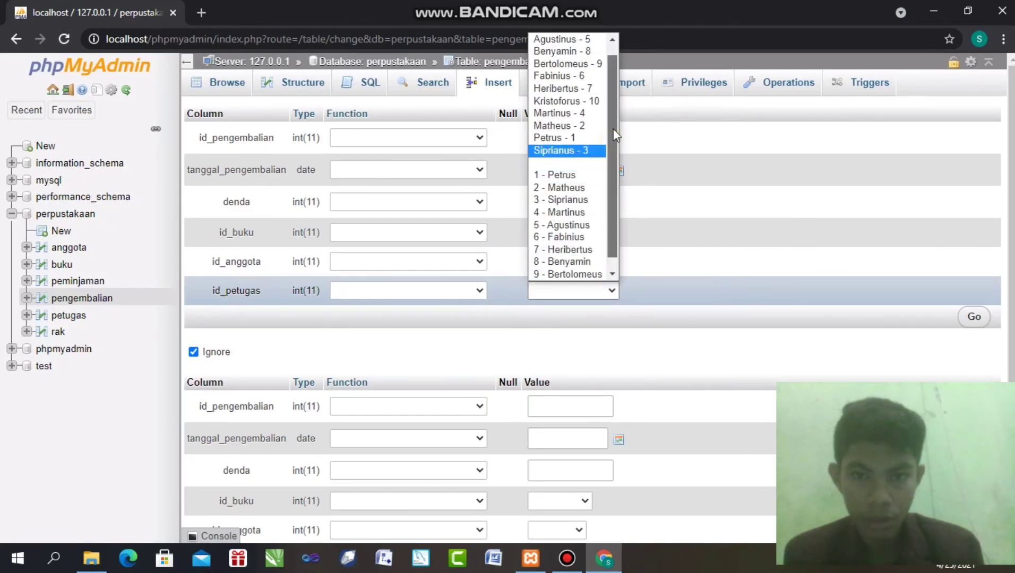
left_click_drag(613, 129, 614, 98)
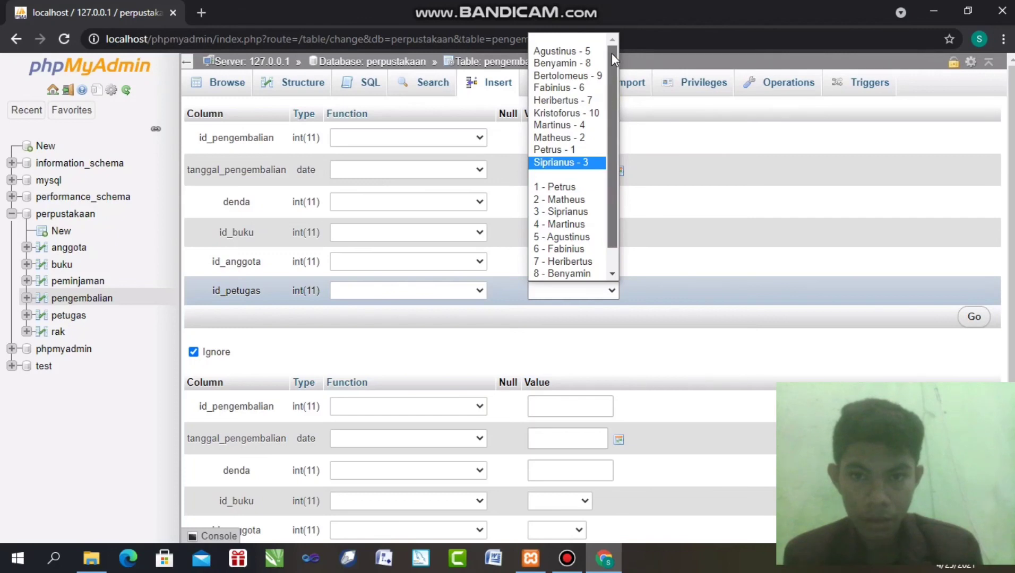
left_click_drag(611, 48, 616, 85)
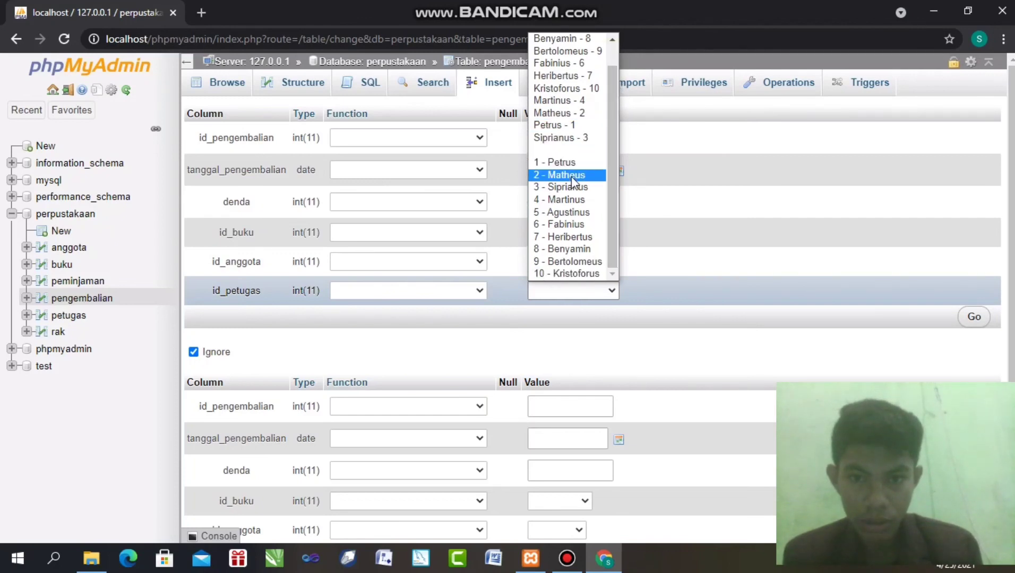
left_click(563, 162)
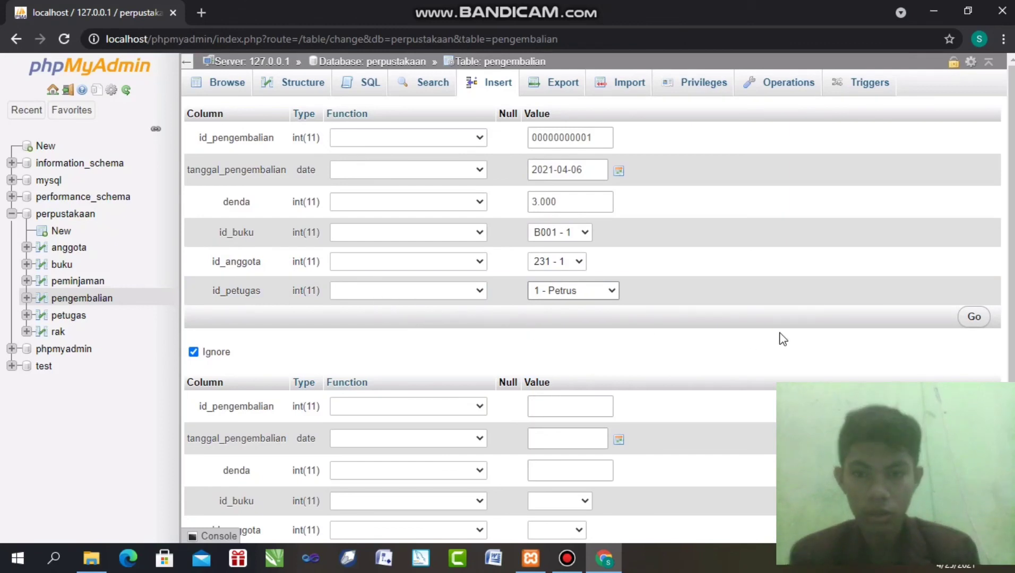
left_click(973, 317)
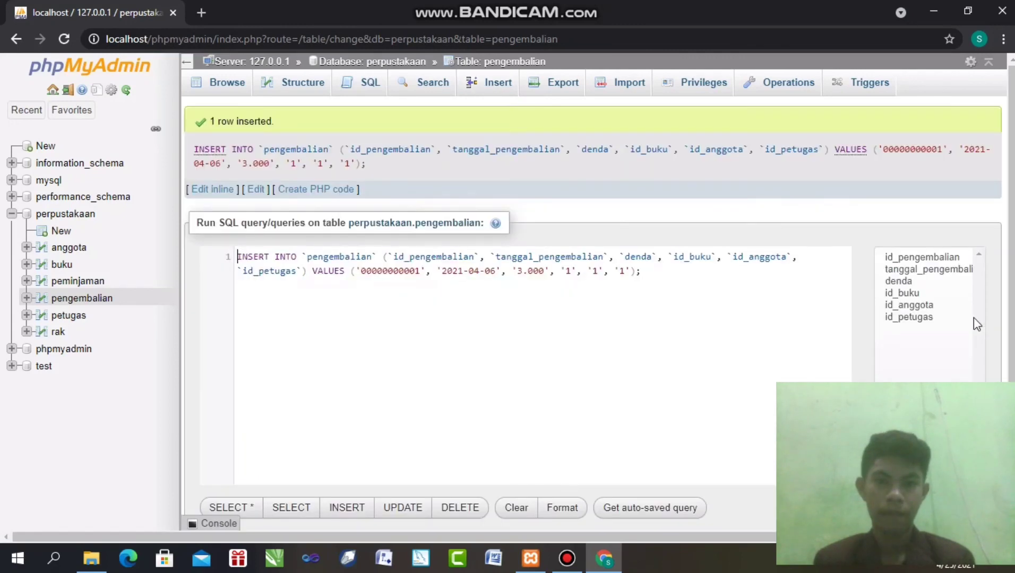
Insert the remaining returns and list all 10 pengembalian rows, dated 2021-04-06 to 2021-04-16
left_click(504, 87)
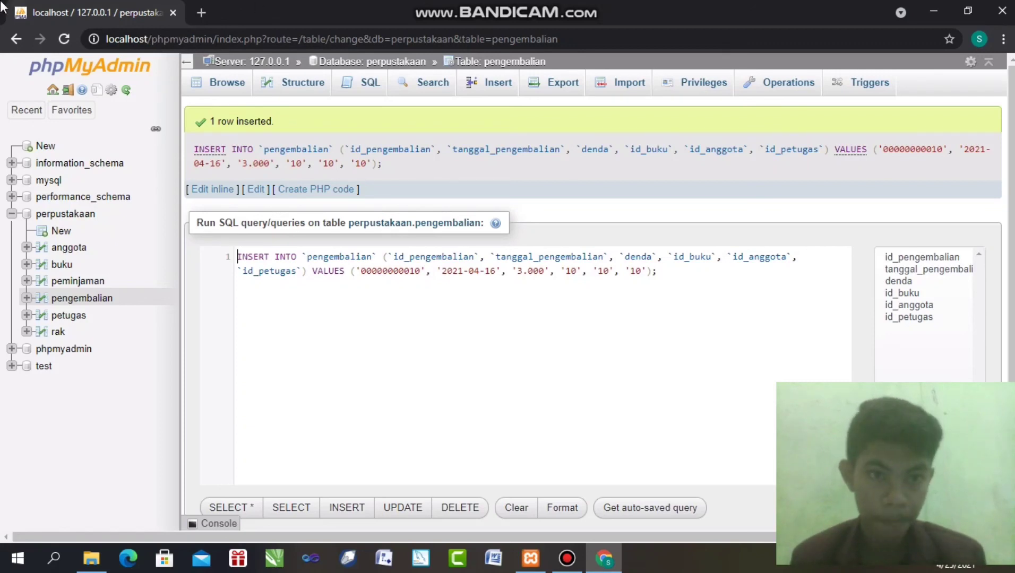
left_click(243, 81)
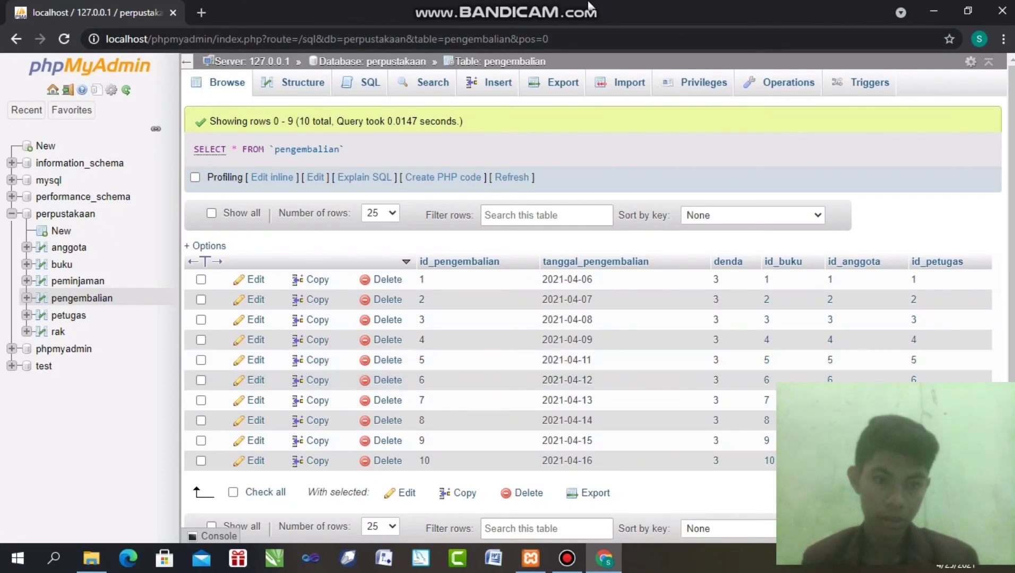
Open the empty rak table's new-row form, ready to enter id_rak
left_click(56, 332)
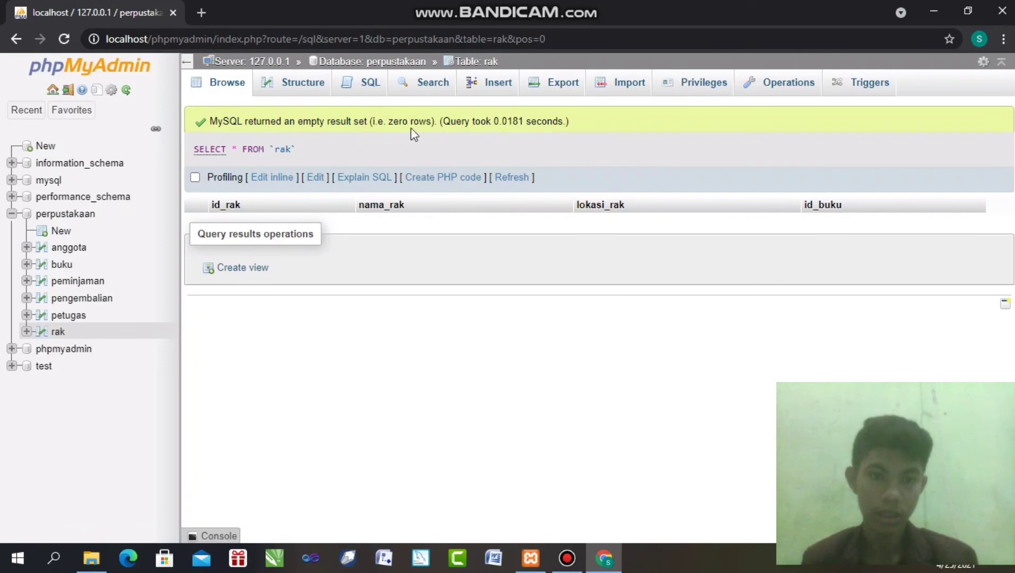
left_click(502, 83)
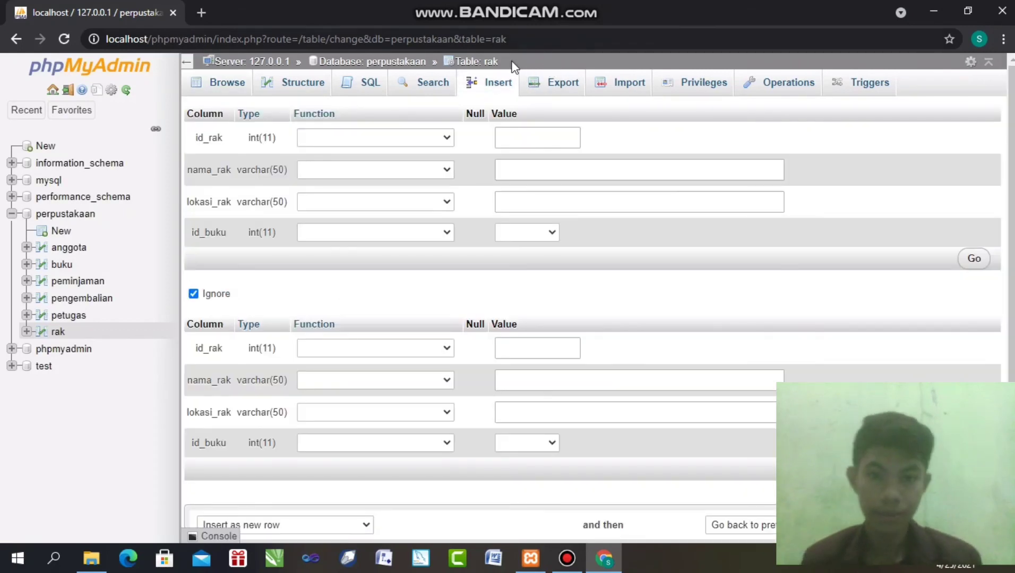
left_click(510, 129)
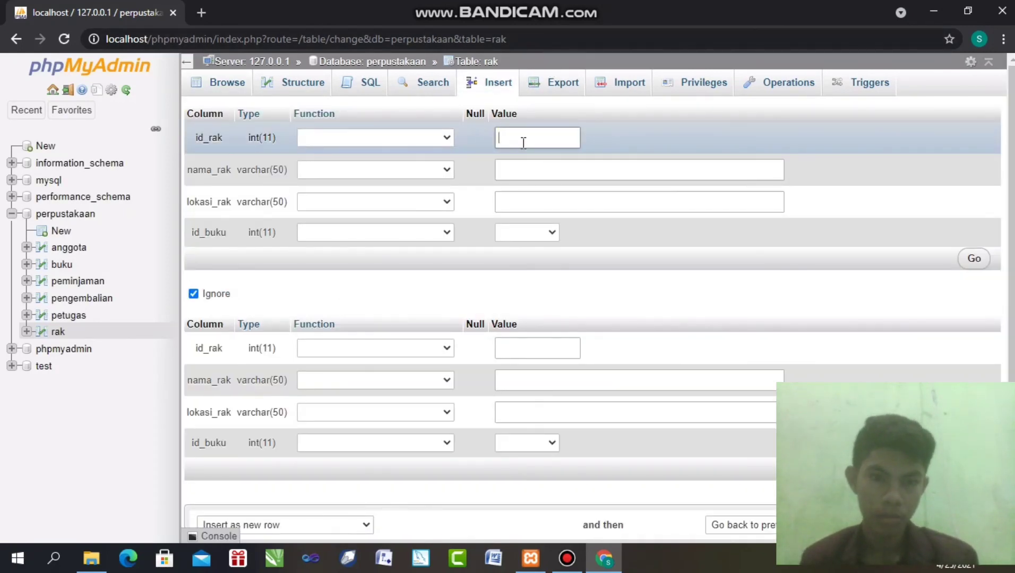
Save rak row id_rak 01, name 'rak 1', location 'lantai 1', book B001 - 1
type("01")
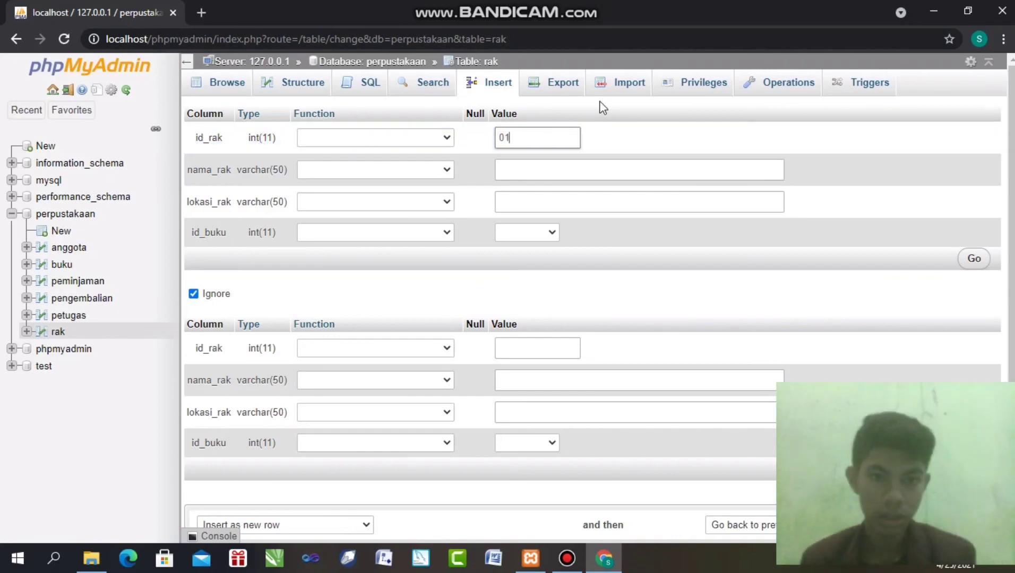
left_click(614, 178)
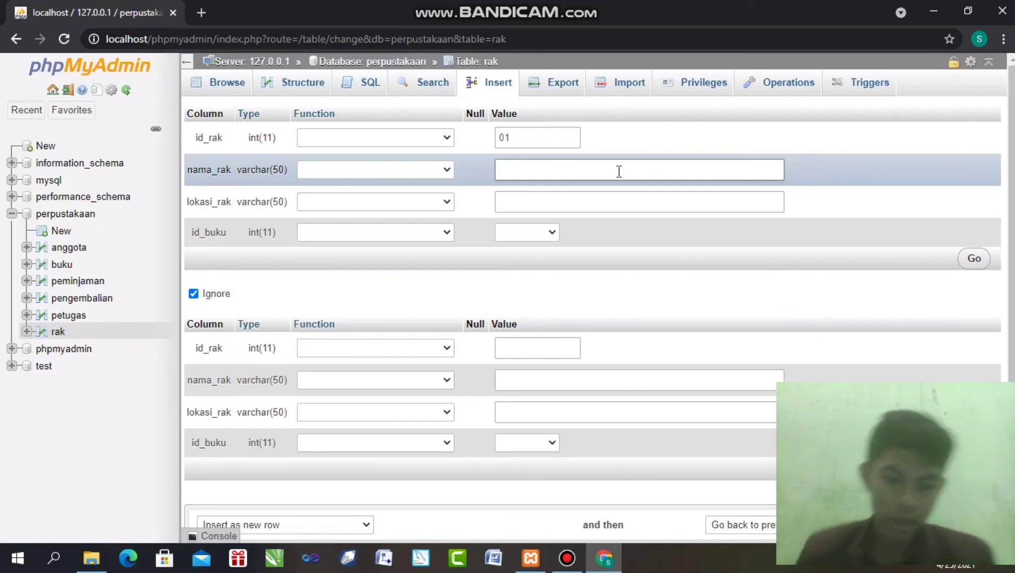
type("rak 1")
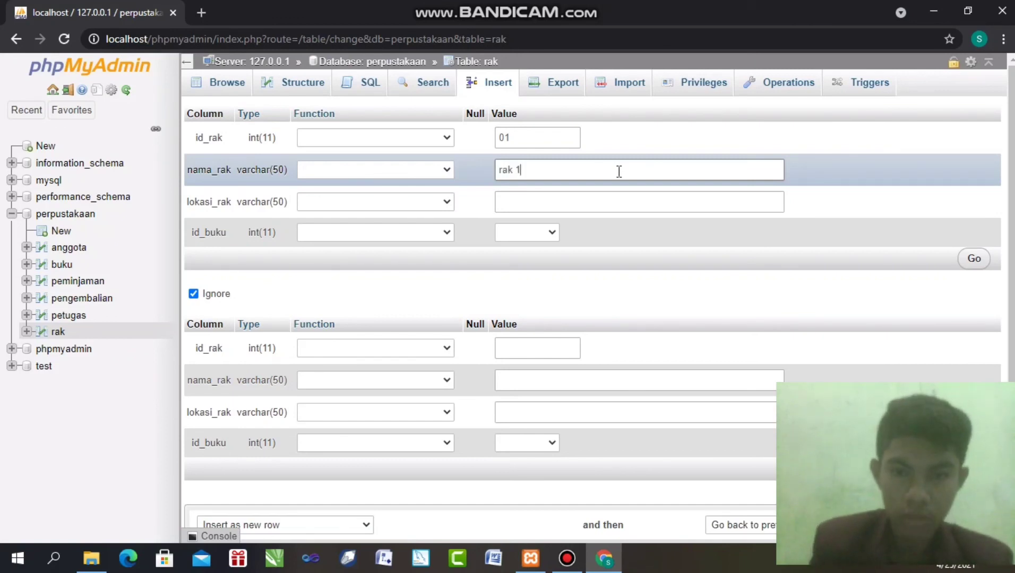
left_click(586, 203)
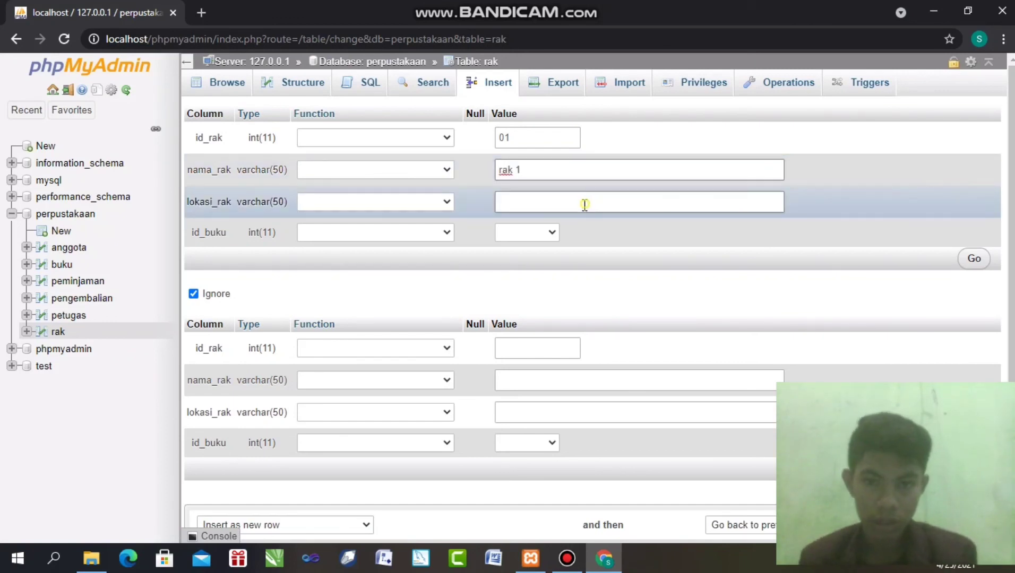
type("lan")
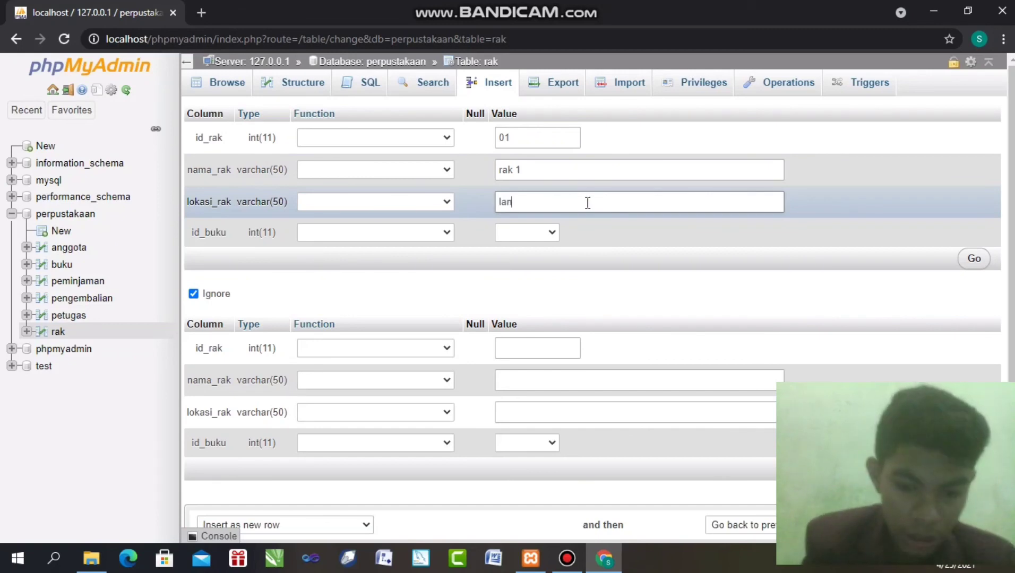
type("tai 1")
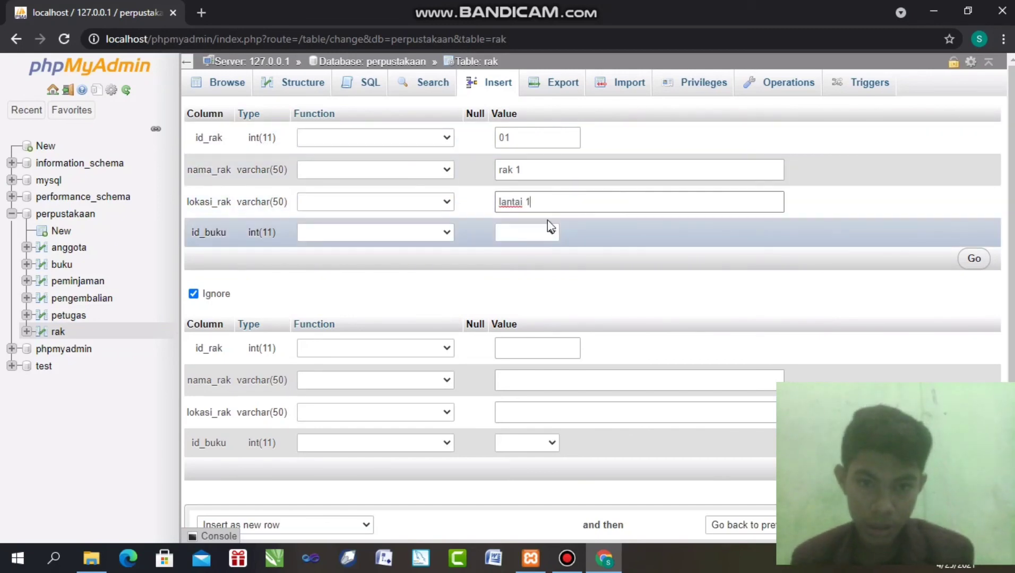
left_click(547, 240)
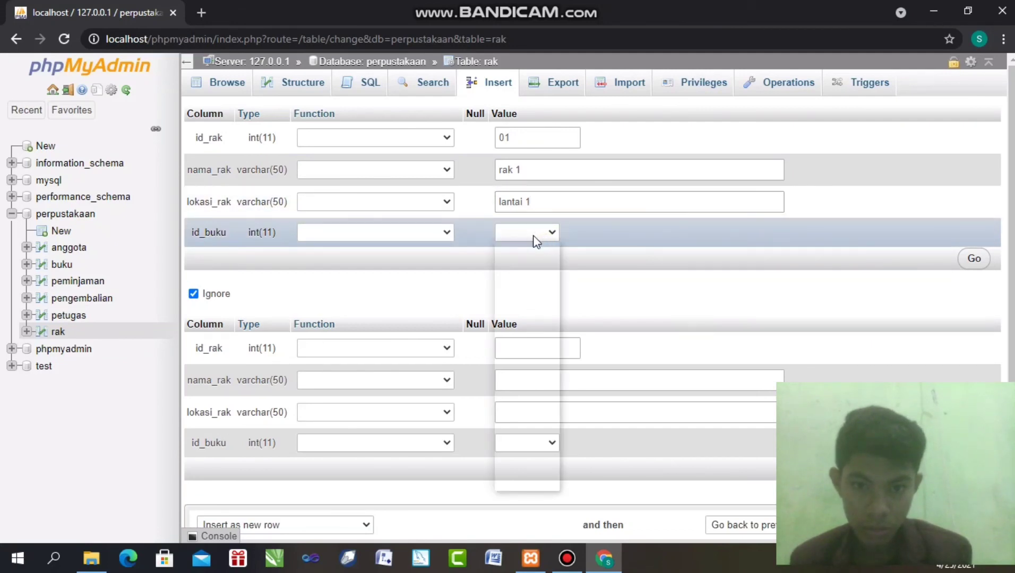
left_click(527, 260)
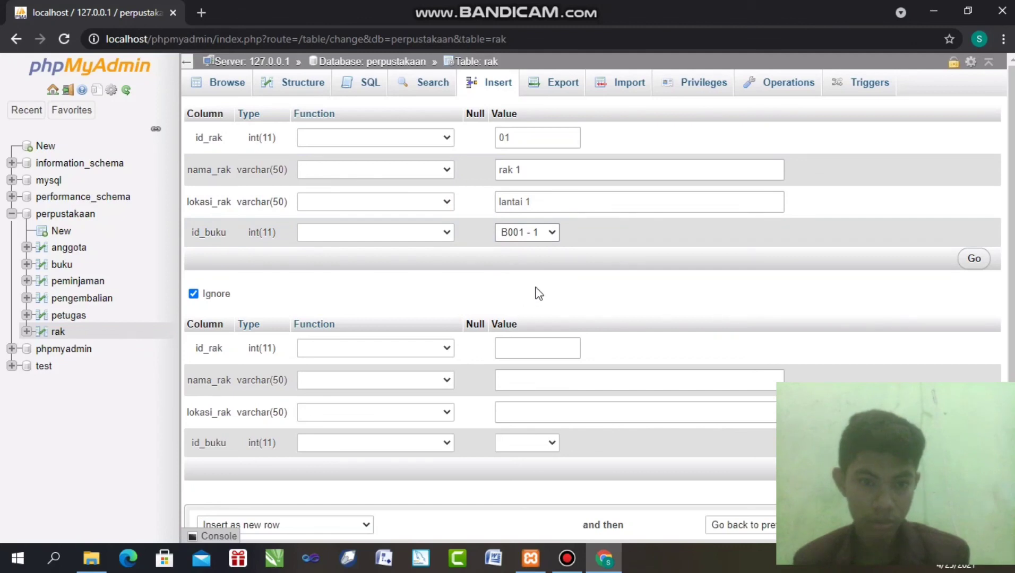
left_click(986, 254)
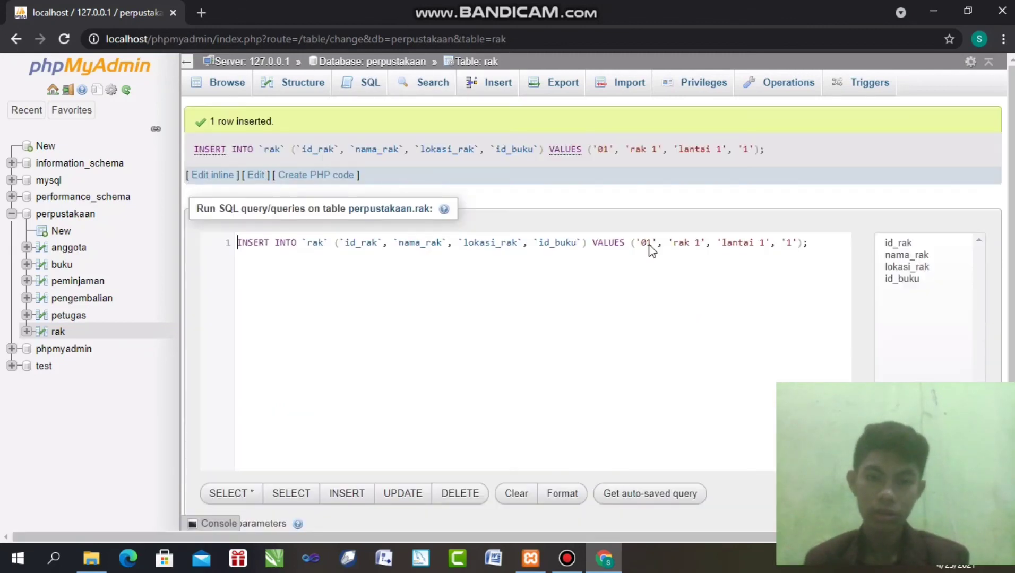
Insert rak row 010 (rak 1, lantai 1, id_buku 10) and browse the rak table
left_click(217, 82)
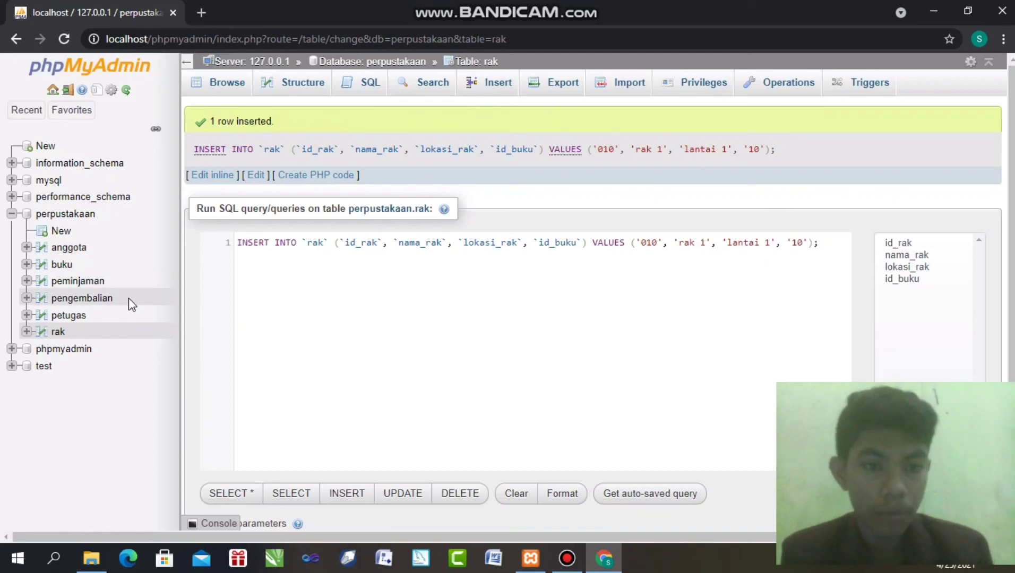
left_click(230, 90)
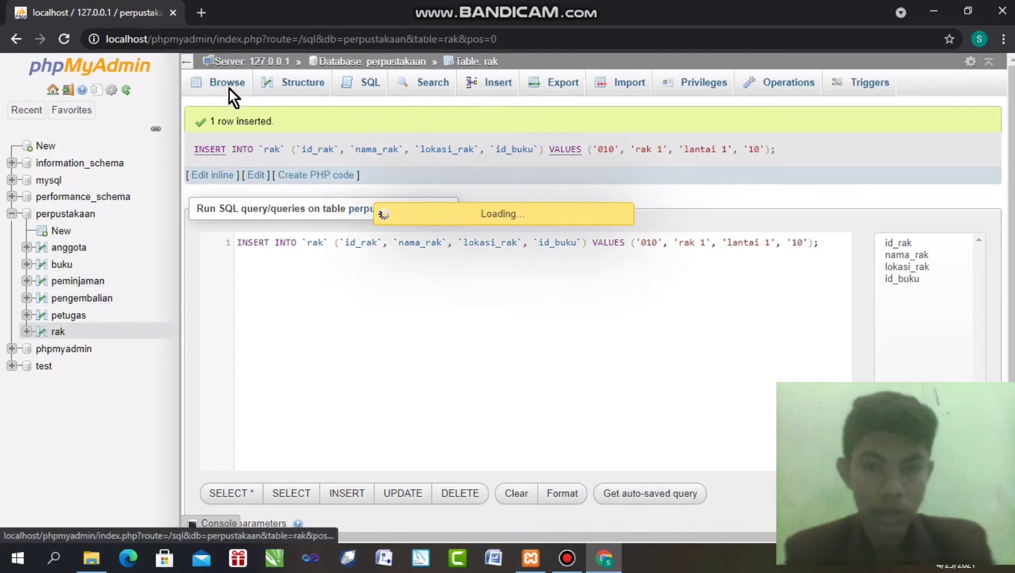